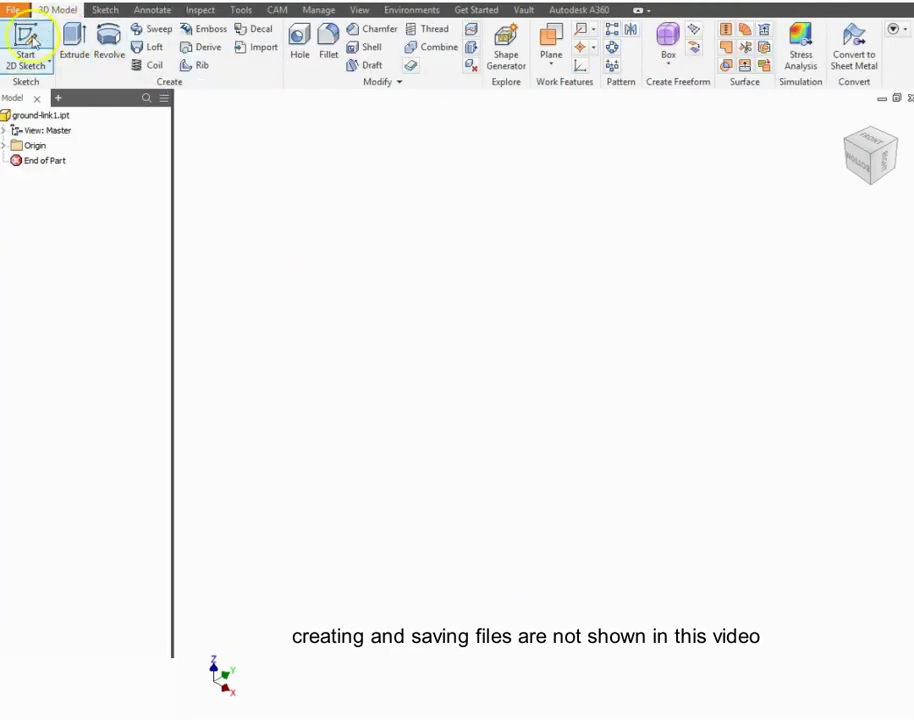
# Start a 2D sketch on the XY plane and draw a center-point circle at the origin, about 20.8 mm in diameter
pyautogui.click(25, 37)
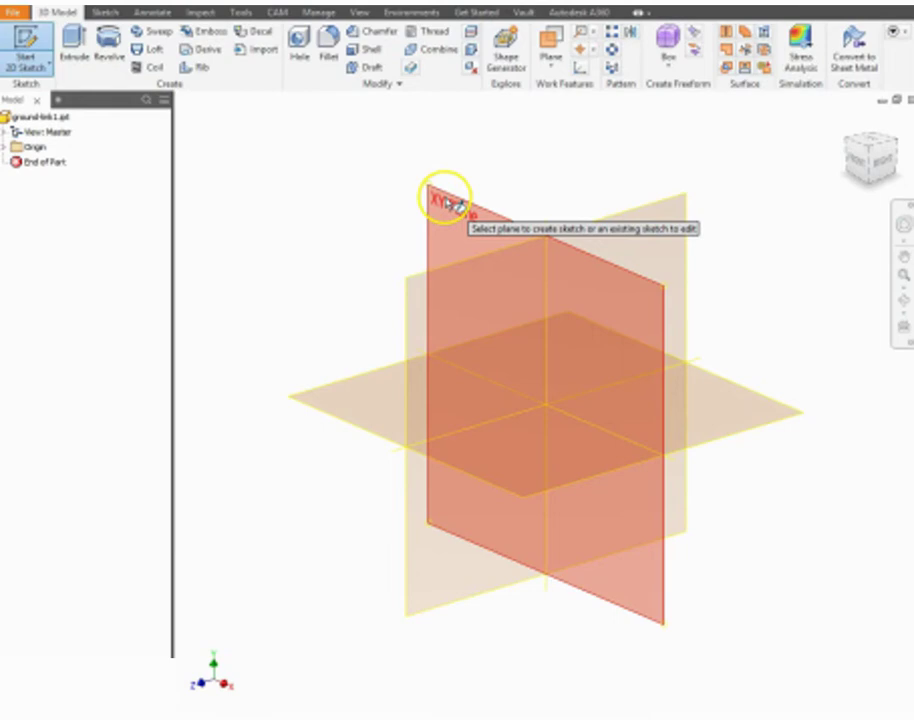
pyautogui.click(447, 201)
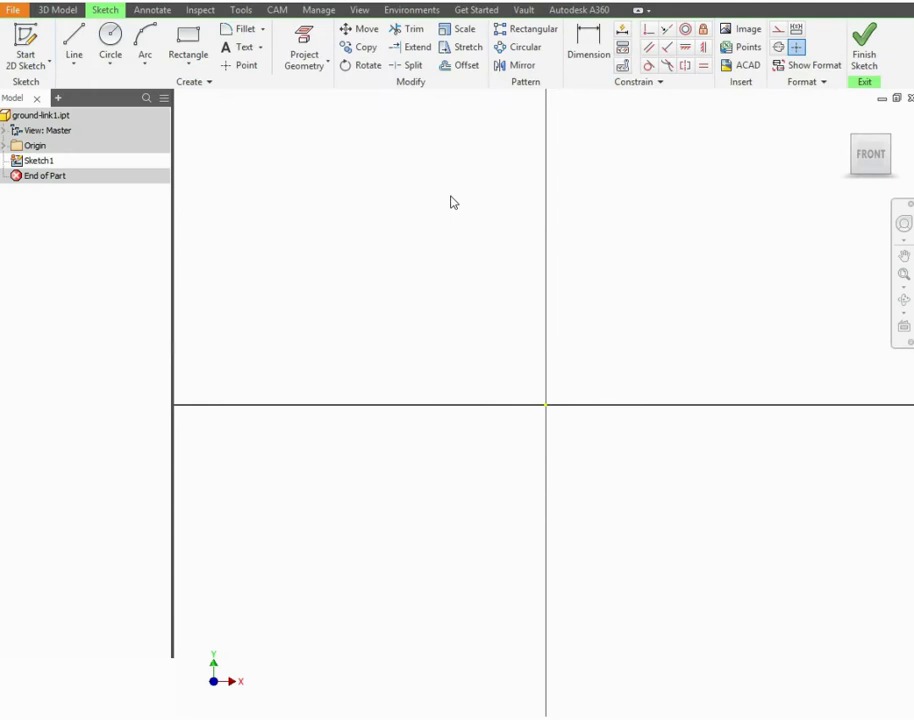
pyautogui.click(111, 40)
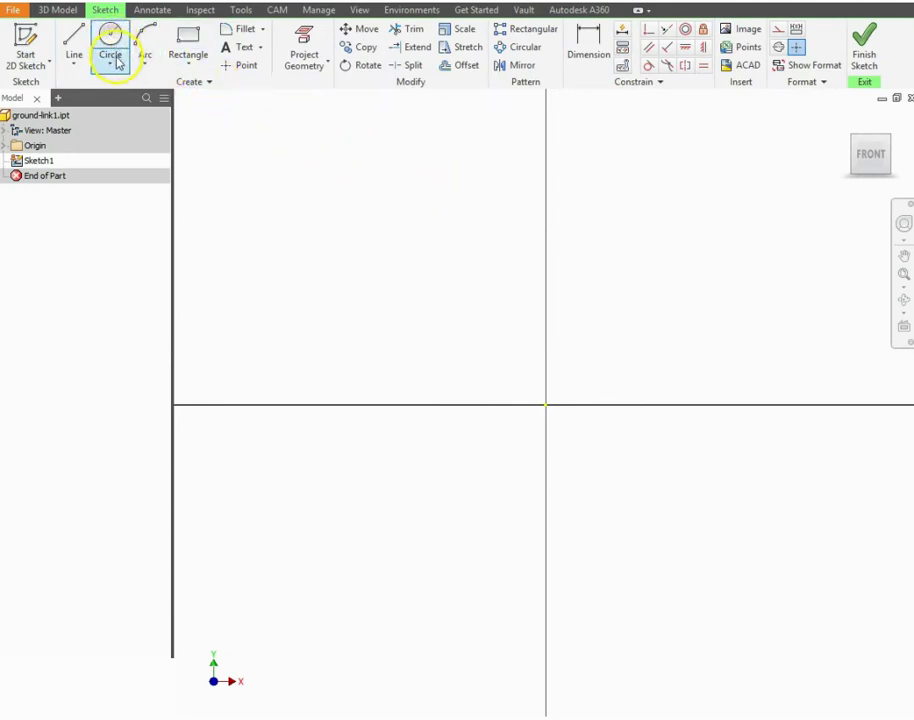
pyautogui.click(111, 63)
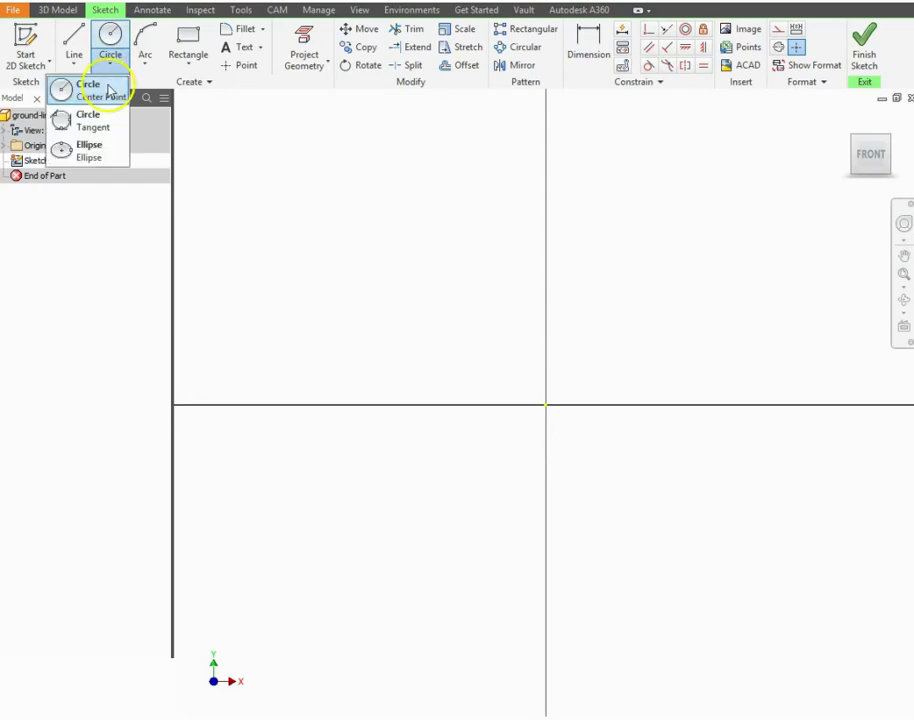
pyautogui.click(108, 90)
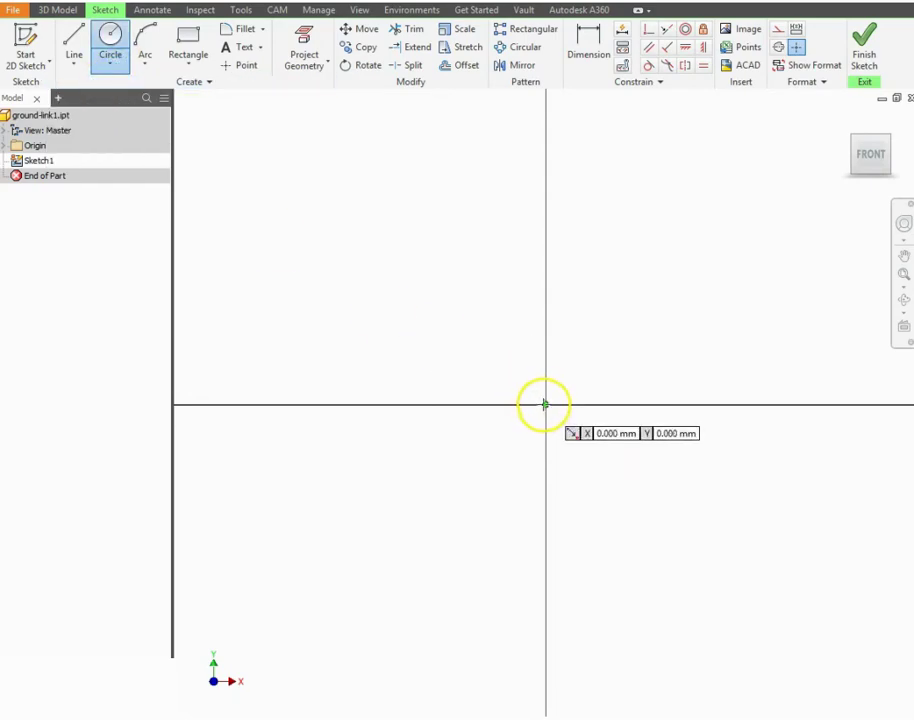
pyautogui.click(546, 405)
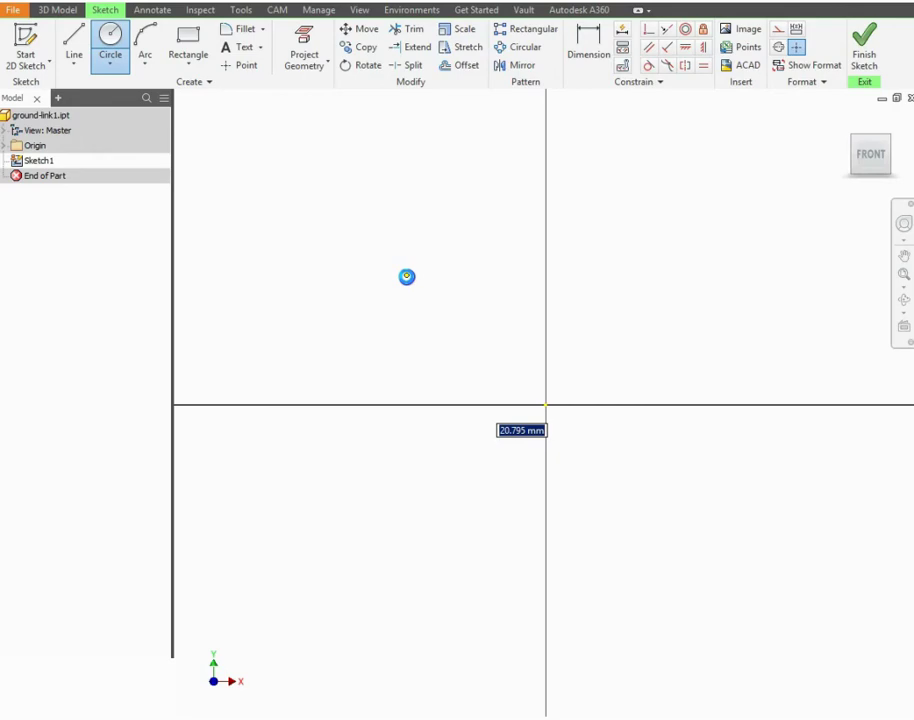
pyautogui.click(406, 276)
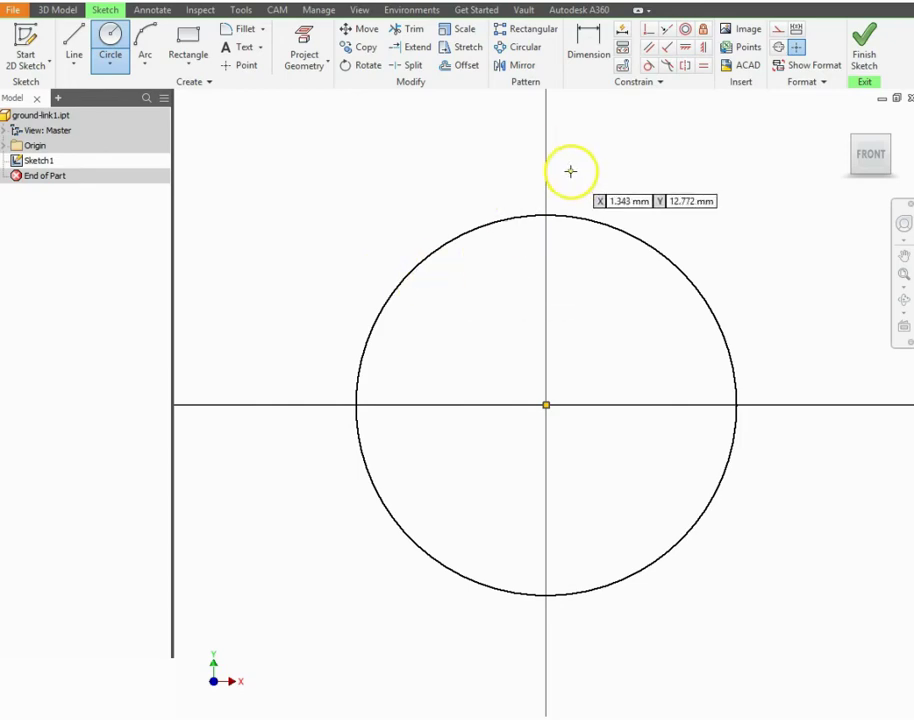
# Dimension the circle's diameter to 250 mm and finish the sketch
pyautogui.click(593, 45)
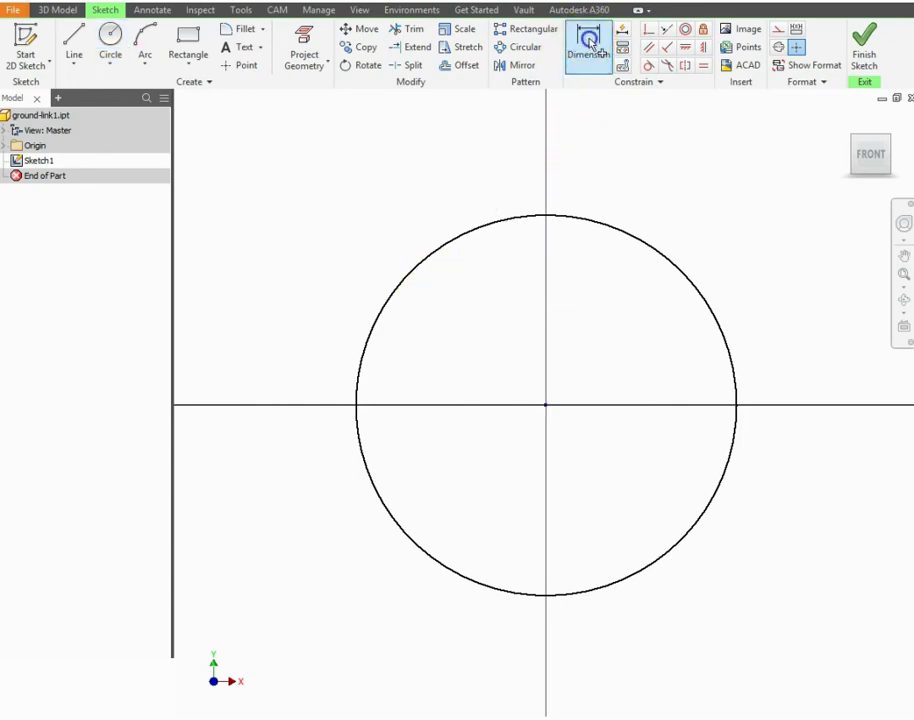
pyautogui.click(541, 218)
pyautogui.click(528, 198)
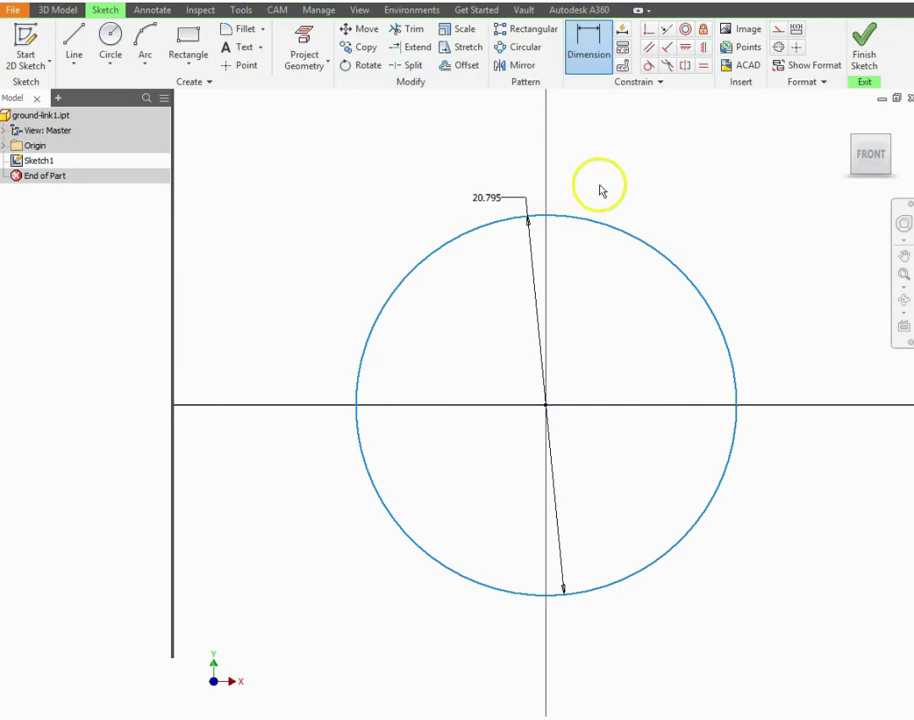
pyautogui.click(679, 200)
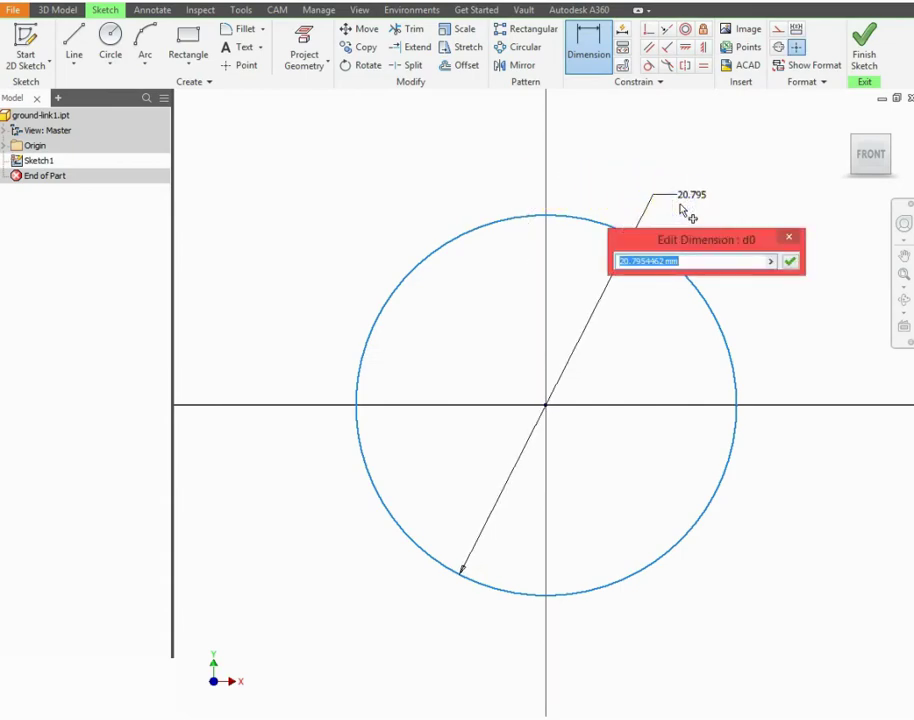
pyautogui.write('200')
pyautogui.press('Return')
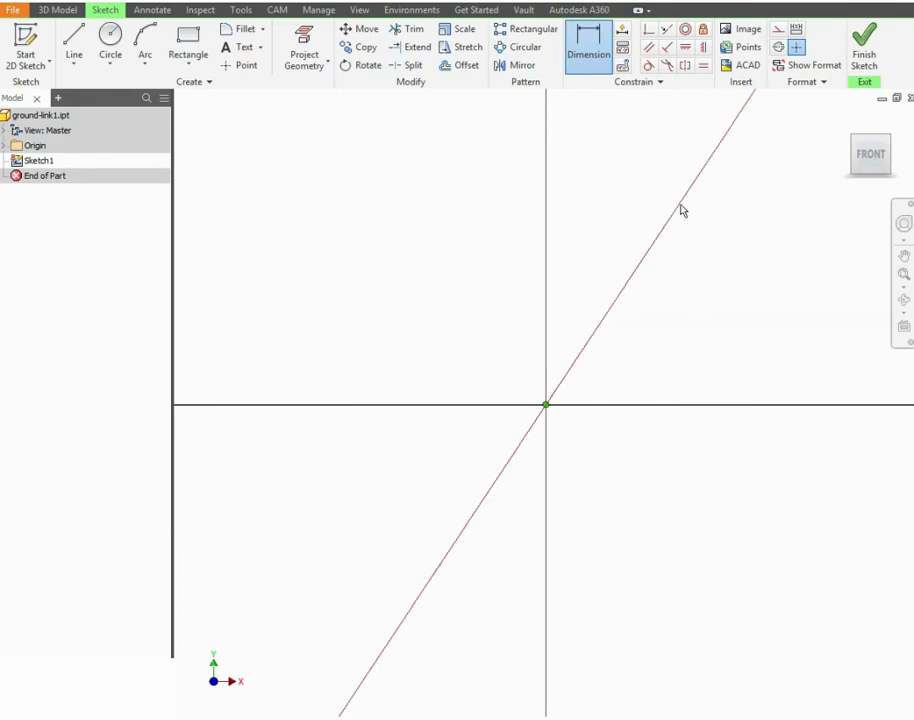
pyautogui.scroll(-5, 510, 372)
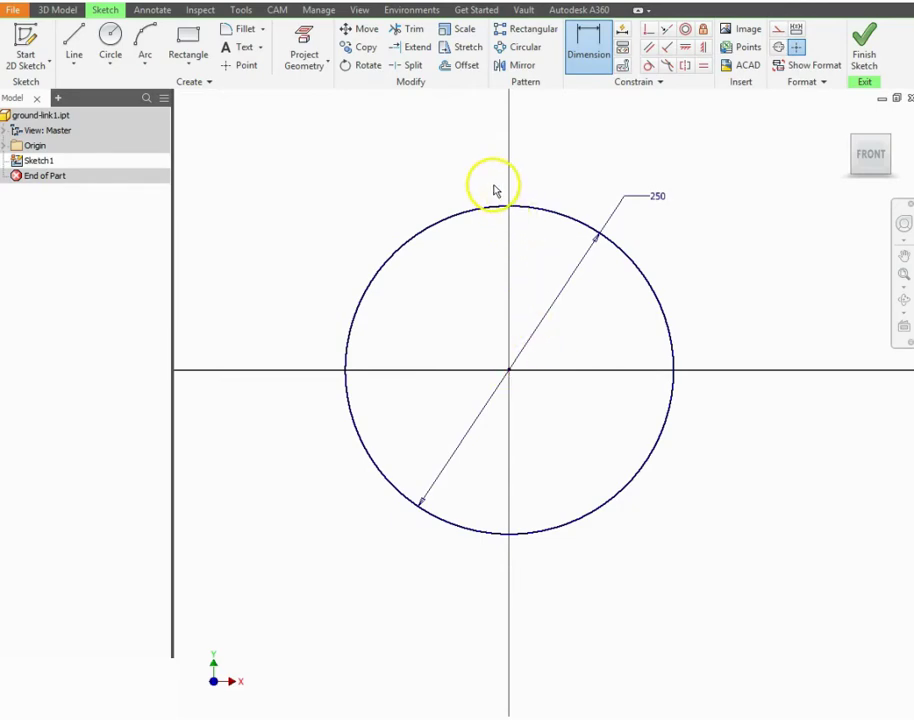
pyautogui.click(862, 50)
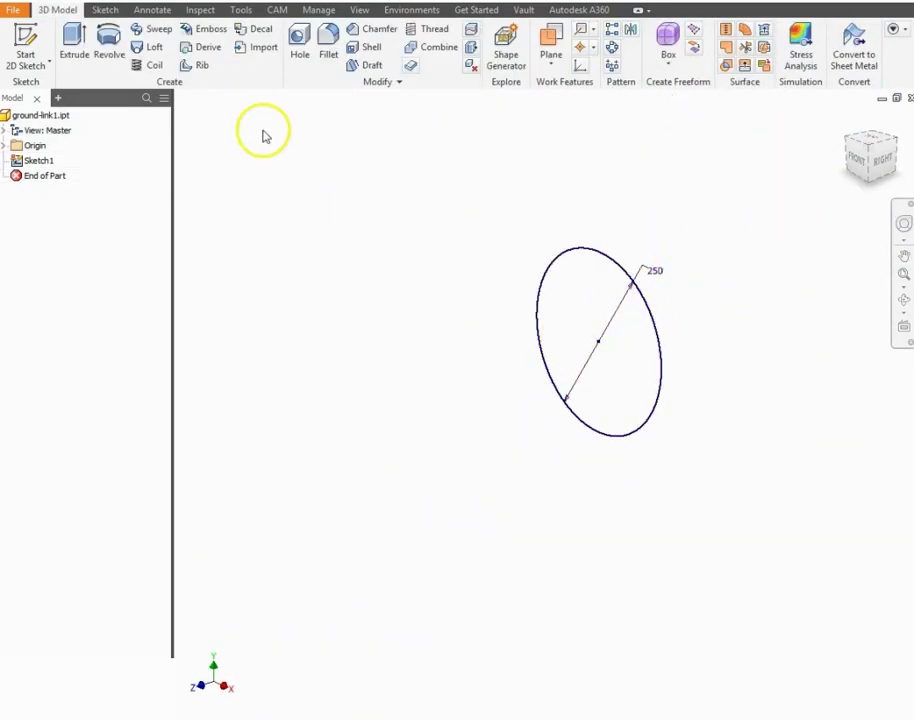
# Extrude the circle profile 25 mm into a solid disc
pyautogui.click(75, 44)
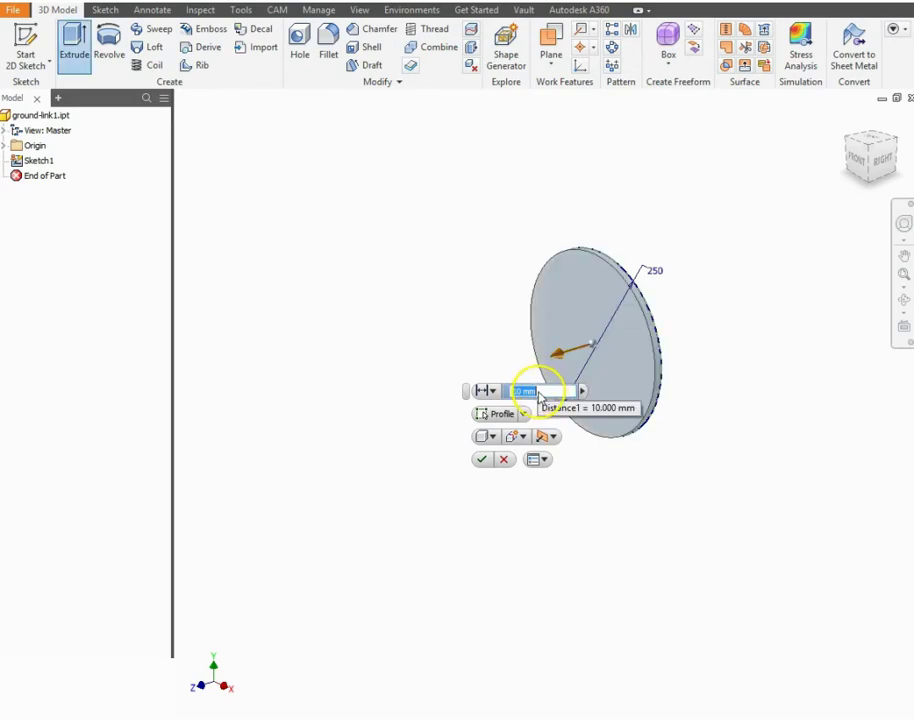
pyautogui.write('25')
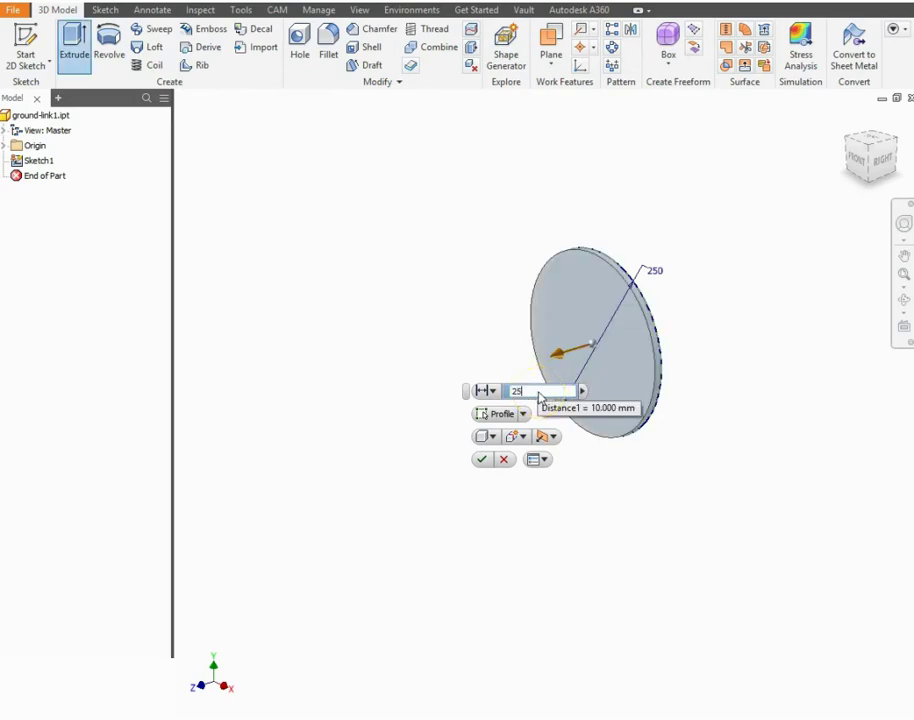
pyautogui.press('Return')
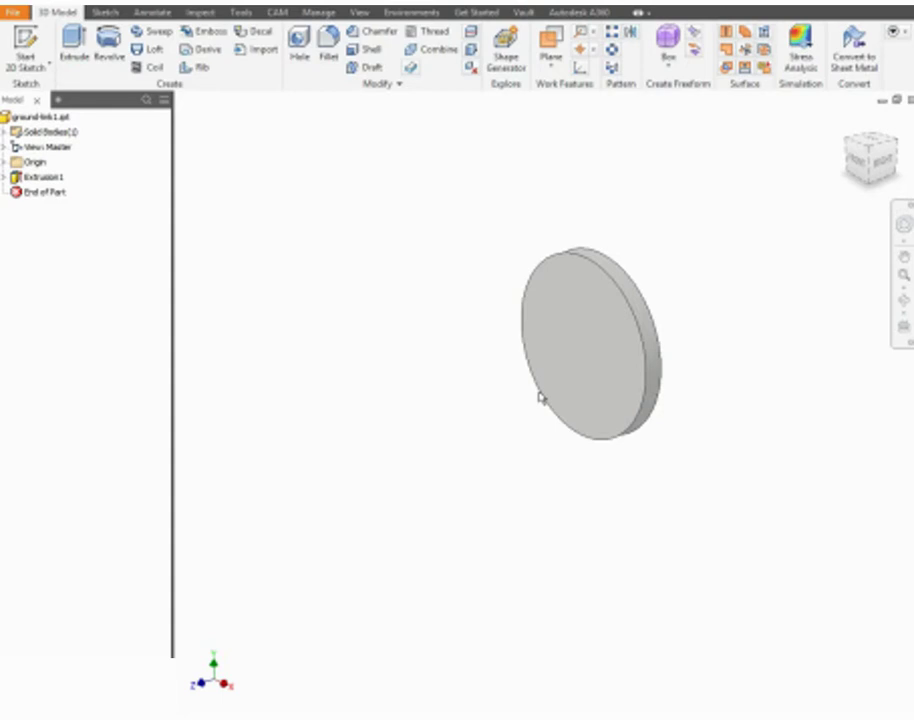
pyautogui.click(556, 414)
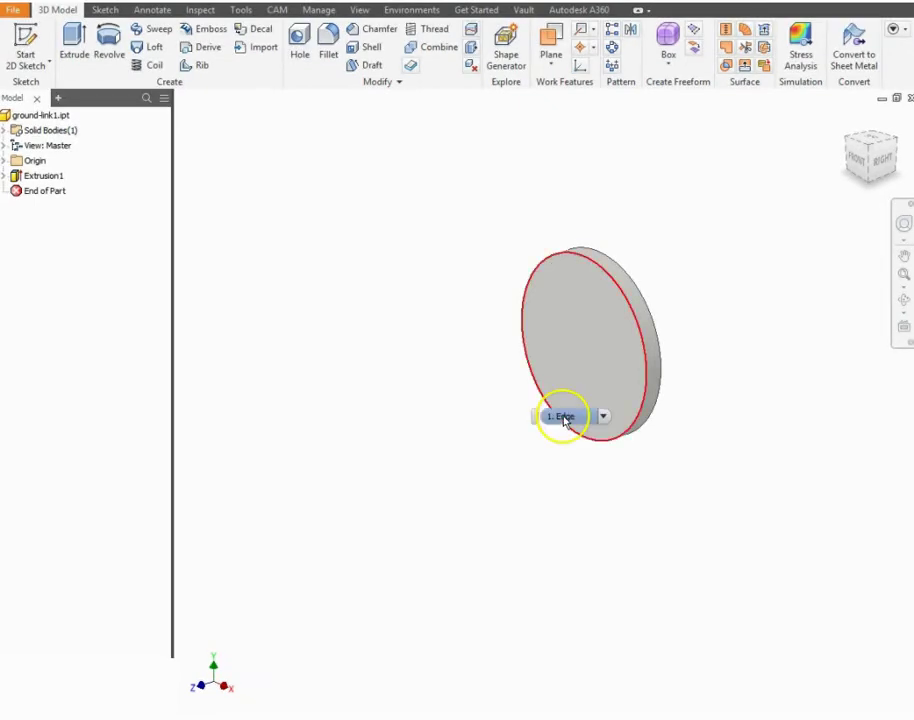
pyautogui.click(420, 366)
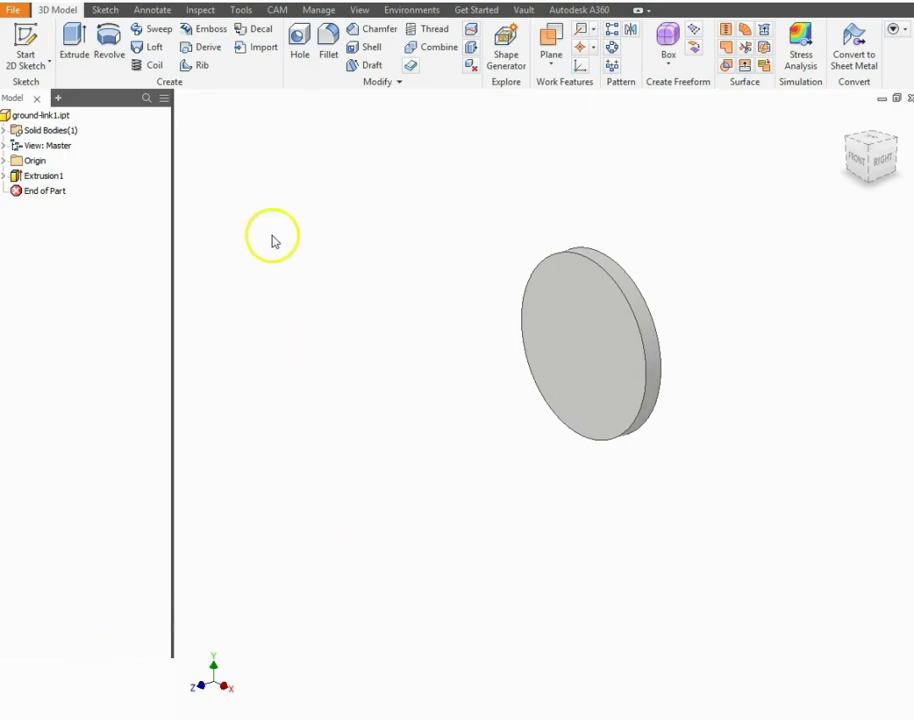
# Start a sketch on the disc's front face and draw a two-point center rectangle at the origin, about 259 by 33 mm
pyautogui.click(28, 46)
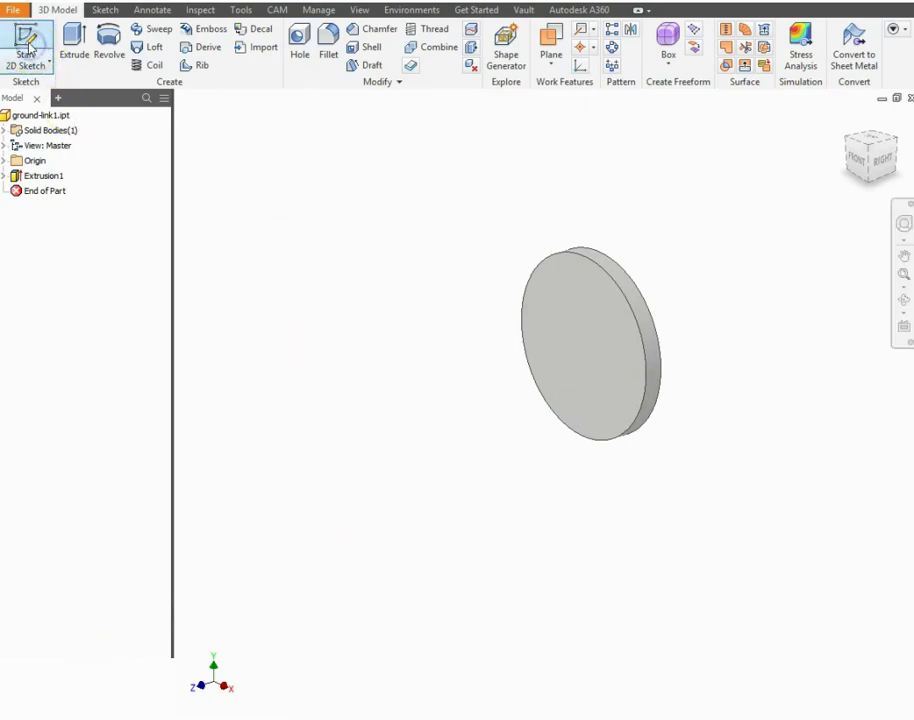
pyautogui.click(618, 353)
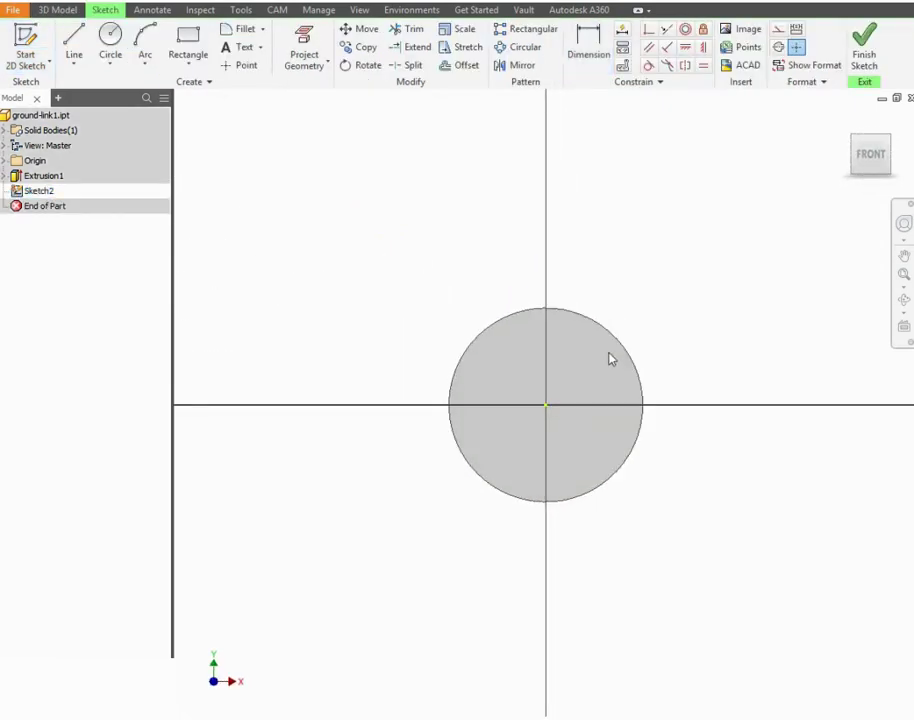
pyautogui.click(189, 59)
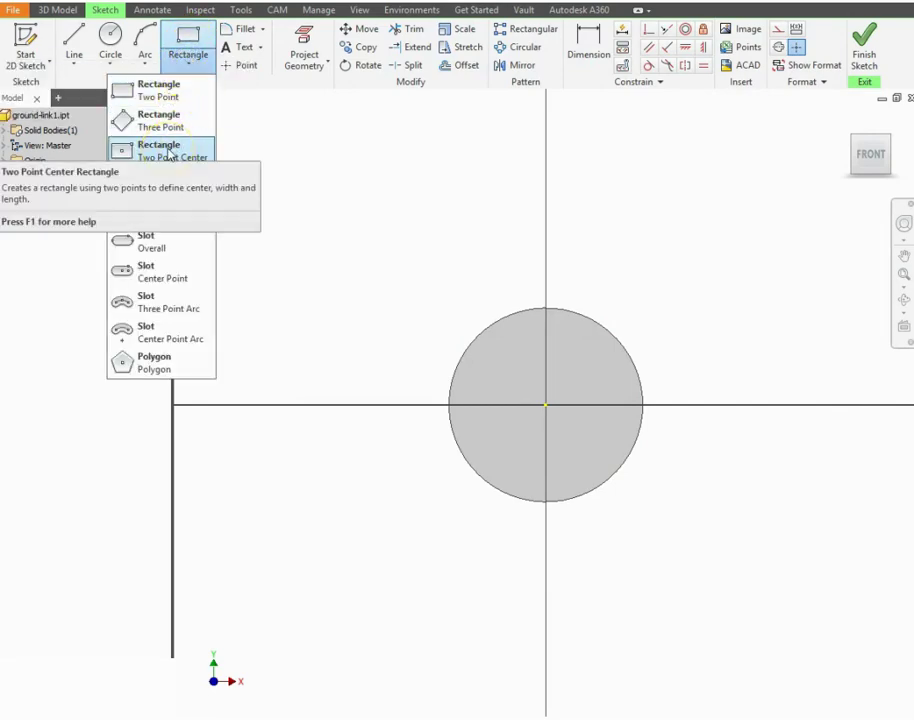
pyautogui.click(168, 149)
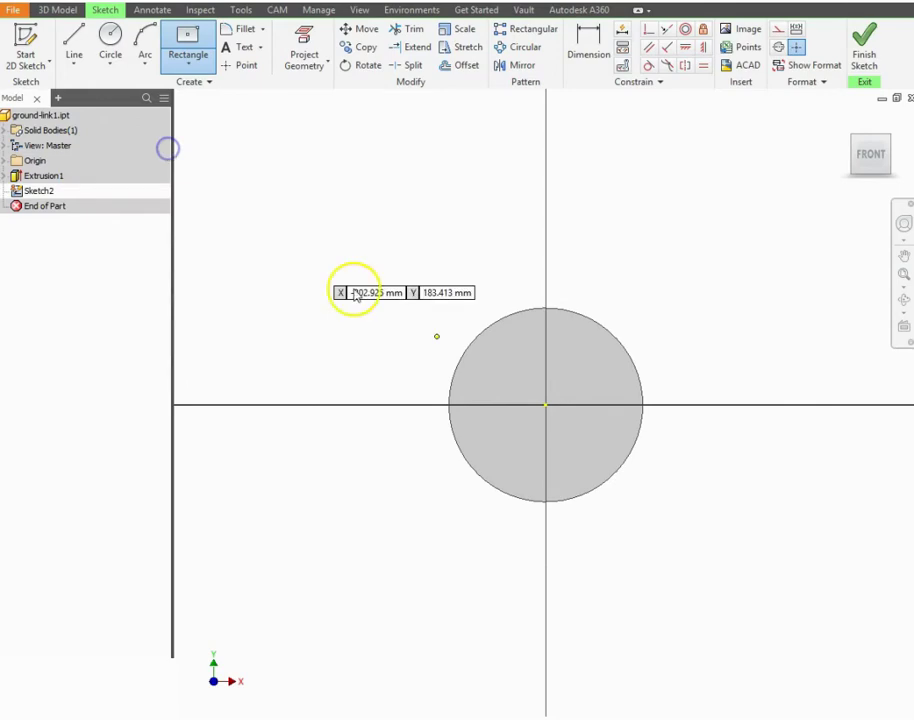
pyautogui.click(546, 405)
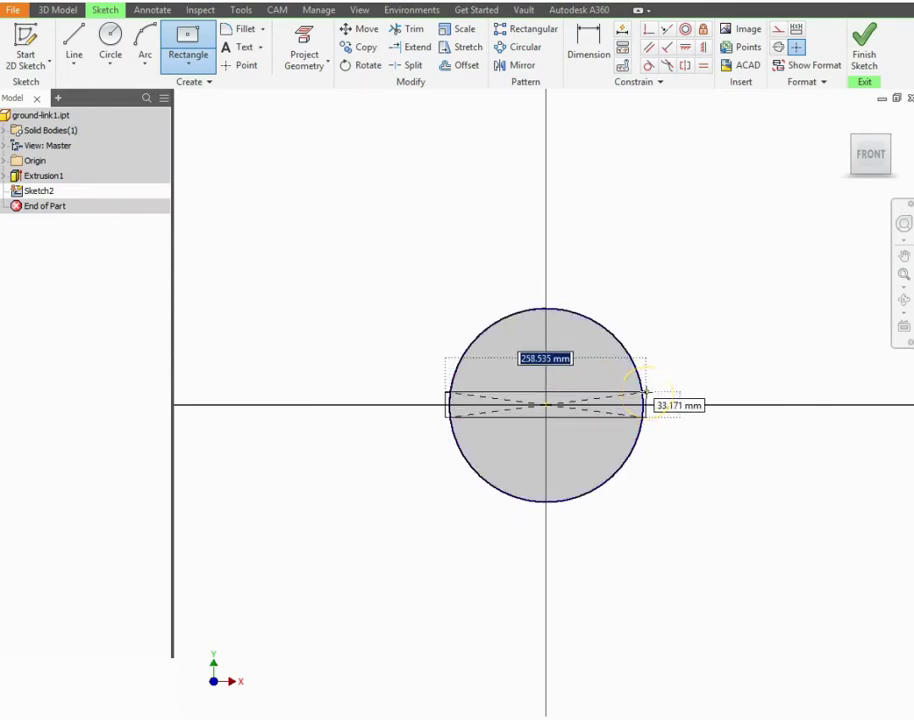
pyautogui.click(645, 392)
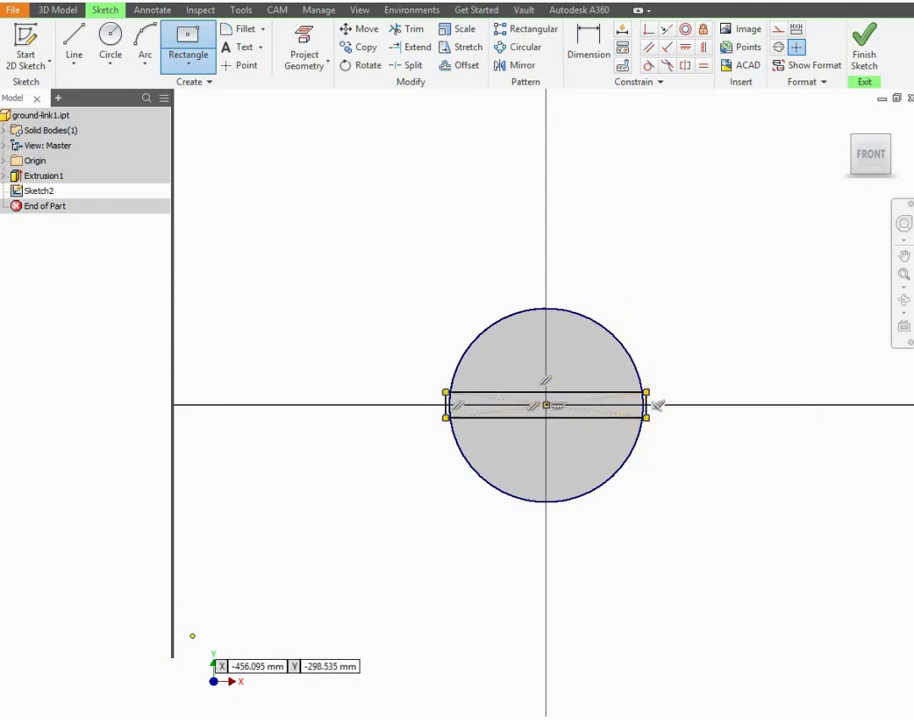
# Dimension the rectangle's height to 25 mm
pyautogui.click(602, 52)
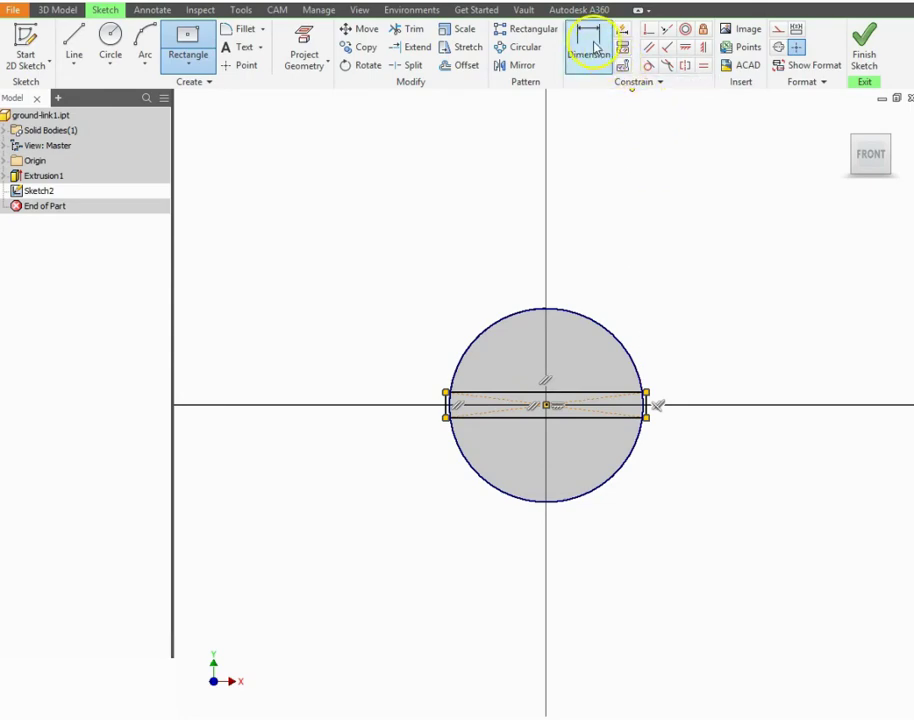
pyautogui.click(449, 407)
pyautogui.click(398, 405)
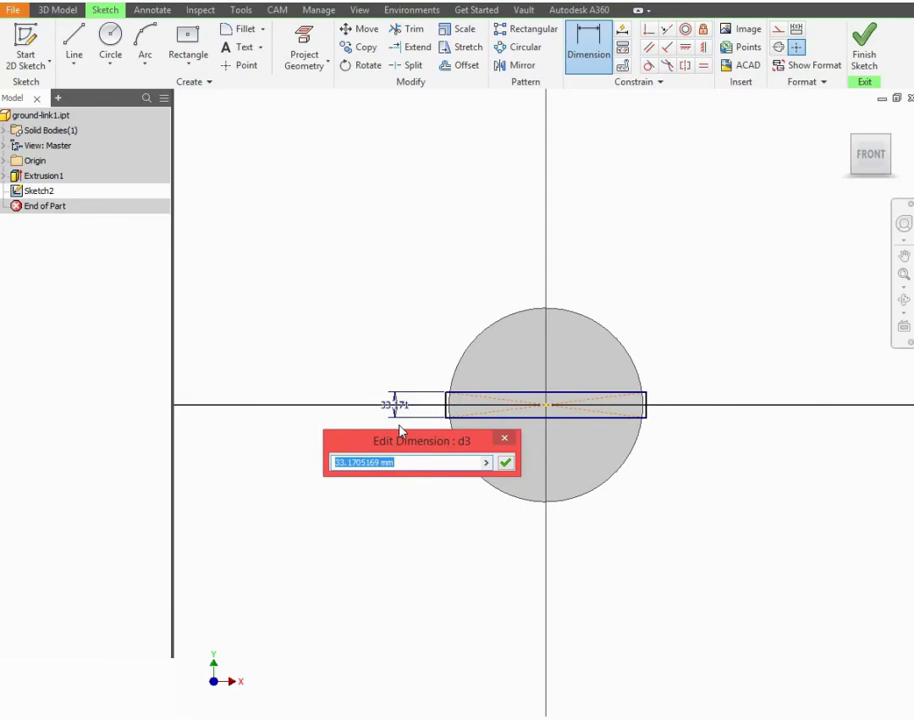
pyautogui.write('25')
pyautogui.press('Return')
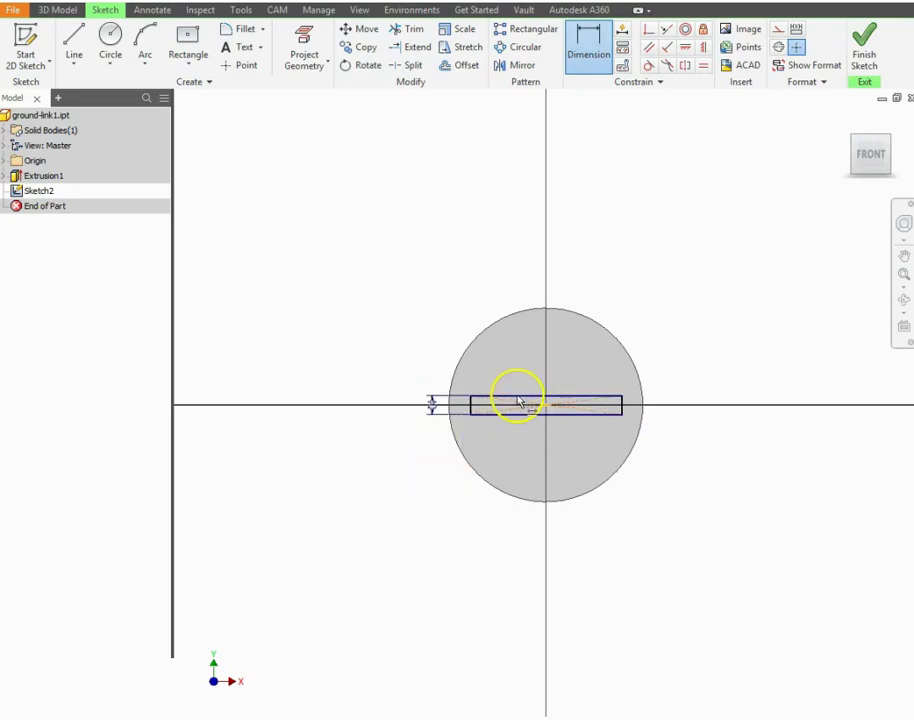
# Dimension the rectangle's width to 250 mm and finish the sketch
pyautogui.click(567, 397)
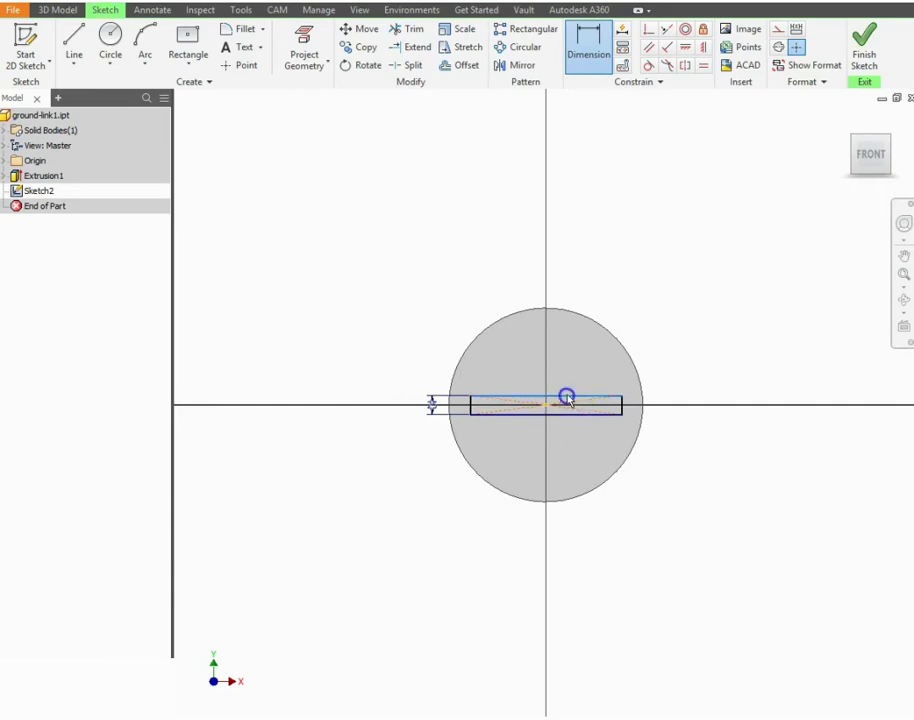
pyautogui.click(541, 295)
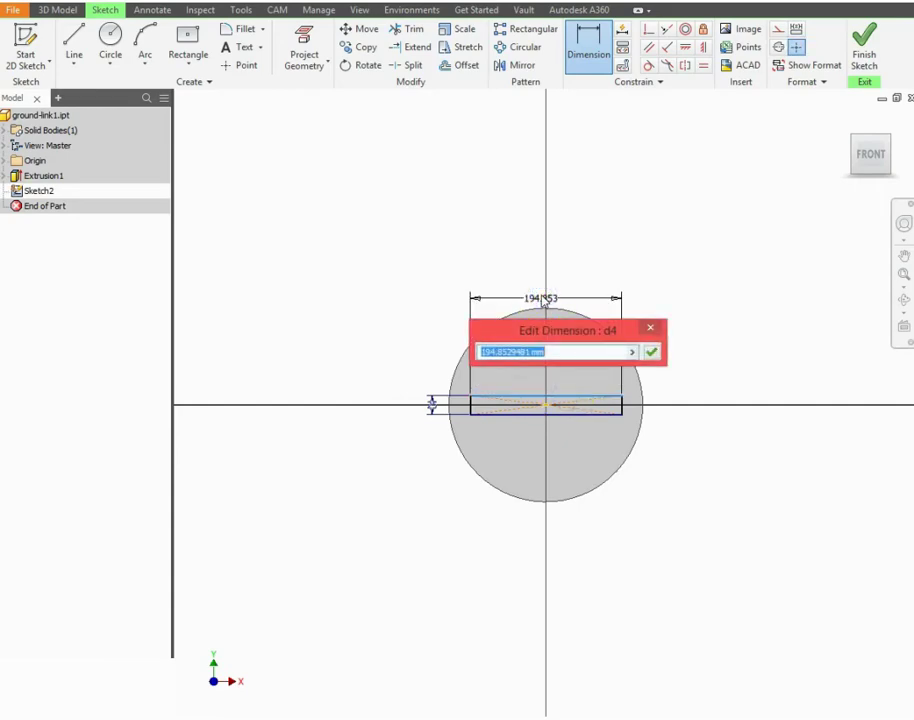
pyautogui.write('250')
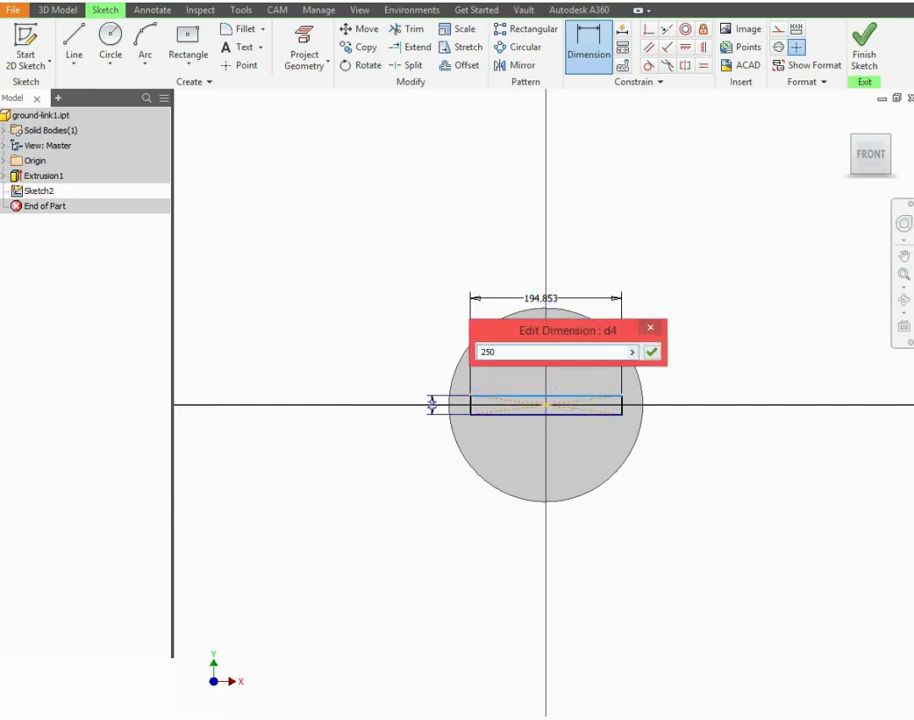
pyautogui.press('Return')
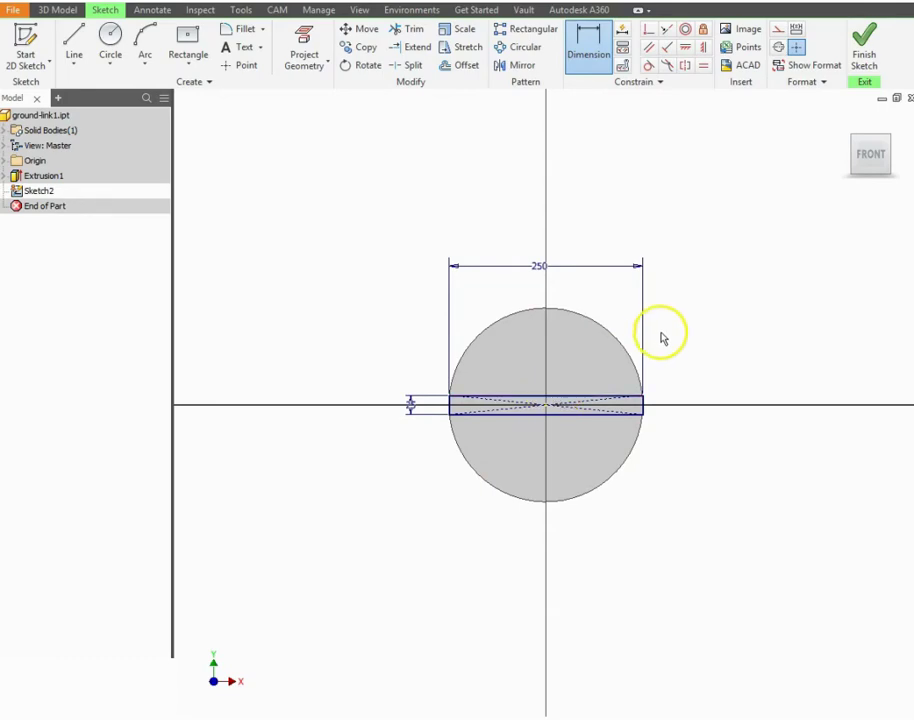
pyautogui.click(863, 46)
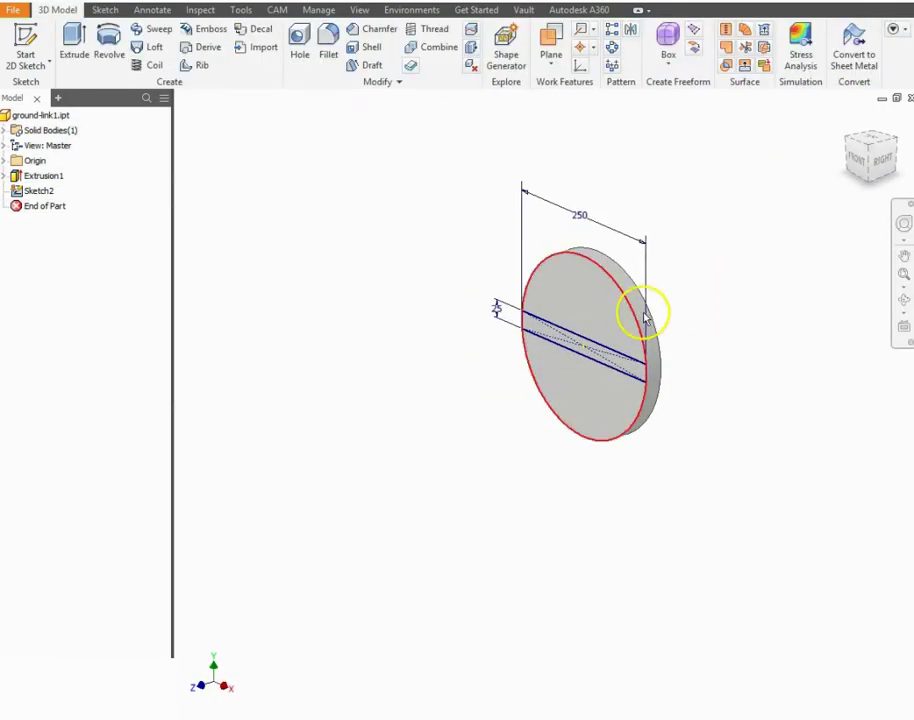
# Cut the rectangle profile 10 mm deep into the disc with a 12 degree taper to form the slot
pyautogui.scroll(3, 622, 397)
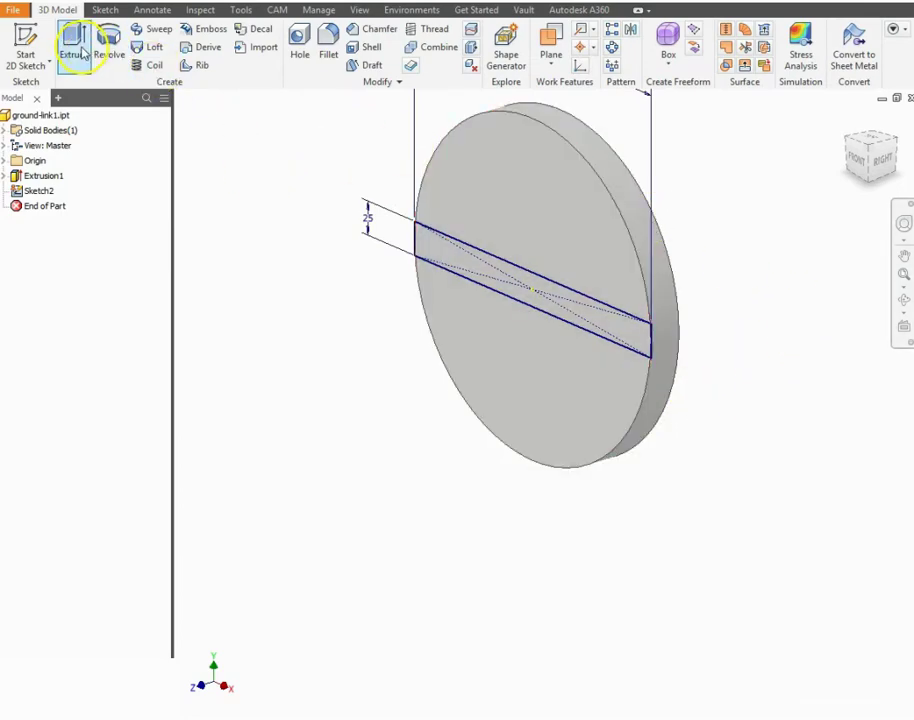
pyautogui.click(78, 45)
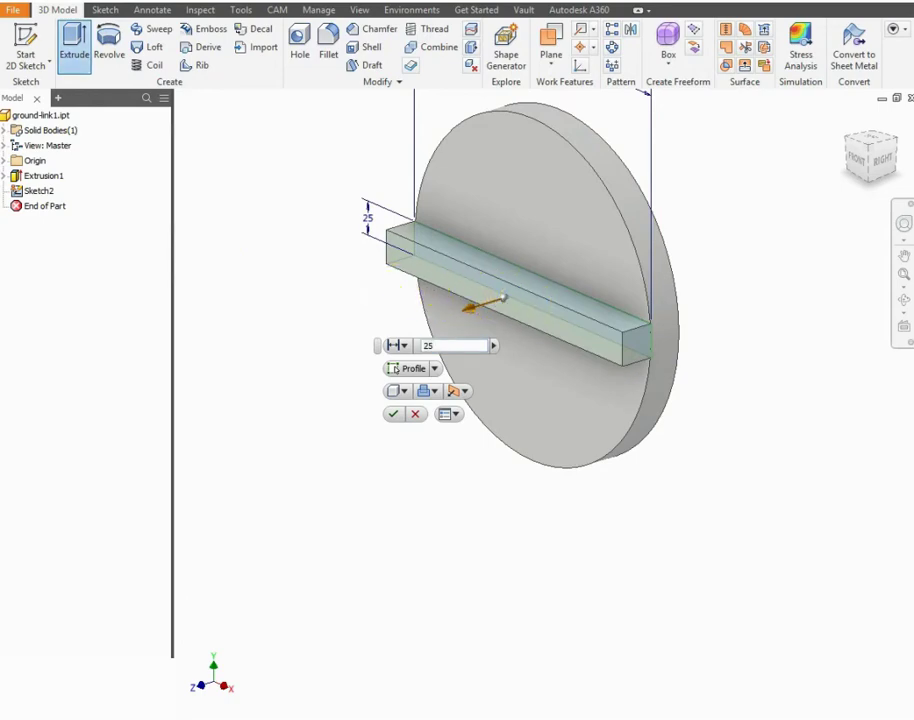
pyautogui.moveTo(2, 188); pyautogui.dragTo(235, 258)
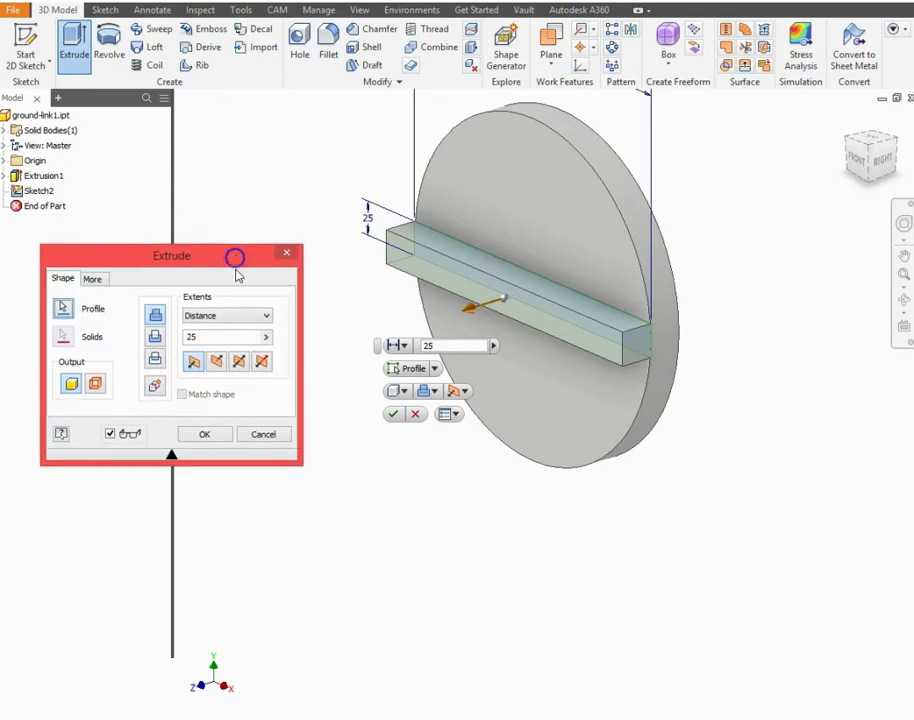
pyautogui.click(155, 337)
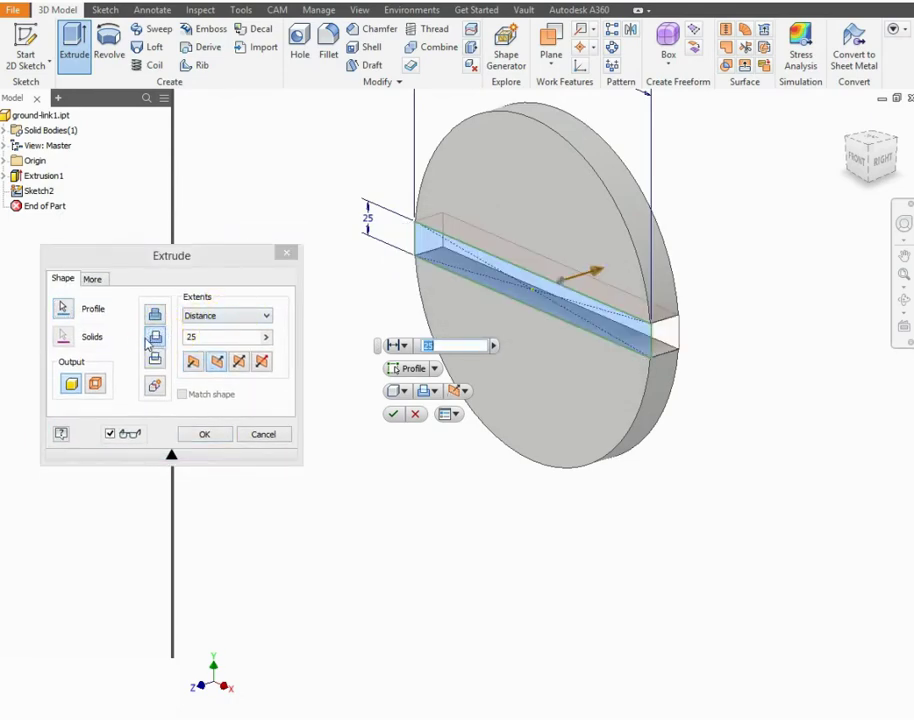
pyautogui.click(150, 338)
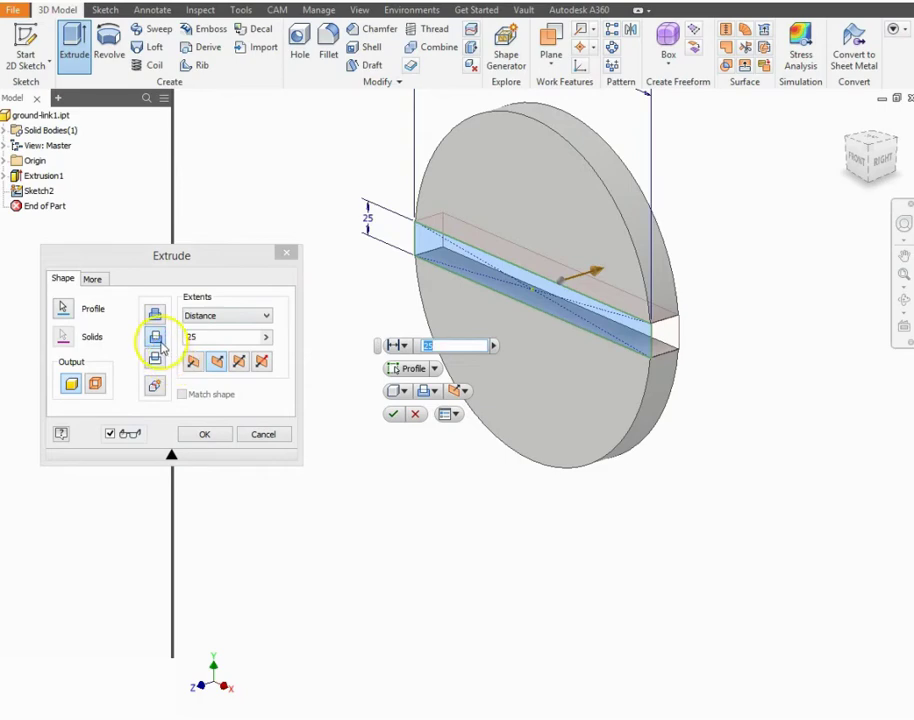
pyautogui.click(210, 337)
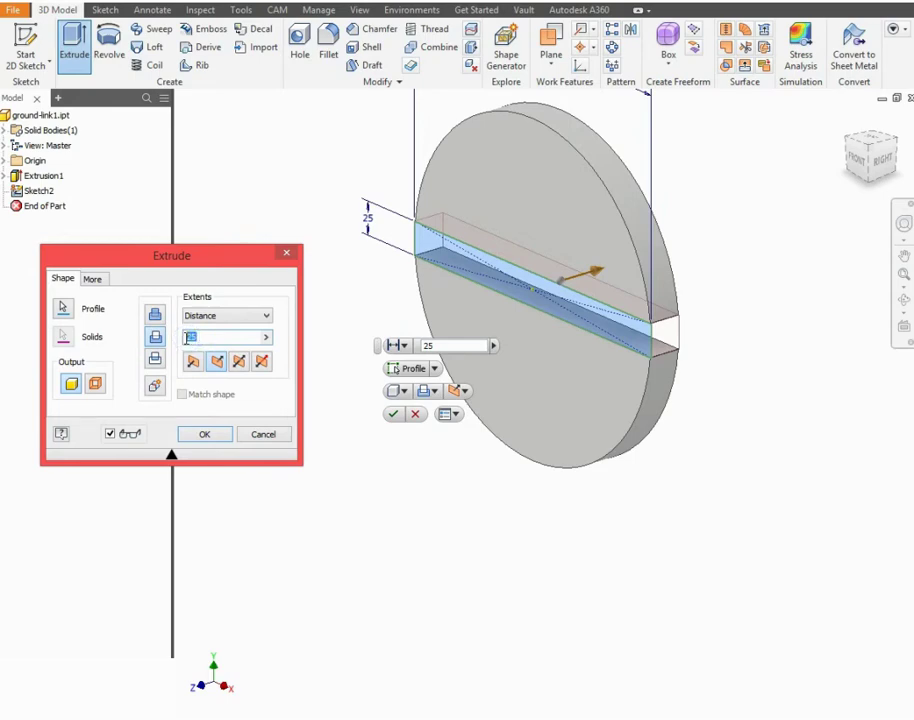
pyautogui.write('12')
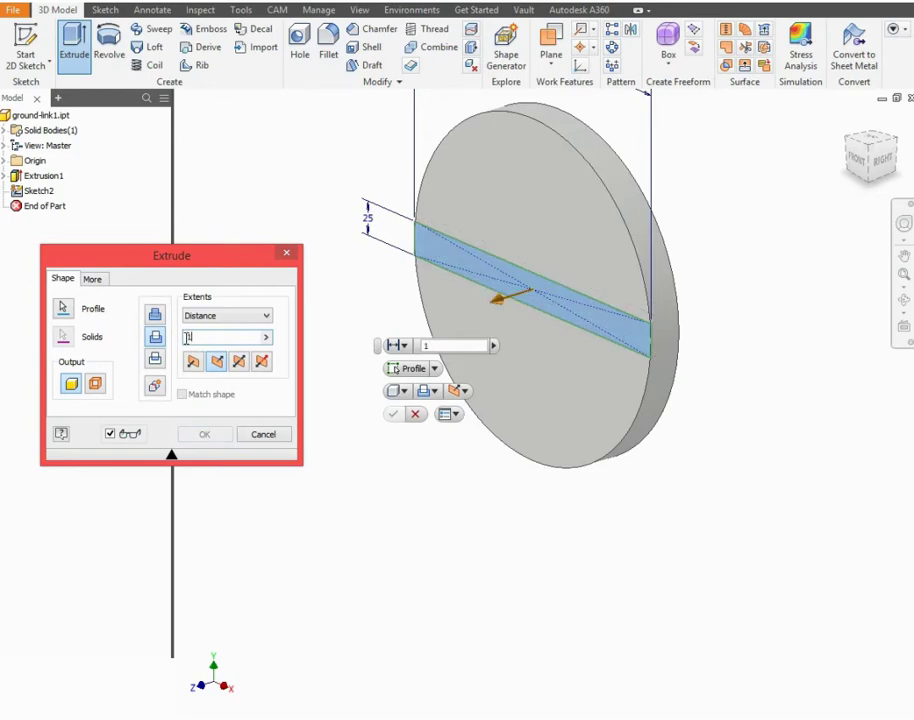
pyautogui.write('10')
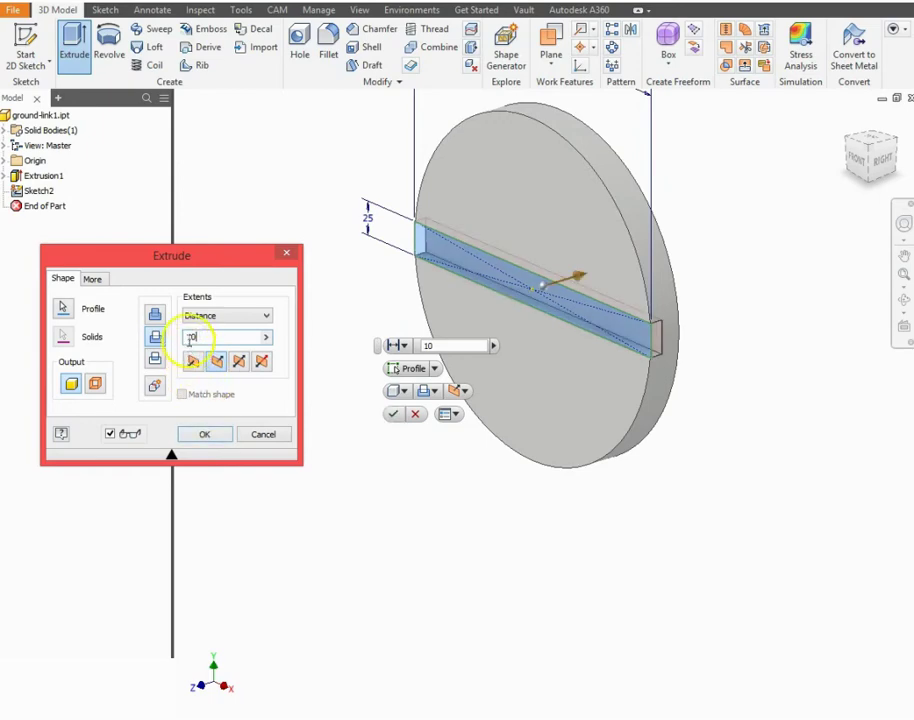
pyautogui.click(93, 279)
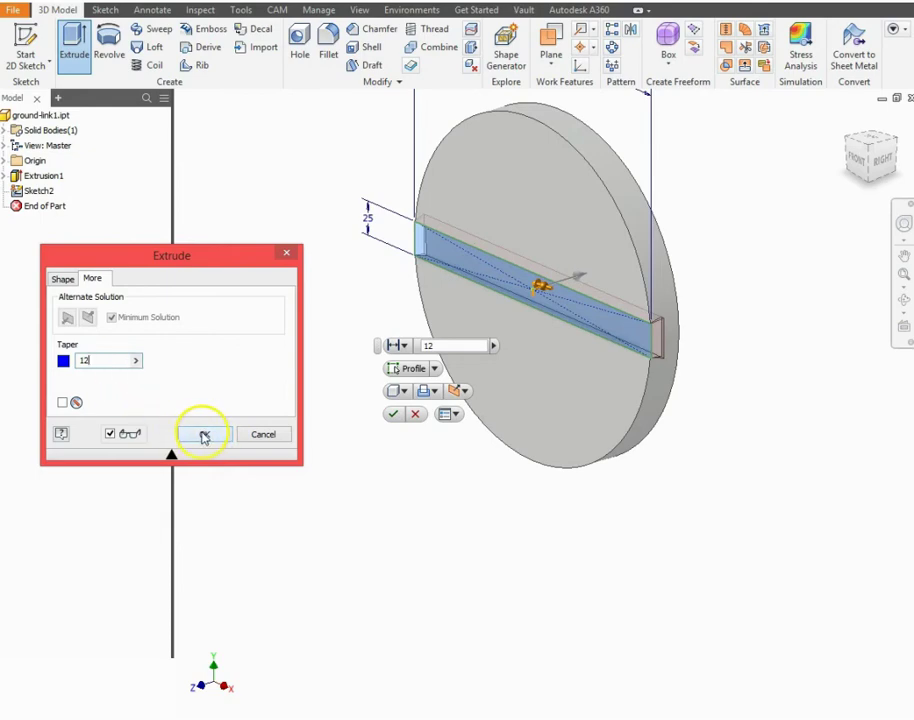
pyautogui.click(203, 437)
# Start a circular pattern of the slot cut, using the disc's cylindrical side as the rotation axis
pyautogui.moveTo(866, 158)
pyautogui.mouseDown()
pyautogui.moveTo(849, 163)
pyautogui.moveTo(878, 148)
pyautogui.mouseUp()
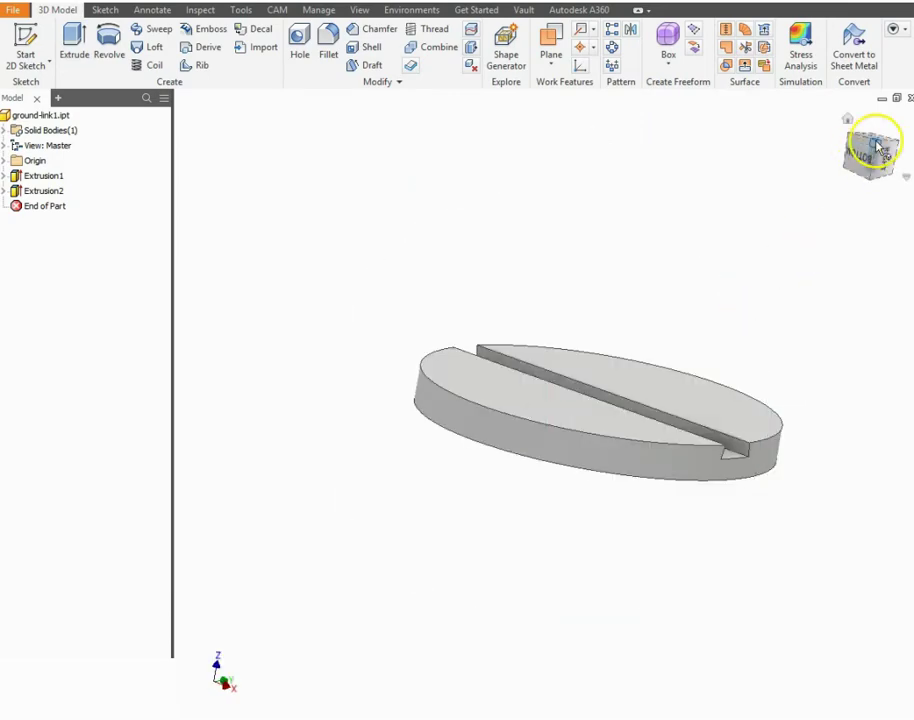
pyautogui.click(877, 145)
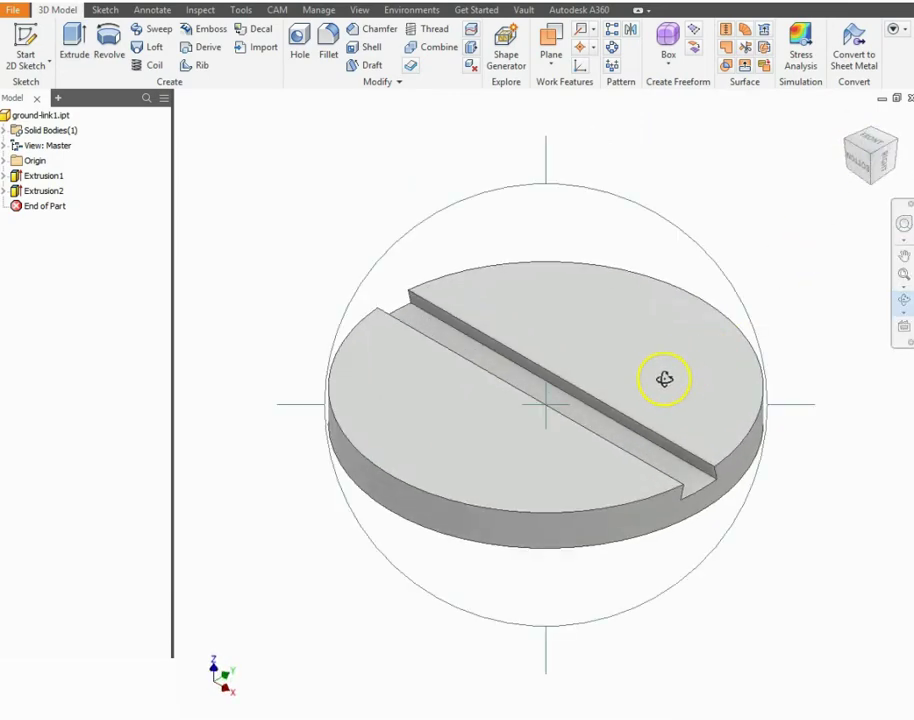
pyautogui.rightClick(649, 333)
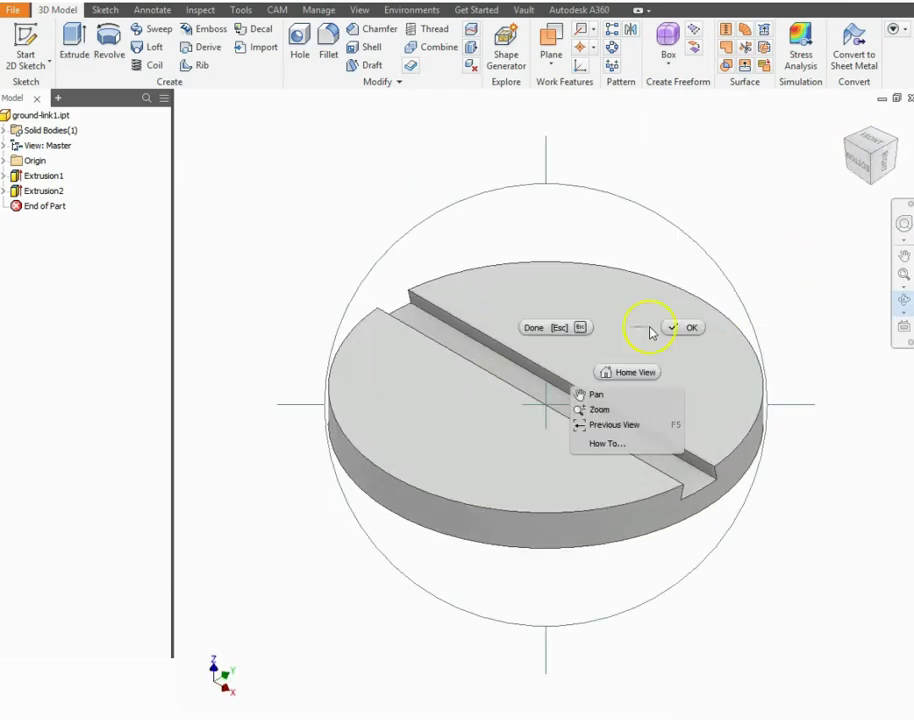
pyautogui.click(669, 326)
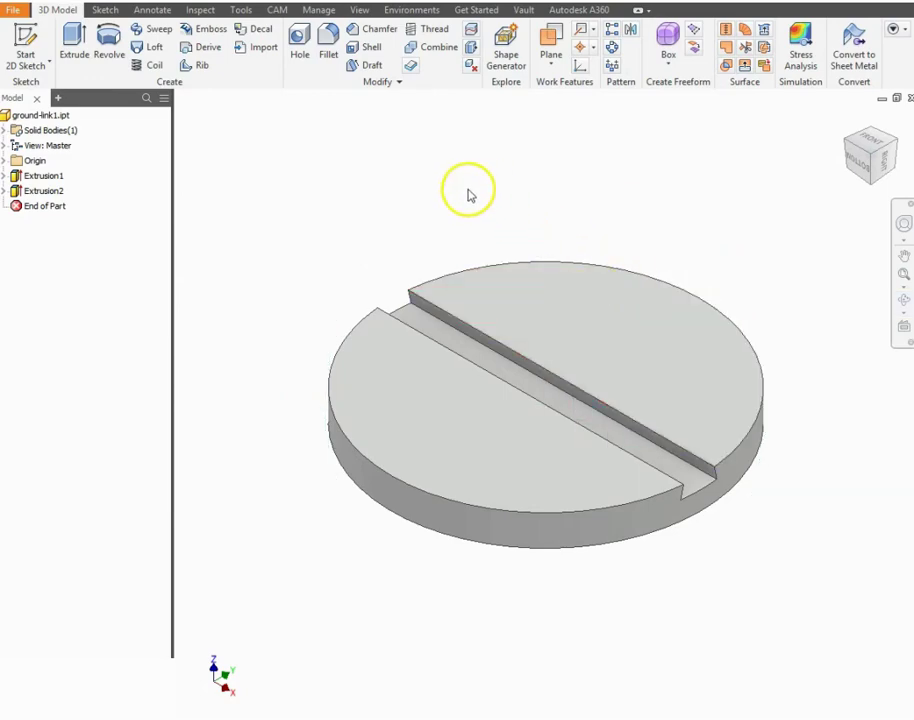
pyautogui.click(612, 50)
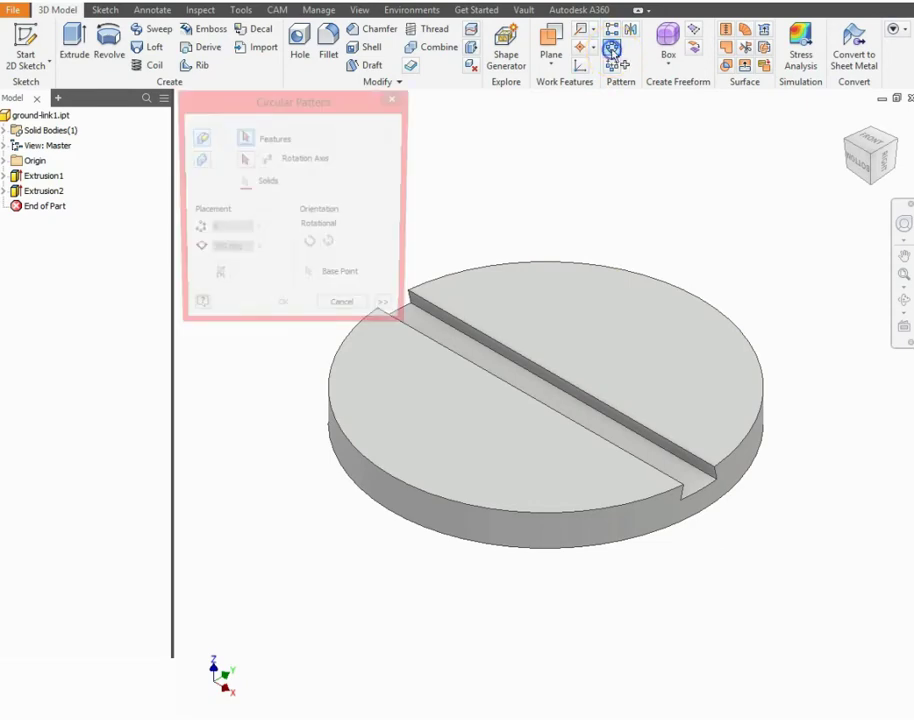
pyautogui.click(510, 380)
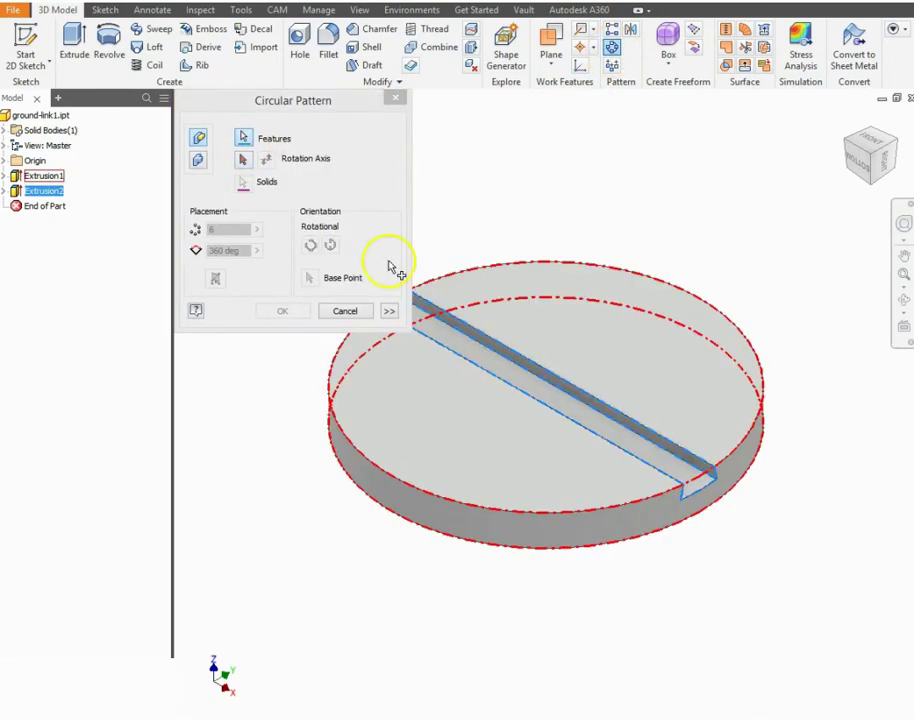
pyautogui.click(244, 163)
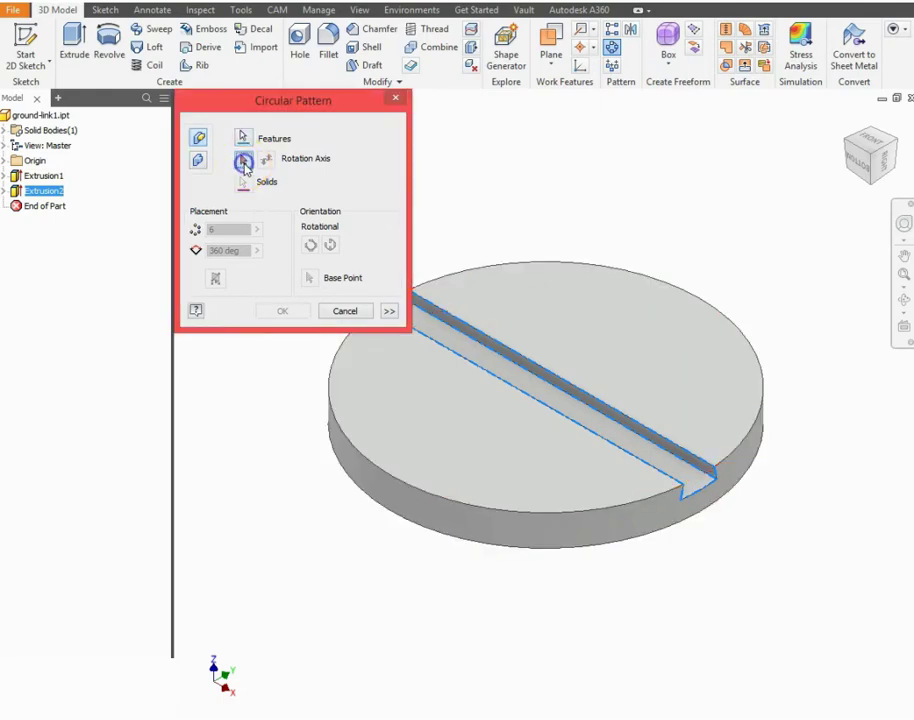
pyautogui.click(541, 535)
pyautogui.click(497, 531)
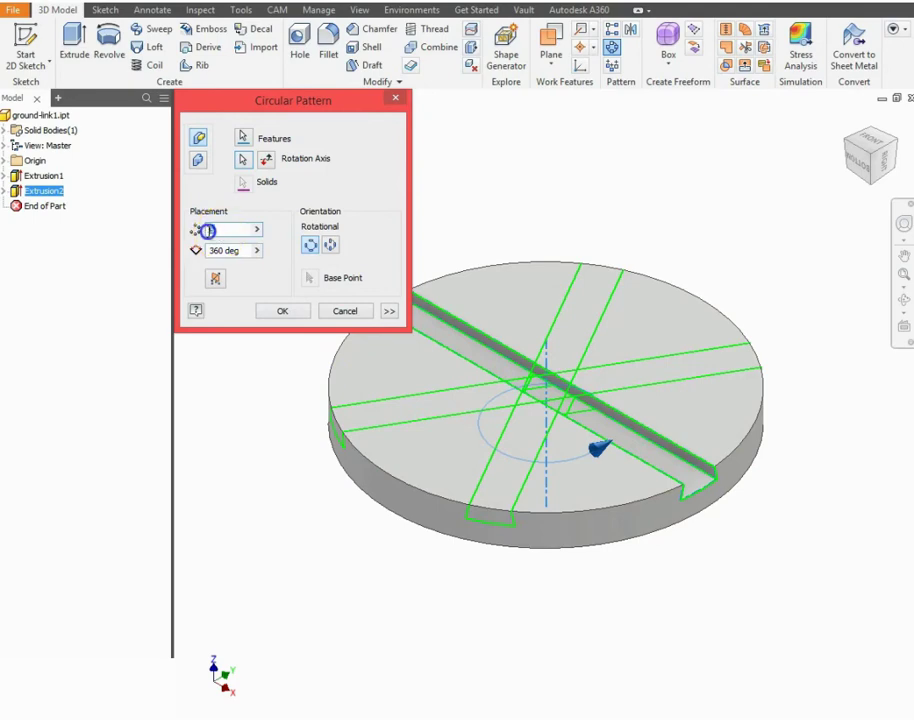
# Set the circular pattern to 2 occurrences over 90 degrees and create the crossing slot
pyautogui.write('2')
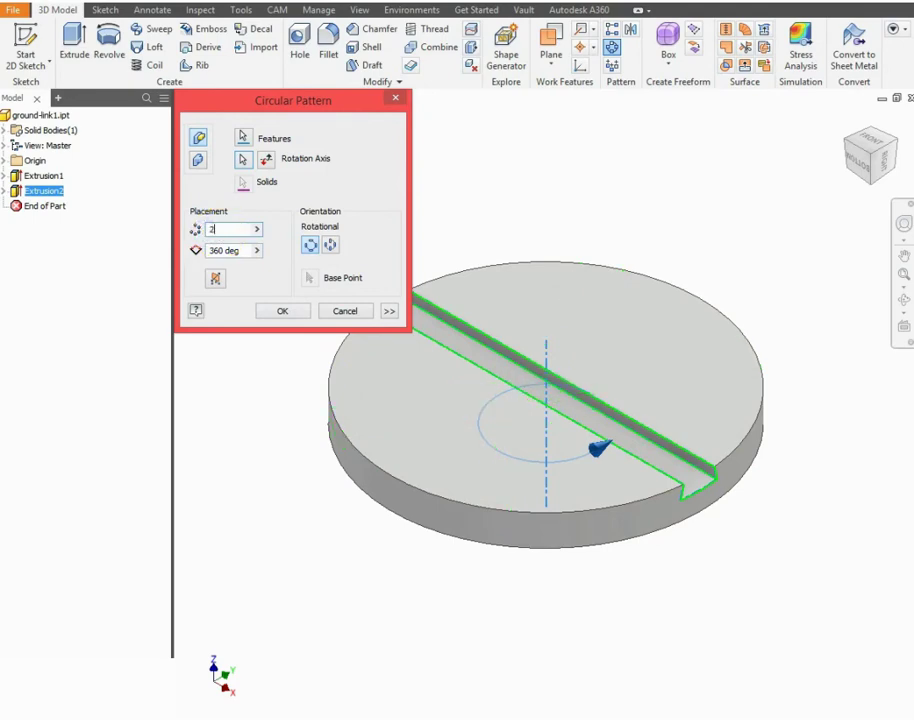
pyautogui.moveTo(248, 251); pyautogui.dragTo(203, 252)
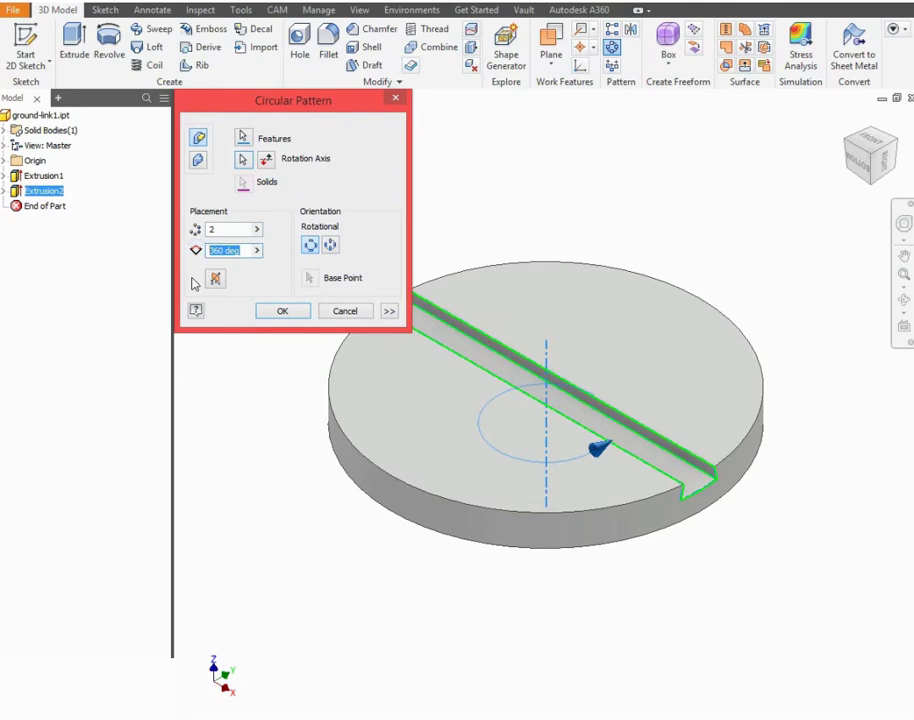
pyautogui.write('90')
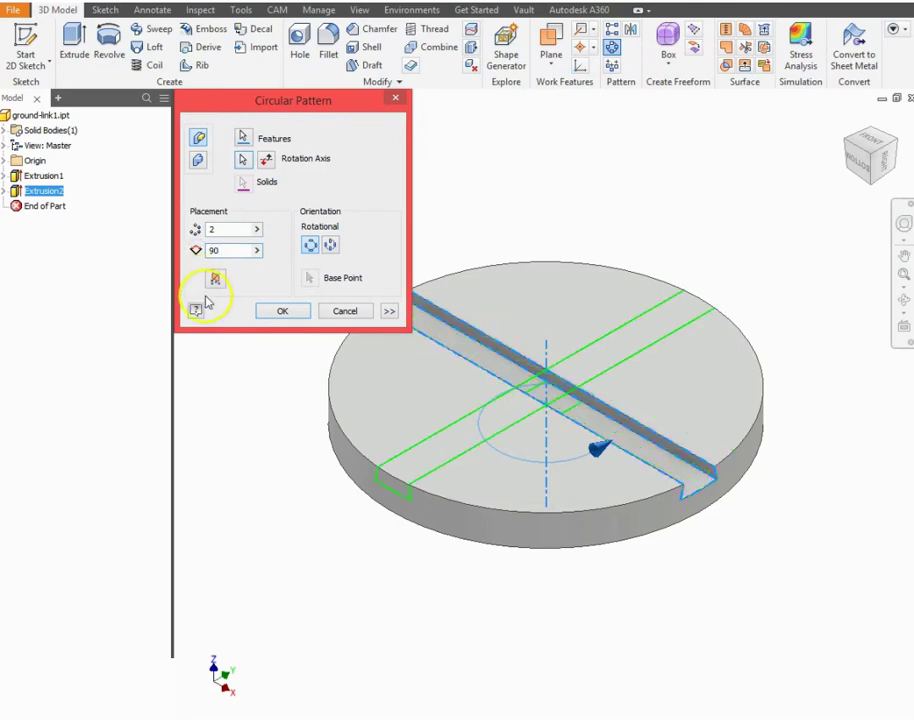
pyautogui.click(283, 312)
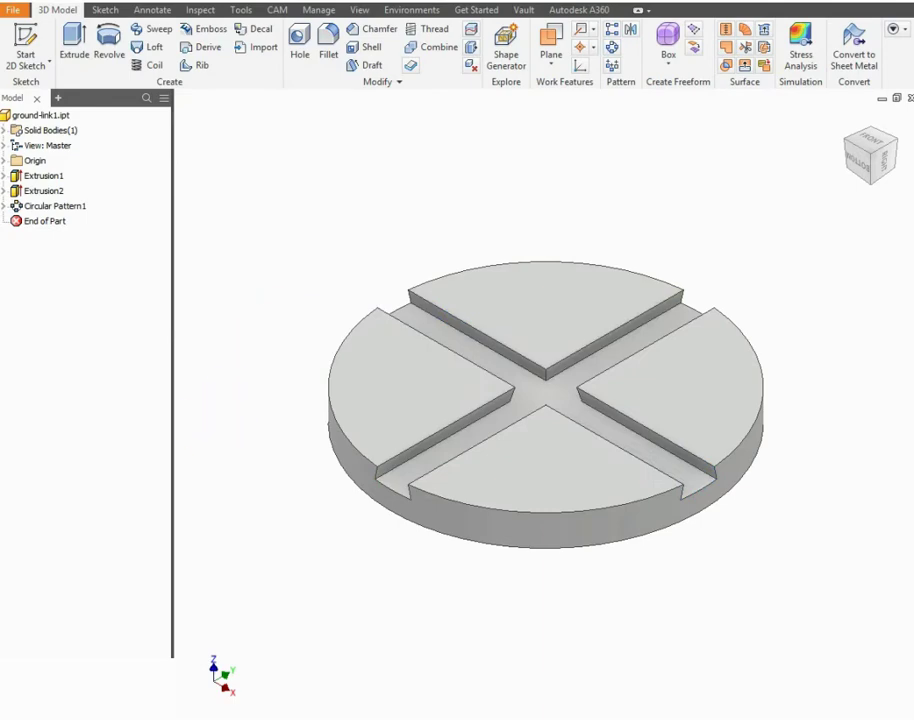
# Chamfer the four outer arc edges of the slotted face by 2 mm
pyautogui.click(358, 36)
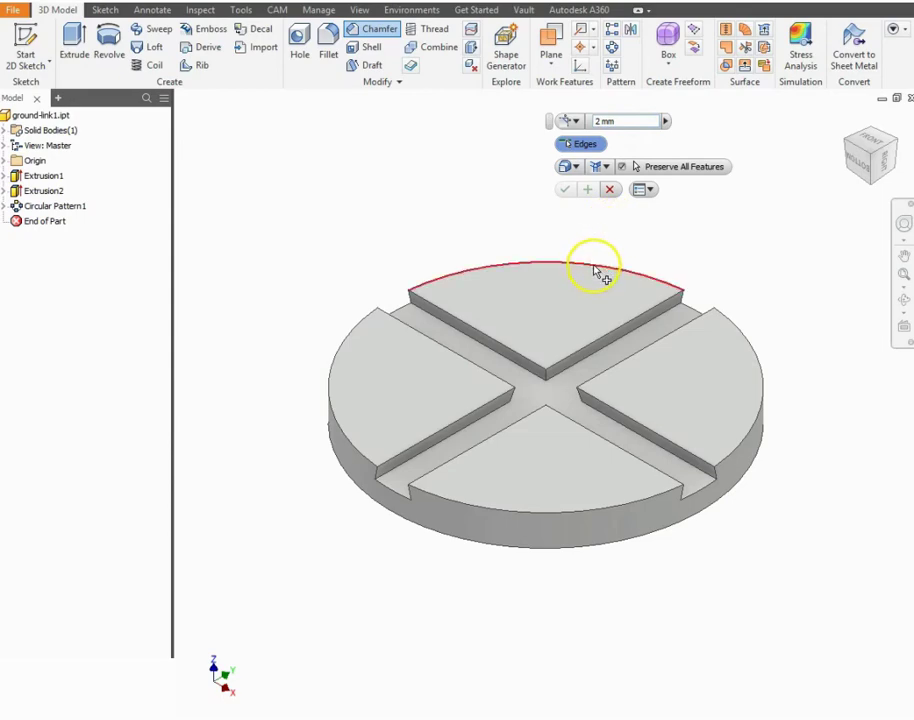
pyautogui.click(333, 363)
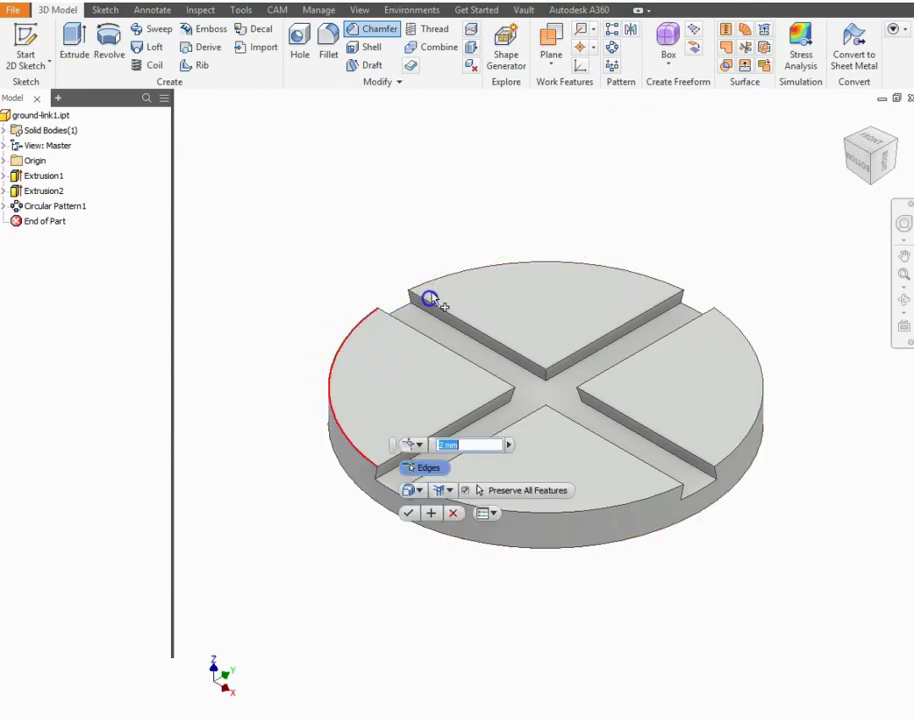
pyautogui.click(437, 279)
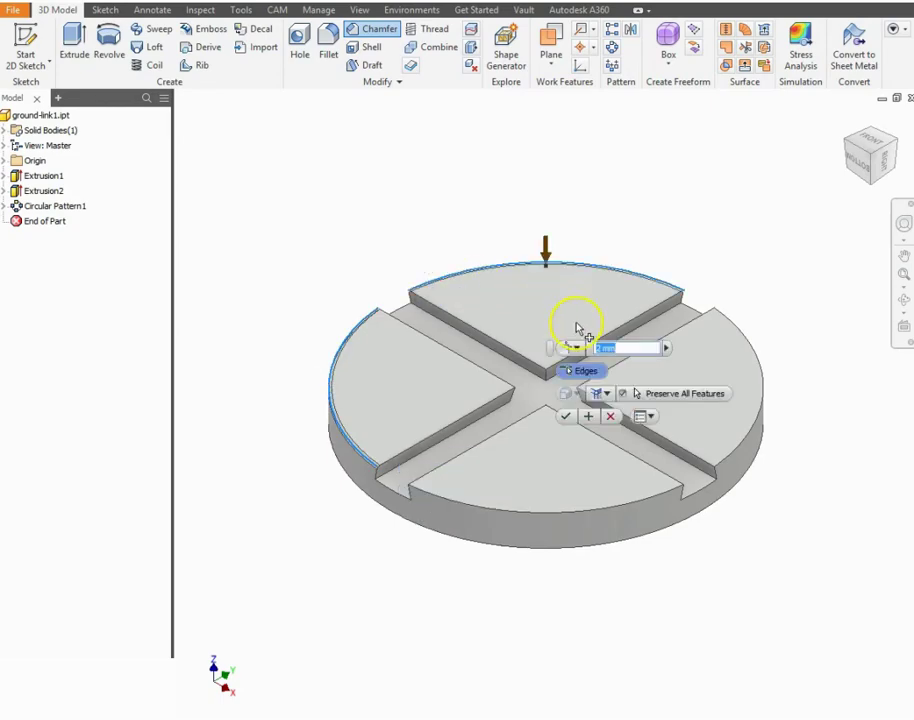
pyautogui.click(762, 392)
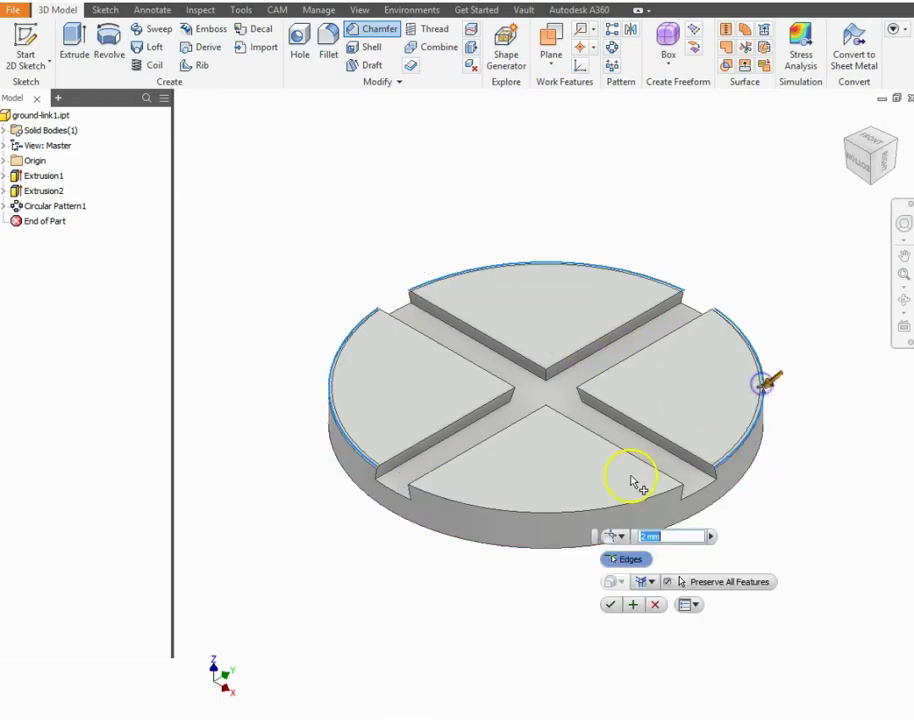
pyautogui.click(555, 515)
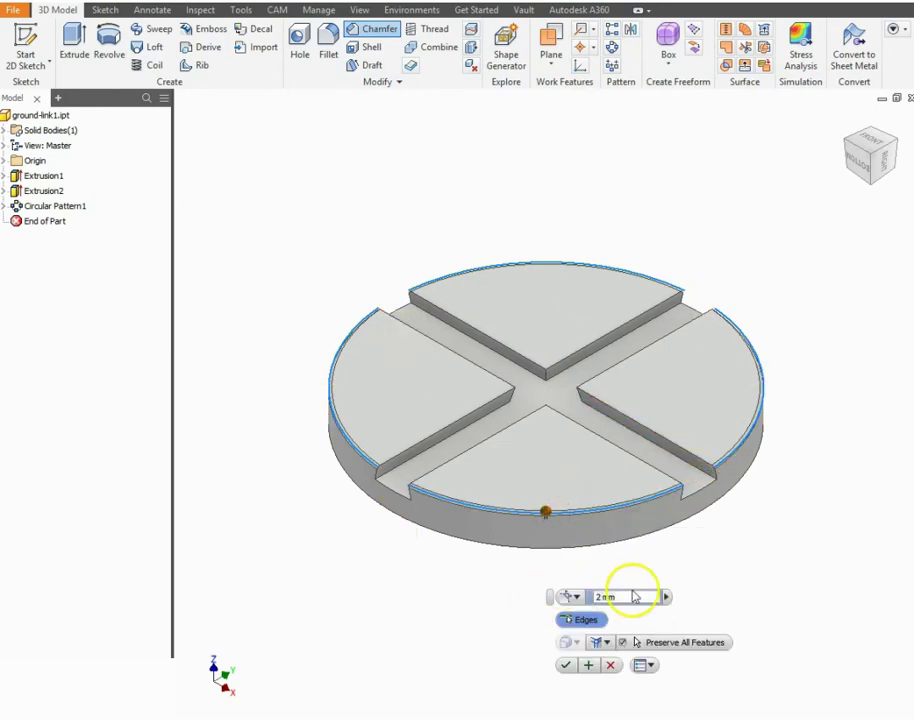
pyautogui.click(566, 666)
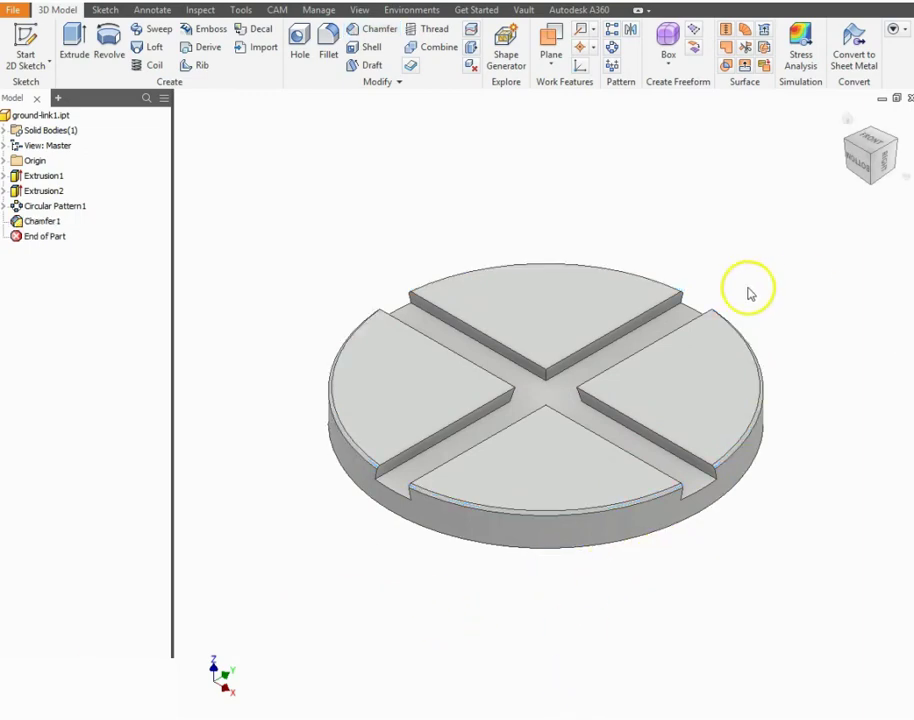
# Start a new 2D sketch on the disc's flat back face, opposite the slots
pyautogui.click(903, 302)
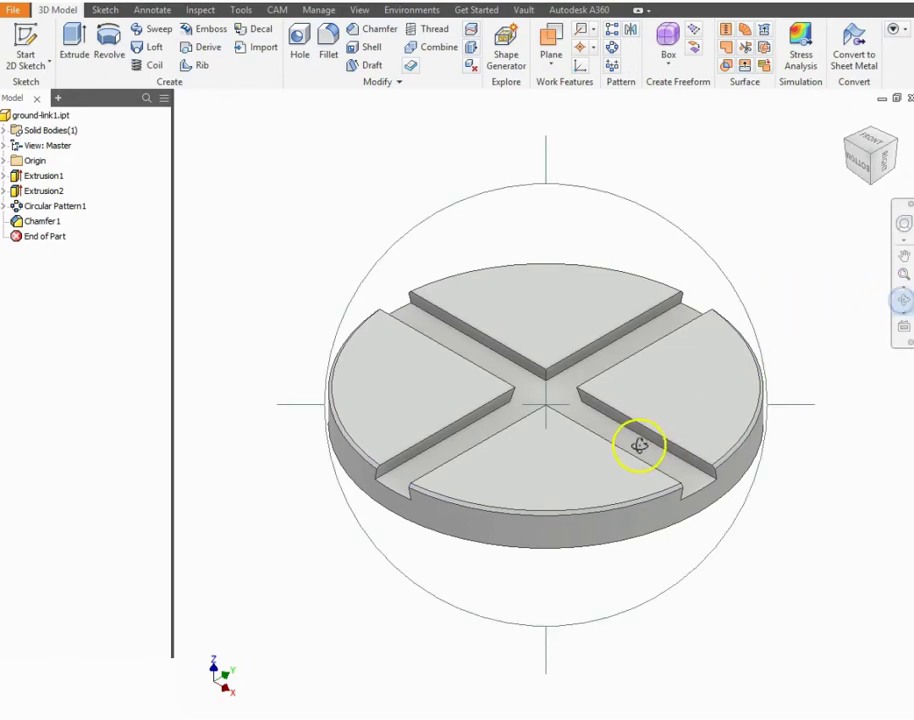
pyautogui.moveTo(638, 443); pyautogui.dragTo(553, 210)
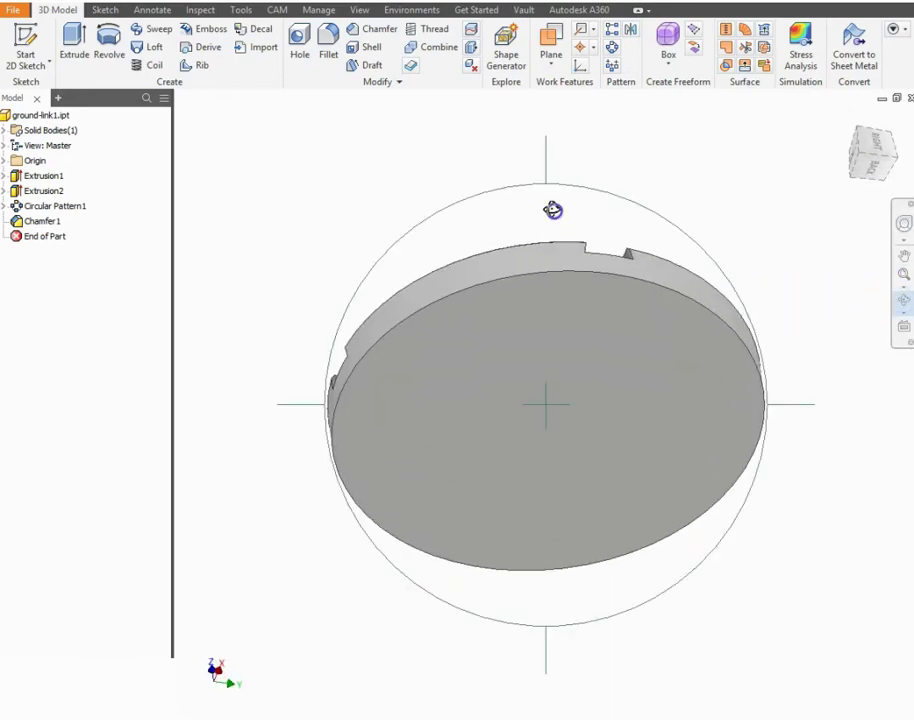
pyautogui.rightClick(414, 167)
pyautogui.click(461, 163)
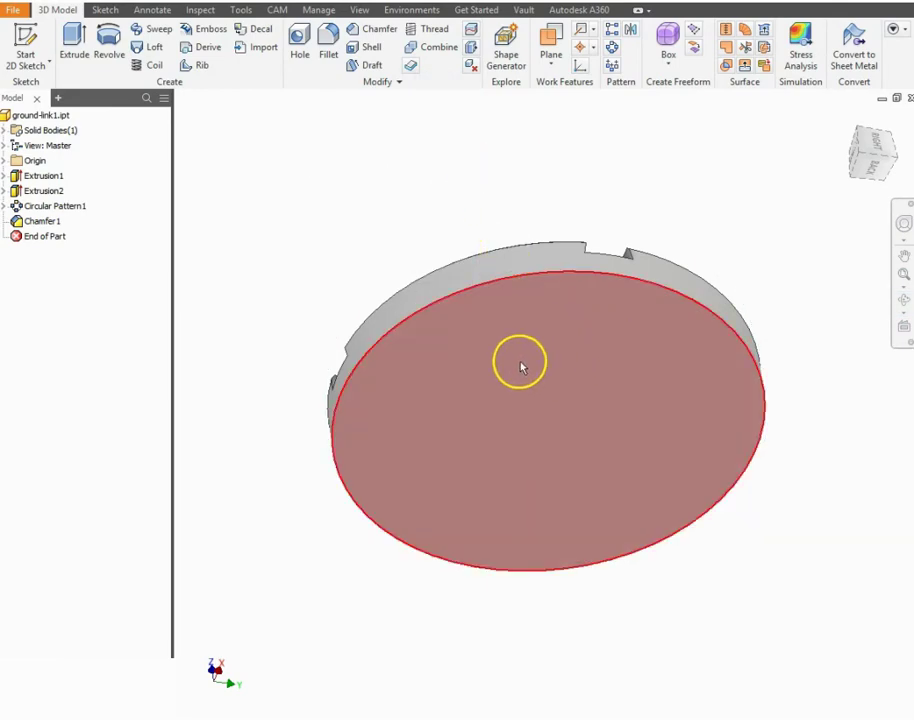
pyautogui.click(26, 48)
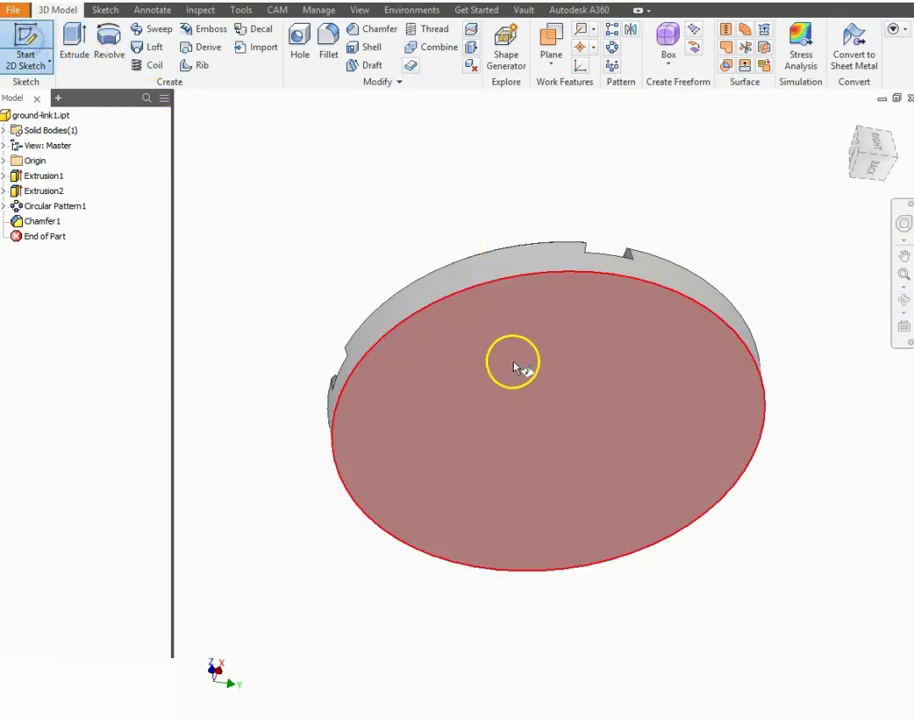
pyautogui.click(518, 364)
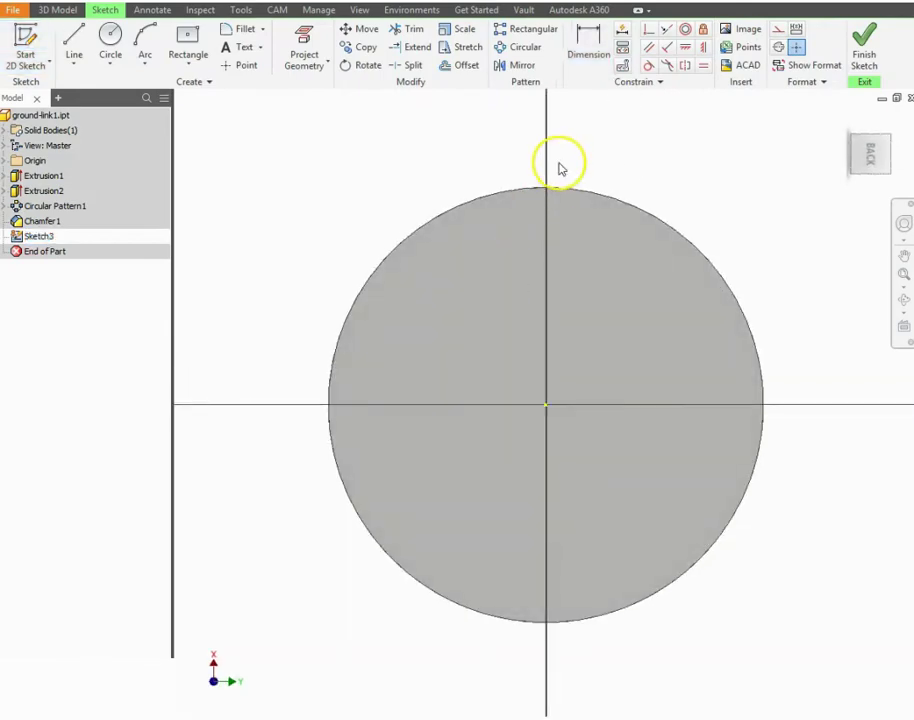
# Sketch a construction circle about 209 mm in diameter, centred on the disc's centre
pyautogui.click(779, 29)
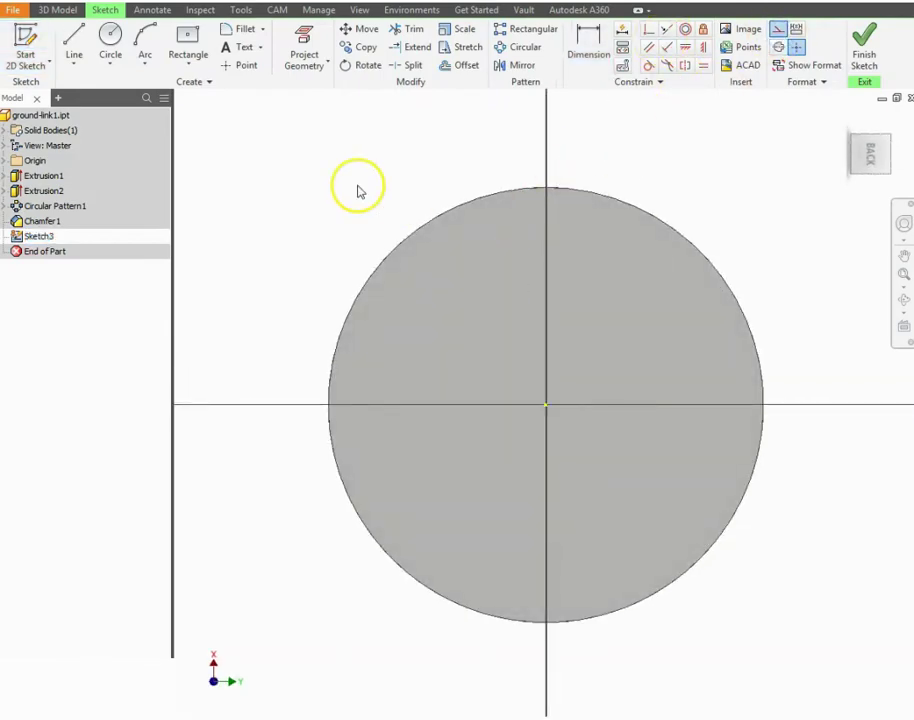
pyautogui.click(111, 42)
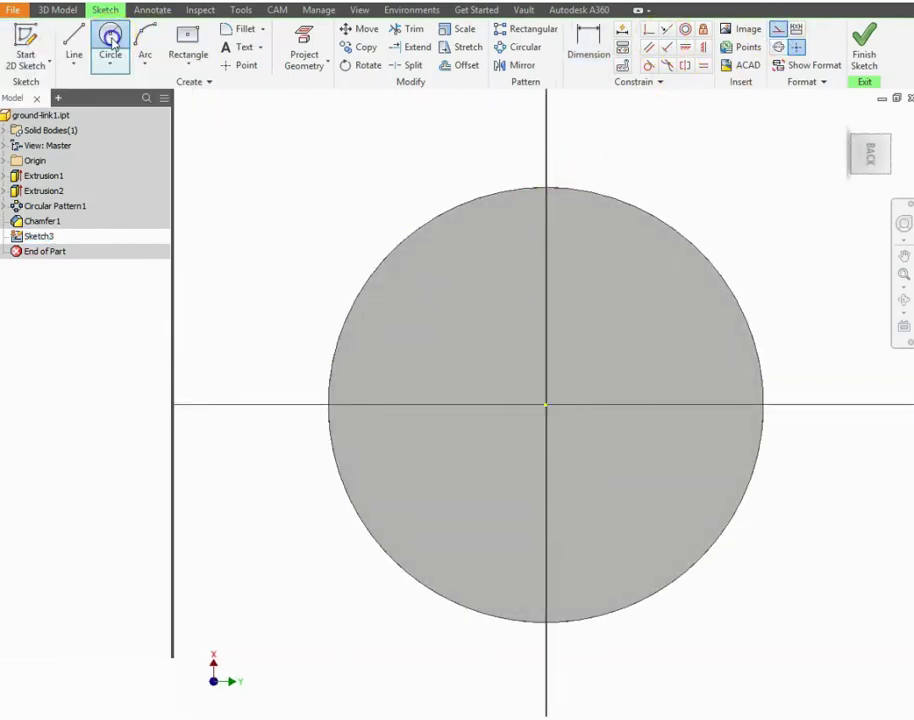
pyautogui.click(546, 404)
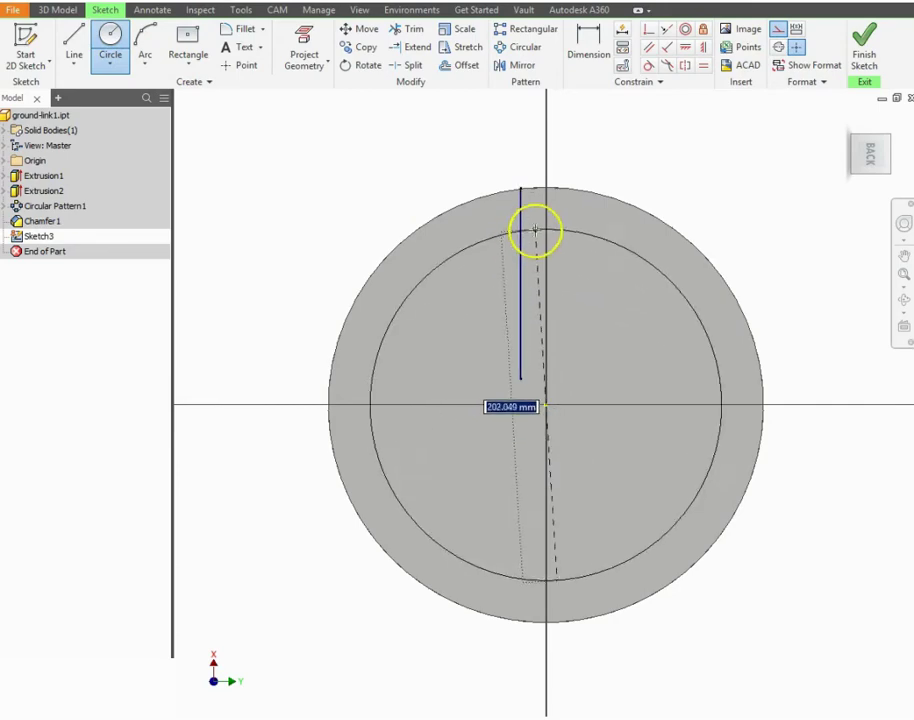
pyautogui.click(546, 222)
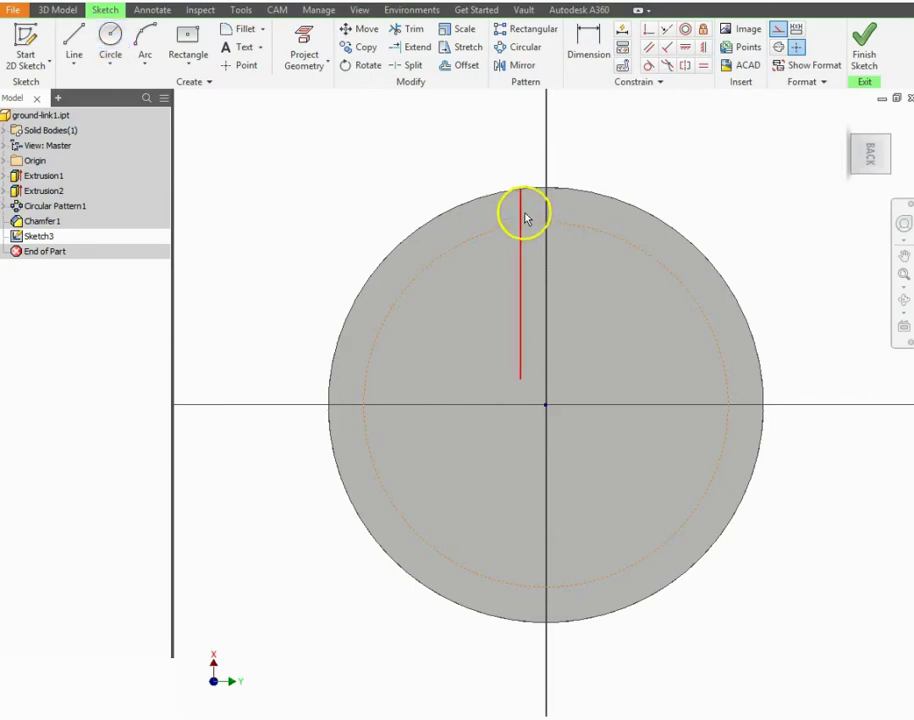
# Dimension the construction circle's diameter and set it to 200 mm
pyautogui.click(587, 50)
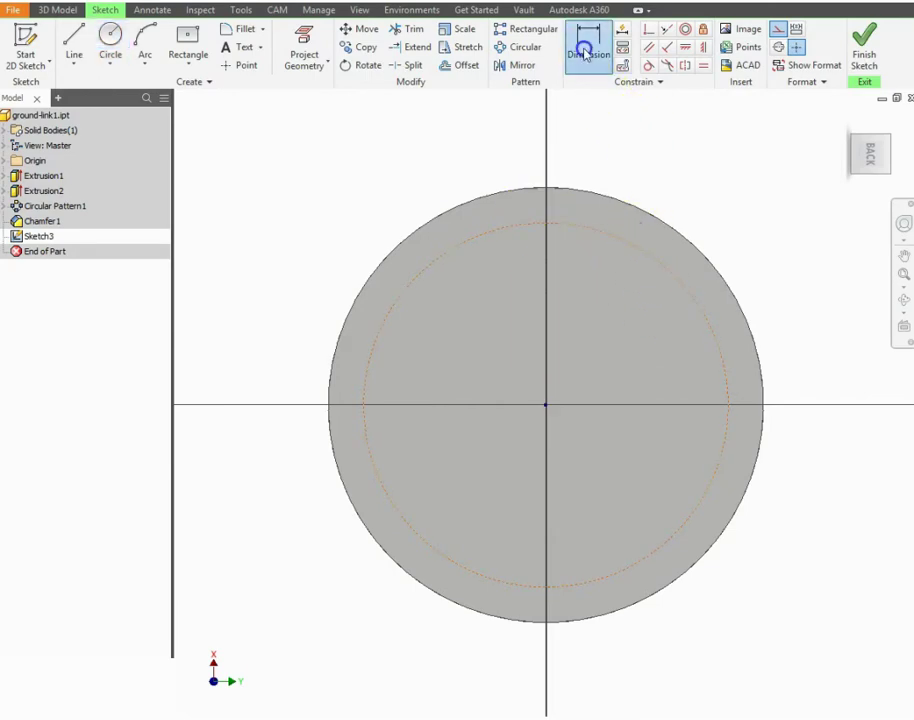
pyautogui.click(632, 247)
pyautogui.click(715, 204)
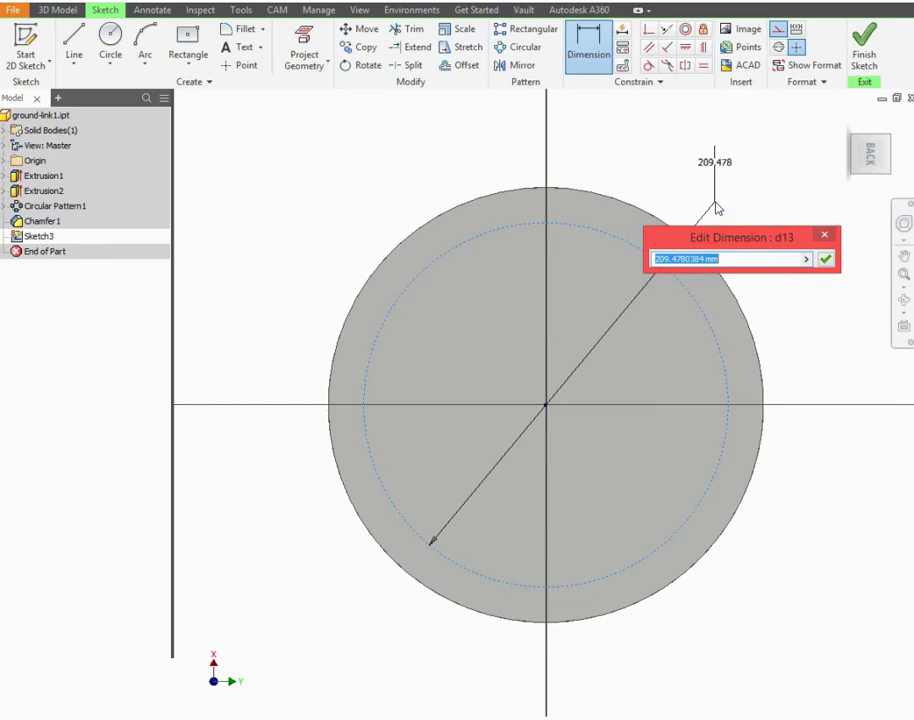
pyautogui.write('20')
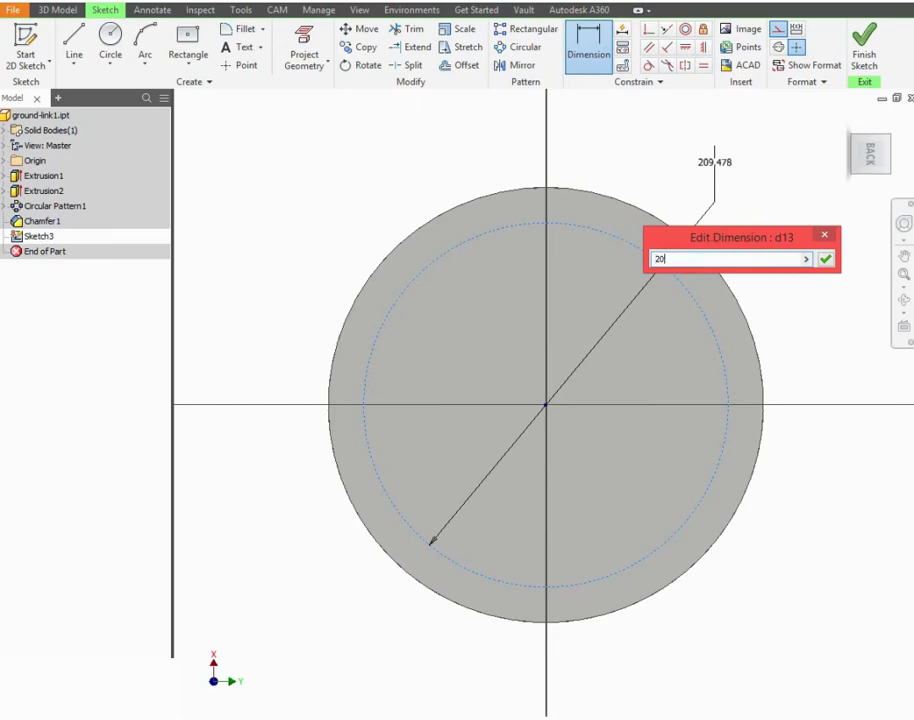
pyautogui.write('0')
pyautogui.press('Return')
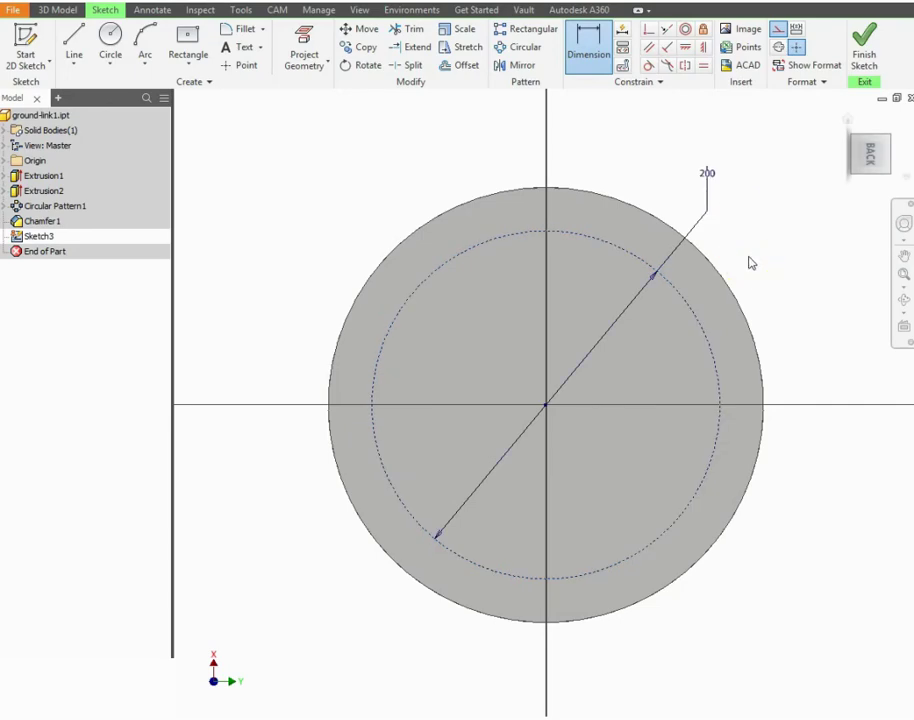
pyautogui.scroll(3, 700, 200)
pyautogui.press('Escape')
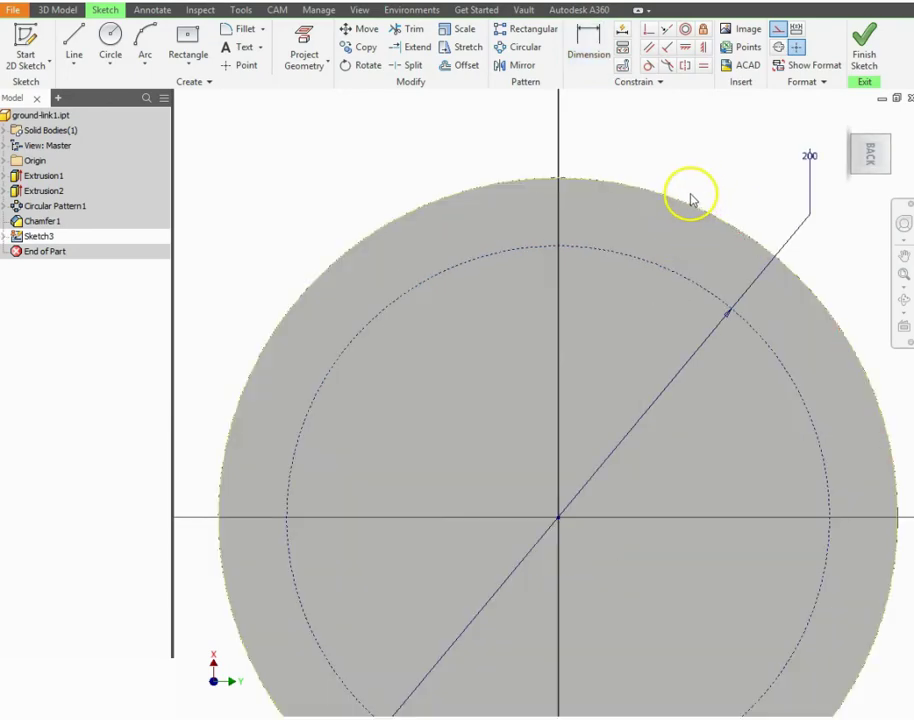
# Place a sketch point on the upper part of the construction circle, slightly beside the vertical axis
pyautogui.scroll(2, 684, 176)
pyautogui.scroll(-5, 681, 200)
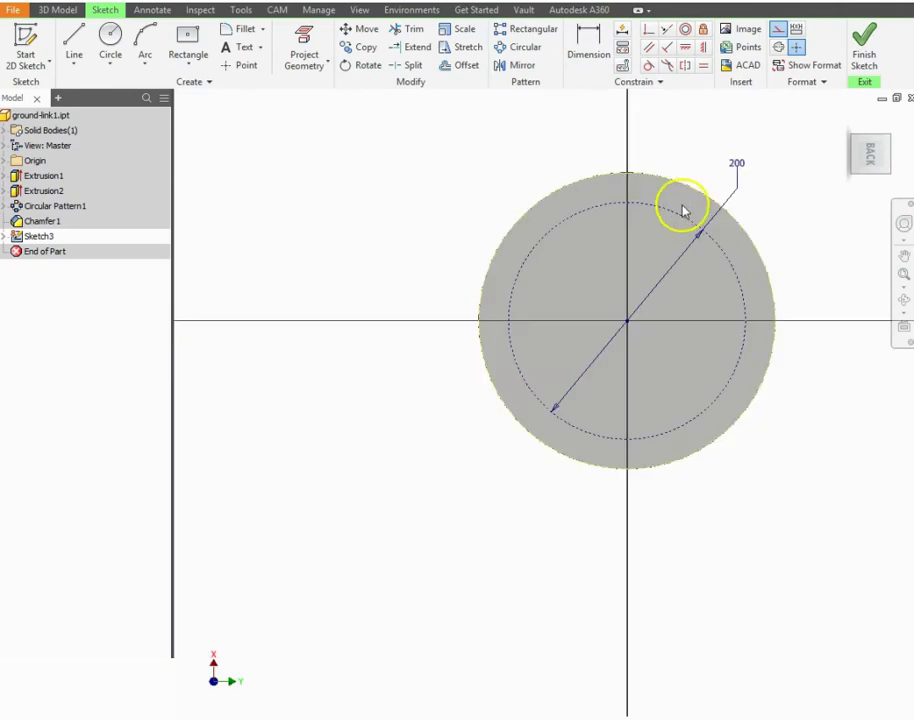
pyautogui.scroll(3, 675, 195)
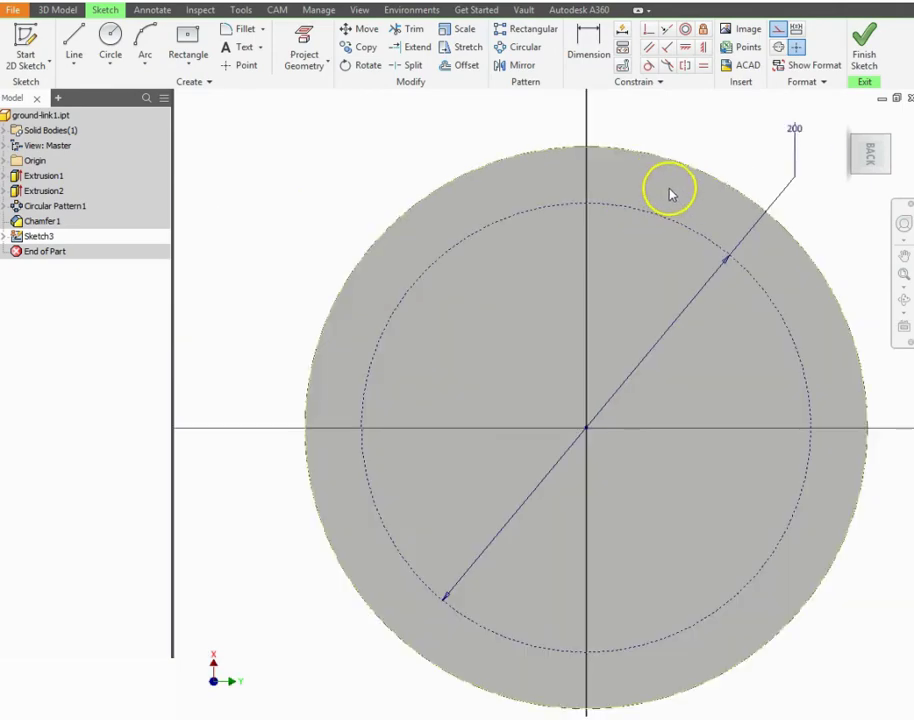
pyautogui.click(245, 65)
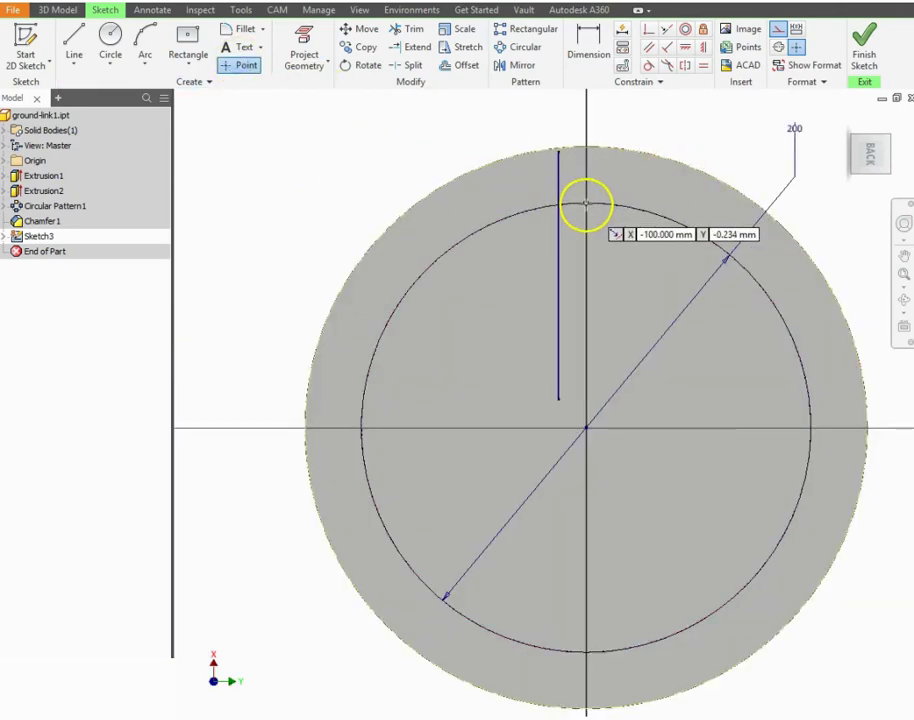
pyautogui.click(575, 204)
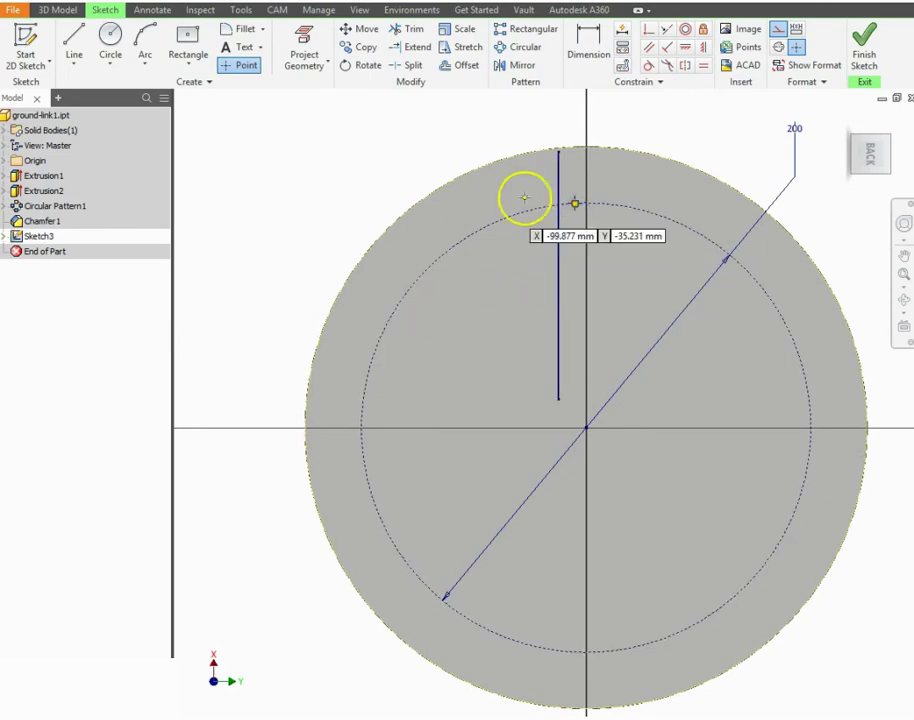
# Dimension the horizontal offset between the point and the disc's centre and set it to 0 mm
pyautogui.click(588, 48)
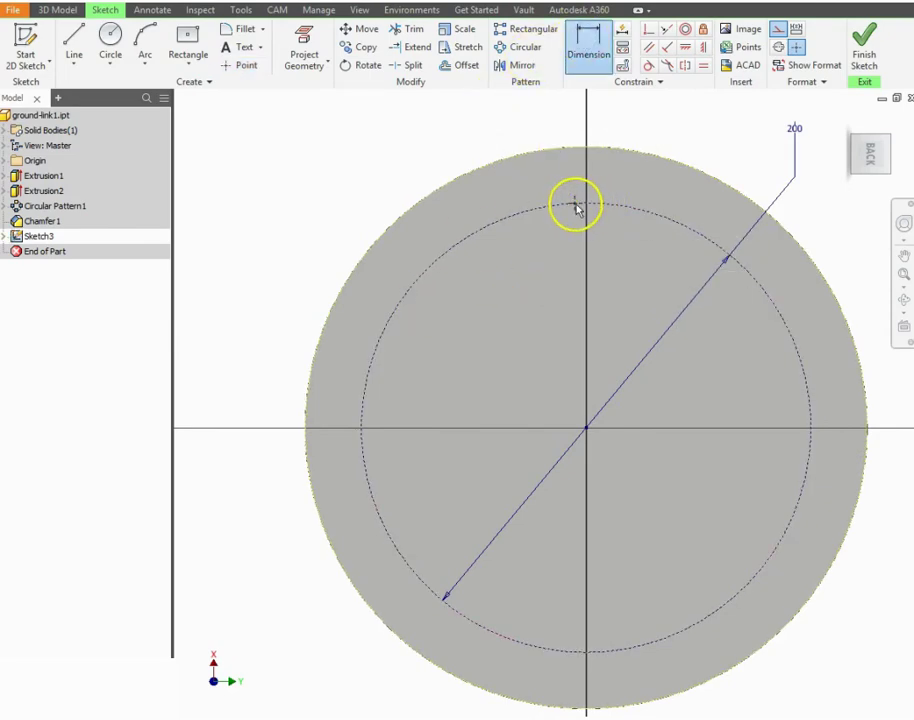
pyautogui.scroll(-1, 575, 207)
pyautogui.moveTo(575, 207); pyautogui.dragTo(595, 277, button='middle')
pyautogui.click(595, 277)
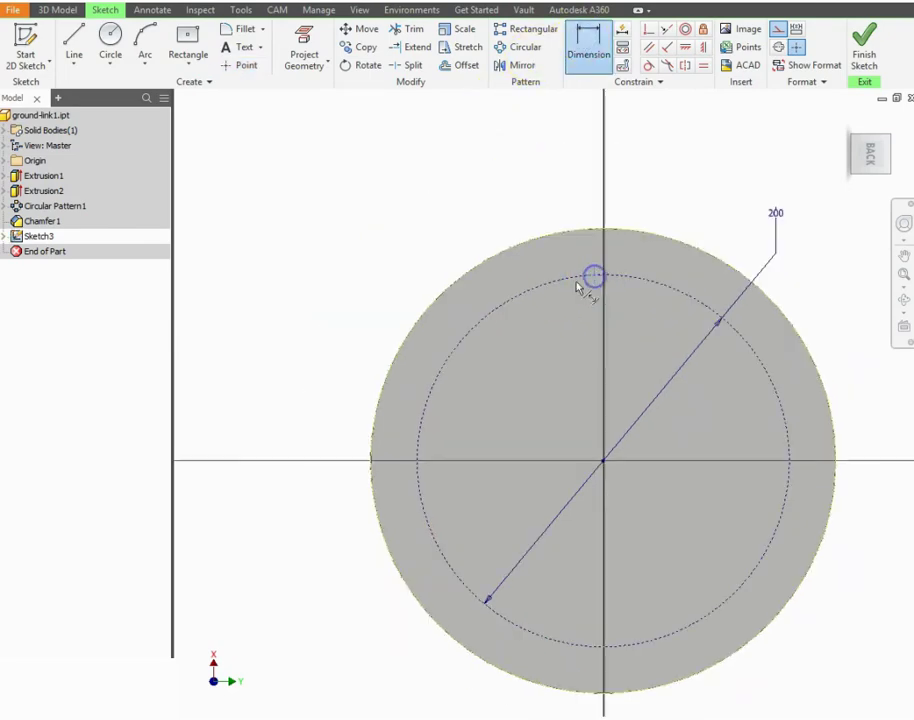
pyautogui.scroll(3, 604, 463)
pyautogui.click(603, 460)
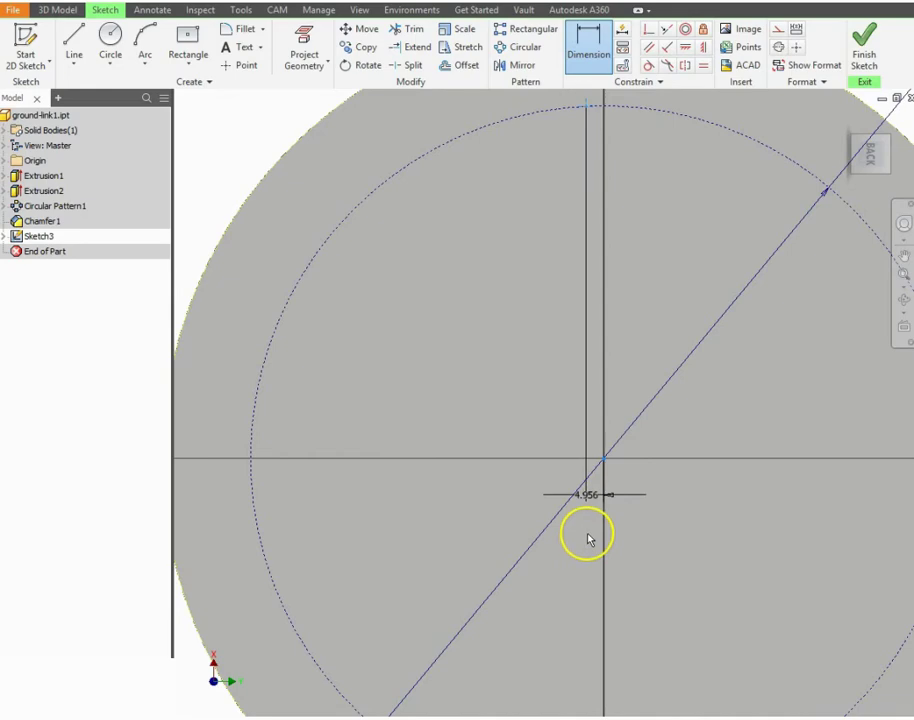
pyautogui.click(589, 534)
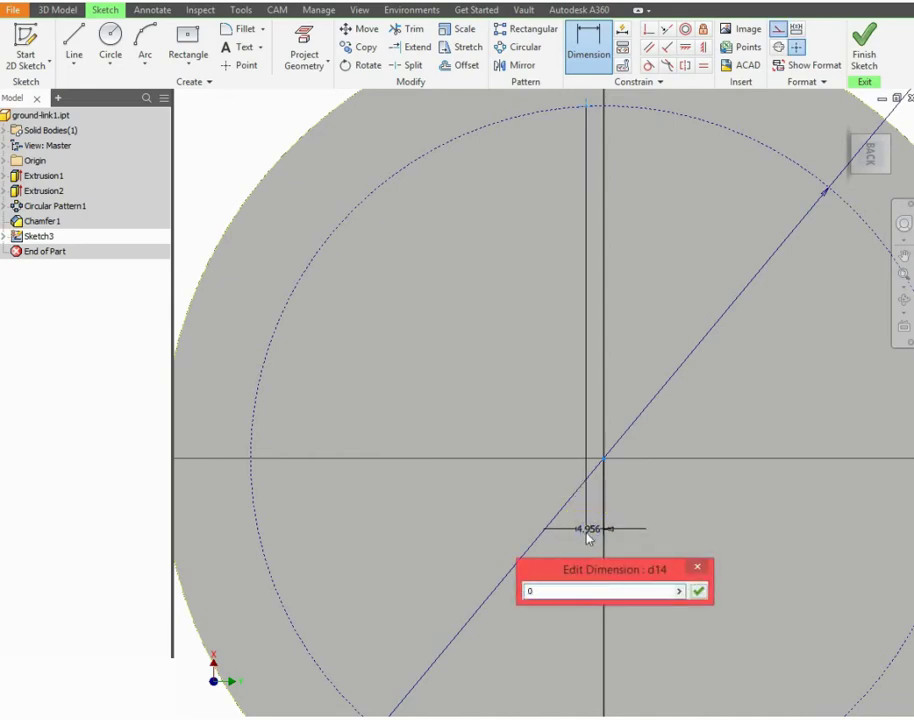
pyautogui.write('0')
pyautogui.press('Return')
pyautogui.scroll(-5, 657, 520)
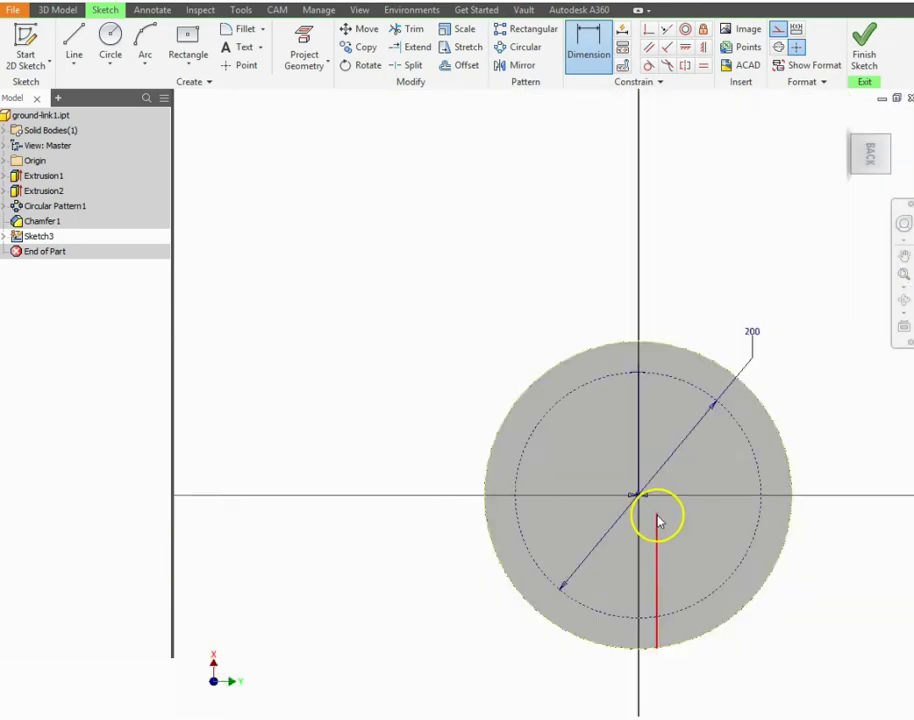
# Draw a 25 mm diameter circle centred on the sketch point and convert it from construction to normal geometry
pyautogui.scroll(5, 657, 520)
pyautogui.click(110, 42)
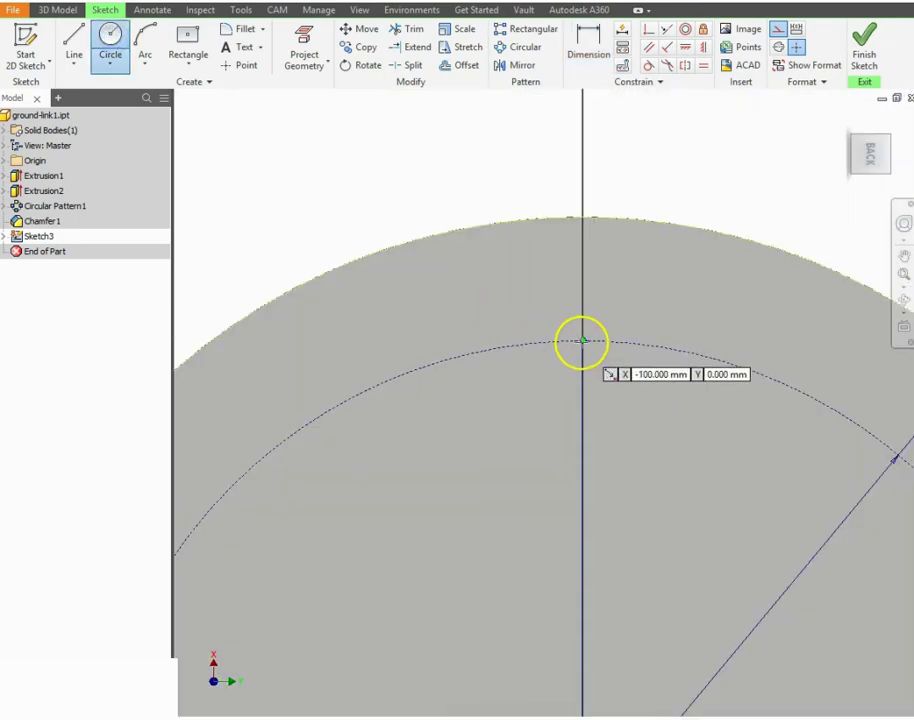
pyautogui.click(582, 341)
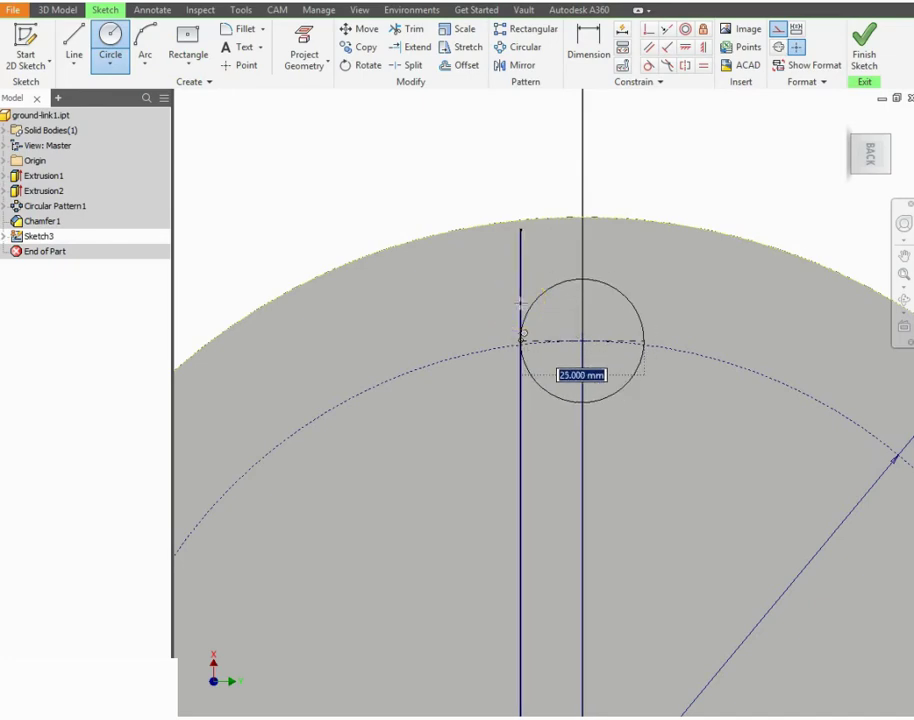
pyautogui.press('Return')
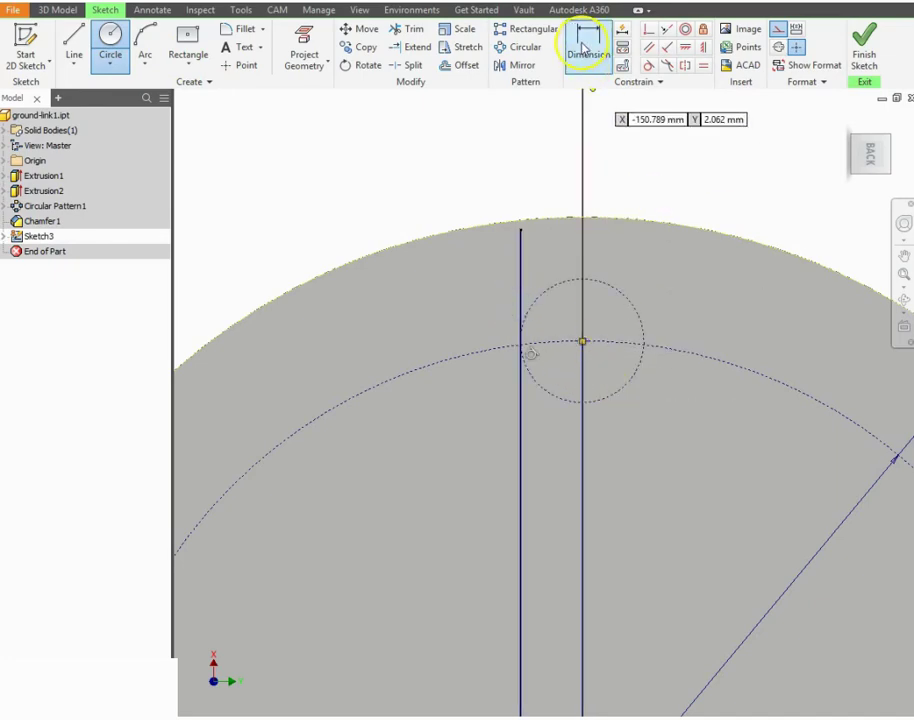
pyautogui.press('Escape')
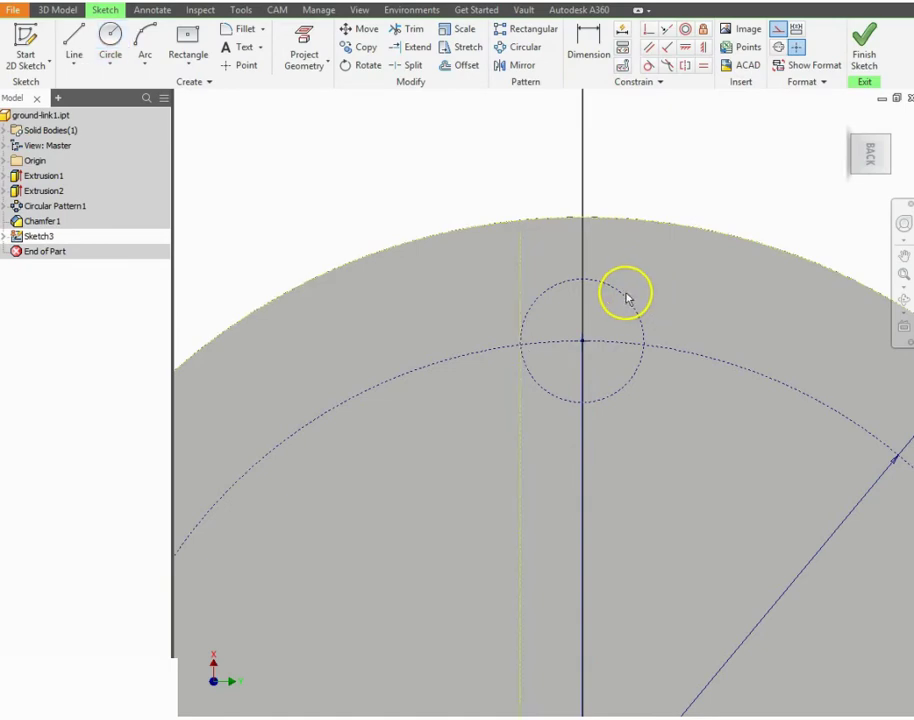
pyautogui.click(624, 296)
pyautogui.click(781, 31)
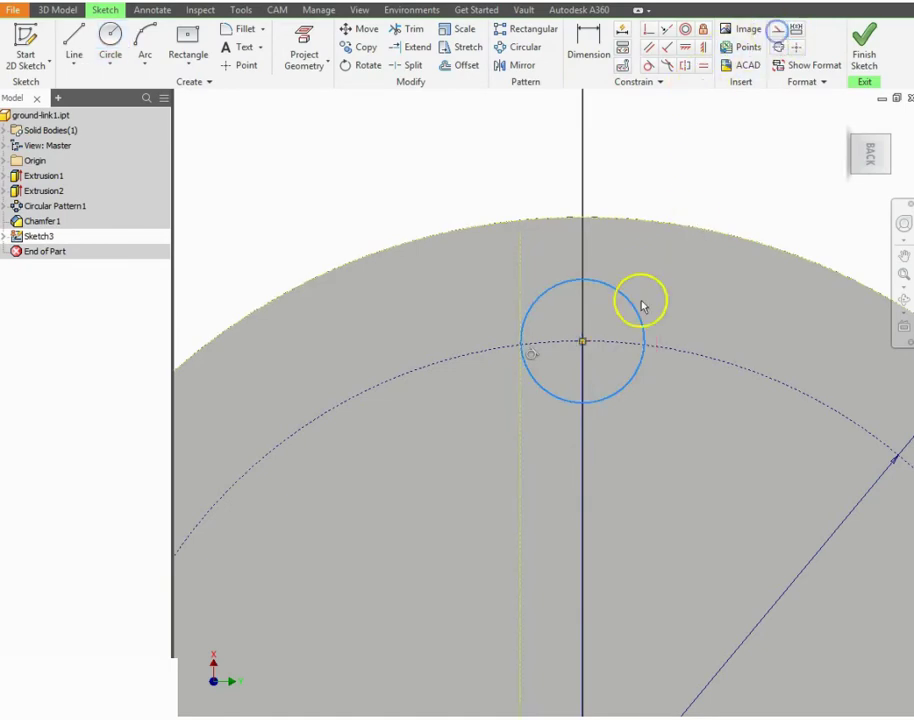
# Try to add a diameter dimension to the small circle
pyautogui.click(588, 45)
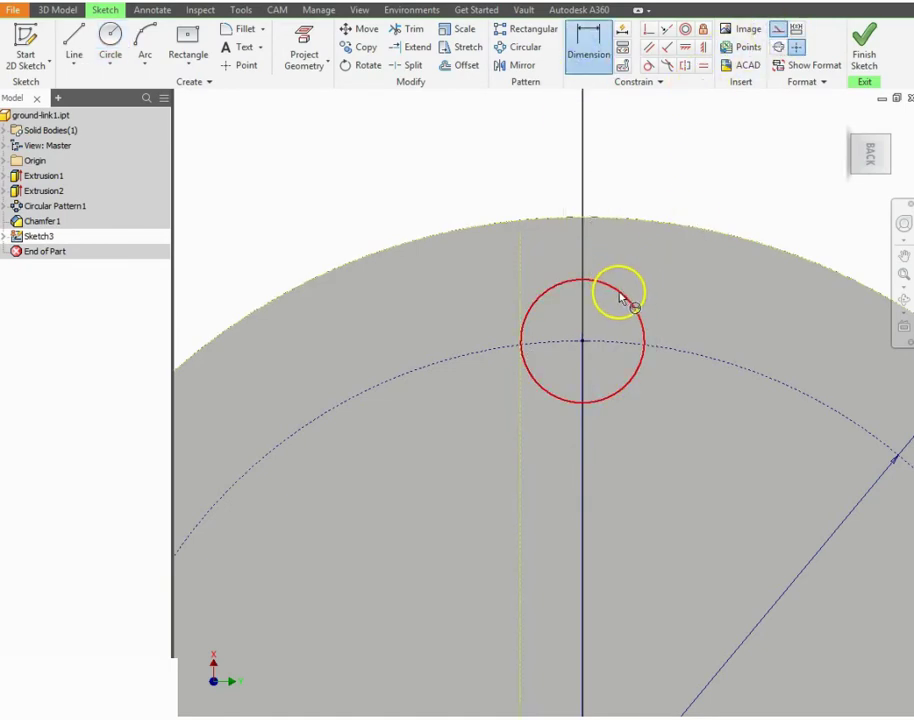
pyautogui.click(619, 293)
pyautogui.click(686, 206)
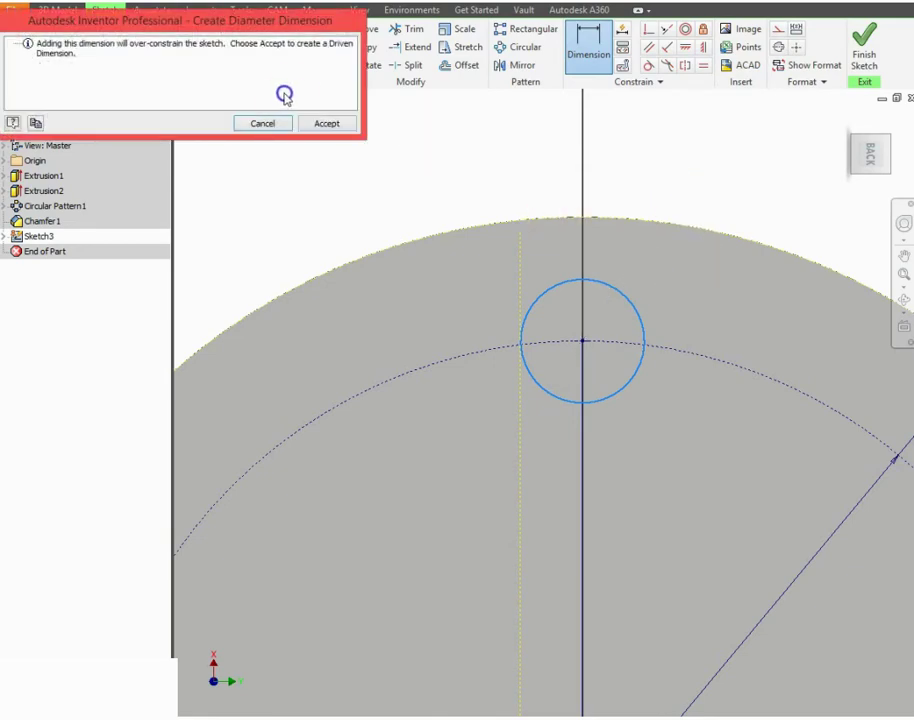
pyautogui.click(266, 125)
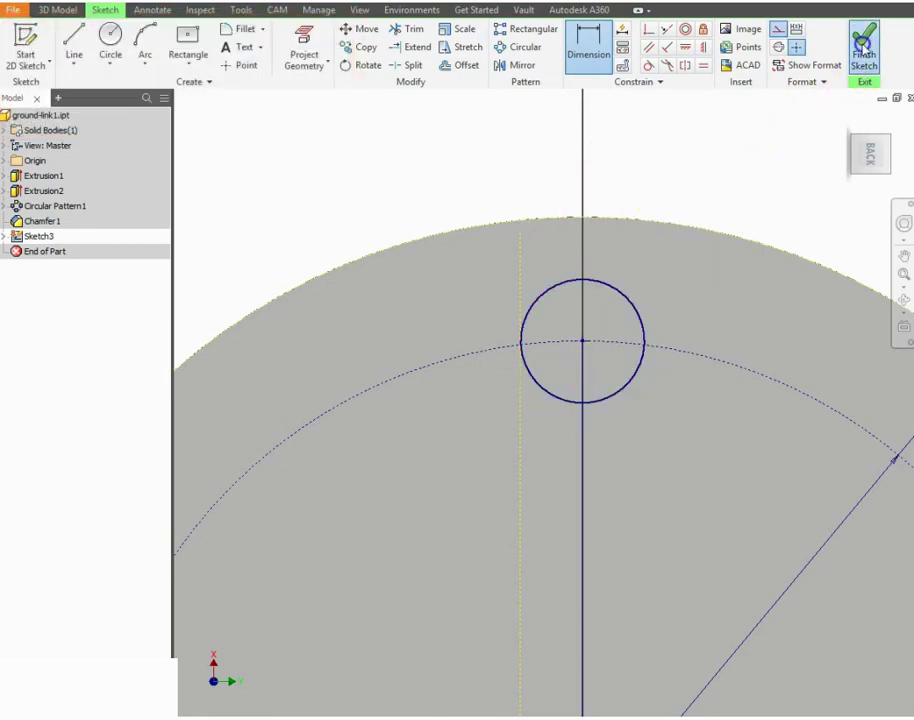
# Finish the sketch and extrude the small circle 4 mm outward from the back face as a joined round boss
pyautogui.click(864, 50)
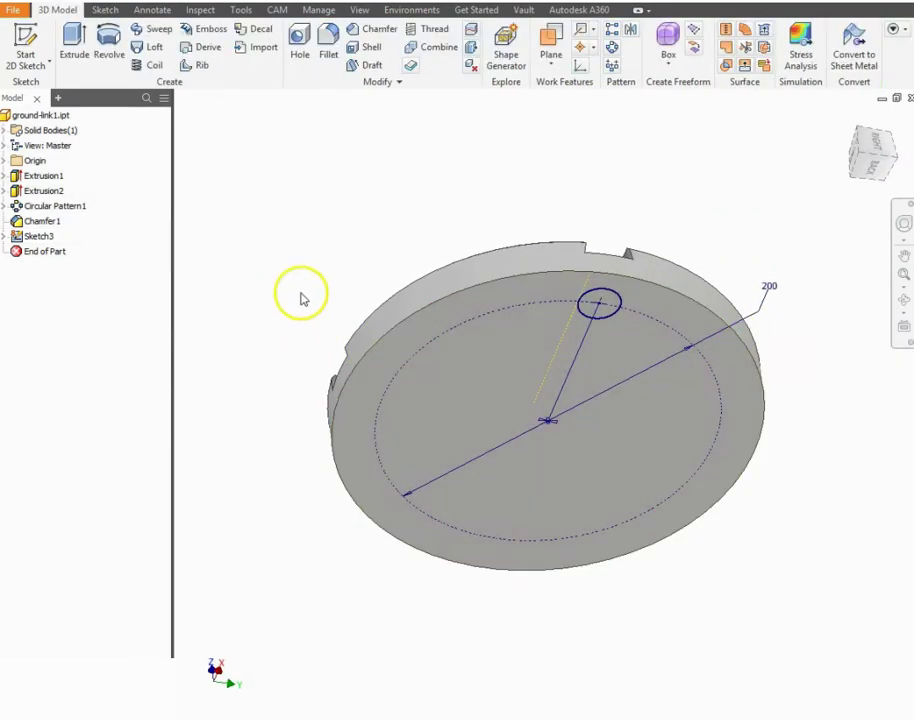
pyautogui.click(74, 45)
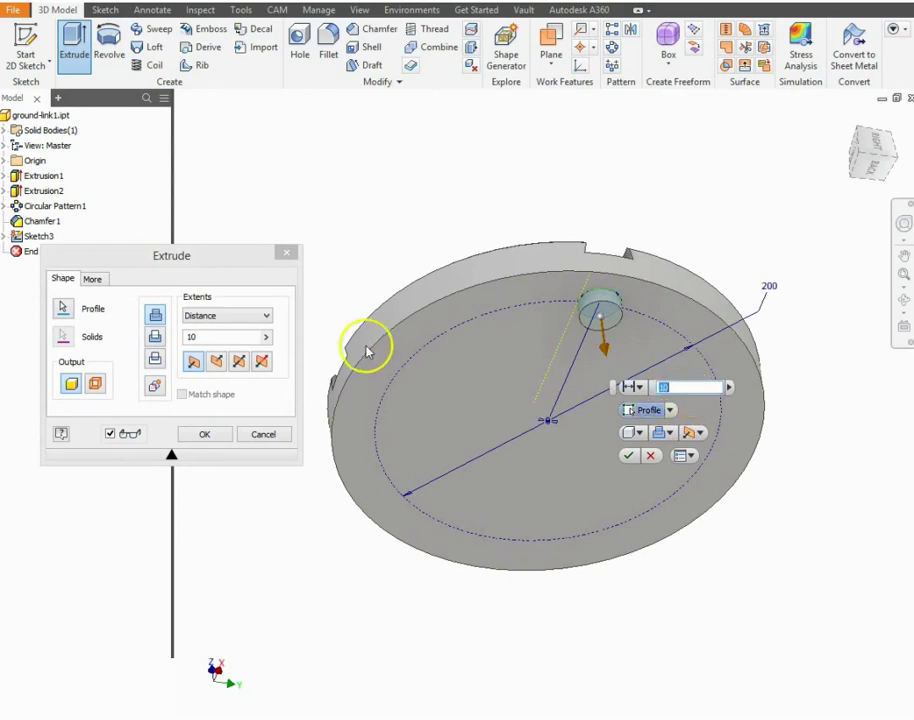
pyautogui.click(187, 339)
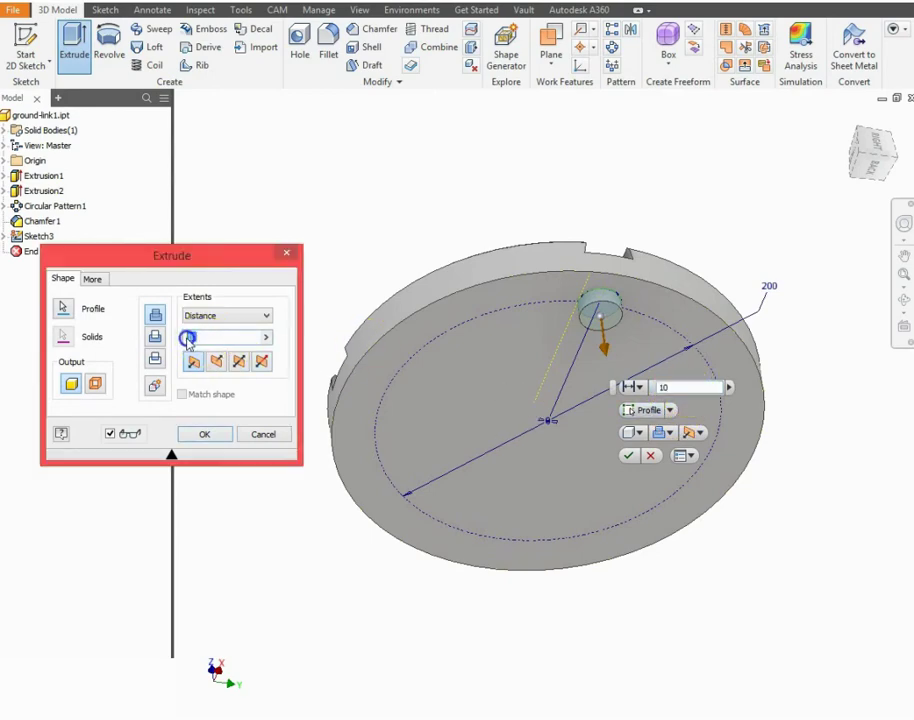
pyautogui.click(226, 340)
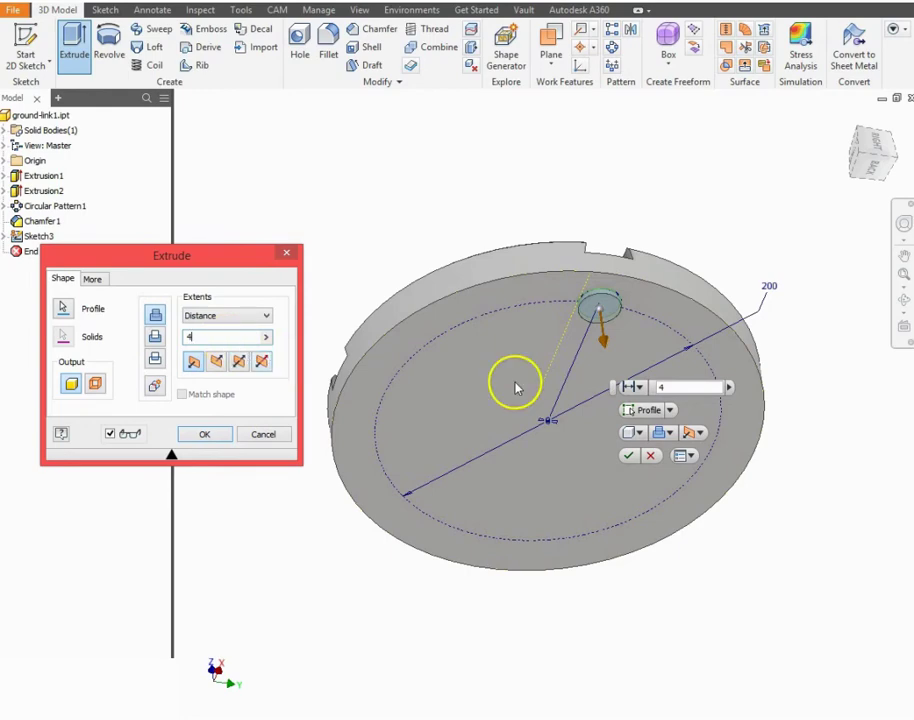
pyautogui.click(902, 301)
pyautogui.moveTo(649, 307); pyautogui.dragTo(692, 404)
pyautogui.press('Escape')
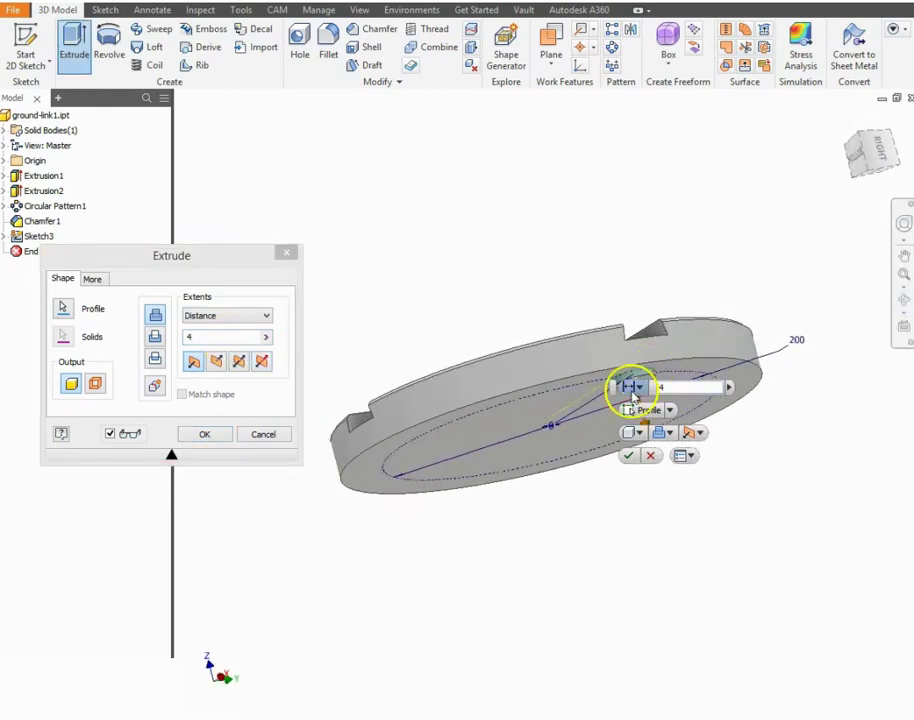
pyautogui.scroll(2, 642, 382)
pyautogui.scroll(-8, 641, 372)
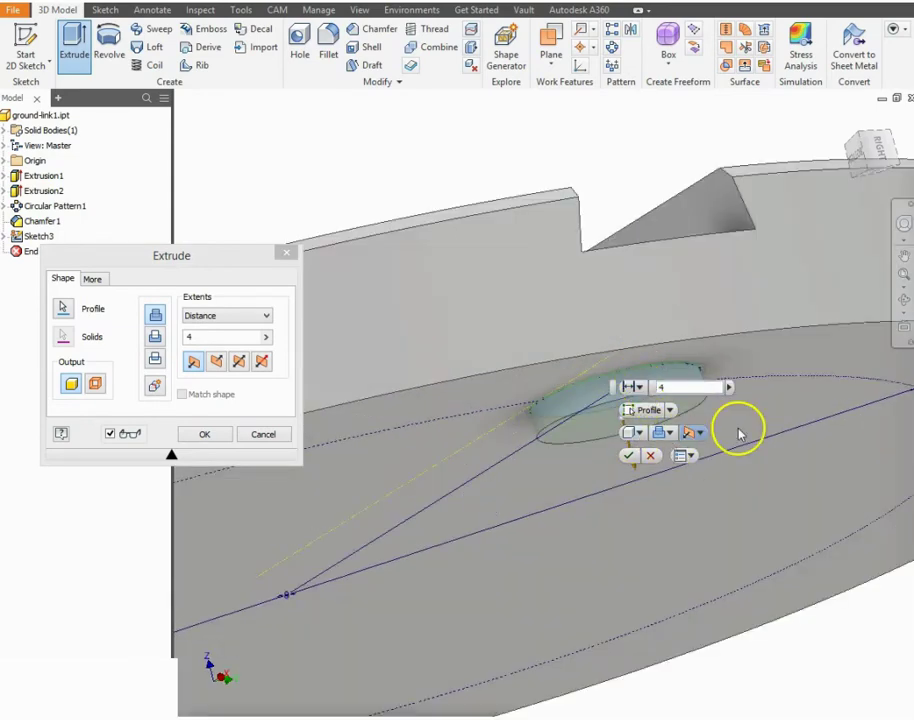
pyautogui.moveTo(610, 388); pyautogui.dragTo(655, 447)
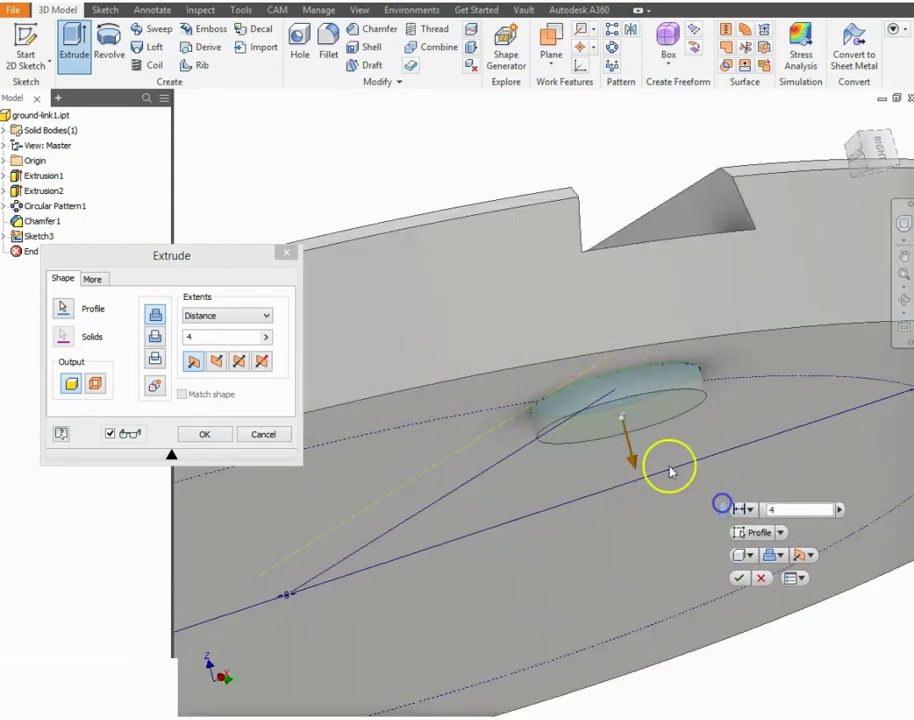
pyautogui.click(204, 434)
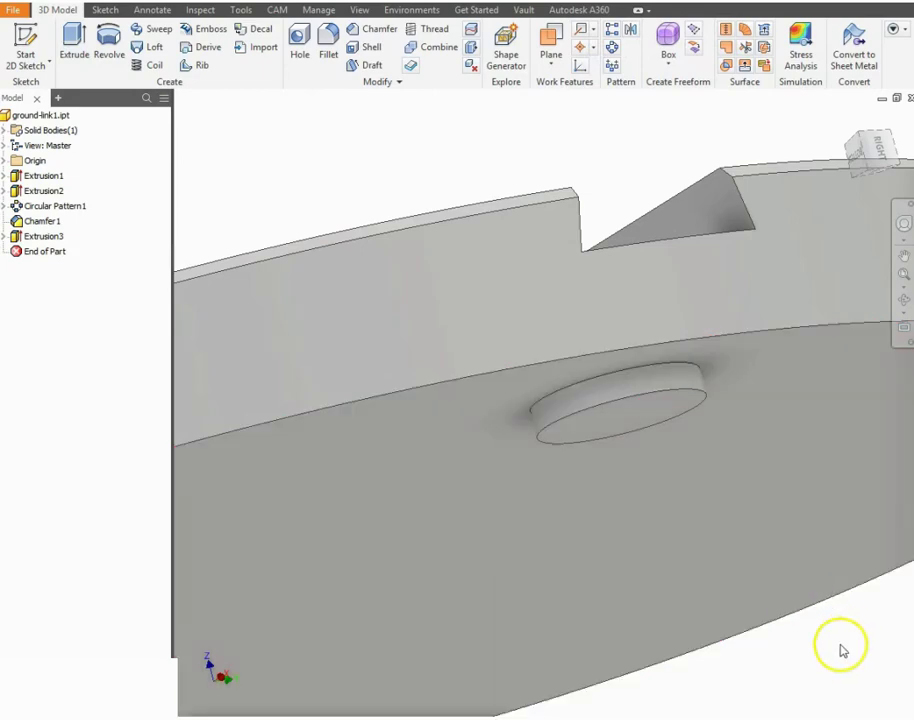
pyautogui.keyDown('shift'); pyautogui.moveTo(840, 648); pyautogui.dragTo(414, 225, button='middle'); pyautogui.keyUp('shift')
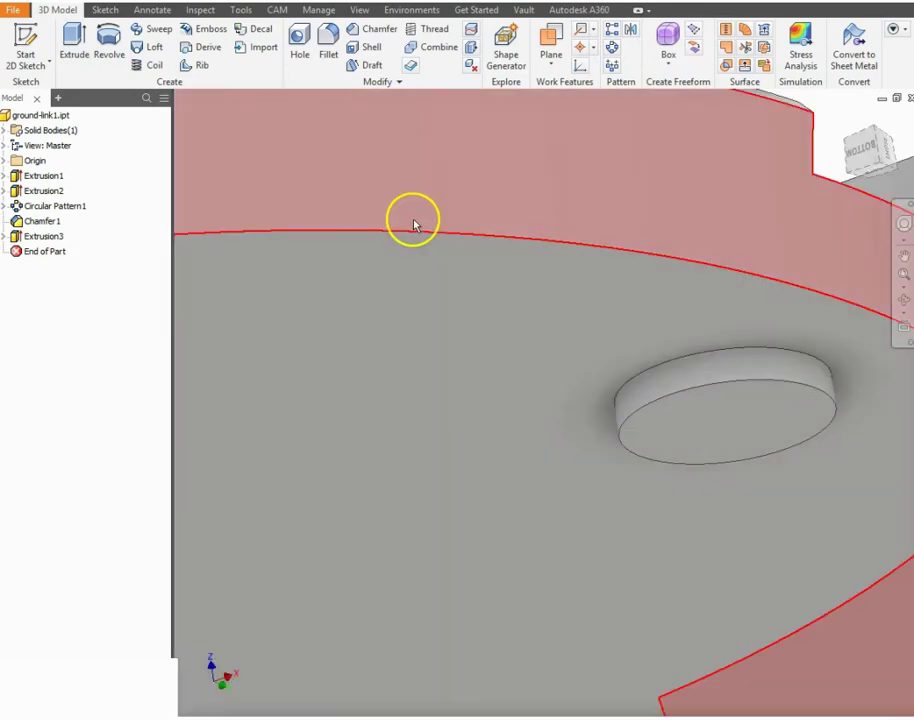
# Fillet the edge where the round boss meets the disc's back face with a 2 mm radius
pyautogui.click(324, 39)
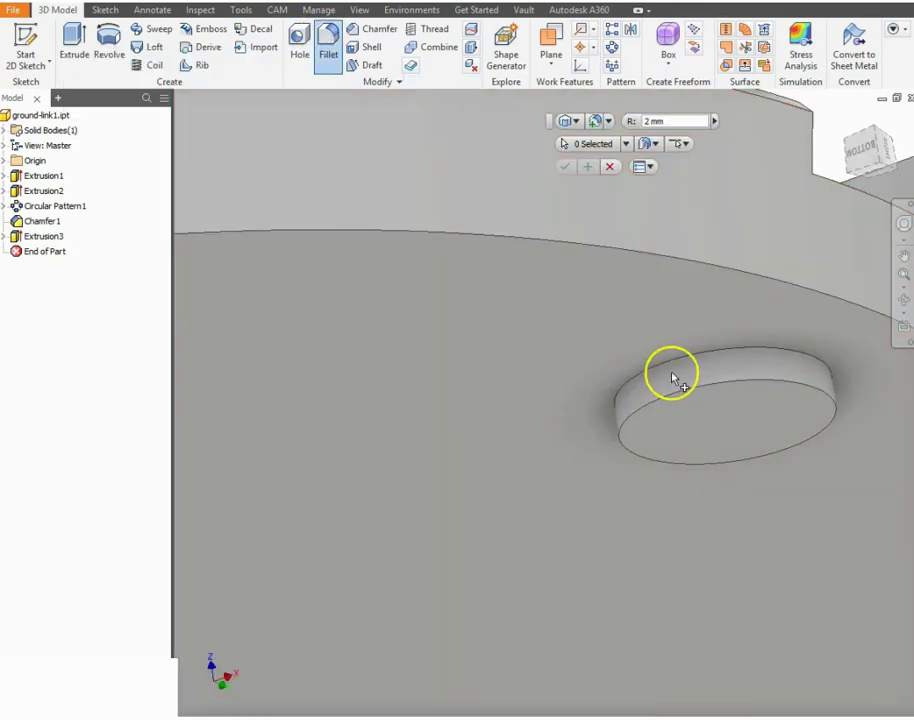
pyautogui.click(672, 361)
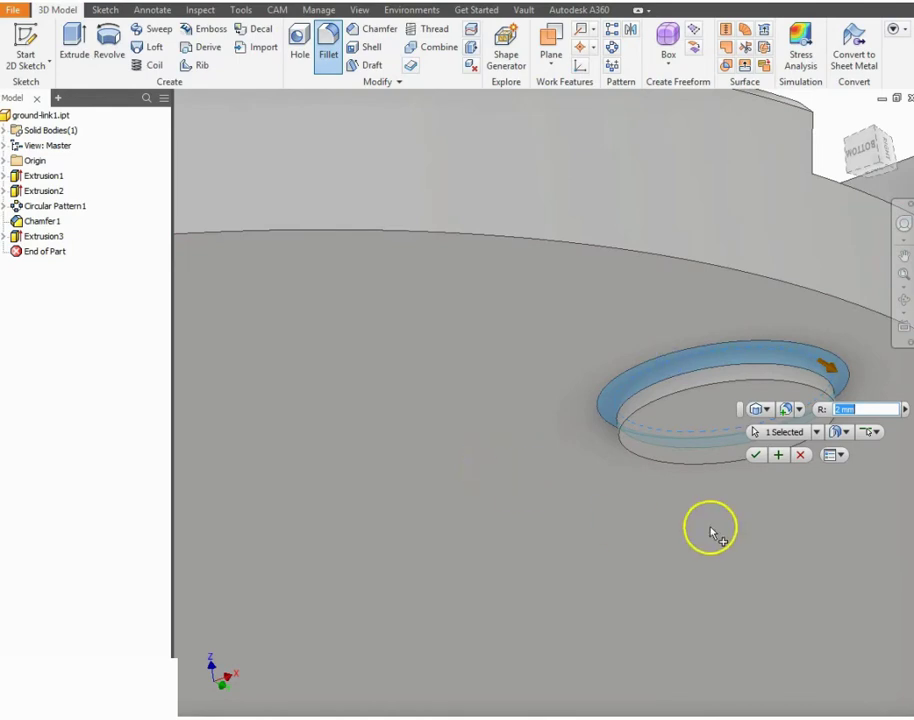
pyautogui.click(756, 454)
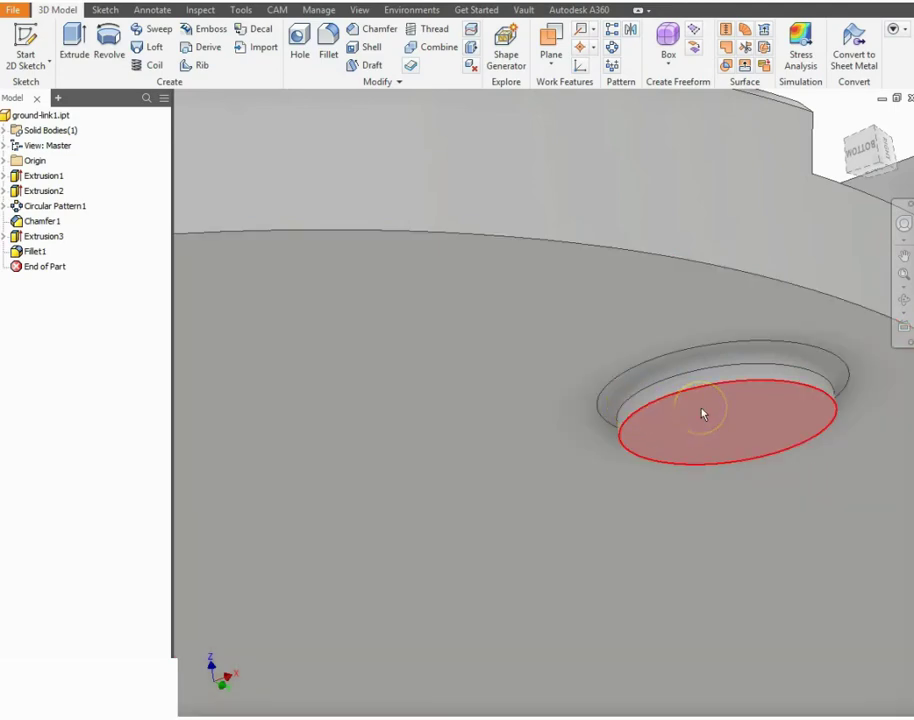
# Apply a blue appearance from the Inventor Material Library to the flat end face of the round boss
pyautogui.click(729, 461)
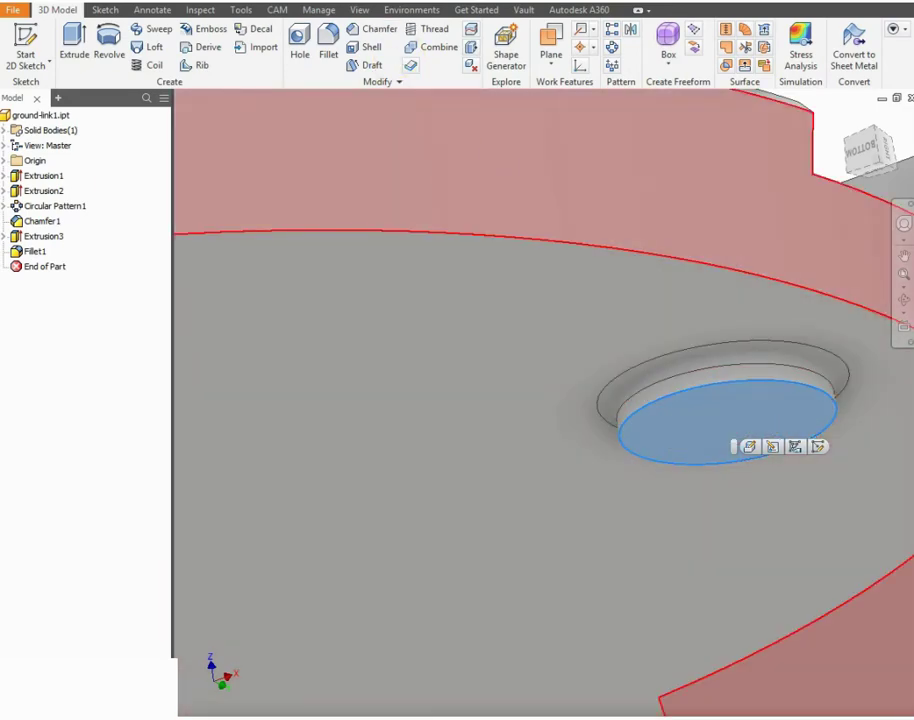
pyautogui.click(404, 1)
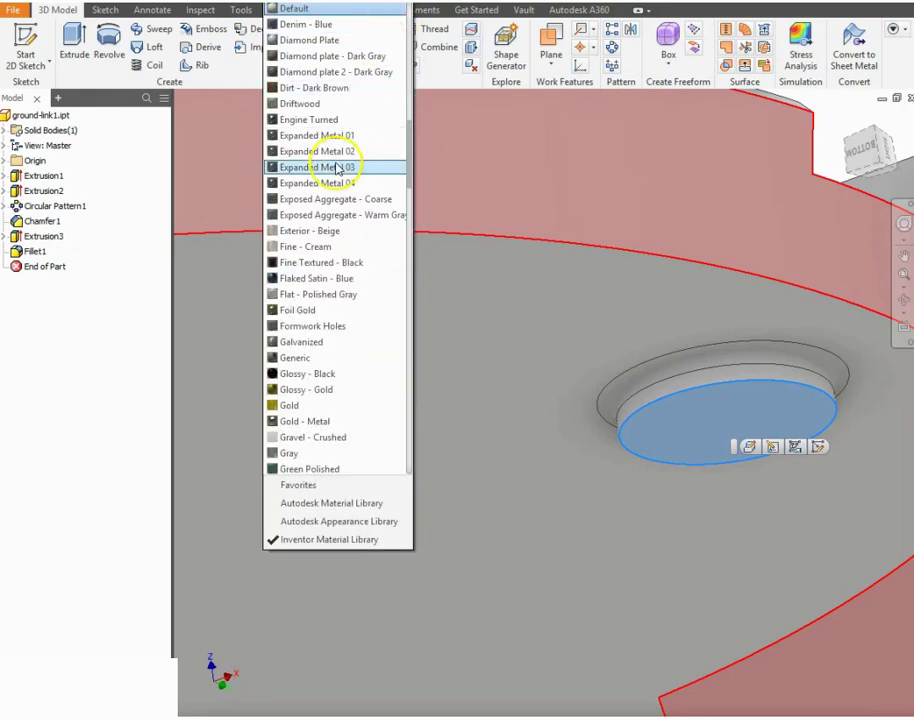
pyautogui.scroll(-3, 347, 284)
pyautogui.scroll(-4, 410, 169)
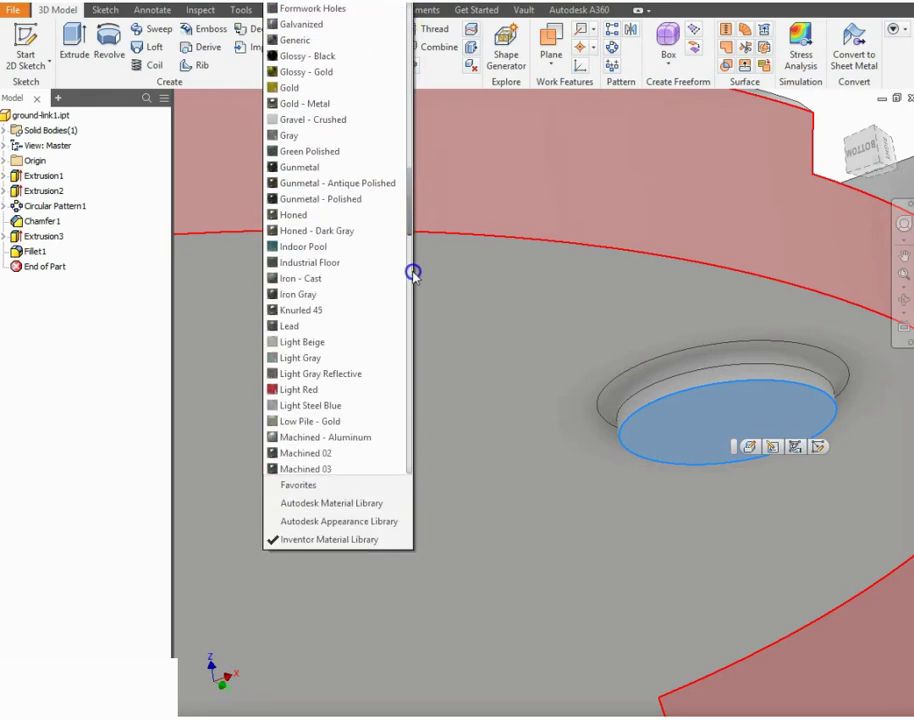
pyautogui.scroll(-6, 397, 318)
pyautogui.click(345, 384)
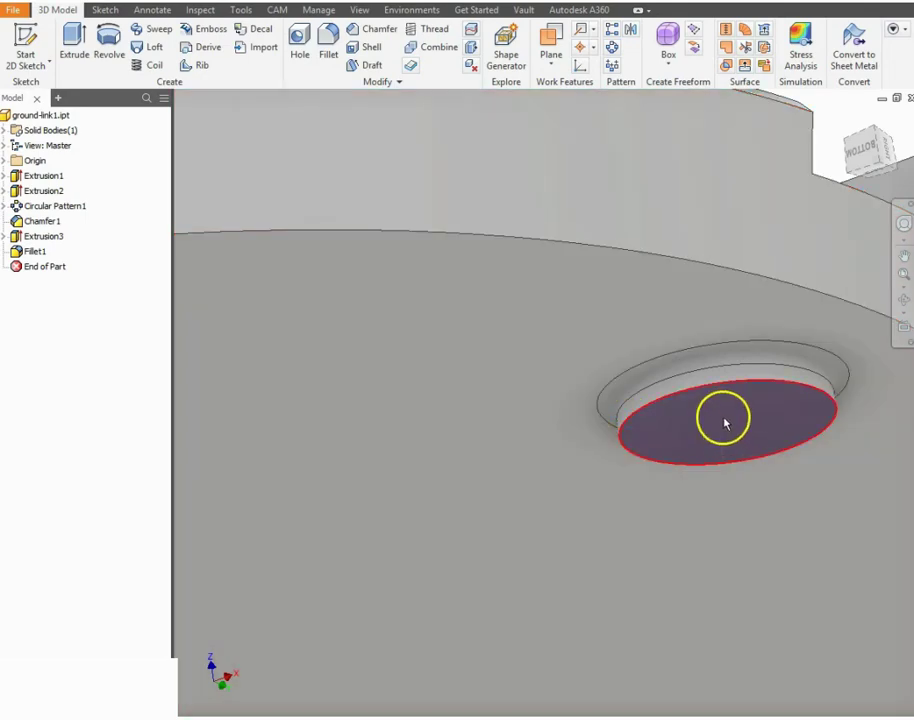
# Examine the coloured boss and orient the model to look straight at the disc's back face
pyautogui.click(720, 419)
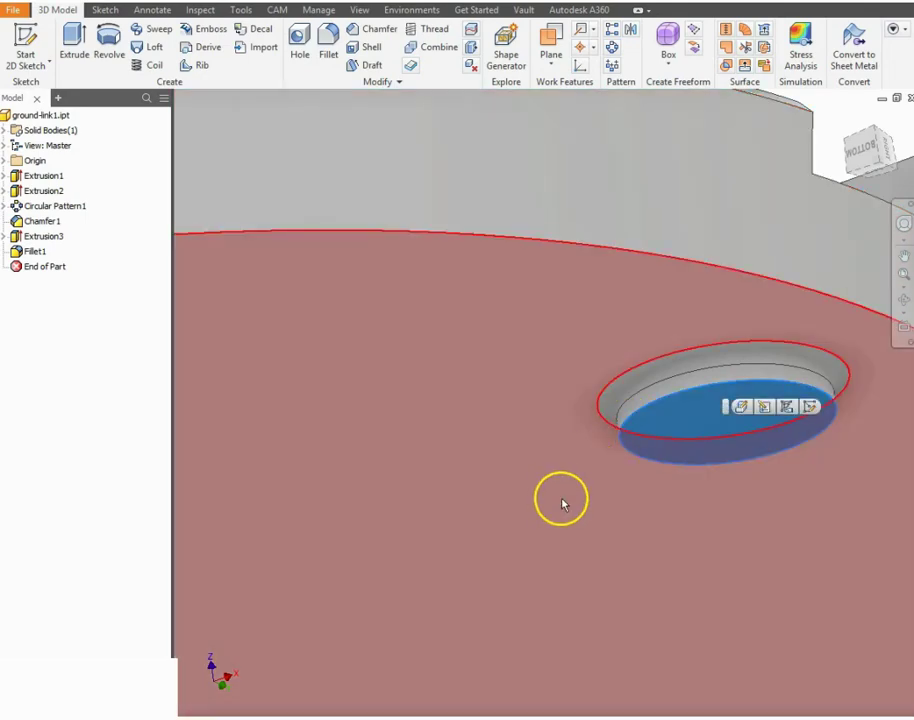
pyautogui.click(575, 506)
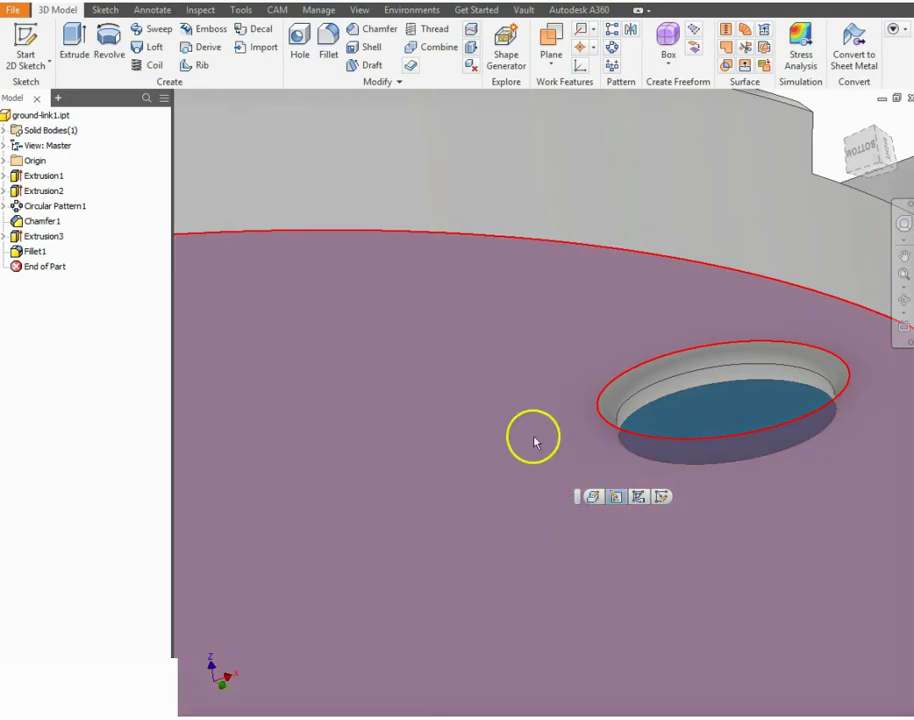
pyautogui.scroll(-3, 533, 442)
pyautogui.click(796, 404)
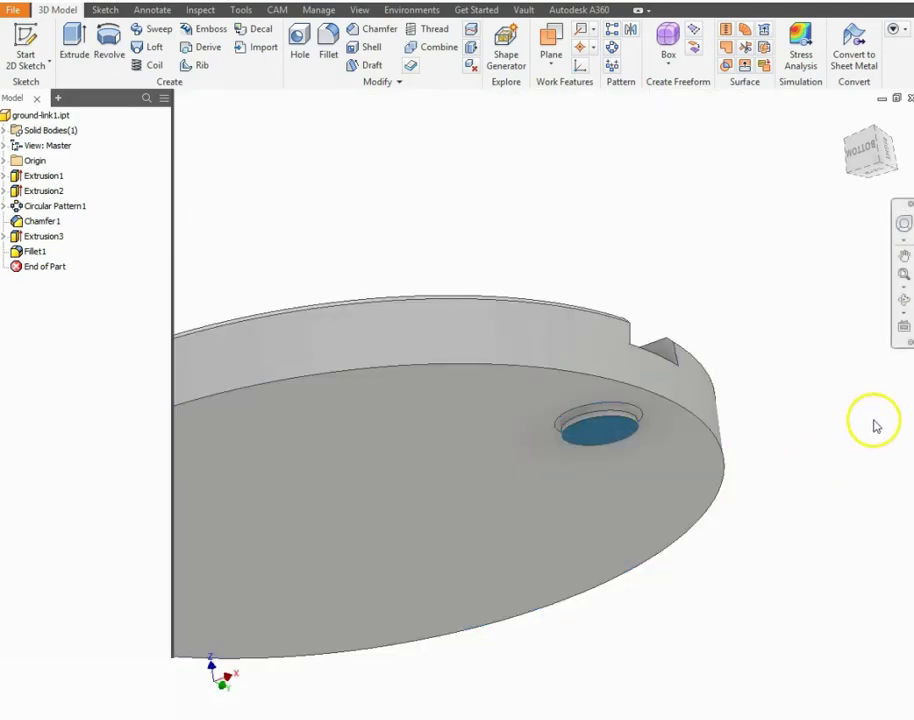
pyautogui.click(903, 298)
pyautogui.moveTo(677, 414); pyautogui.dragTo(767, 392)
pyautogui.rightClick(810, 310)
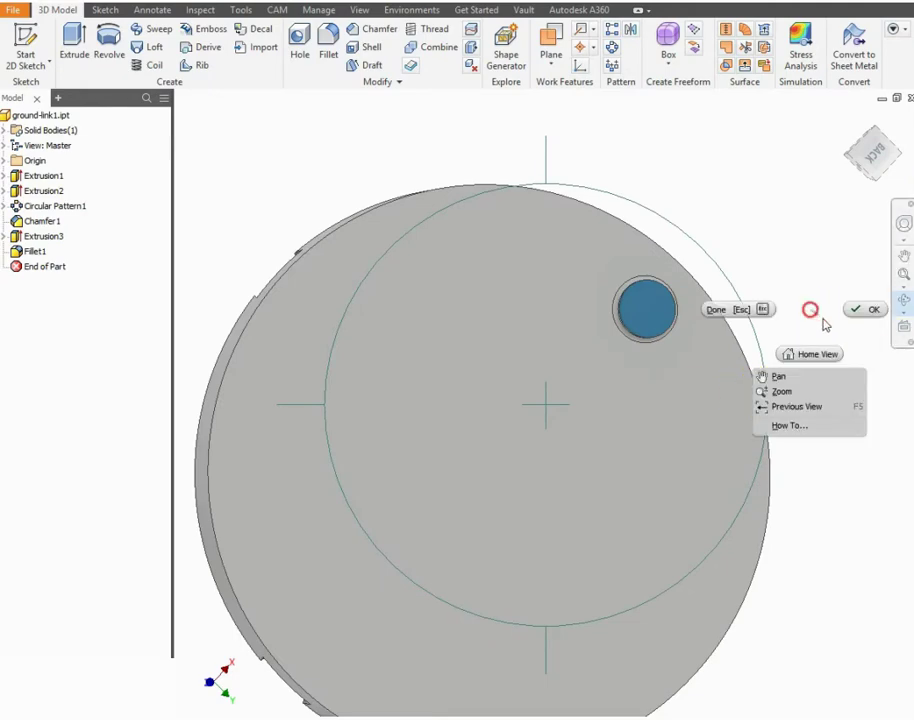
pyautogui.click(852, 309)
pyautogui.click(903, 333)
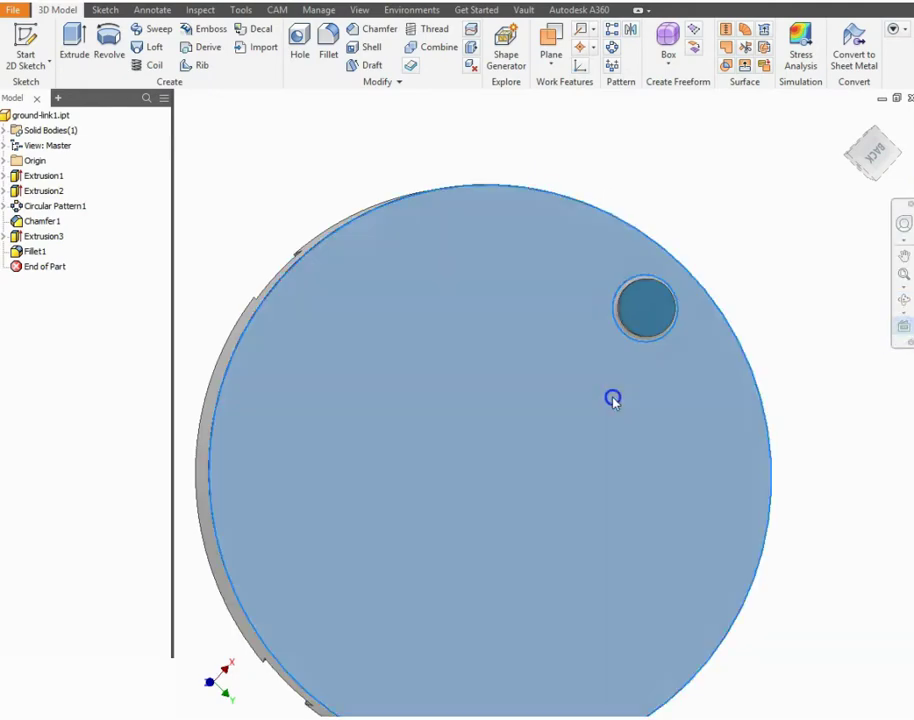
pyautogui.click(612, 398)
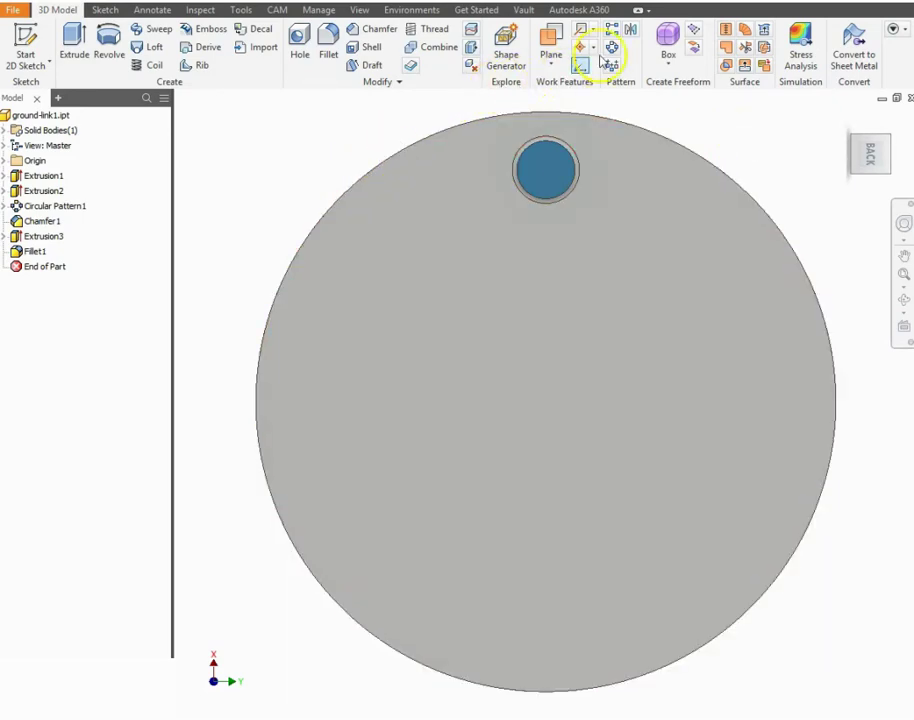
# Circular-pattern the boss extrusion and its fillet around the disc's axis as 4 instances over 360 degrees
pyautogui.click(610, 48)
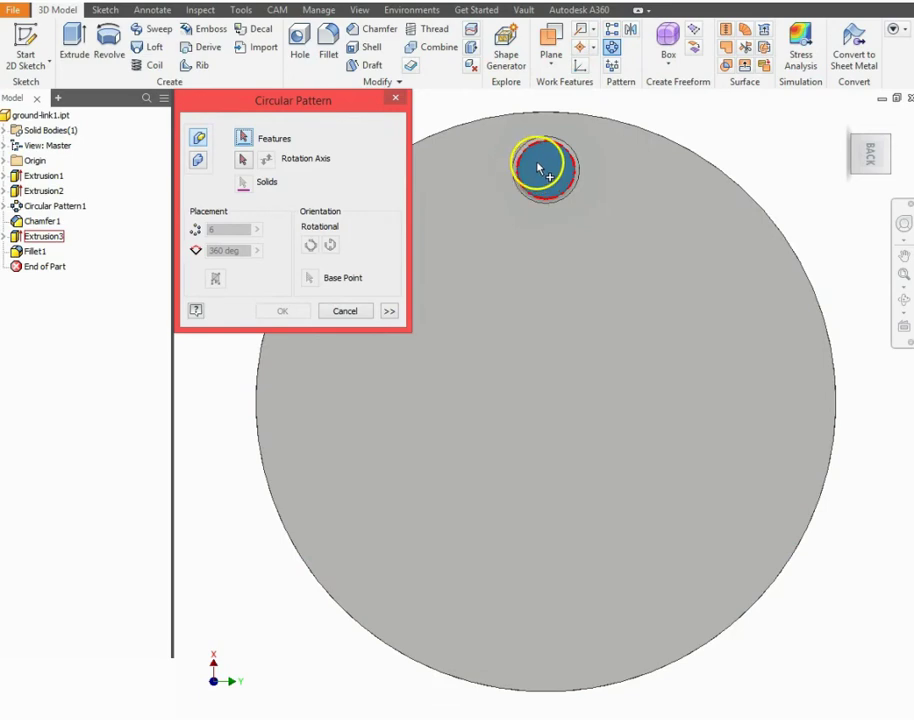
pyautogui.click(40, 237)
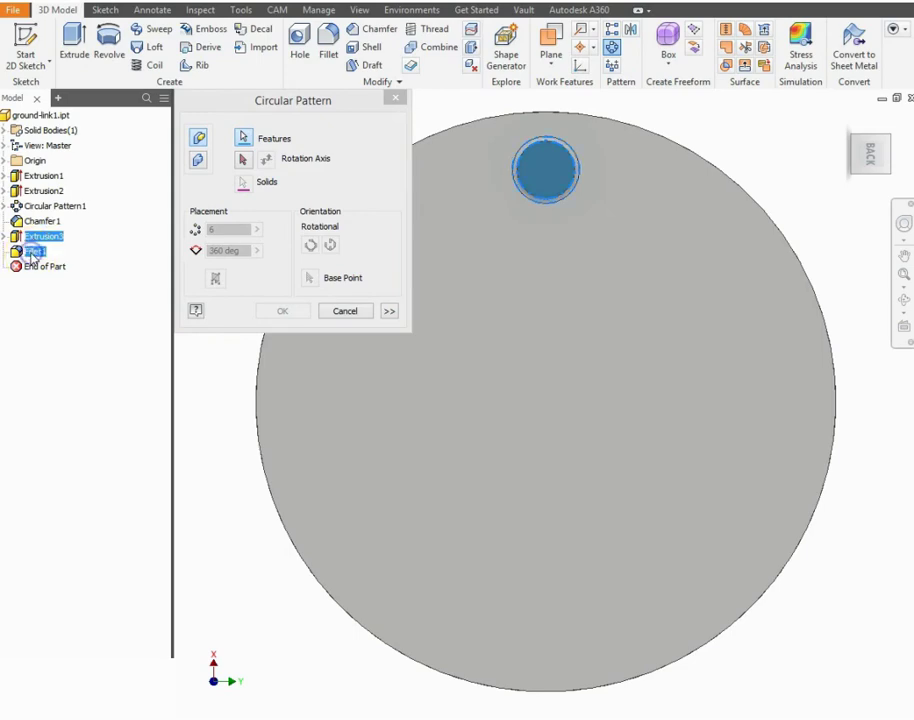
pyautogui.click(242, 159)
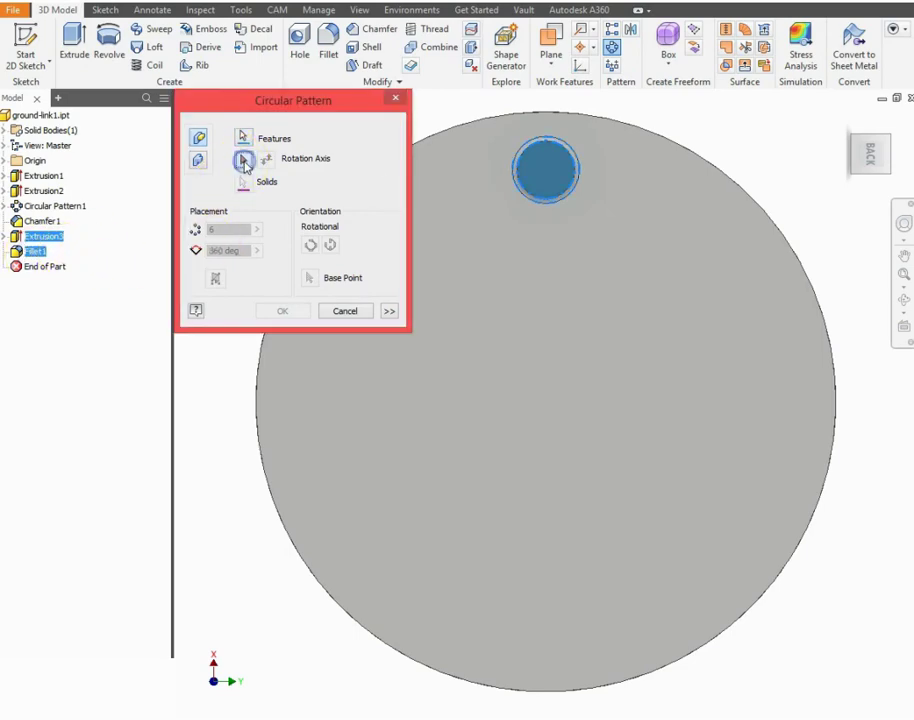
pyautogui.click(534, 118)
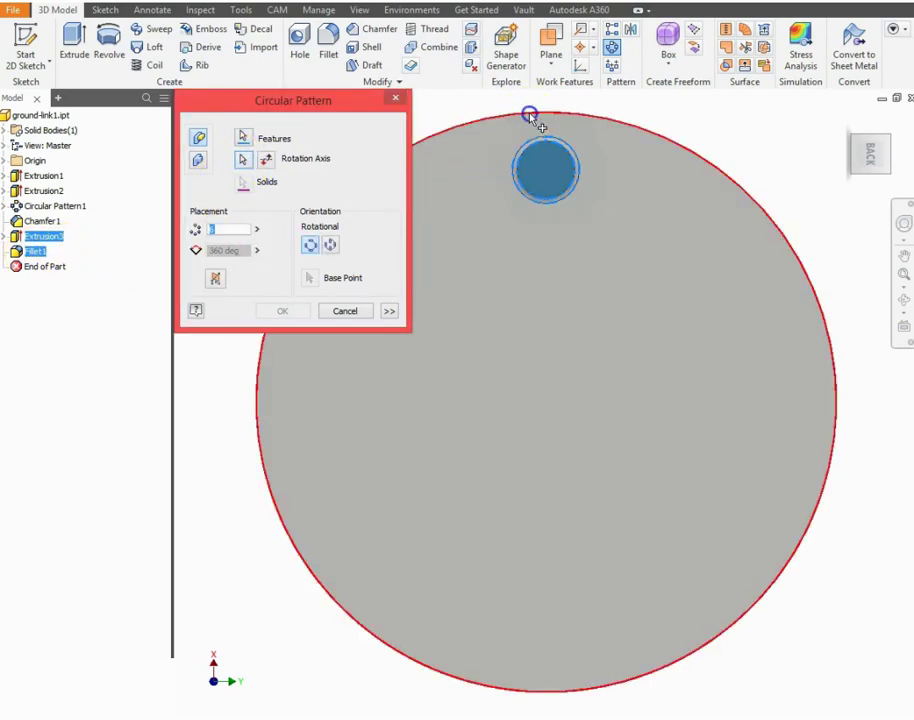
pyautogui.click(222, 228)
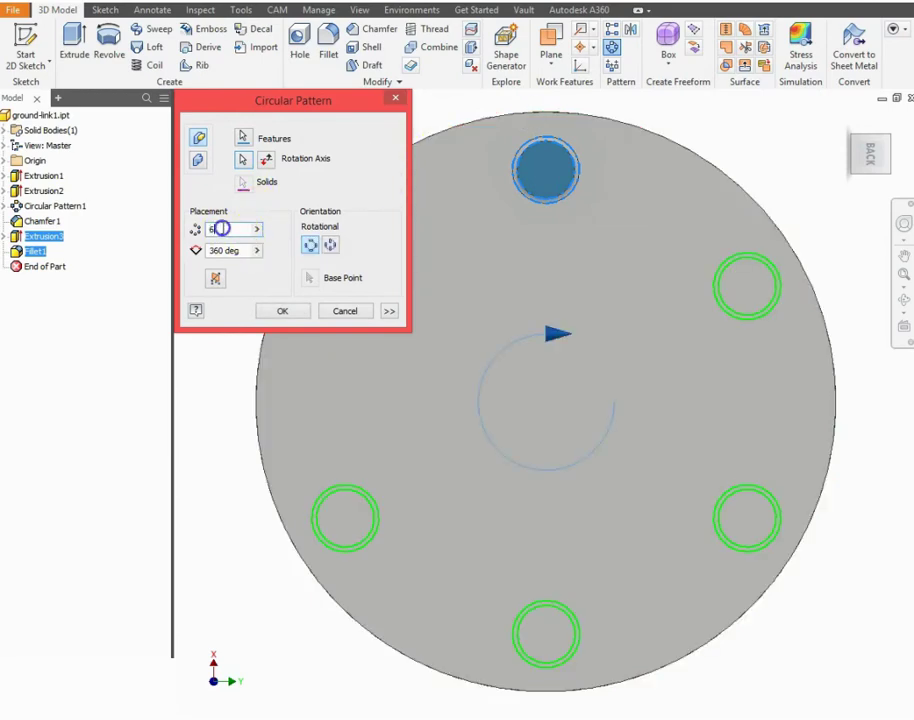
pyautogui.write('4')
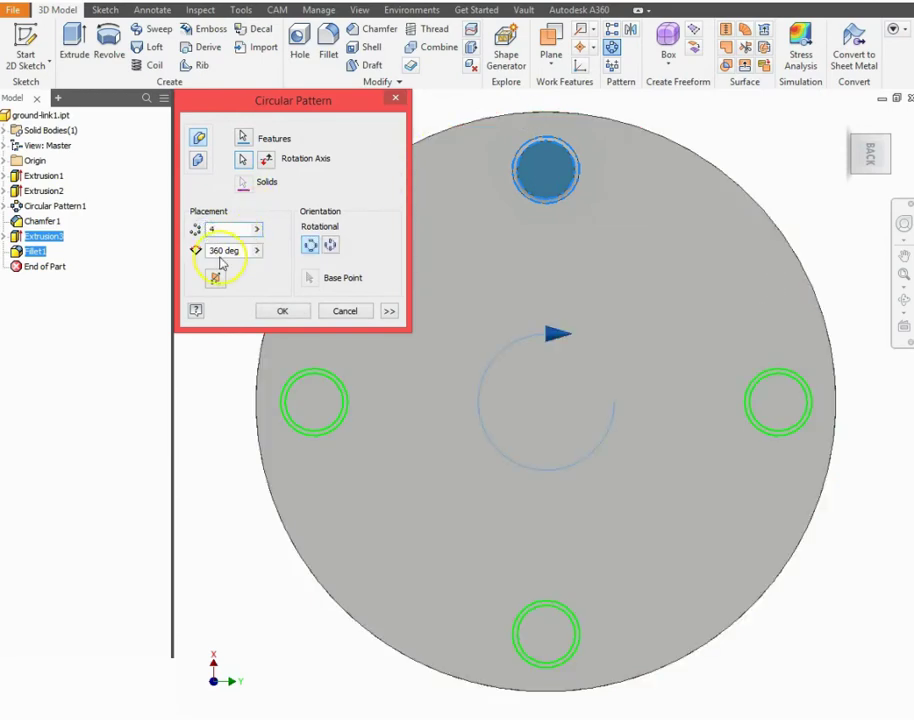
pyautogui.click(280, 313)
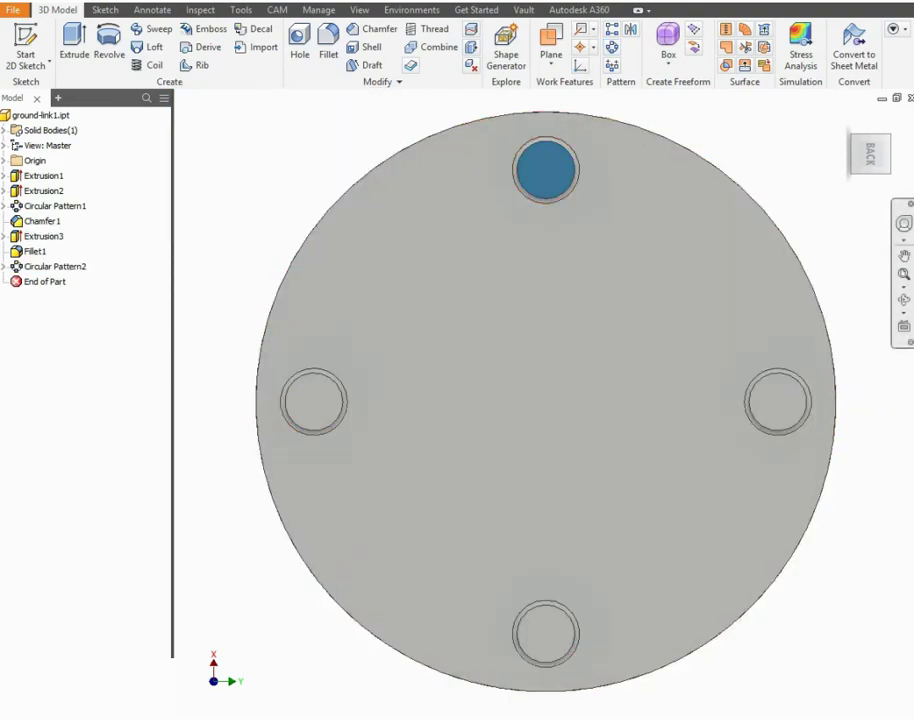
# Select the flat end faces of the three patterned bosses together
pyautogui.click(779, 410)
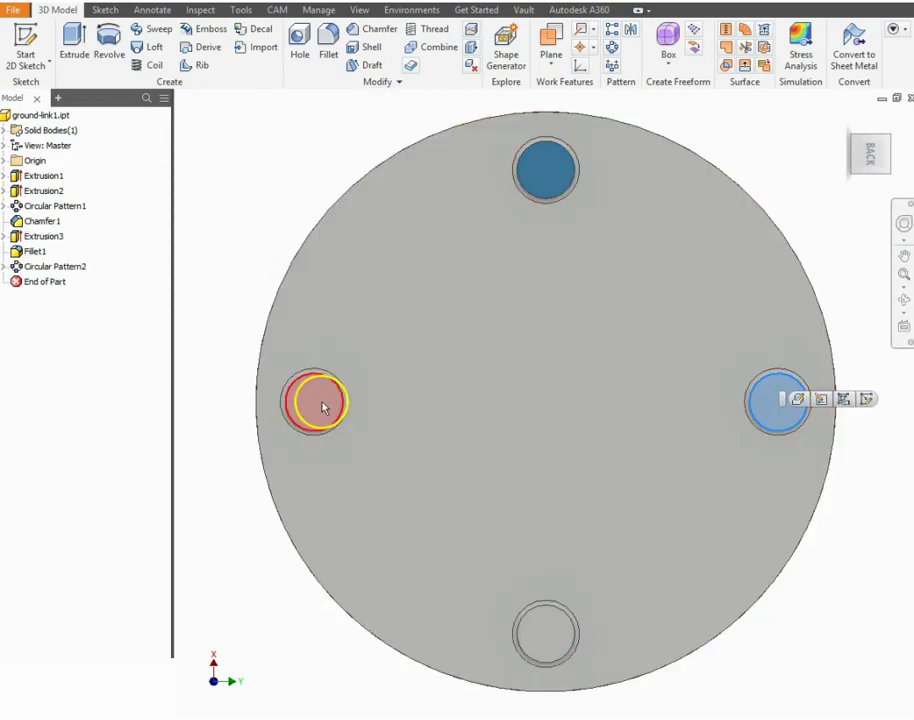
pyautogui.keyDown('ctrl'); pyautogui.click(321, 403); pyautogui.keyUp('ctrl')
pyautogui.keyDown('ctrl'); pyautogui.click(540, 641); pyautogui.keyUp('ctrl')
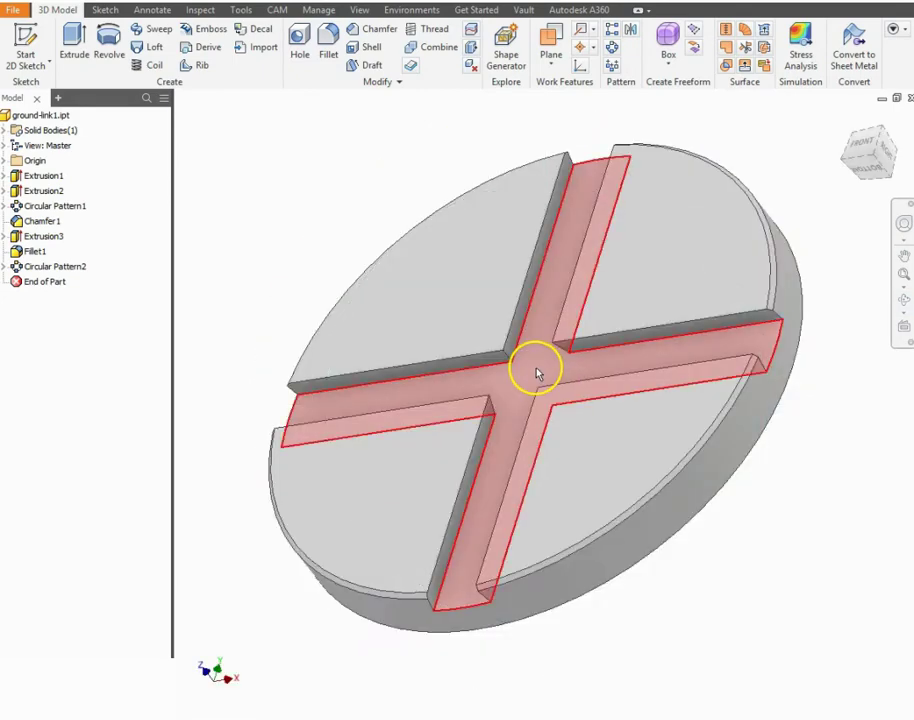
# Apply the Sky Blue Dark appearance to the floor of the crossed slots and inspect the coloured disc
pyautogui.click(538, 371)
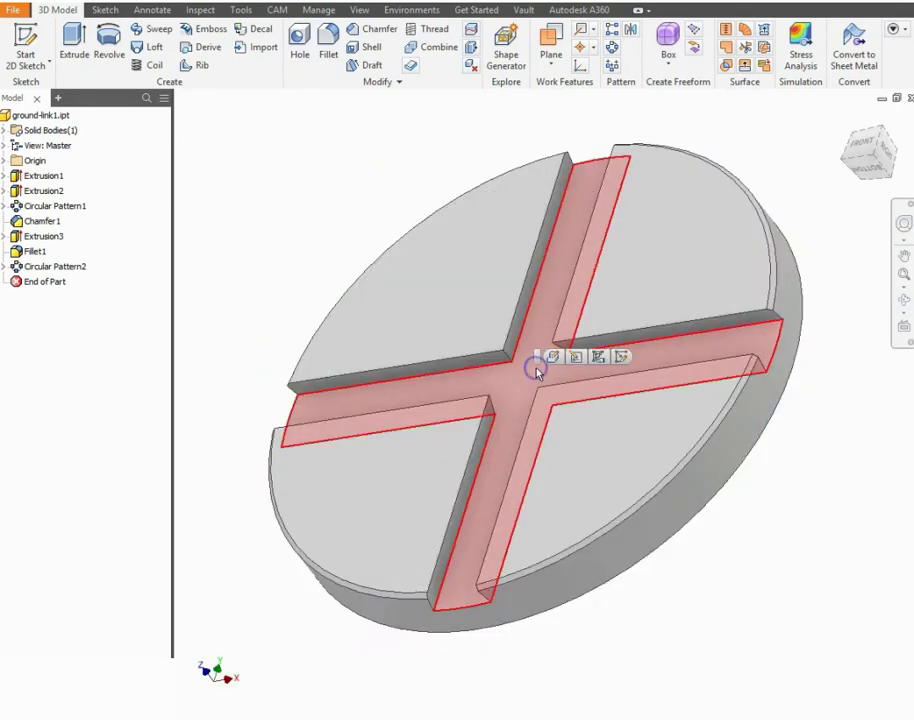
pyautogui.click(486, 60)
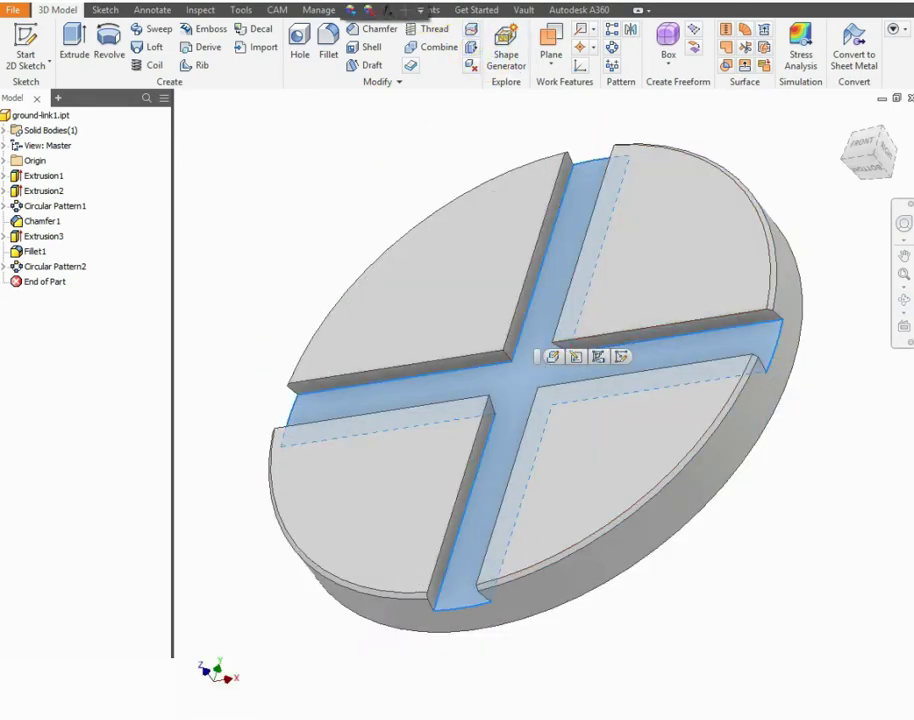
pyautogui.click(407, 2)
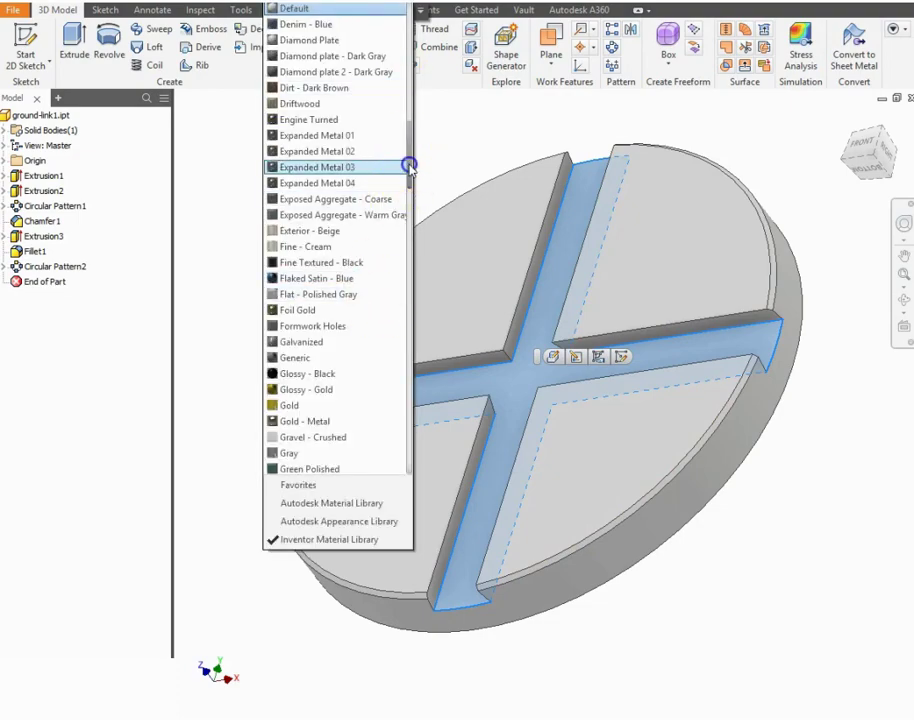
pyautogui.moveTo(408, 165); pyautogui.dragTo(394, 347)
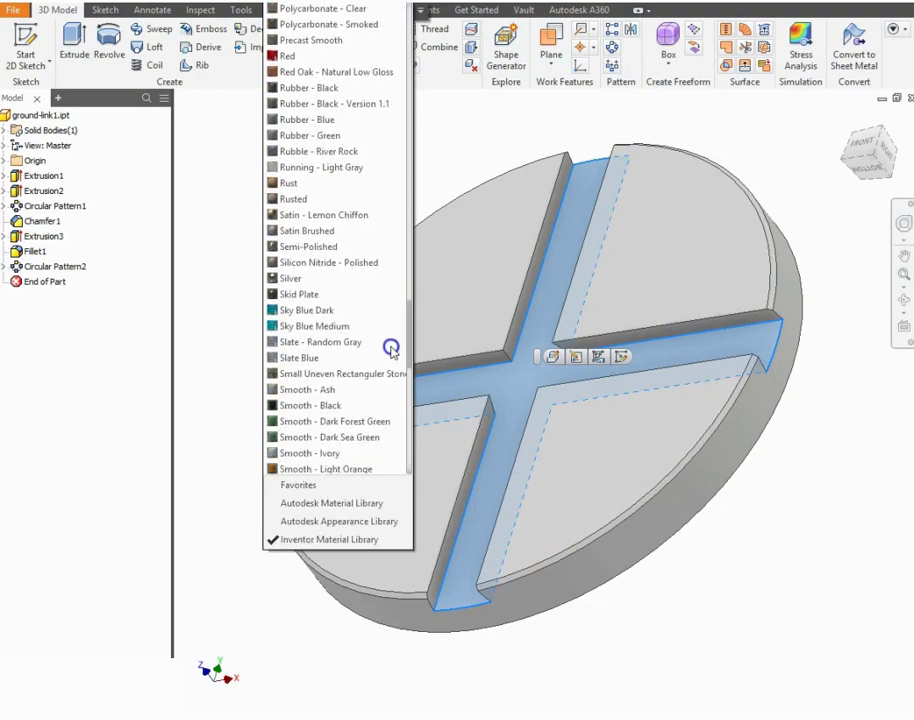
pyautogui.click(343, 312)
pyautogui.click(903, 298)
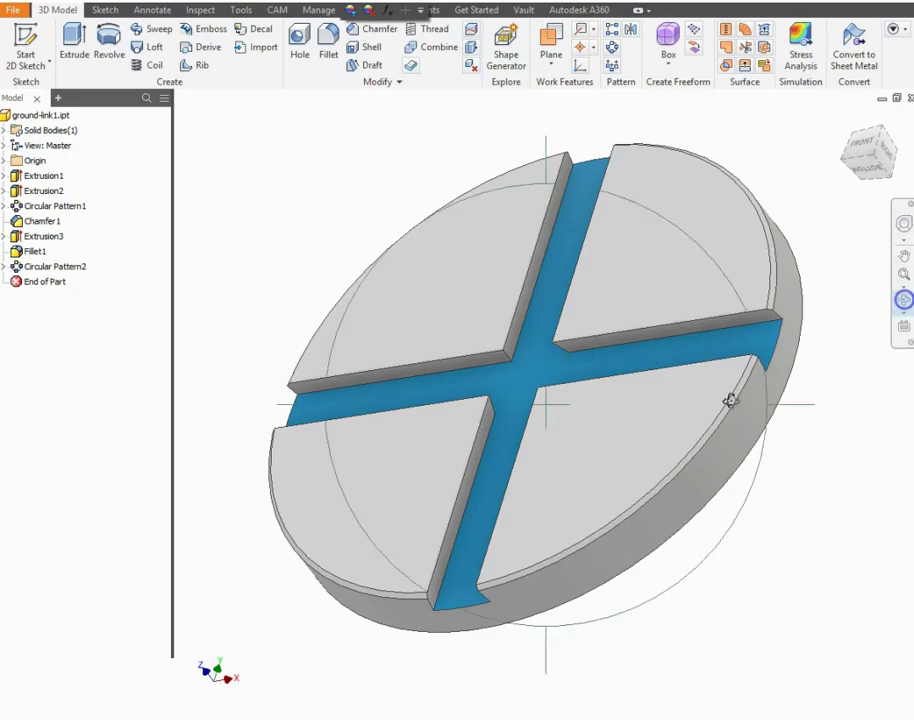
pyautogui.moveTo(728, 400); pyautogui.dragTo(849, 365)
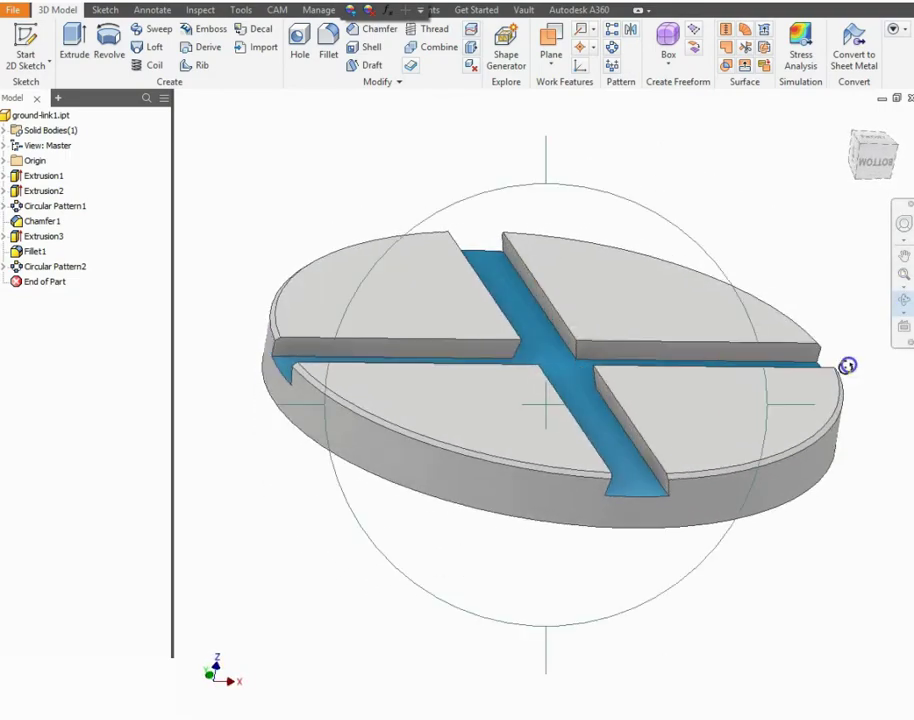
pyautogui.press('Escape')
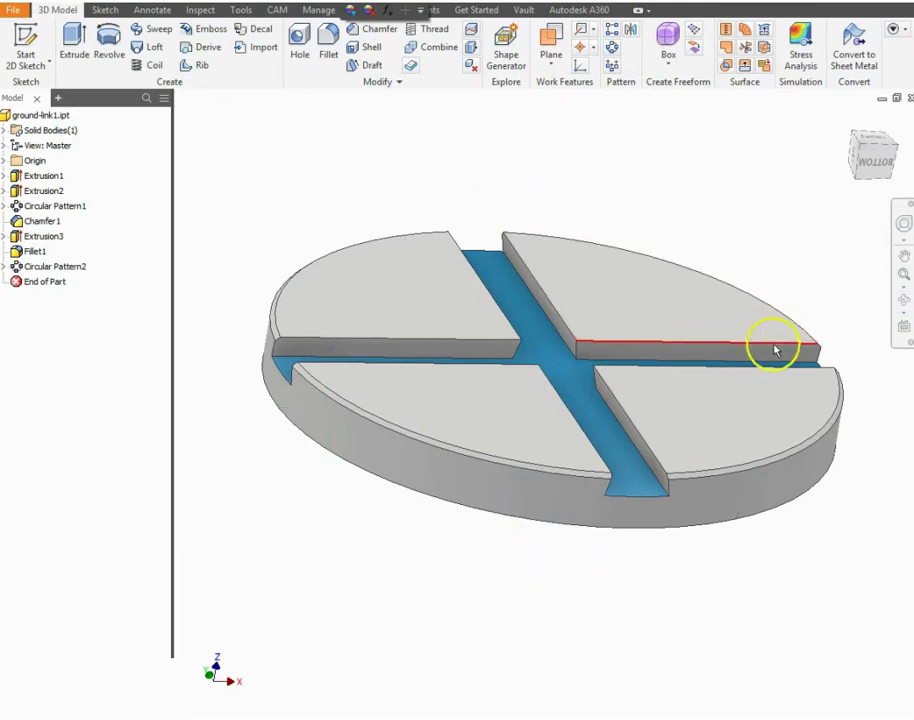
pyautogui.click(876, 162)
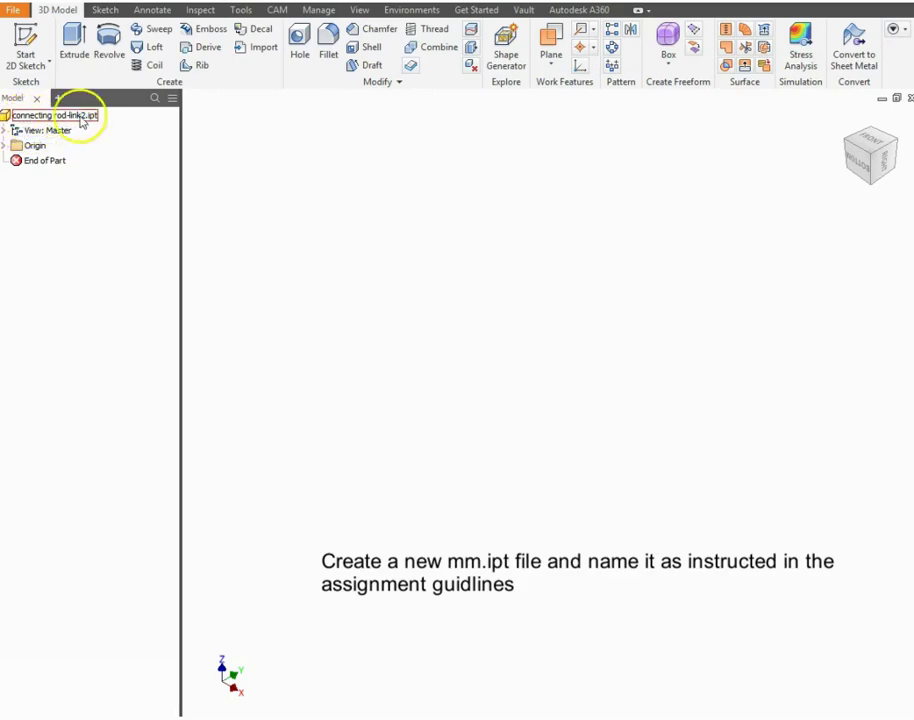
# Sketch a horizontal centre-to-centre slot on the XY plane, starting at the origin, about 14 mm between centres and 3 mm wide
pyautogui.click(25, 38)
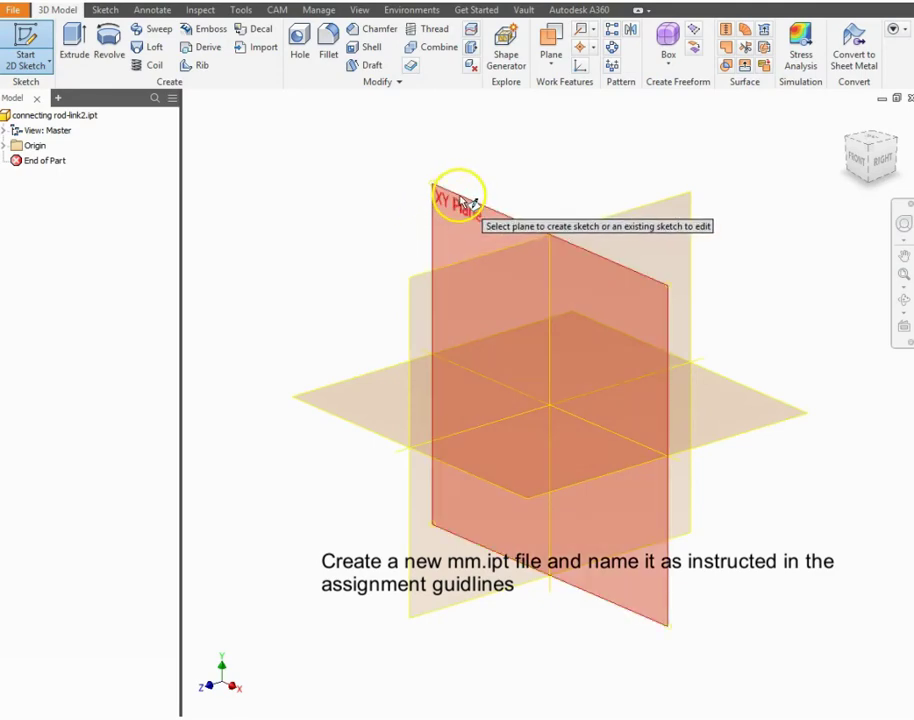
pyautogui.click(462, 198)
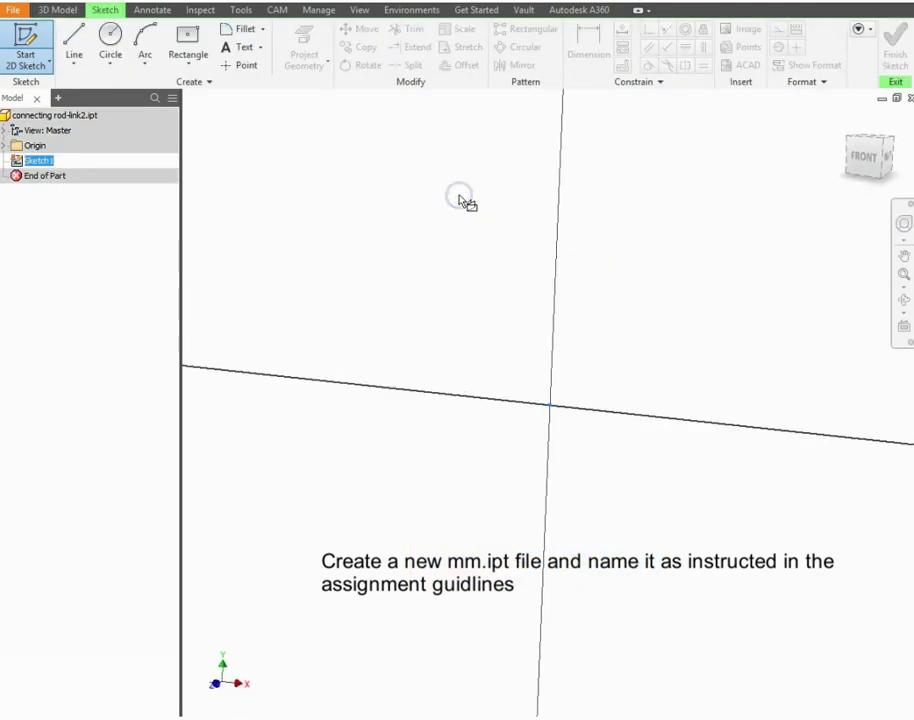
pyautogui.click(182, 66)
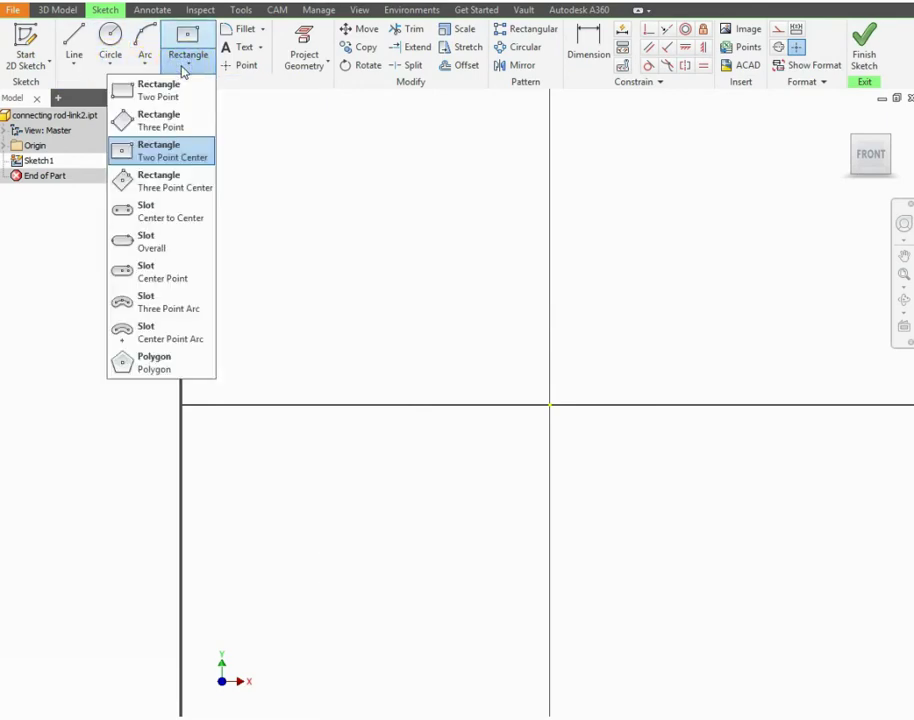
pyautogui.click(175, 211)
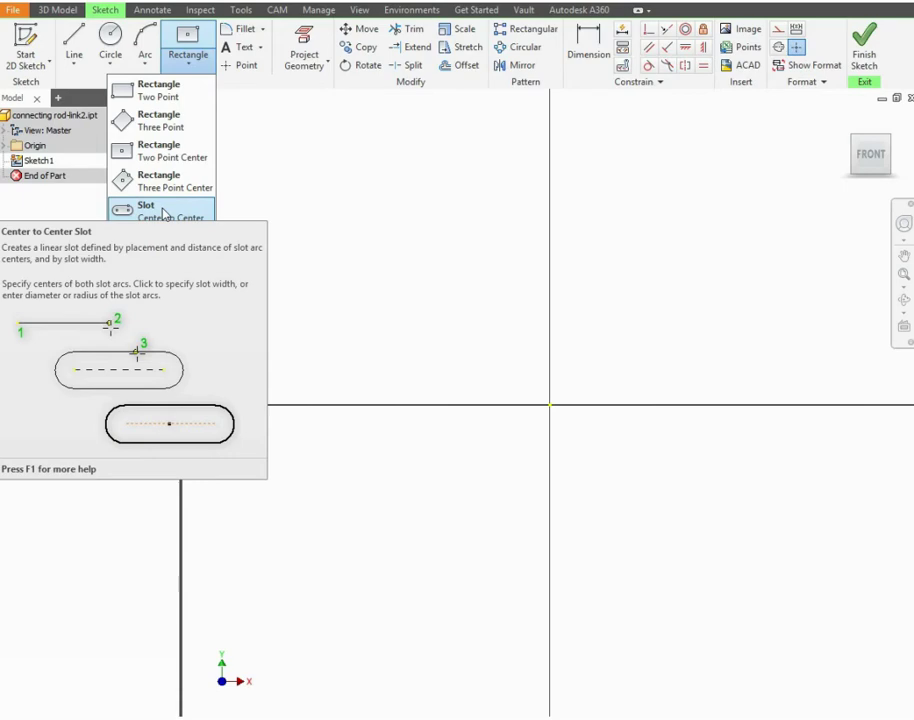
pyautogui.click(140, 210)
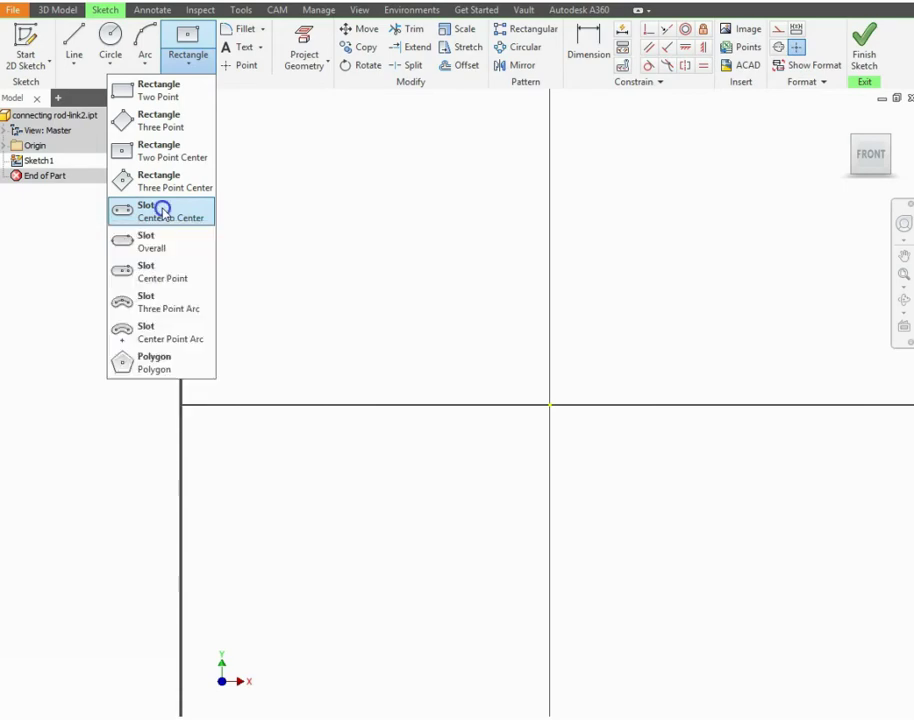
pyautogui.click(548, 406)
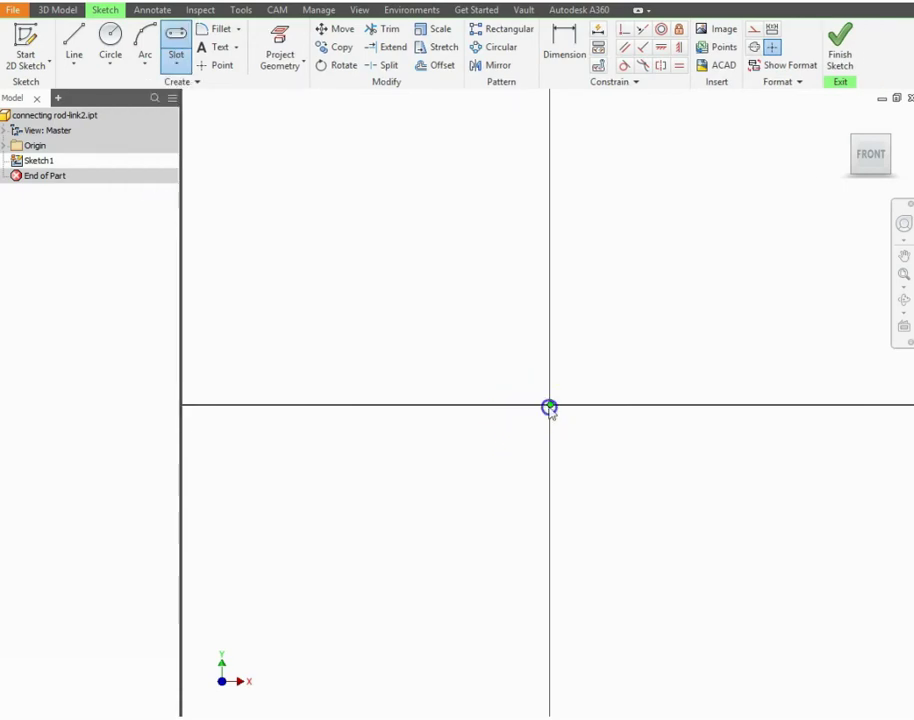
pyautogui.click(294, 405)
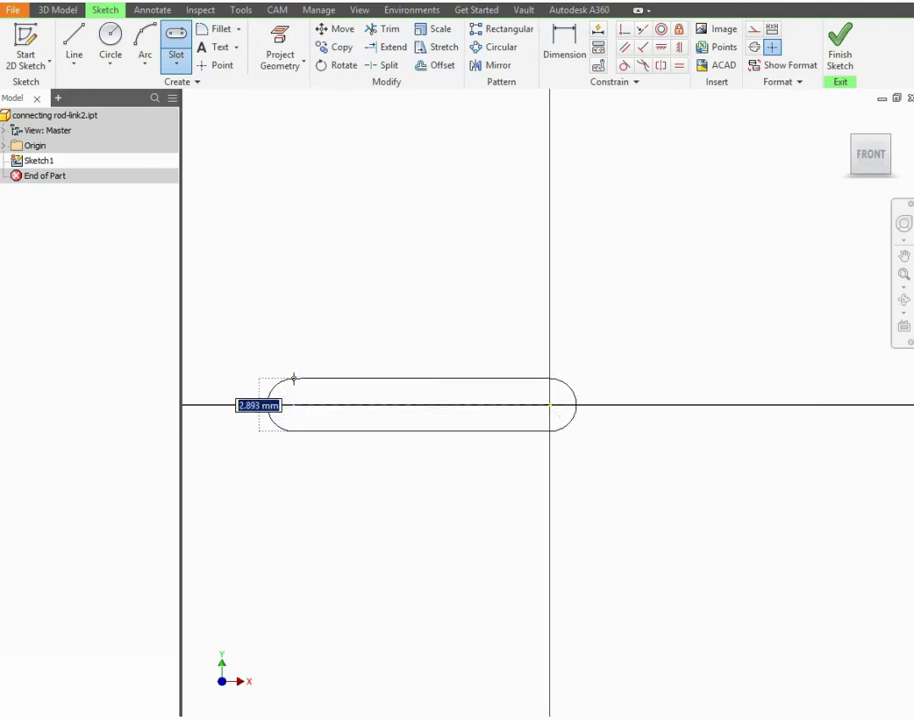
pyautogui.click(293, 378)
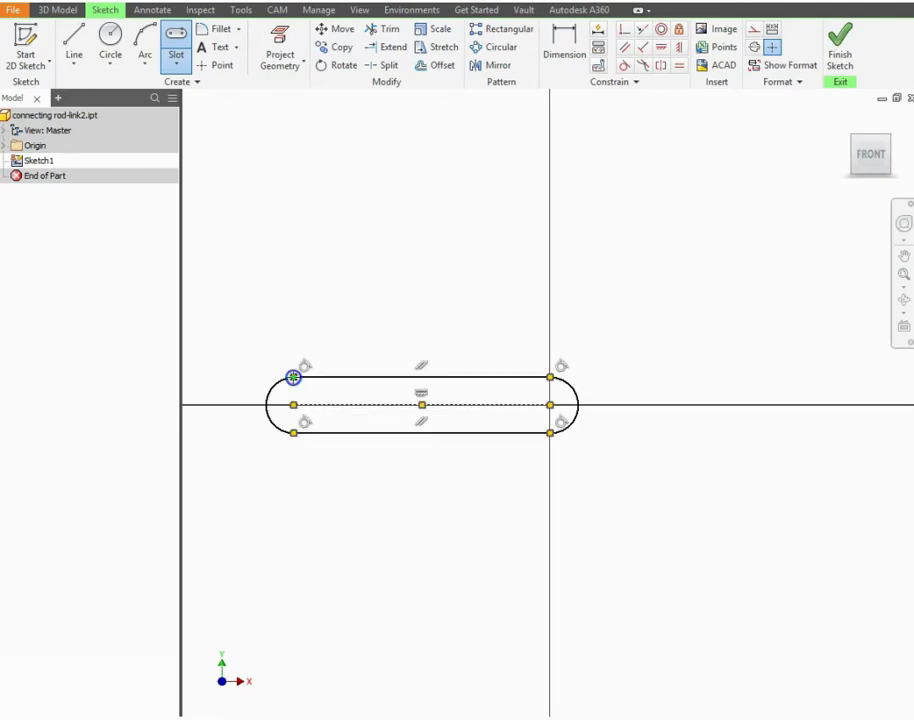
# Dimension the distance between the slot's two arc centres as 85 mm
pyautogui.click(562, 55)
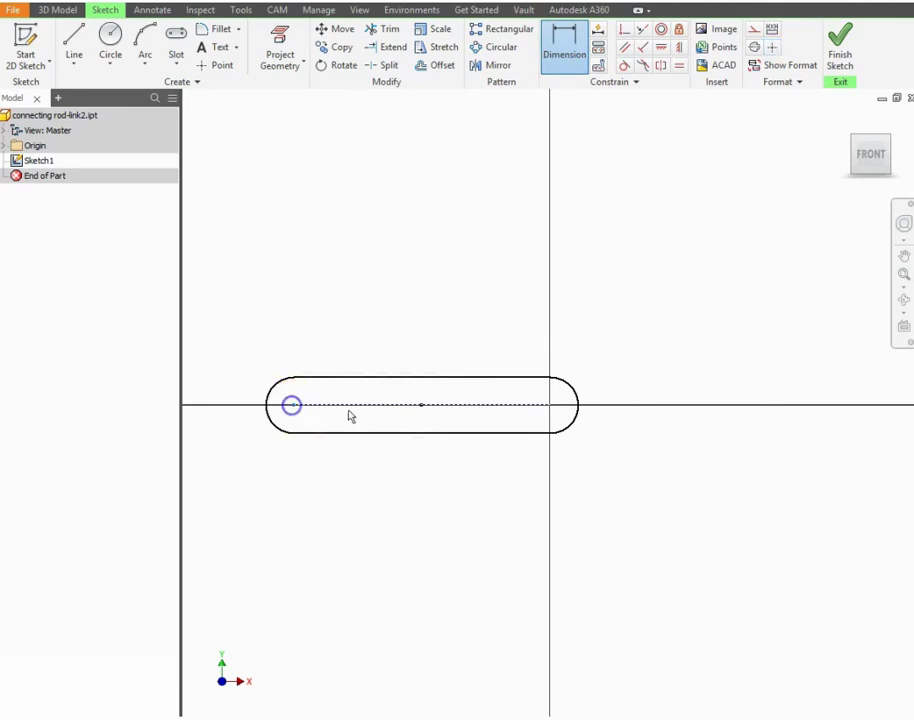
pyautogui.scroll(3, 551, 412)
pyautogui.click(551, 407)
pyautogui.scroll(-3, 466, 300)
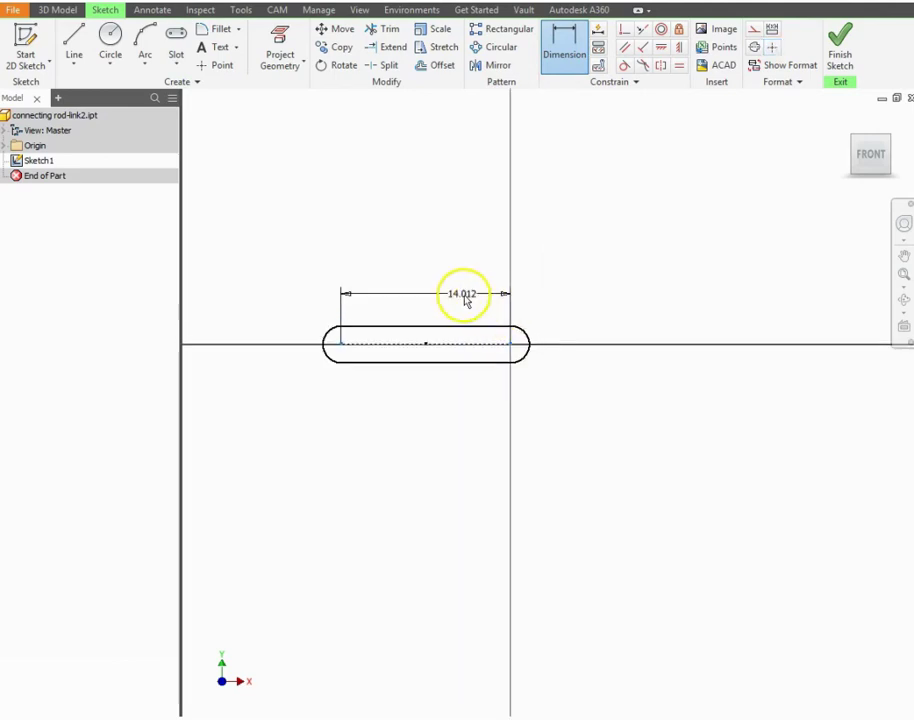
pyautogui.click(418, 265)
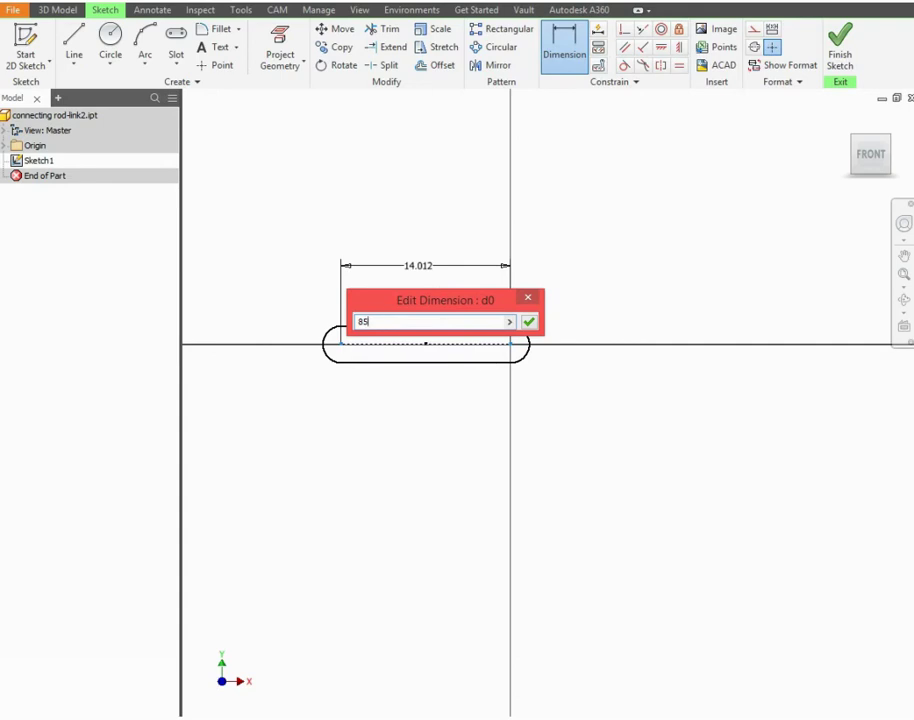
pyautogui.press('Return')
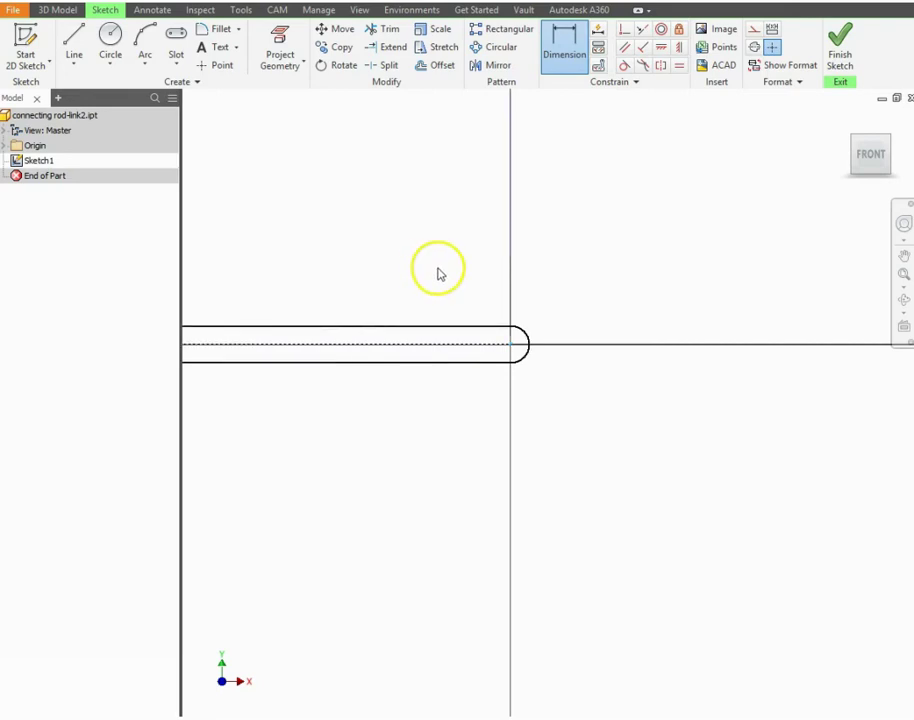
# Dimension the slot's width between its two parallel straight edges as 30 mm
pyautogui.scroll(-3, 625, 368)
pyautogui.scroll(3, 199, 358)
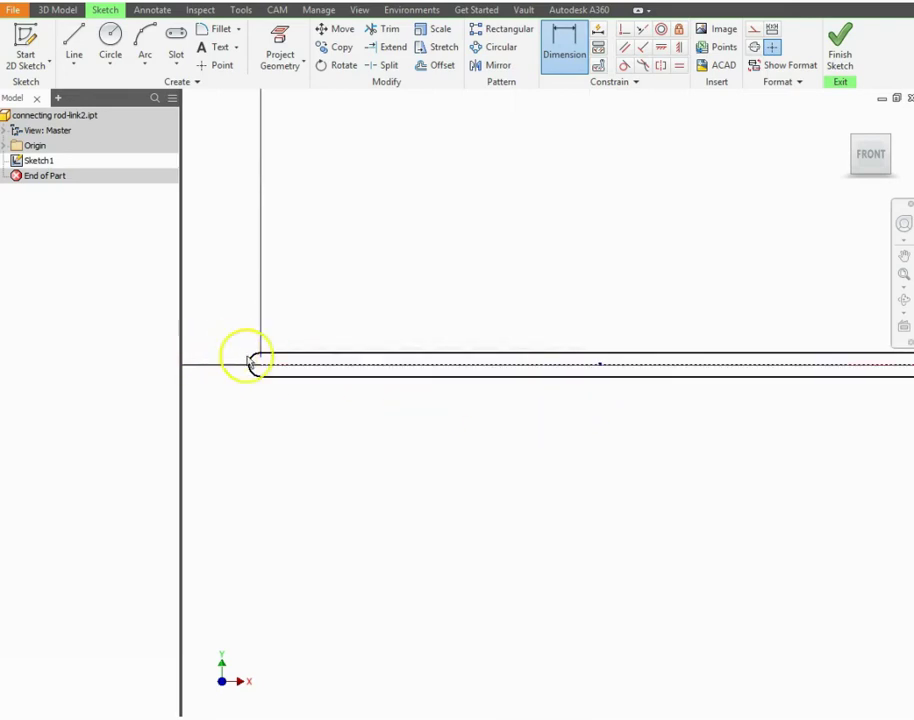
pyautogui.click(567, 57)
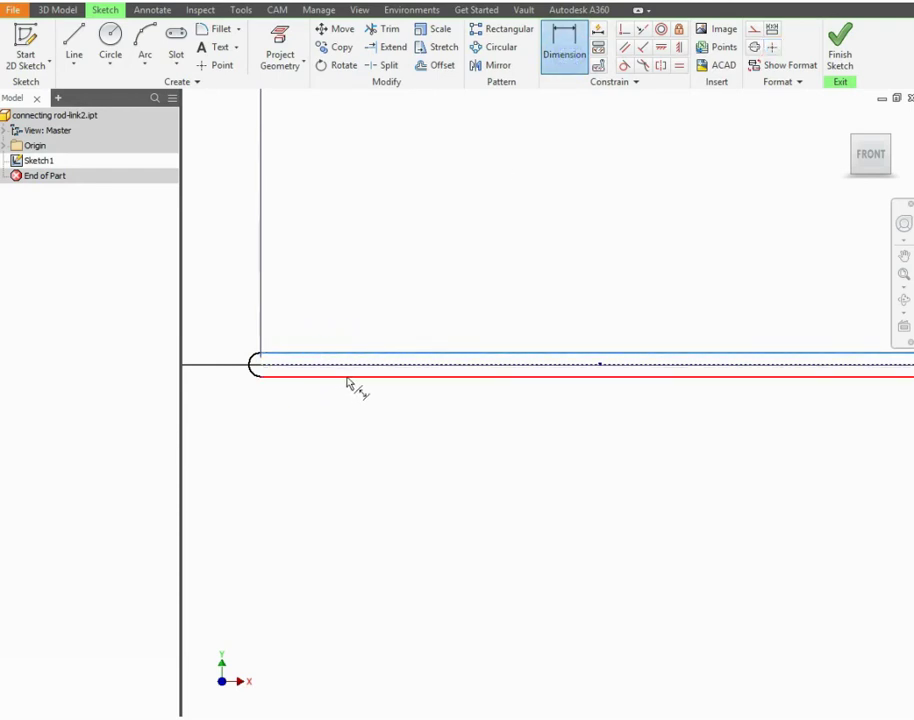
pyautogui.click(348, 378)
pyautogui.click(216, 366)
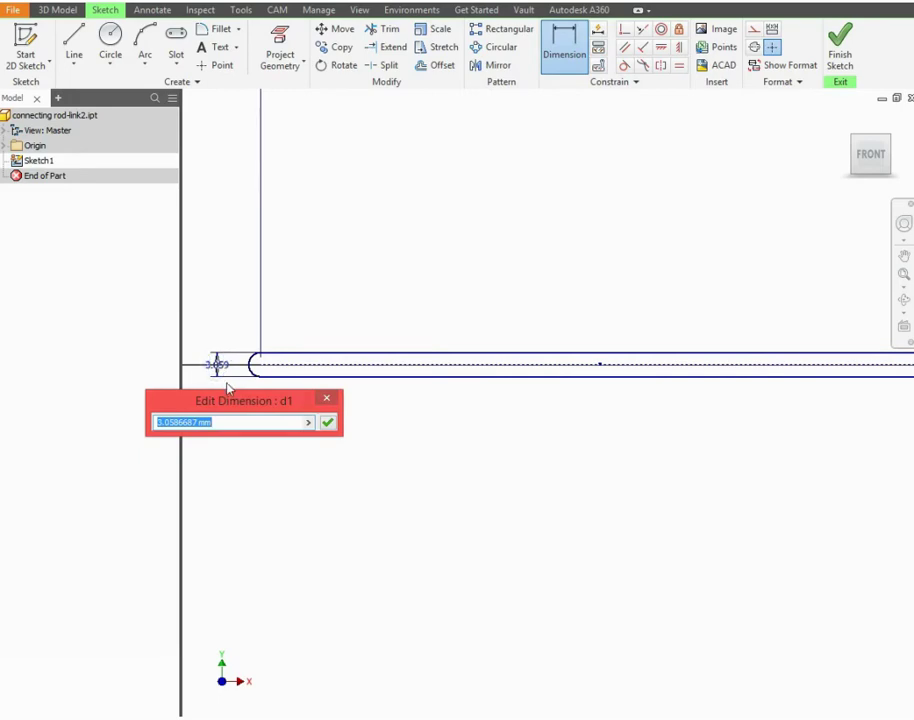
pyautogui.press('Return')
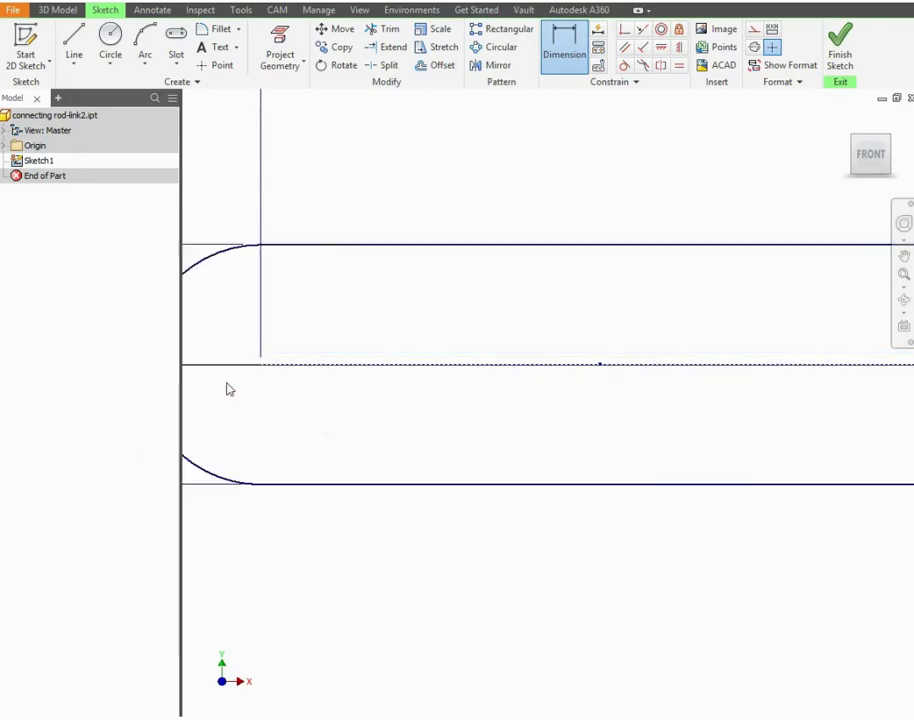
# Draw a circle about 17 mm in diameter centred on the slot's left arc centre
pyautogui.scroll(-5, 378, 408)
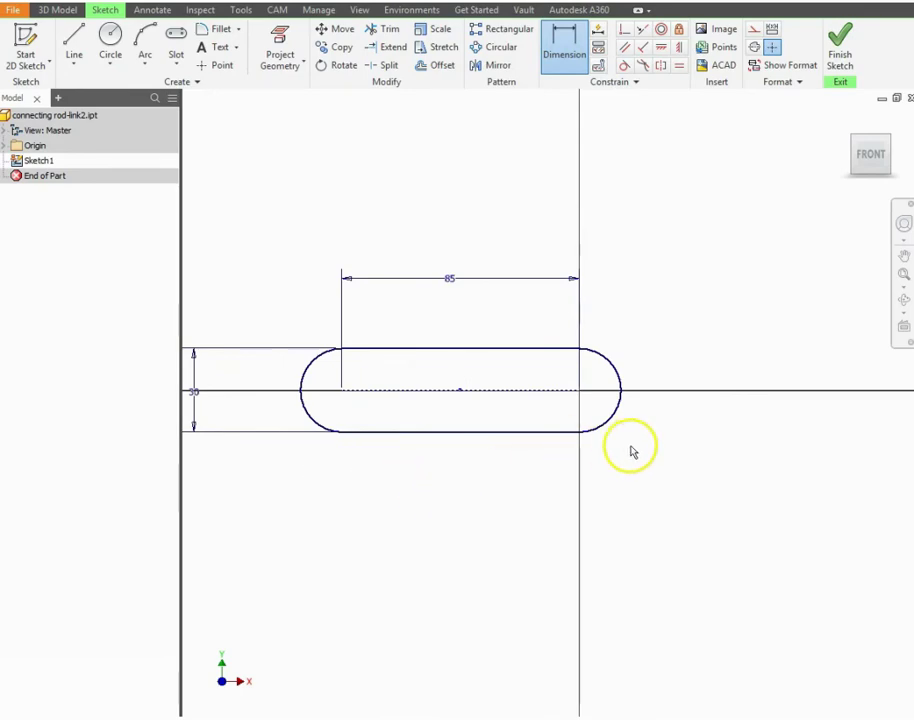
pyautogui.scroll(-3, 628, 447)
pyautogui.scroll(4, 556, 461)
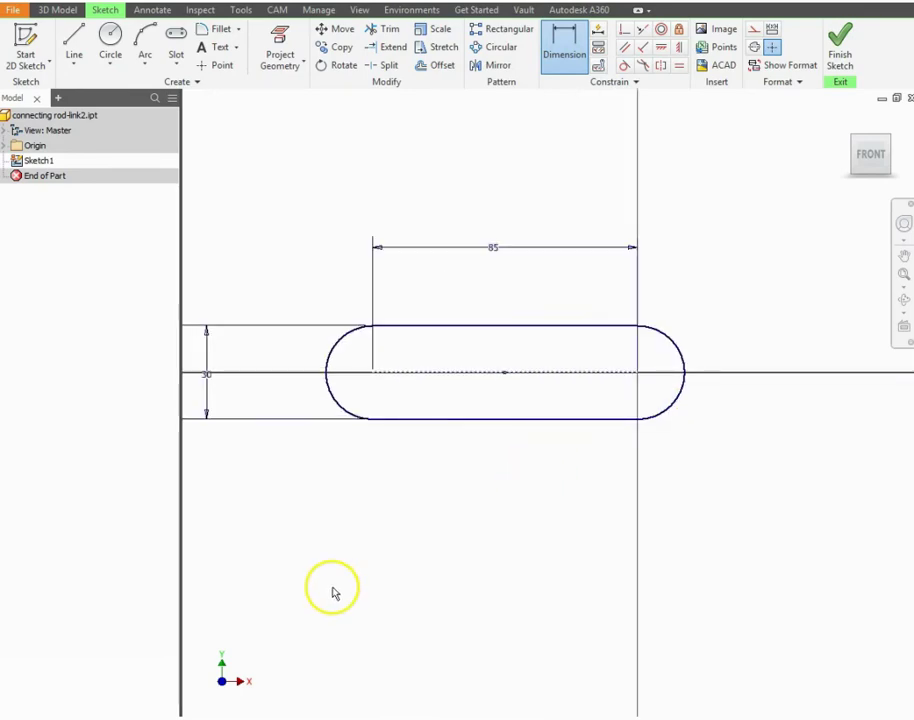
pyautogui.click(110, 35)
pyautogui.click(370, 372)
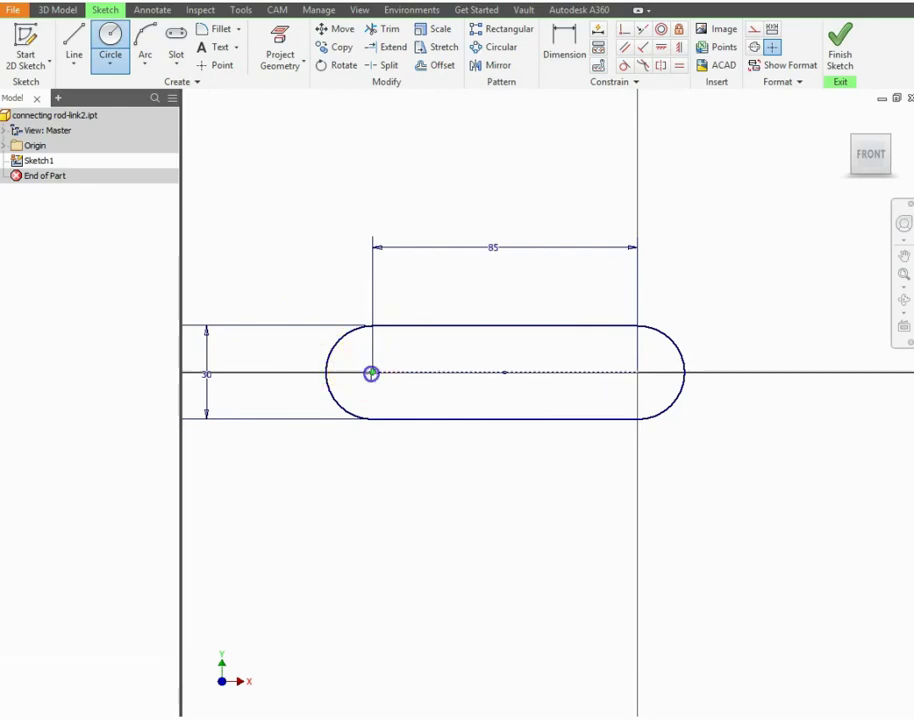
pyautogui.click(384, 395)
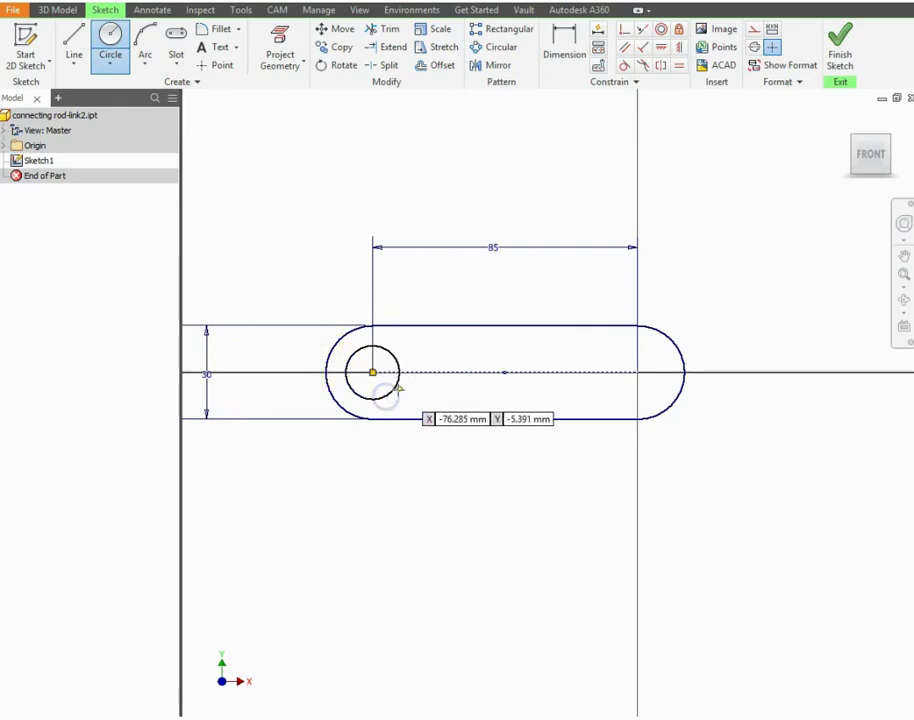
# Dimension the diameter of the circle in the slot's left end as 15 mm
pyautogui.click(566, 58)
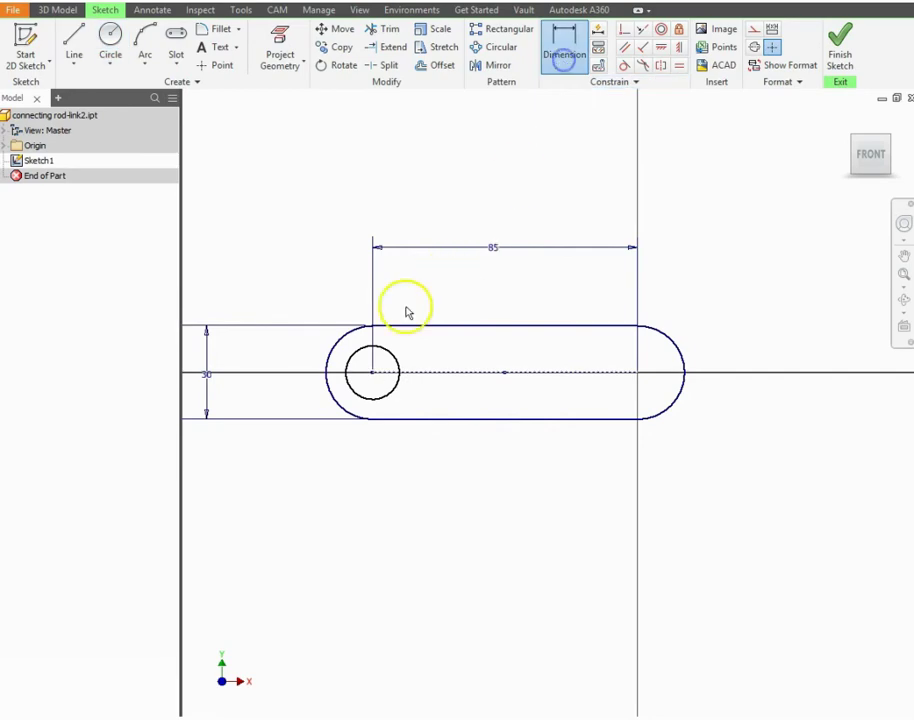
pyautogui.click(386, 355)
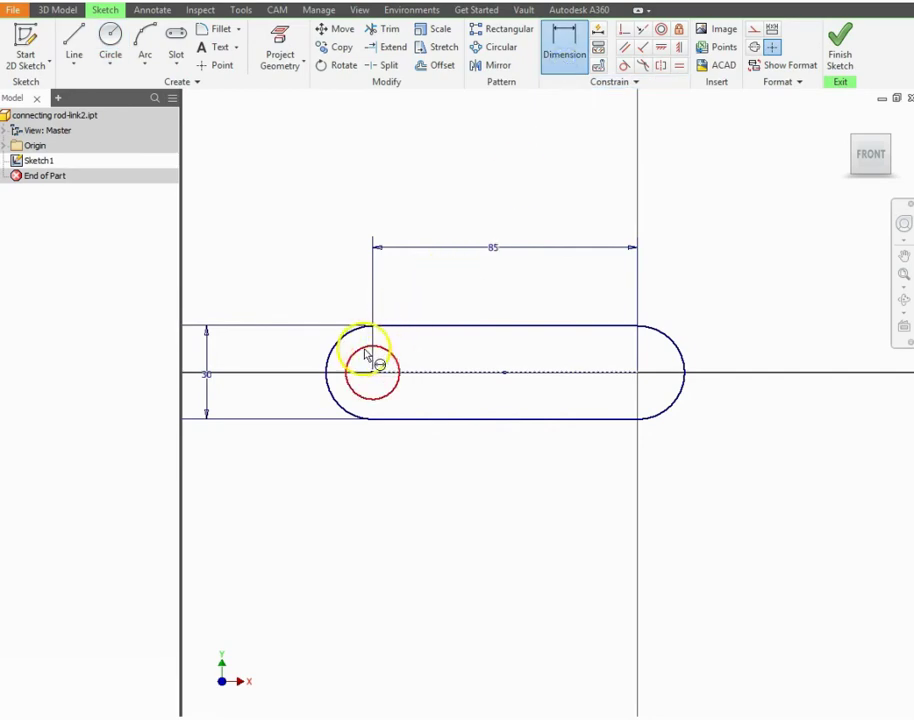
pyautogui.click(346, 276)
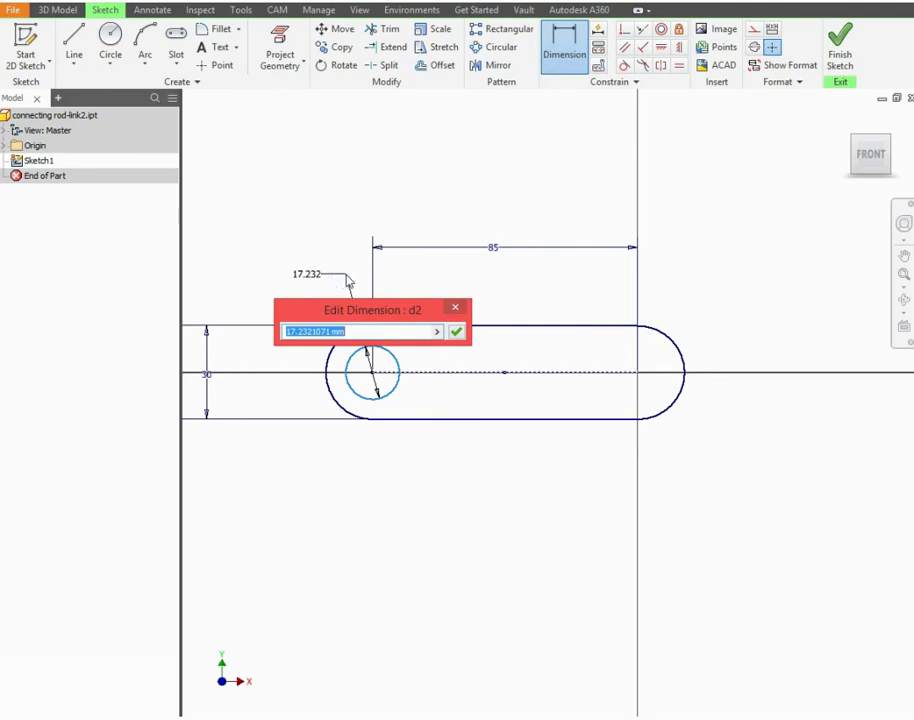
pyautogui.write('15')
pyautogui.press('Return')
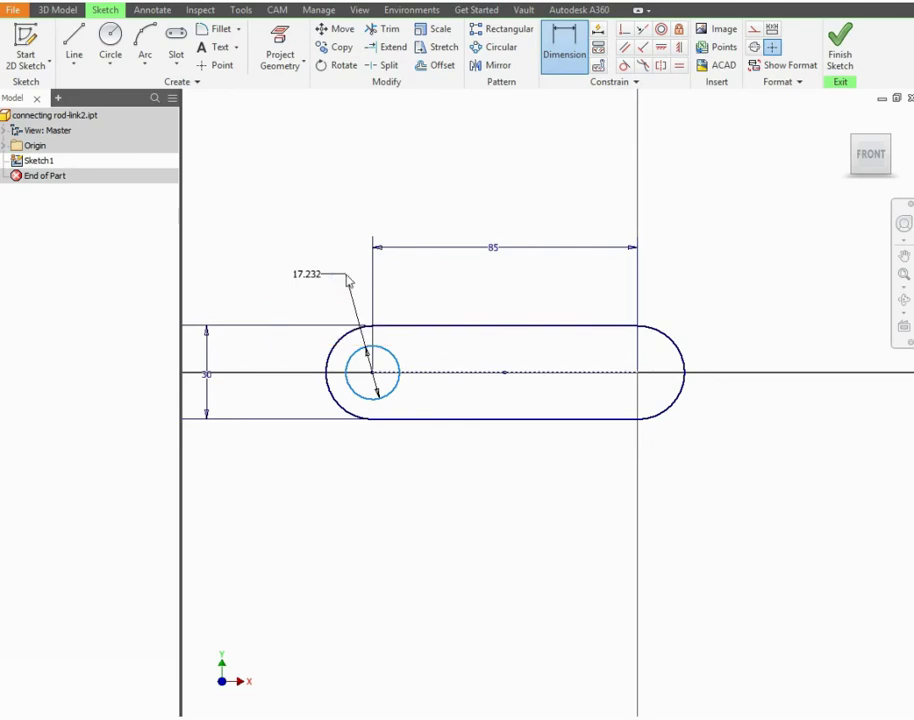
pyautogui.click(418, 396)
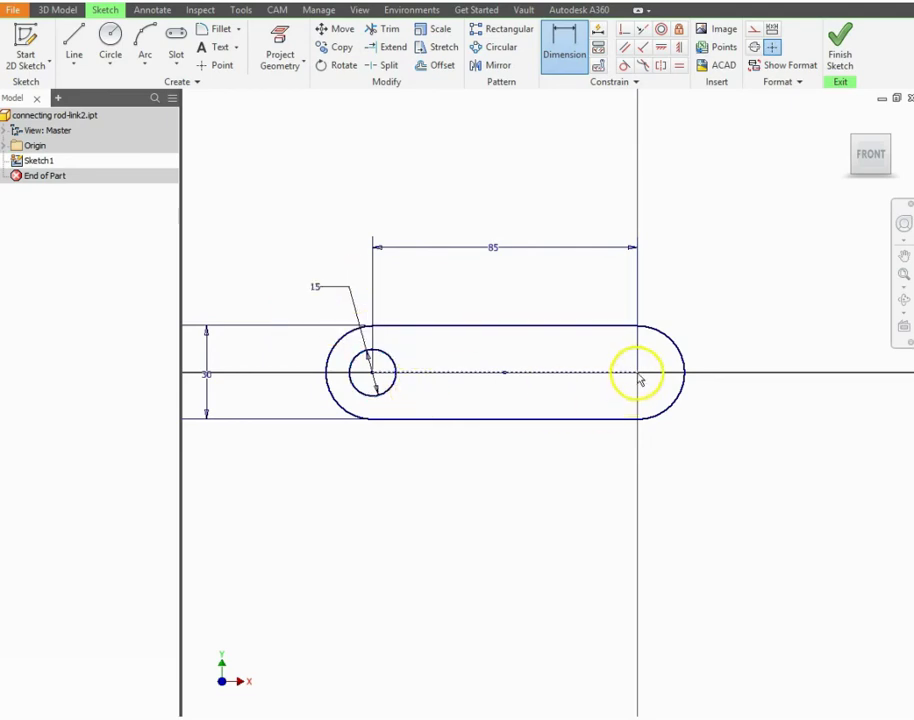
# Draw a second circle centred on the slot's arc centre at the origin and set its diameter to 15 mm
pyautogui.click(110, 40)
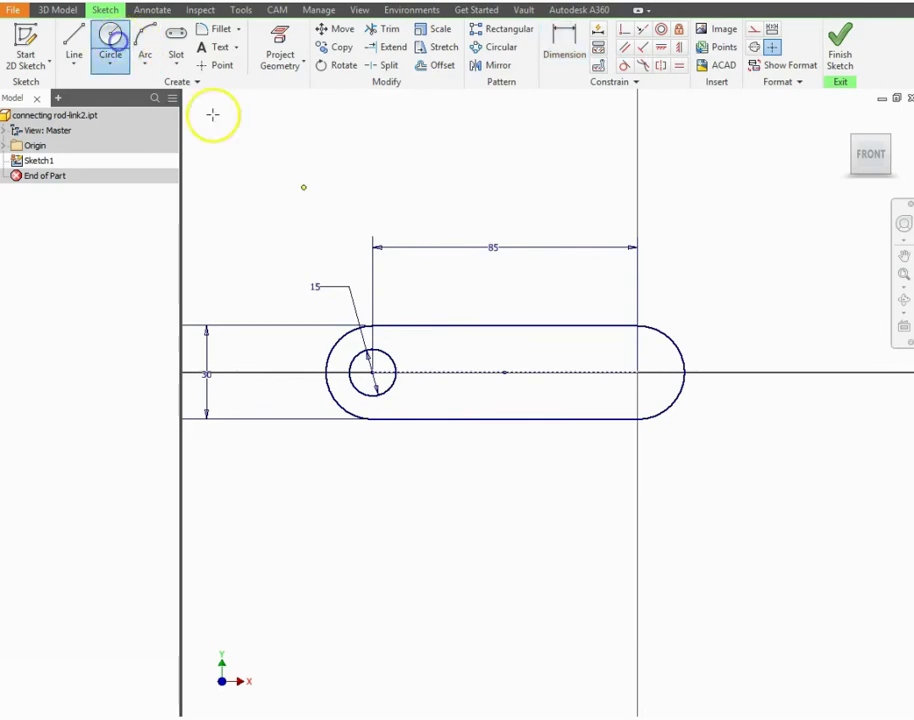
pyautogui.click(638, 373)
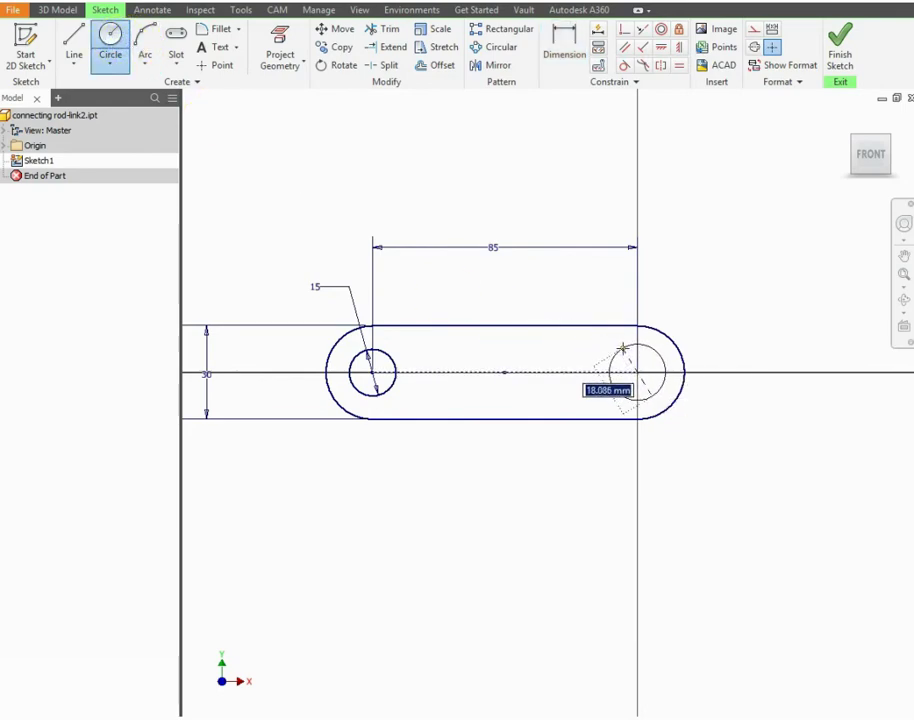
pyautogui.click(627, 352)
pyautogui.click(564, 45)
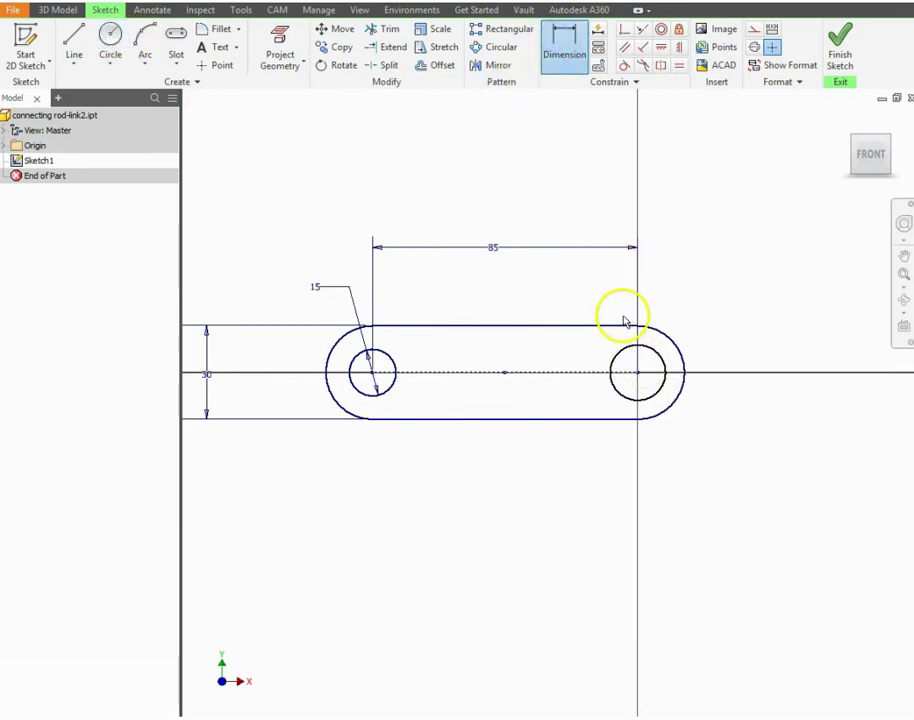
pyautogui.click(632, 352)
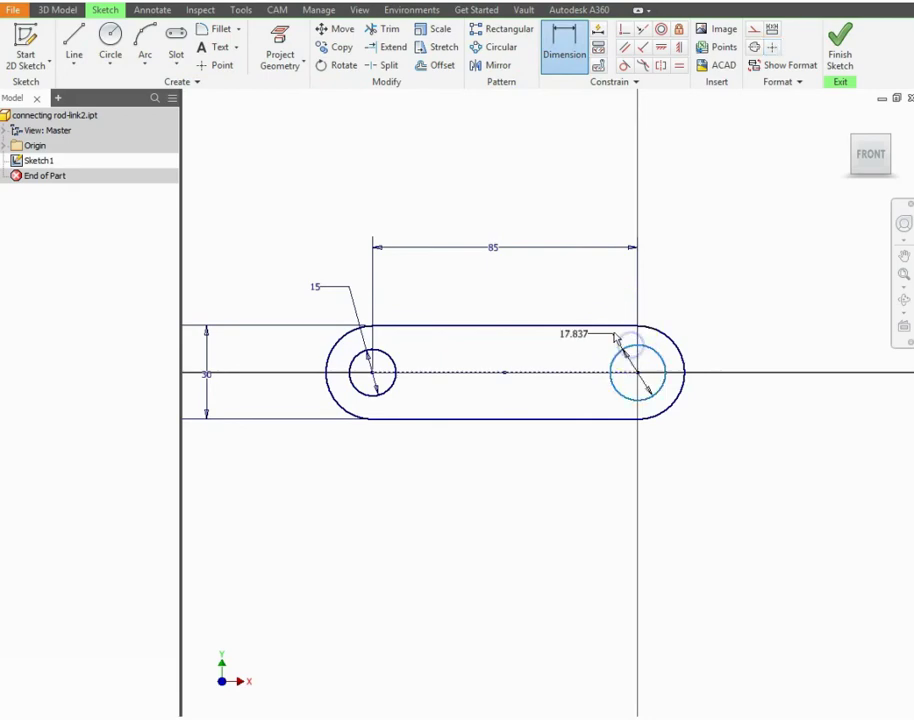
pyautogui.click(673, 275)
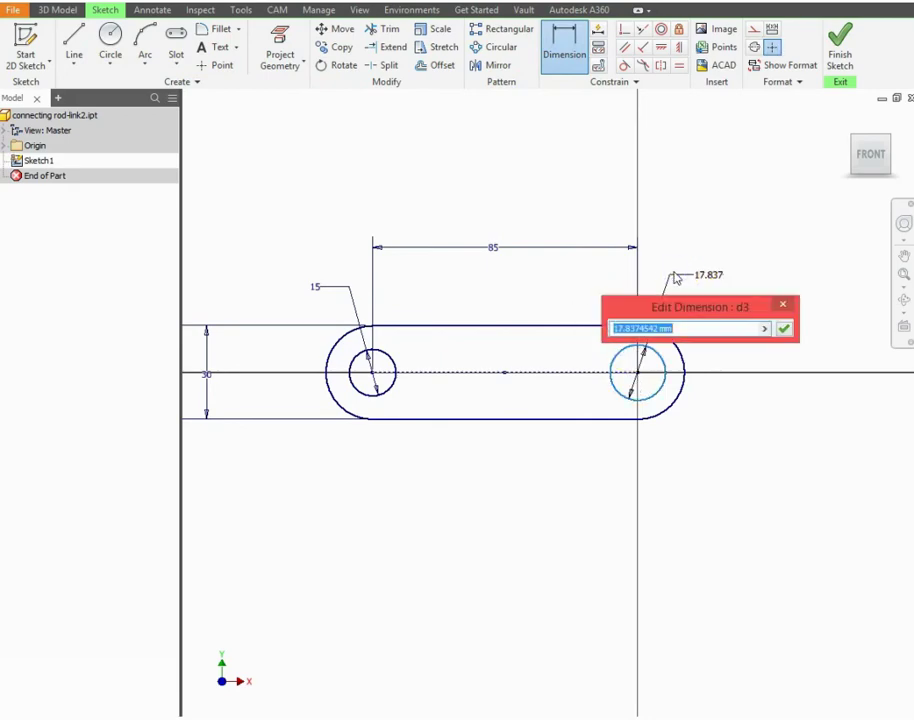
pyautogui.write('15')
pyautogui.press('Return')
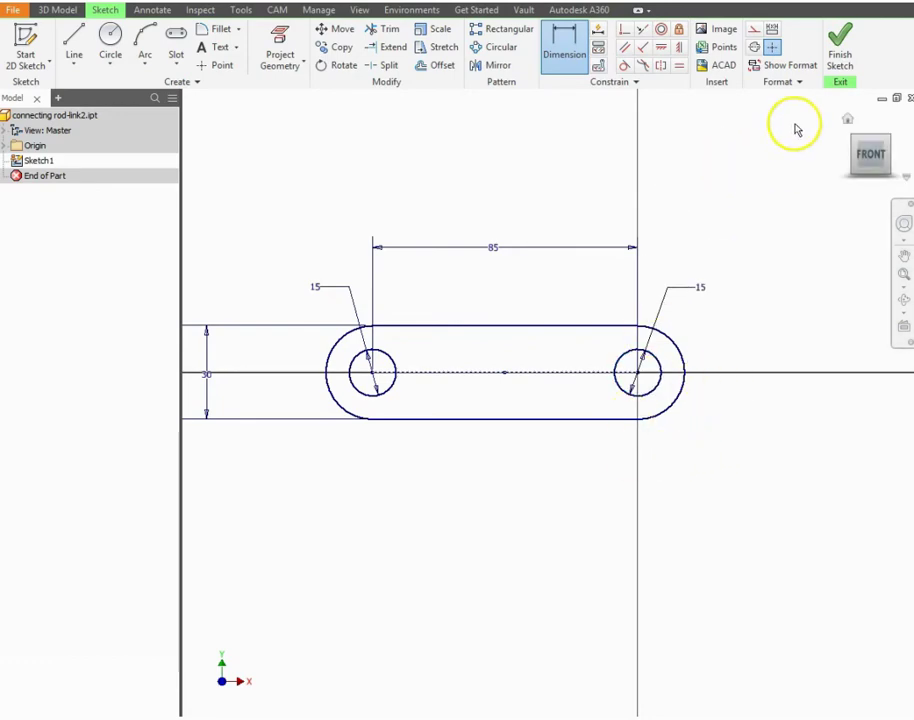
# Finish the sketch and extrude the slot profile 10 mm, leaving the two circles as through holes
pyautogui.click(840, 45)
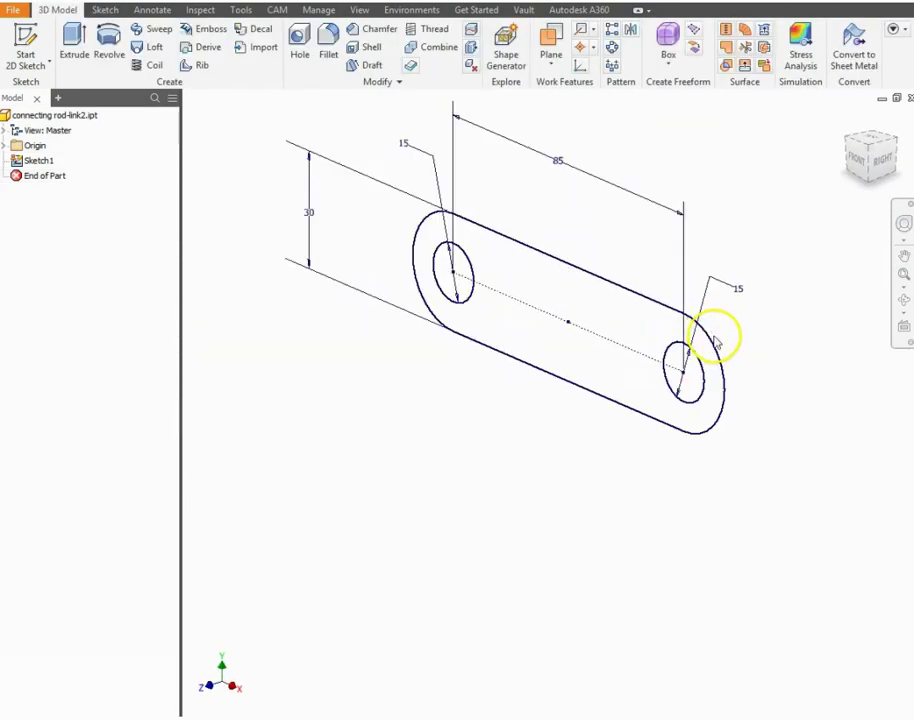
pyautogui.click(73, 42)
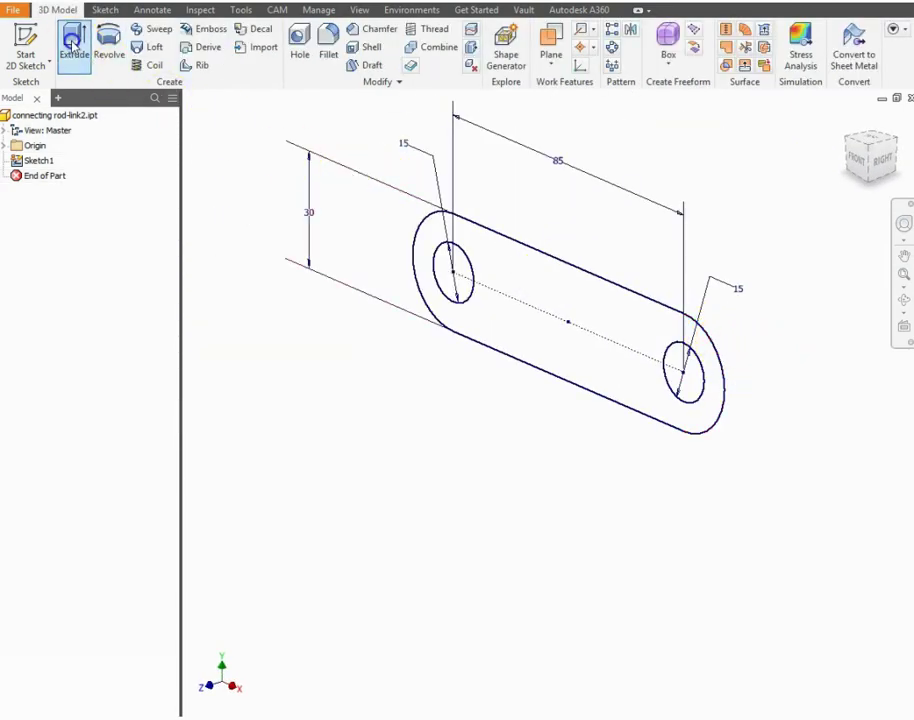
pyautogui.click(530, 308)
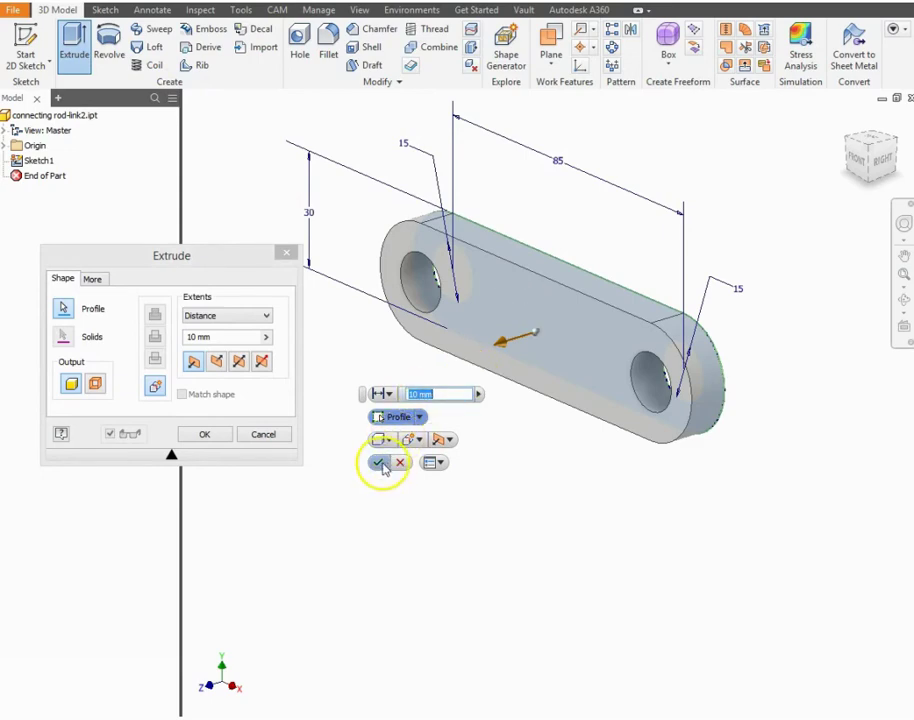
pyautogui.click(378, 462)
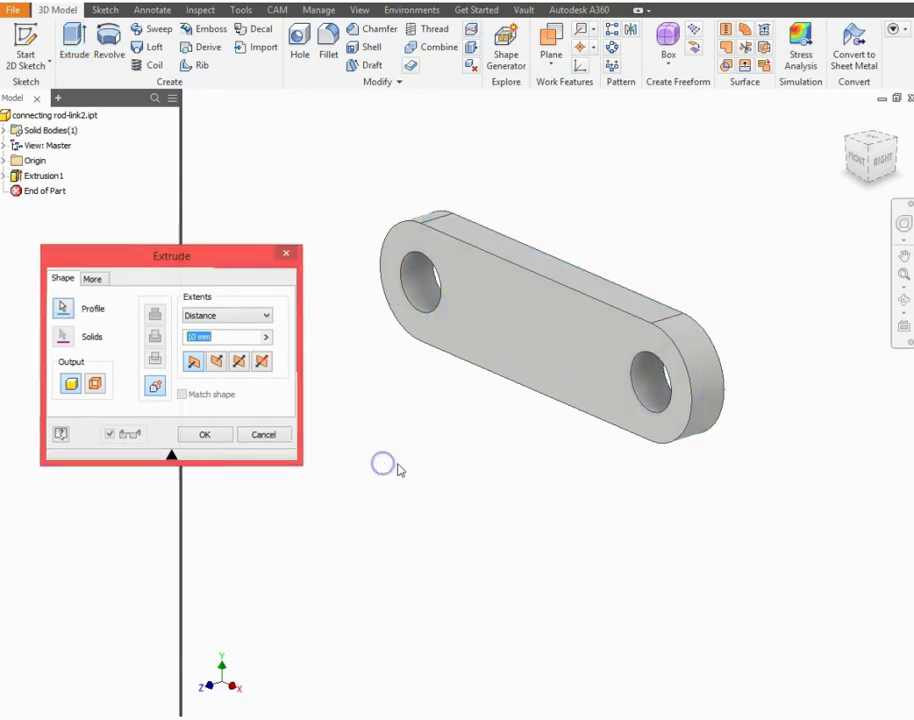
# Inspect the extruded connecting rod link and its two through holes from the front, underside and back
pyautogui.click(902, 300)
pyautogui.moveTo(634, 367); pyautogui.dragTo(716, 257)
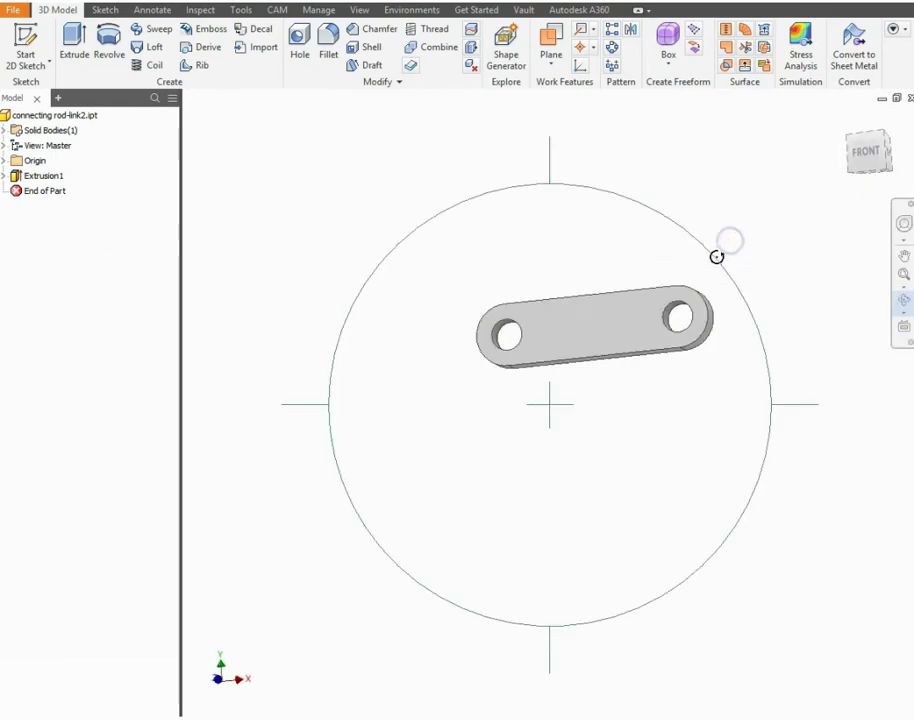
pyautogui.moveTo(540, 336); pyautogui.dragTo(581, 208)
pyautogui.scroll(-3, 638, 328)
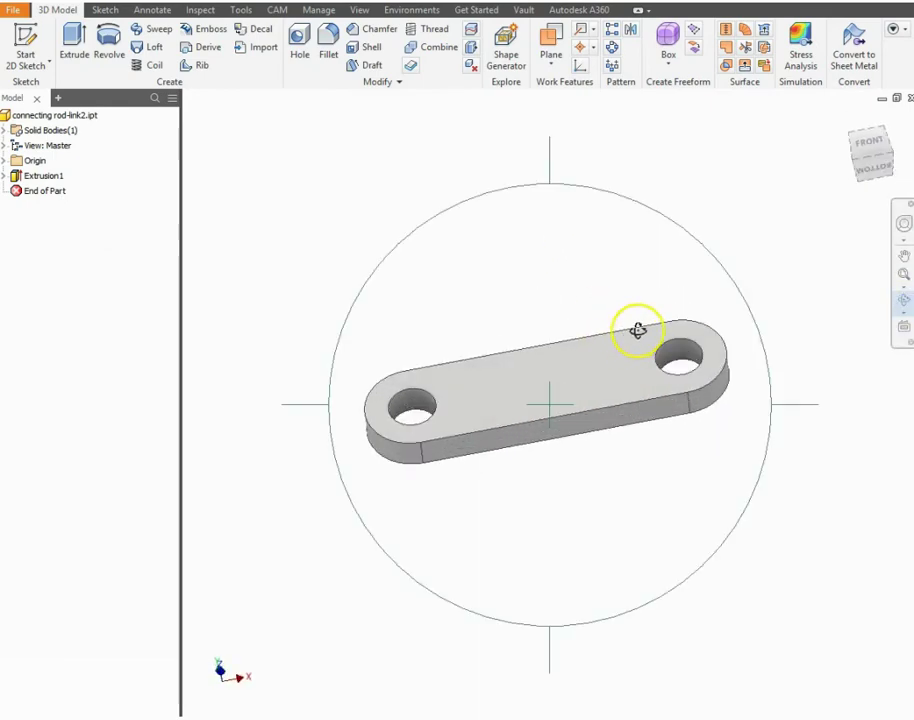
pyautogui.click(857, 180)
pyautogui.click(871, 128)
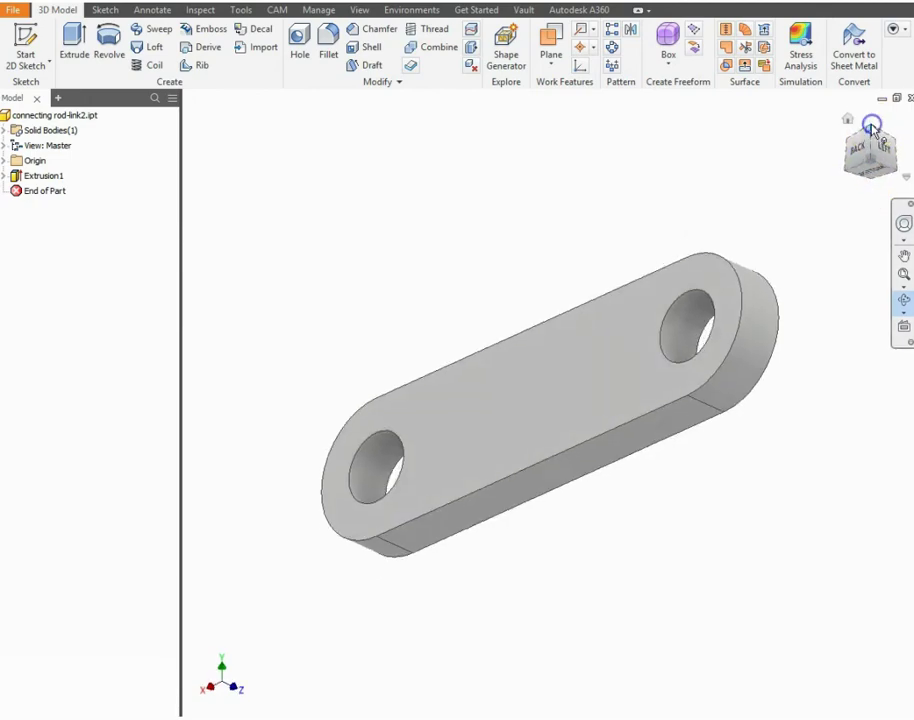
pyautogui.rightClick(300, 514)
pyautogui.click(346, 514)
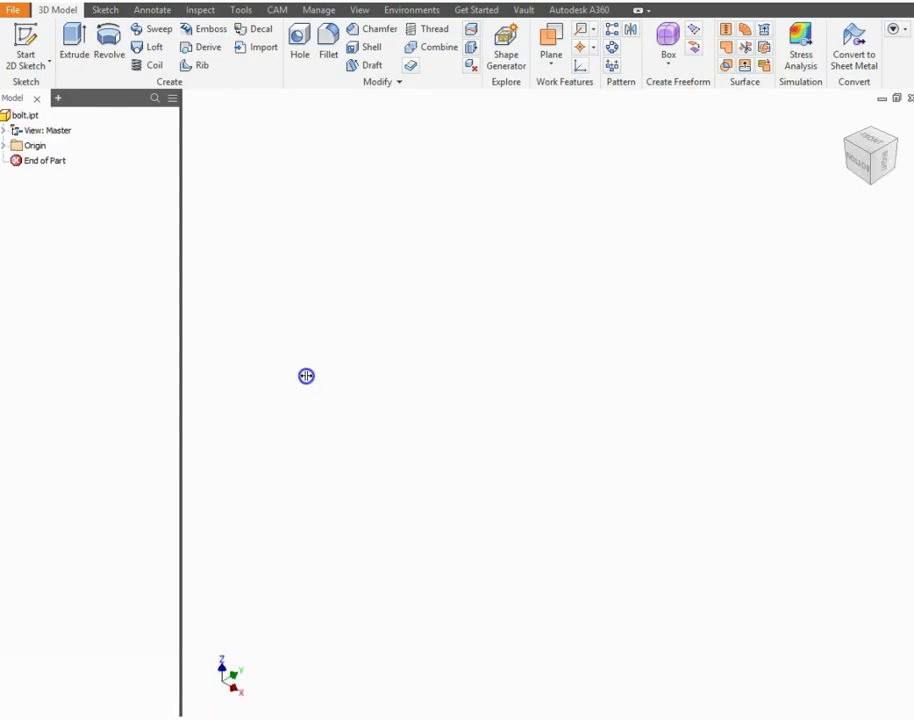
# Start a 2D sketch on the XY plane of the empty bolt part
pyautogui.click(21, 115)
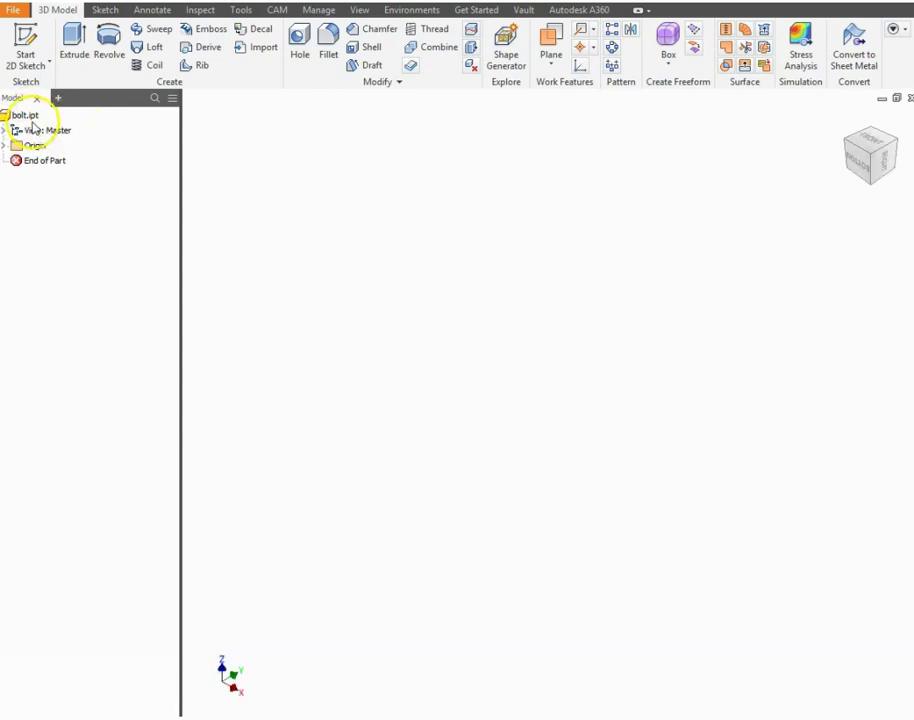
pyautogui.click(27, 37)
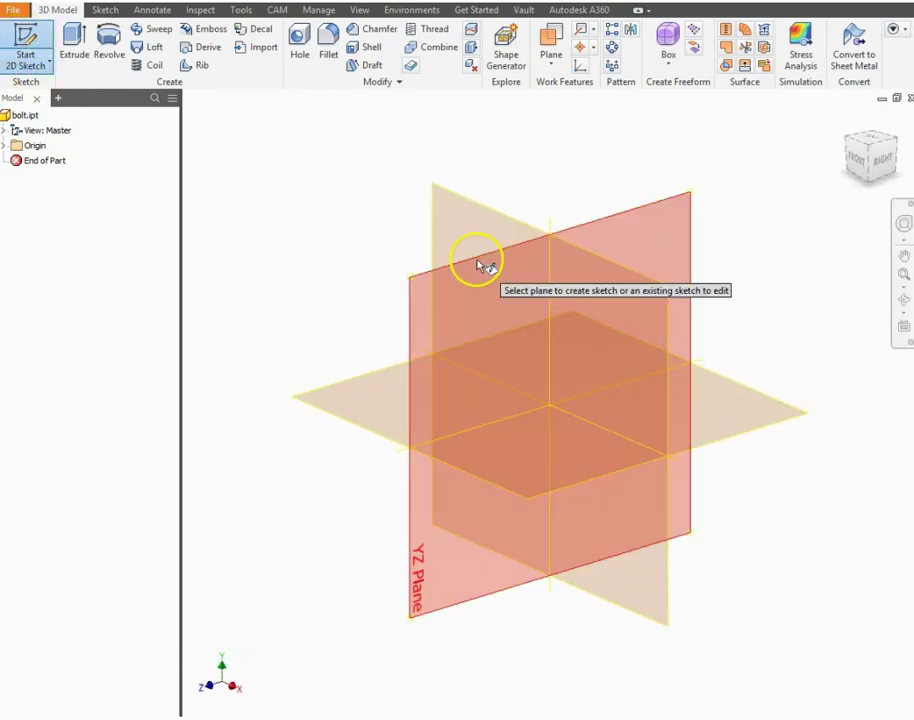
pyautogui.click(479, 212)
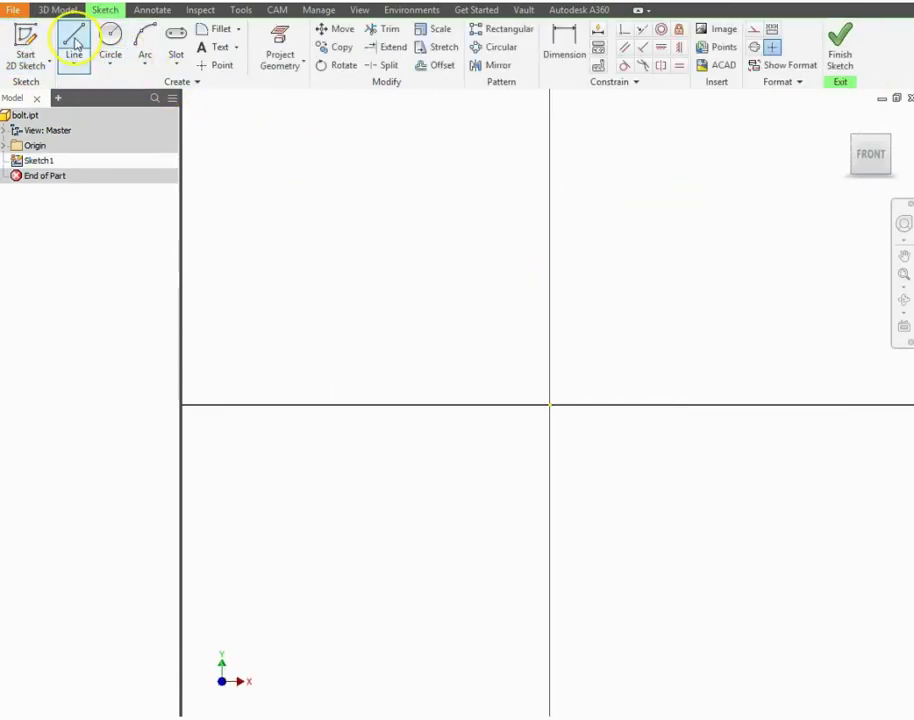
# Draw a closed stepped half-profile from the origin, about 31 mm long and 6 mm high, with a 2 mm step down to the shank
pyautogui.click(75, 42)
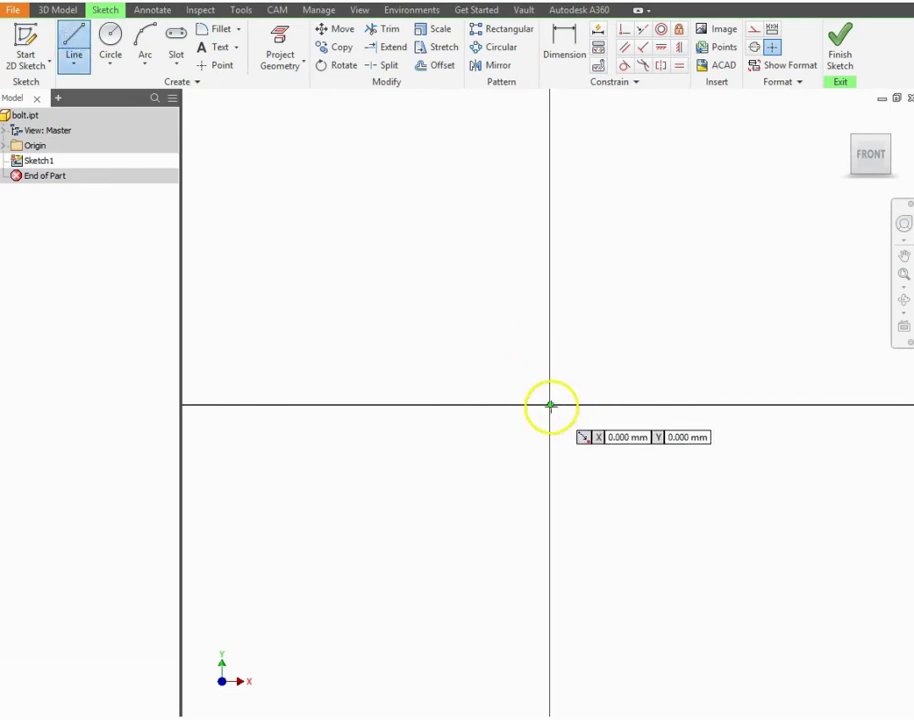
pyautogui.click(550, 406)
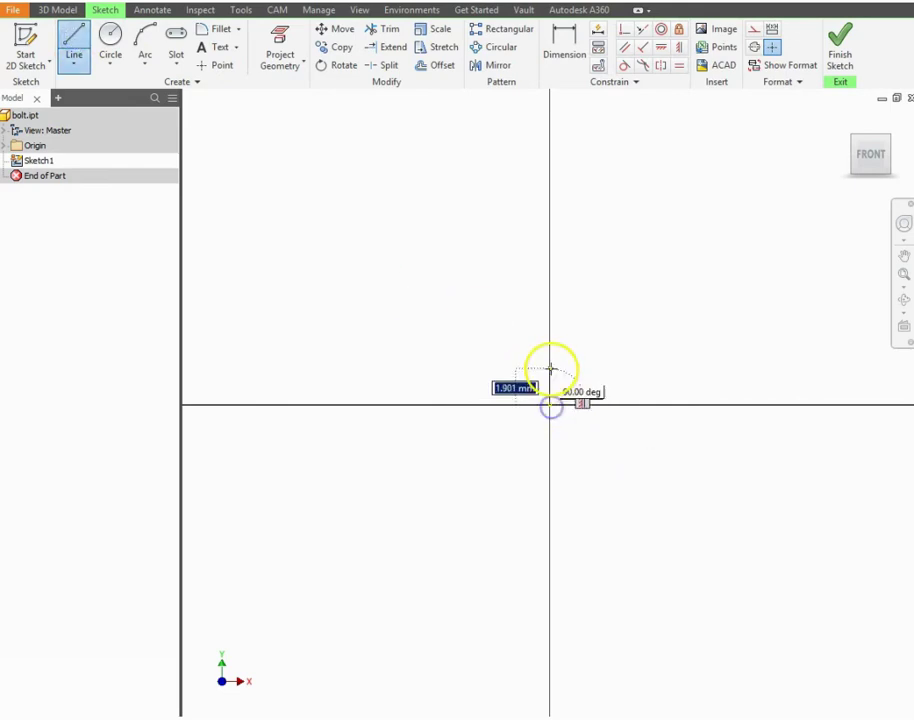
pyautogui.click(549, 294)
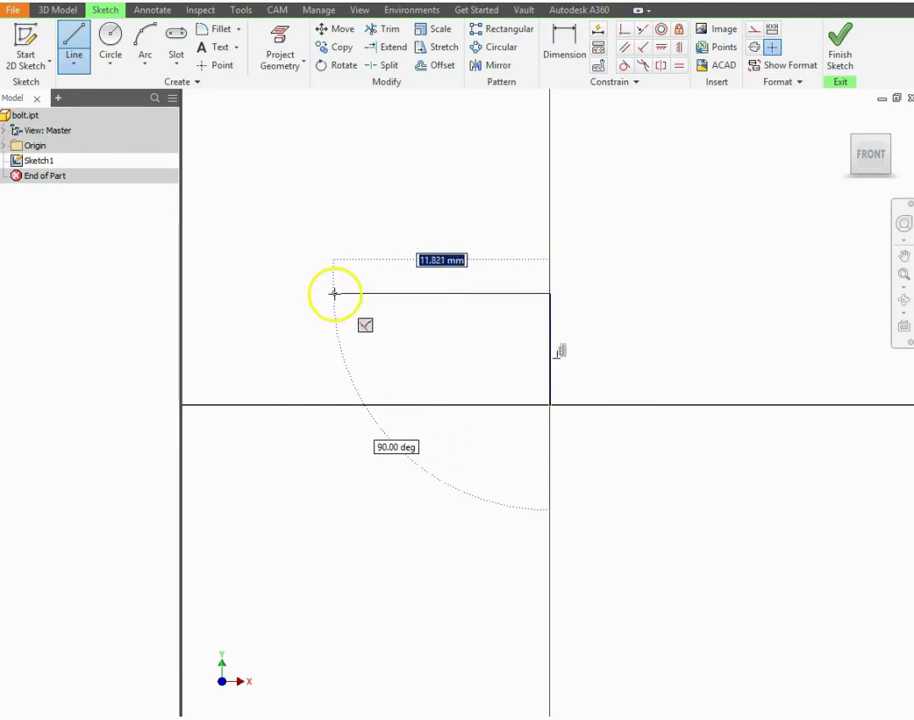
pyautogui.click(328, 293)
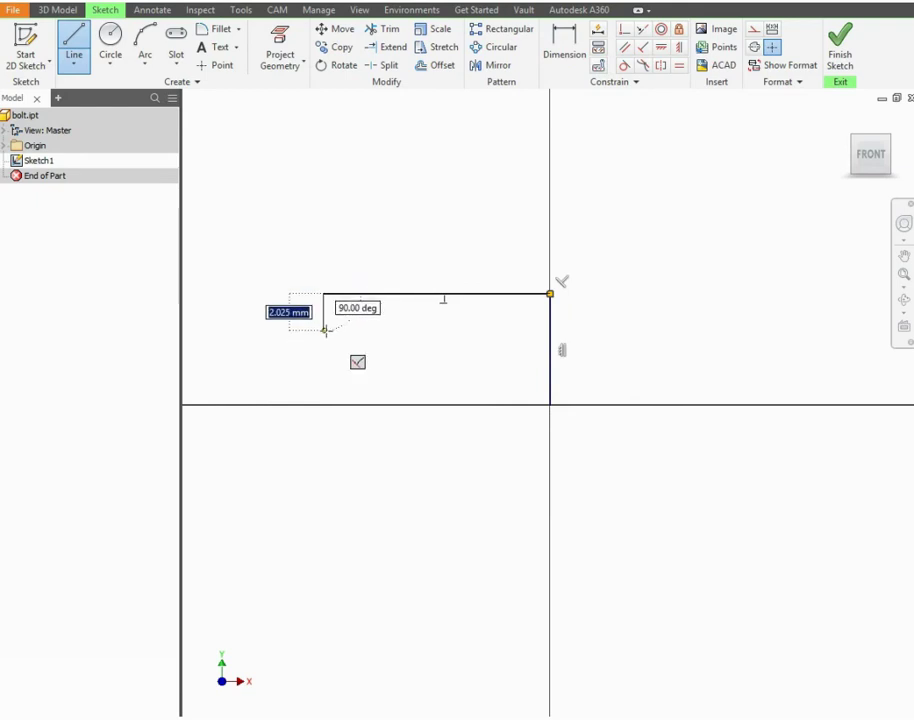
pyautogui.click(324, 330)
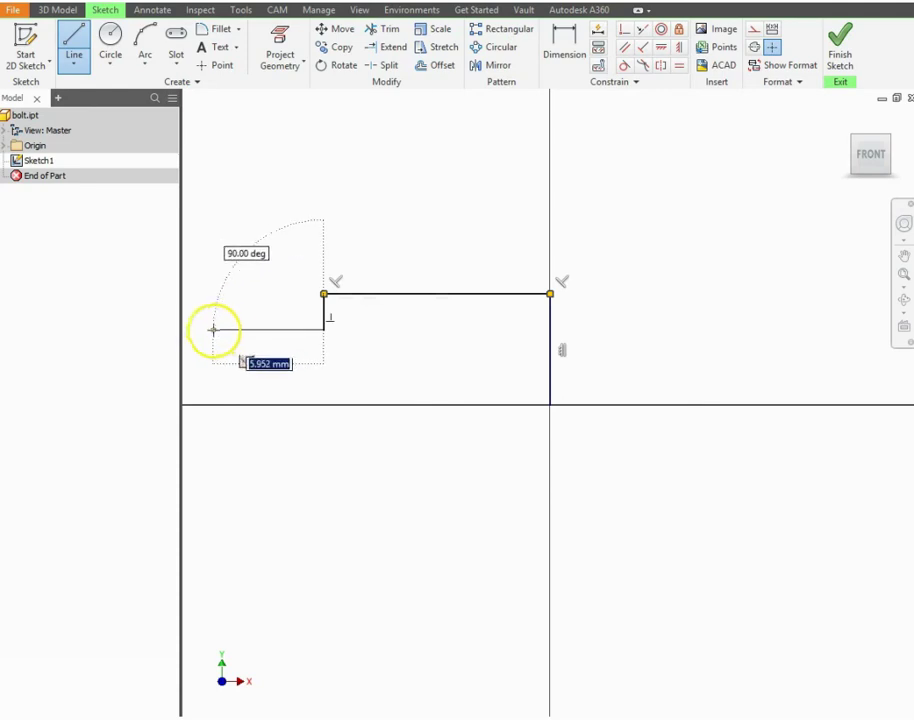
pyautogui.scroll(-8, 414, 363)
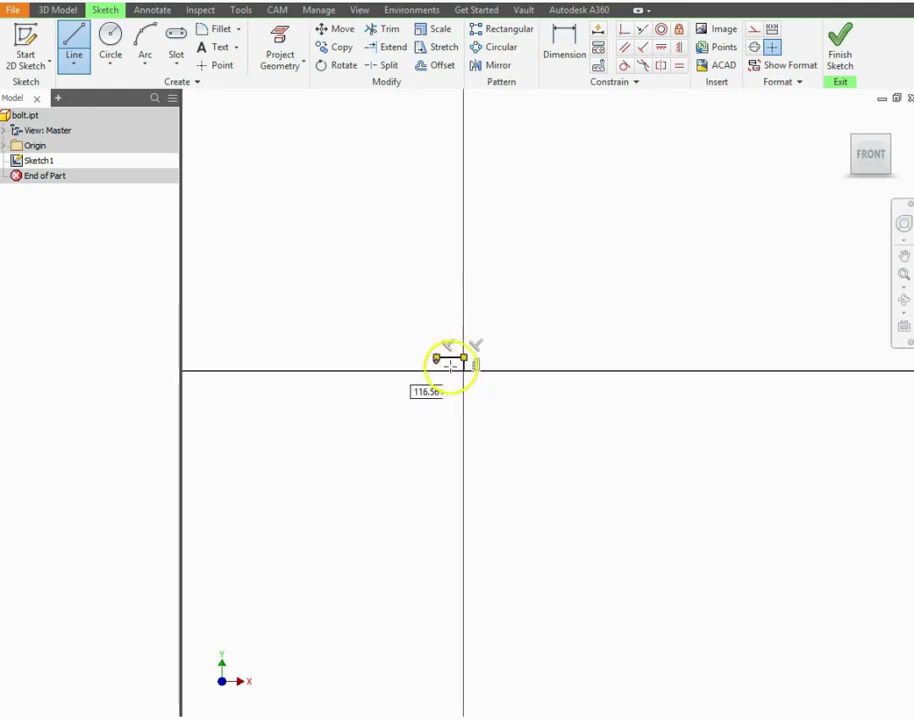
pyautogui.scroll(6, 440, 362)
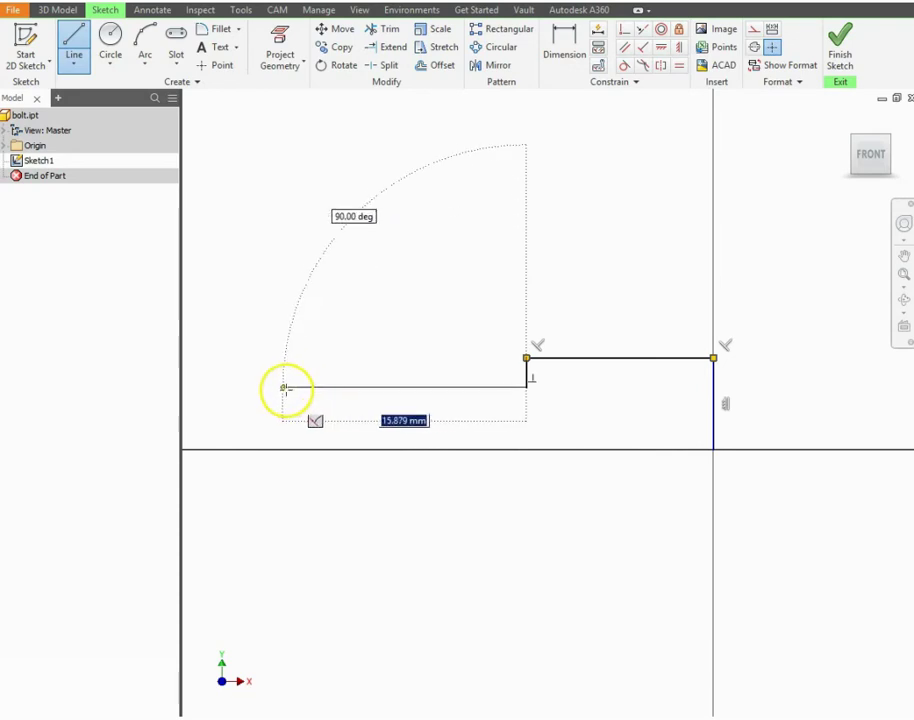
pyautogui.click(244, 390)
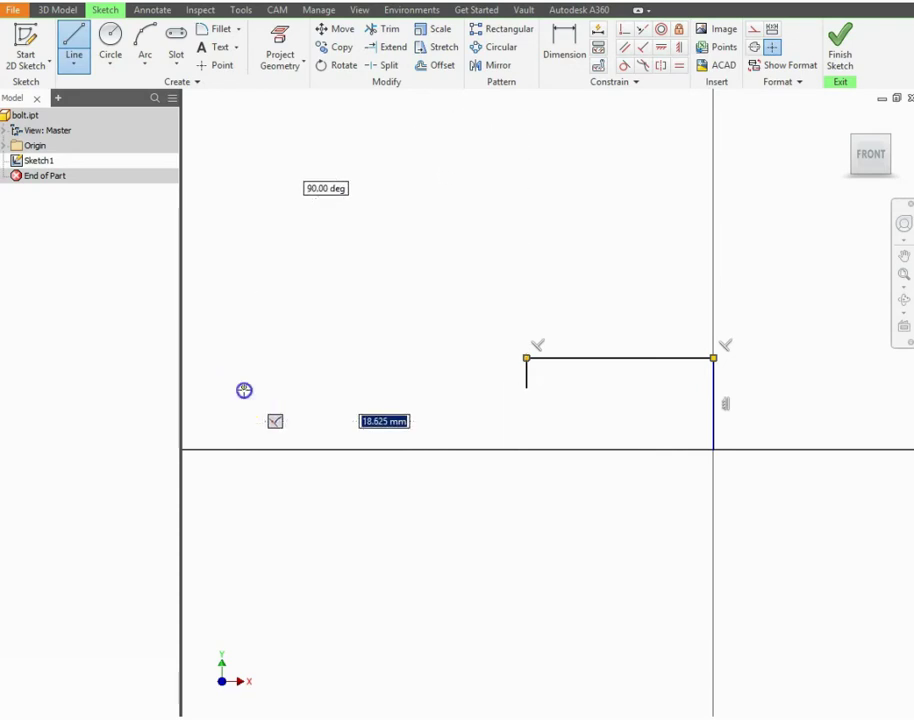
pyautogui.click(241, 449)
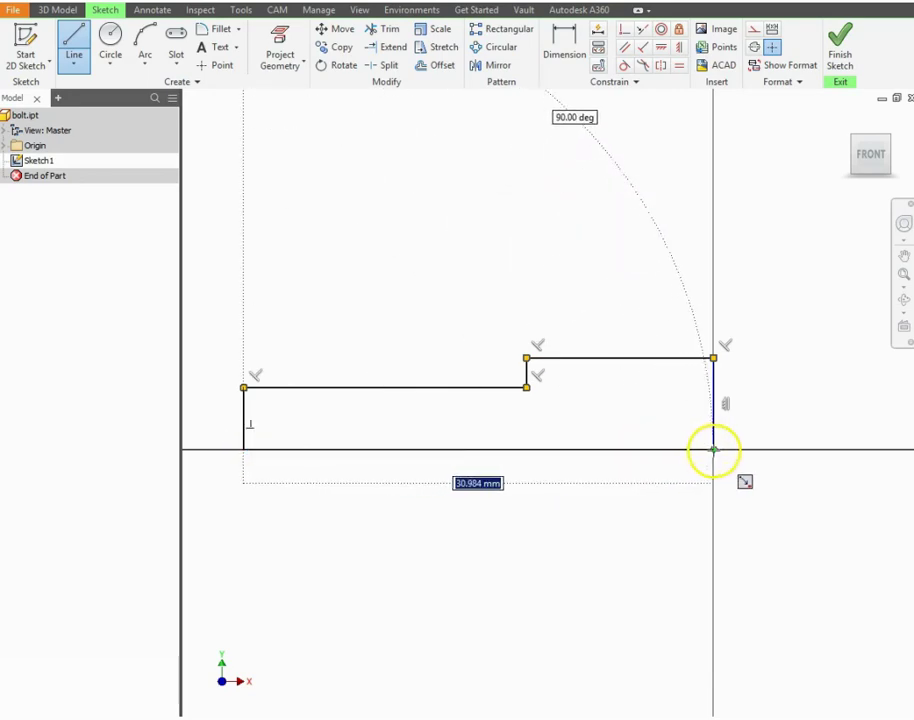
pyautogui.click(713, 449)
pyautogui.rightClick(641, 297)
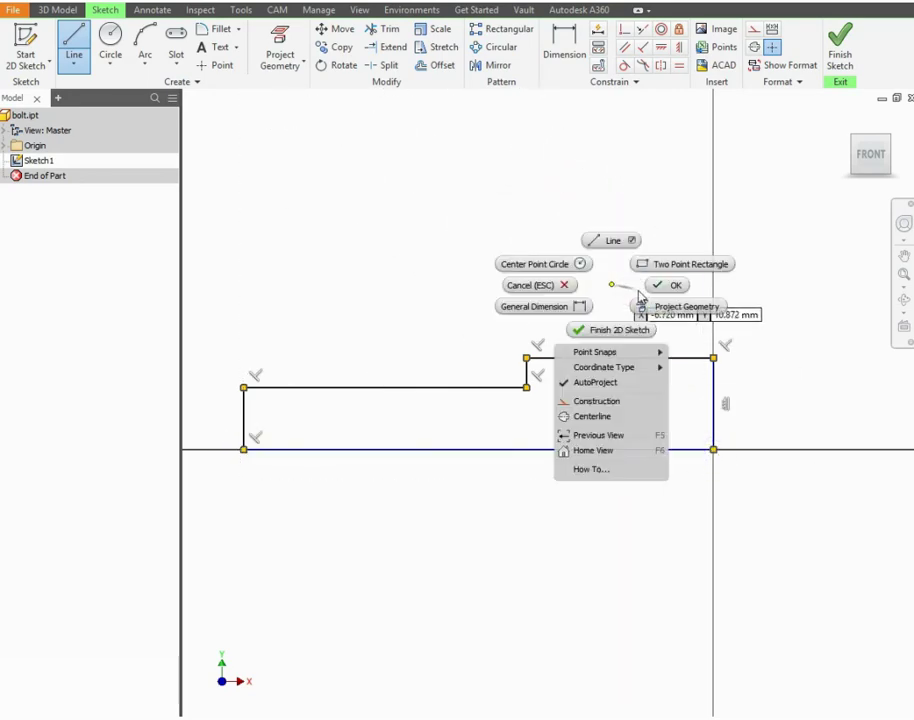
pyautogui.click(660, 287)
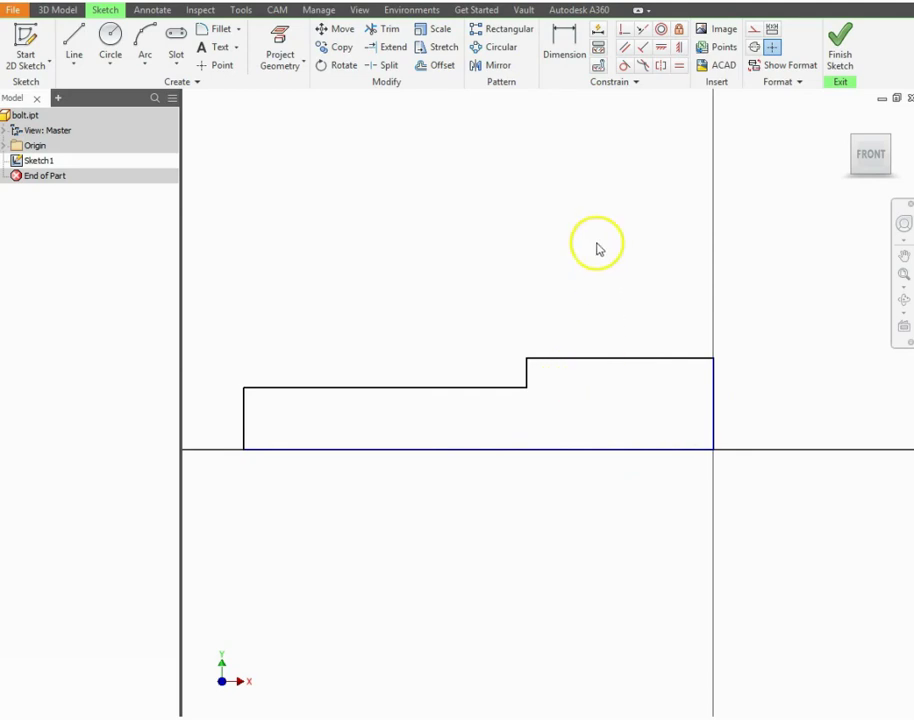
# Dimension the height of the vertical edge at the origin as 9 mm
pyautogui.click(558, 52)
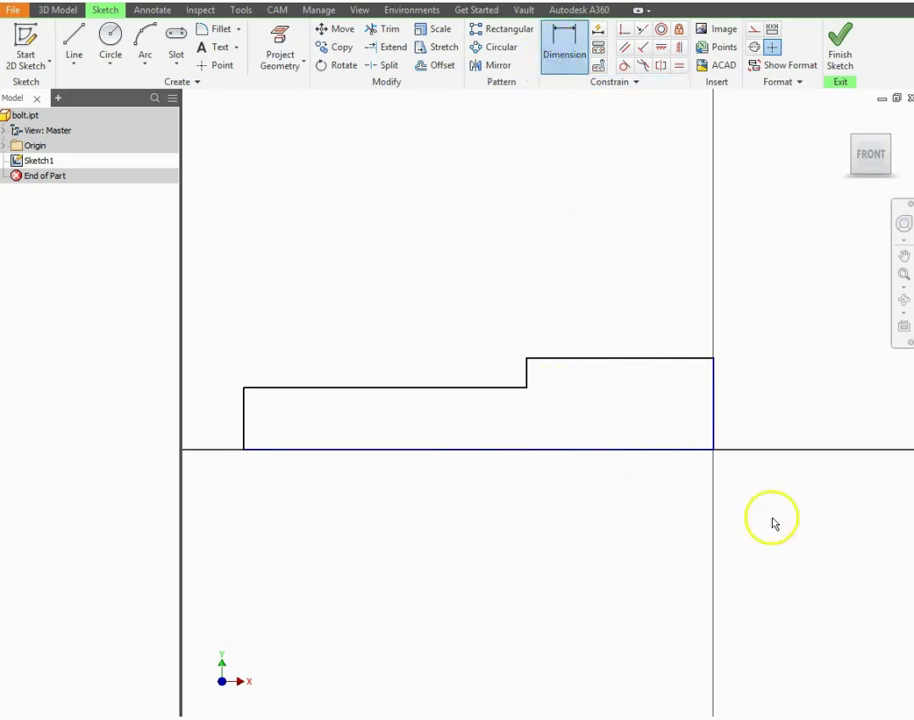
pyautogui.click(714, 406)
pyautogui.click(778, 408)
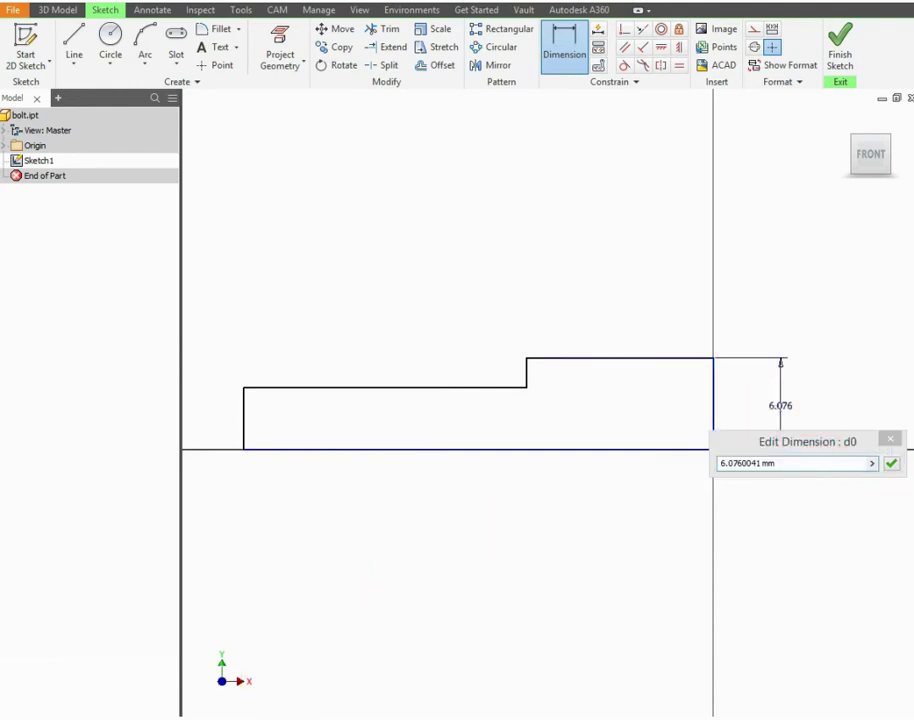
pyautogui.moveTo(842, 464); pyautogui.dragTo(717, 469)
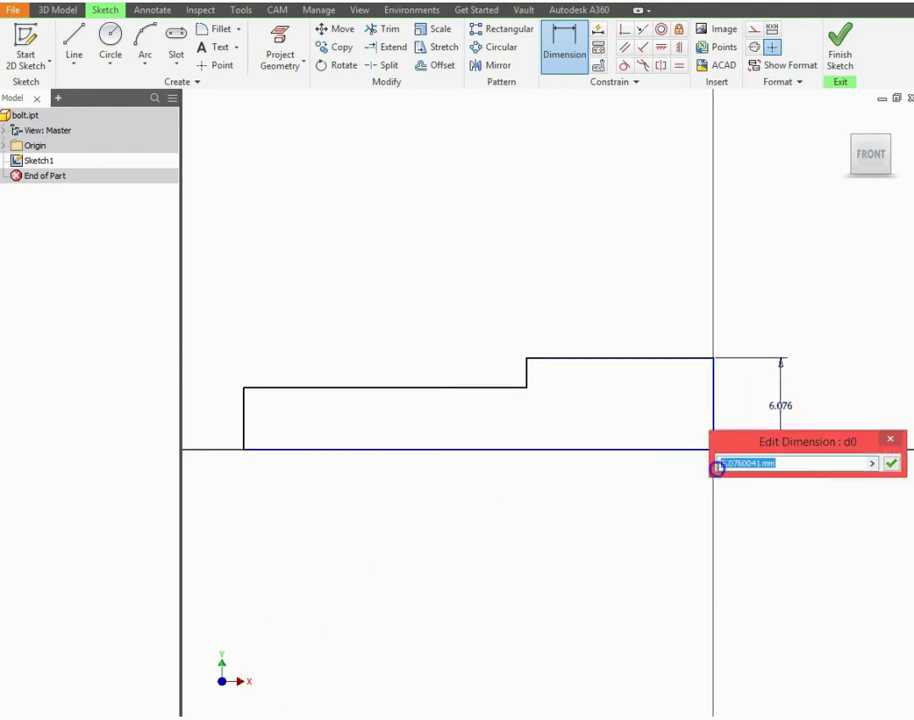
pyautogui.write('6')
pyautogui.press('Return')
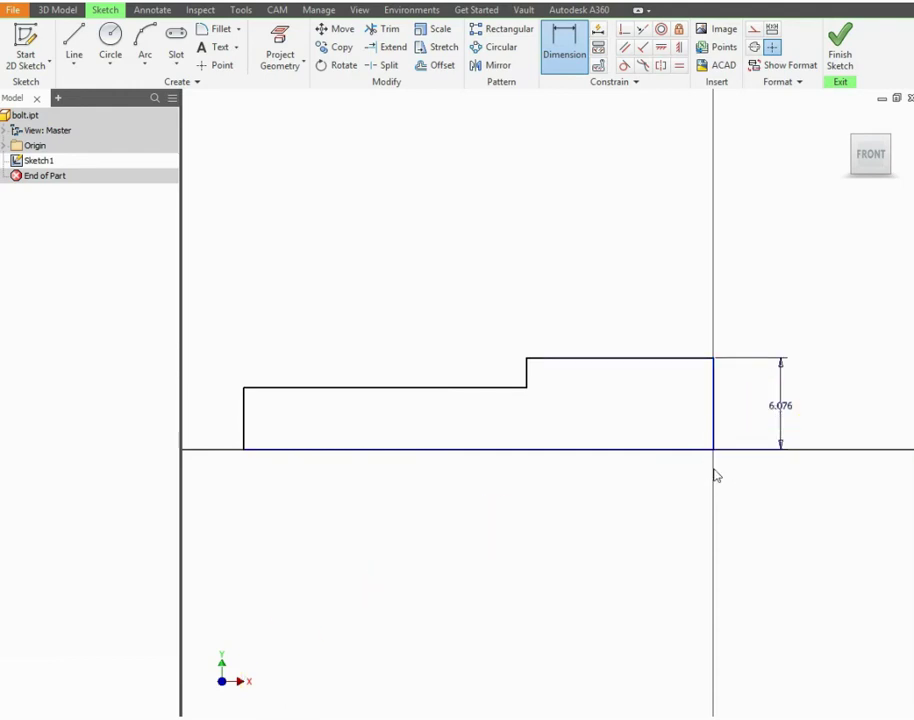
pyautogui.click(775, 486)
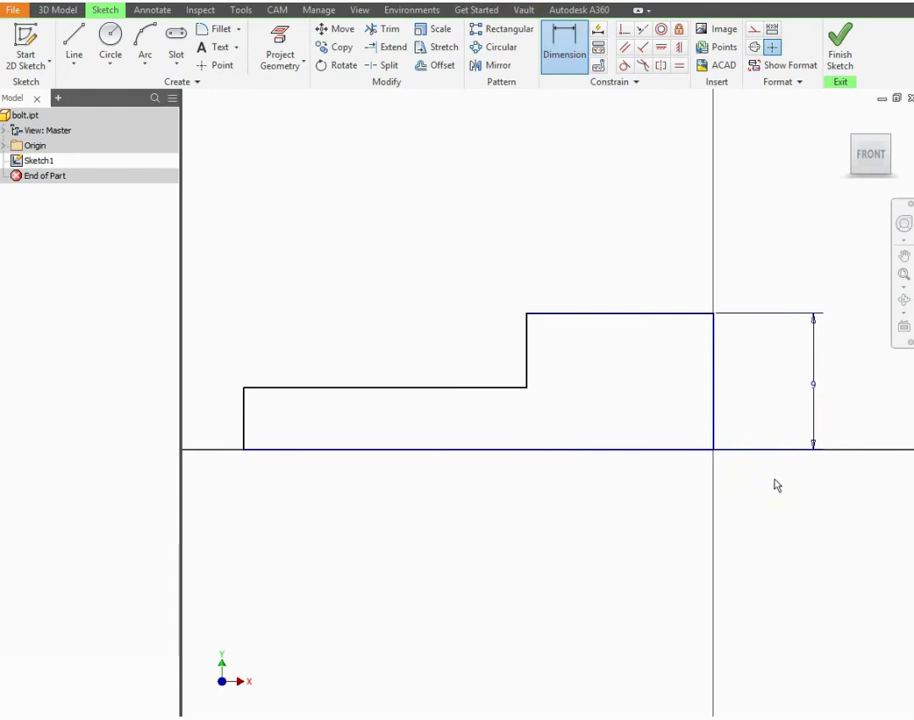
# Dimension the upper horizontal edge of the bolt head as 12 mm and the short vertical step edge as 3 mm
pyautogui.click(641, 324)
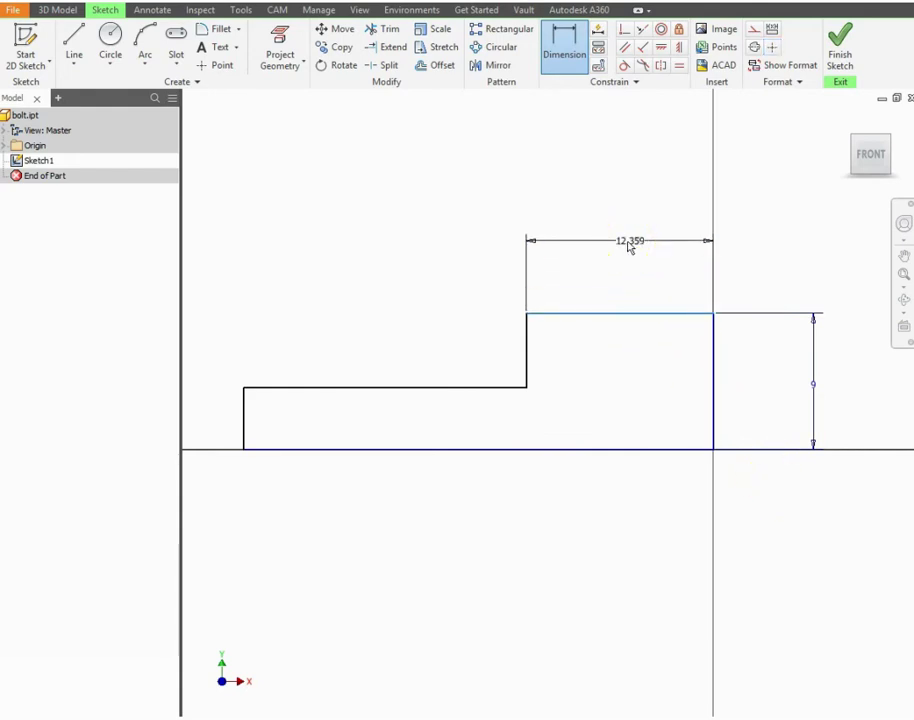
pyautogui.click(629, 247)
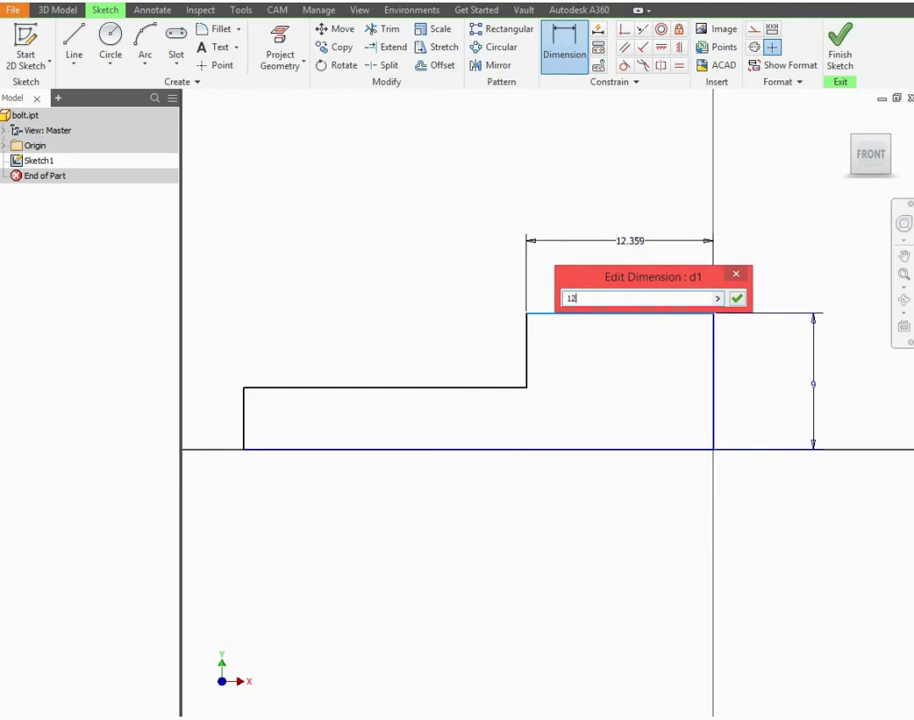
pyautogui.press('Return')
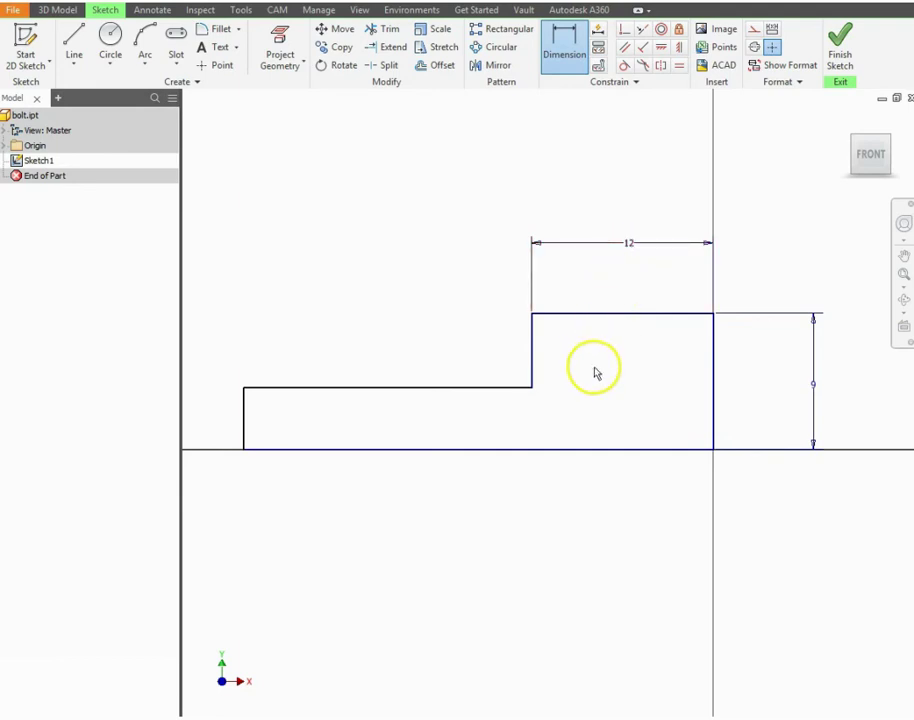
pyautogui.click(533, 349)
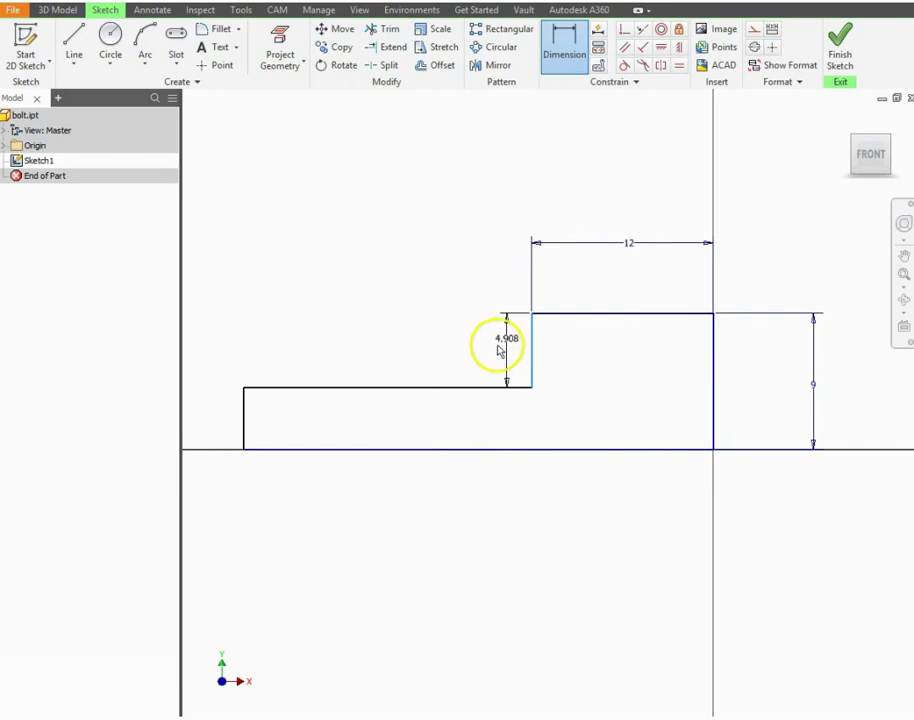
pyautogui.click(499, 349)
pyautogui.press('Return')
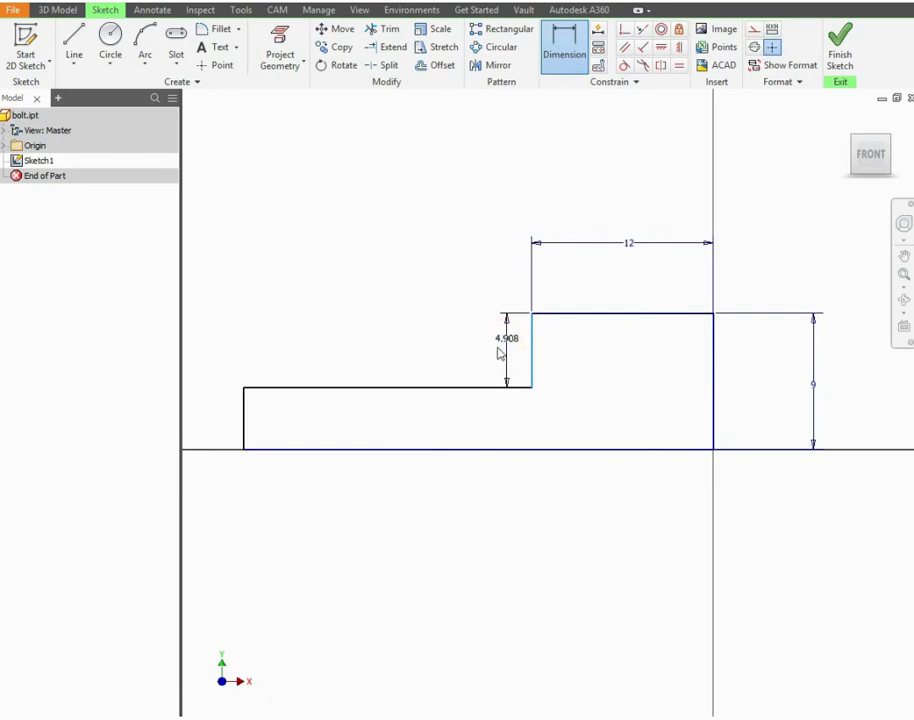
pyautogui.click(545, 403)
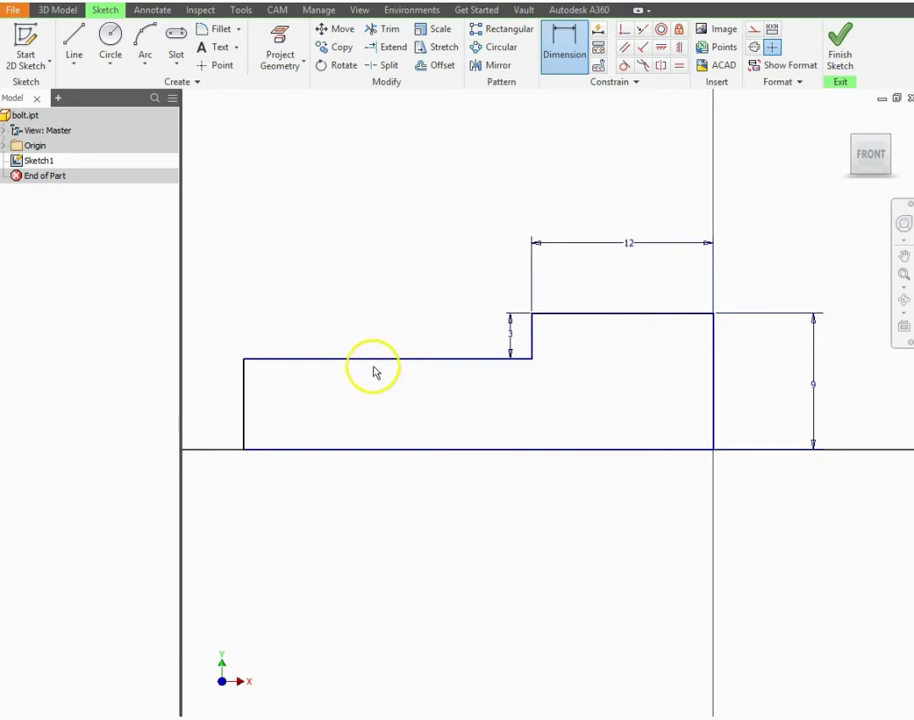
# Dimension the shank's upper horizontal edge as 20 mm, placing the dimension above the profile
pyautogui.click(329, 360)
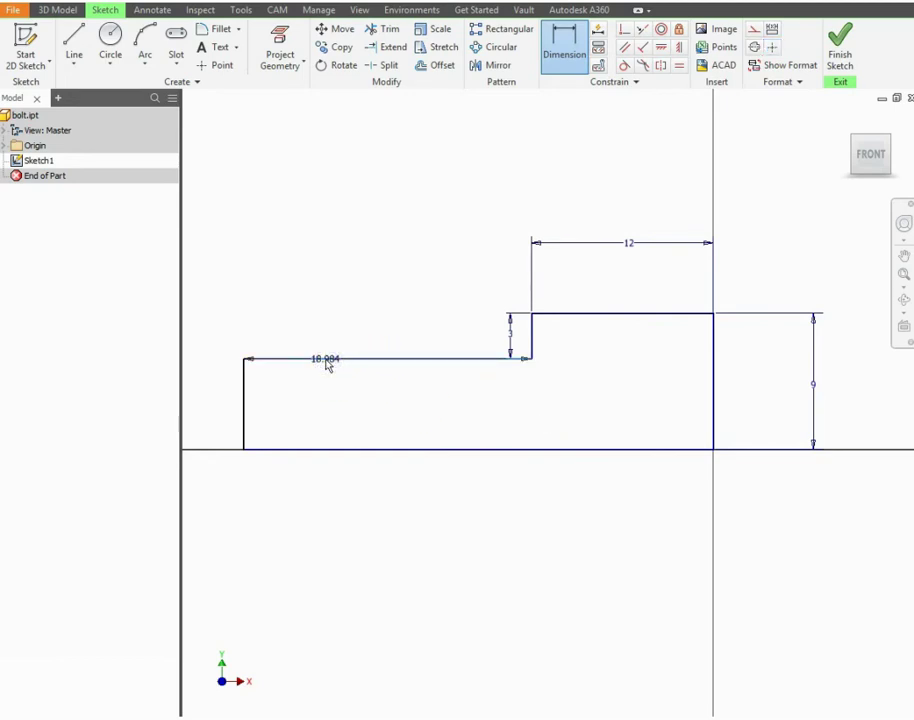
pyautogui.moveTo(327, 366); pyautogui.dragTo(326, 289)
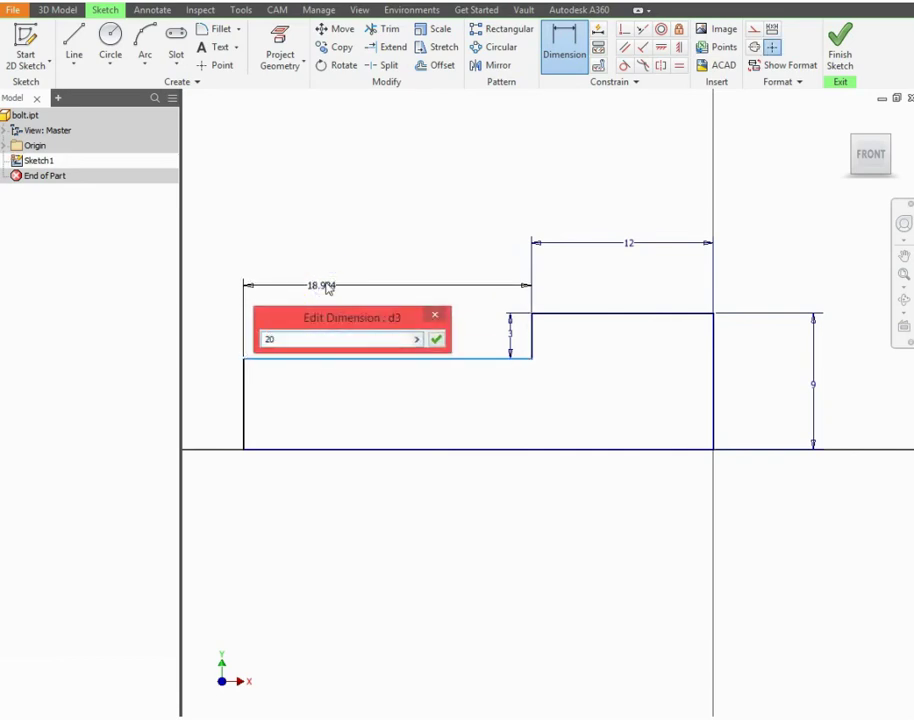
pyautogui.write('20')
pyautogui.press('Return')
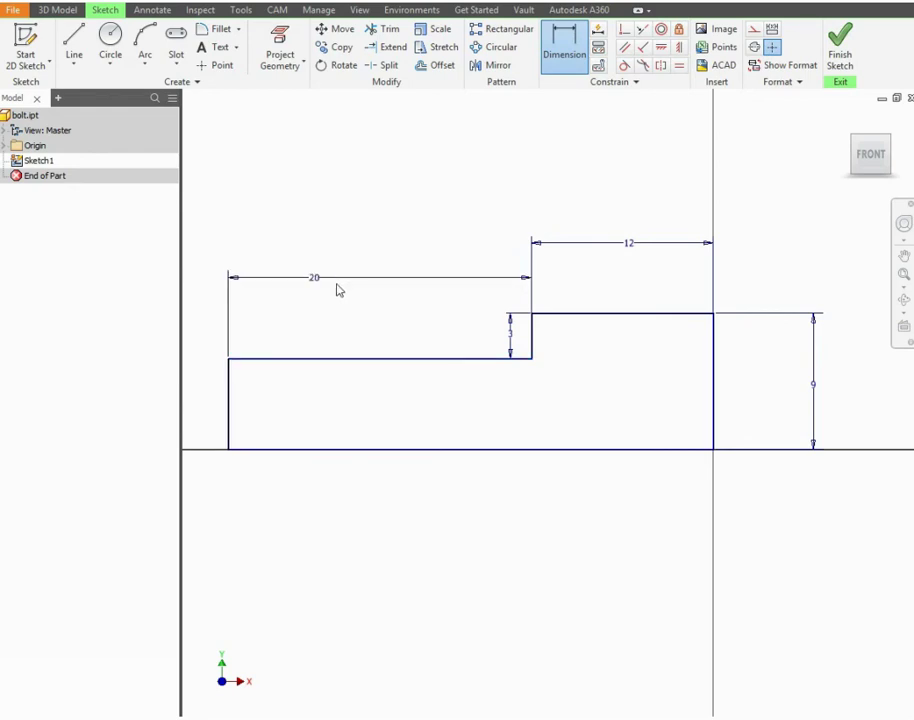
# Finish the profile sketch and revolve it fully around its long lower edge to form the bolt body
pyautogui.click(840, 43)
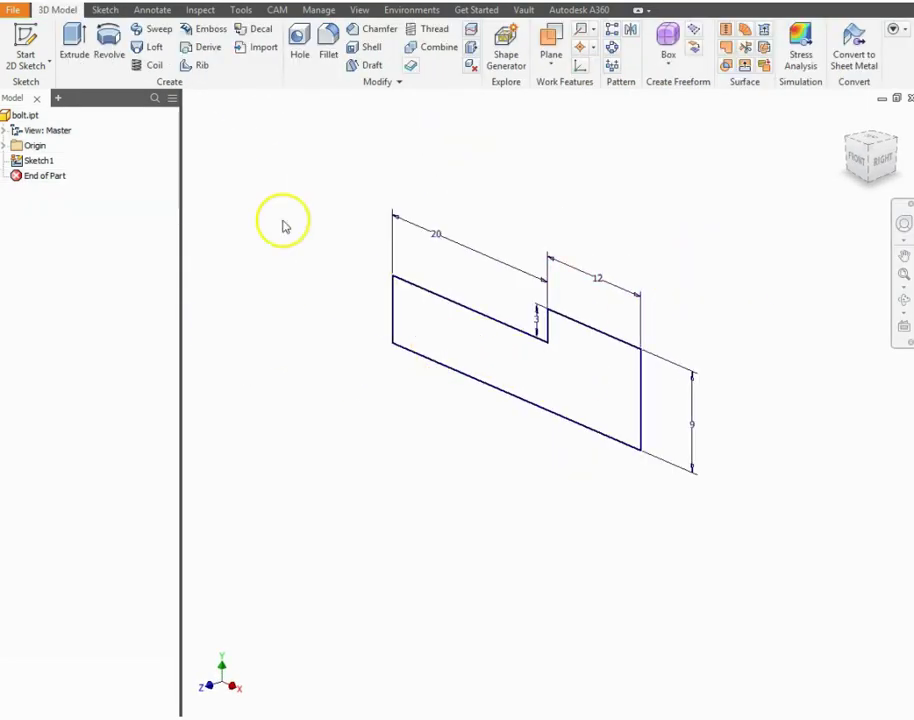
pyautogui.click(107, 45)
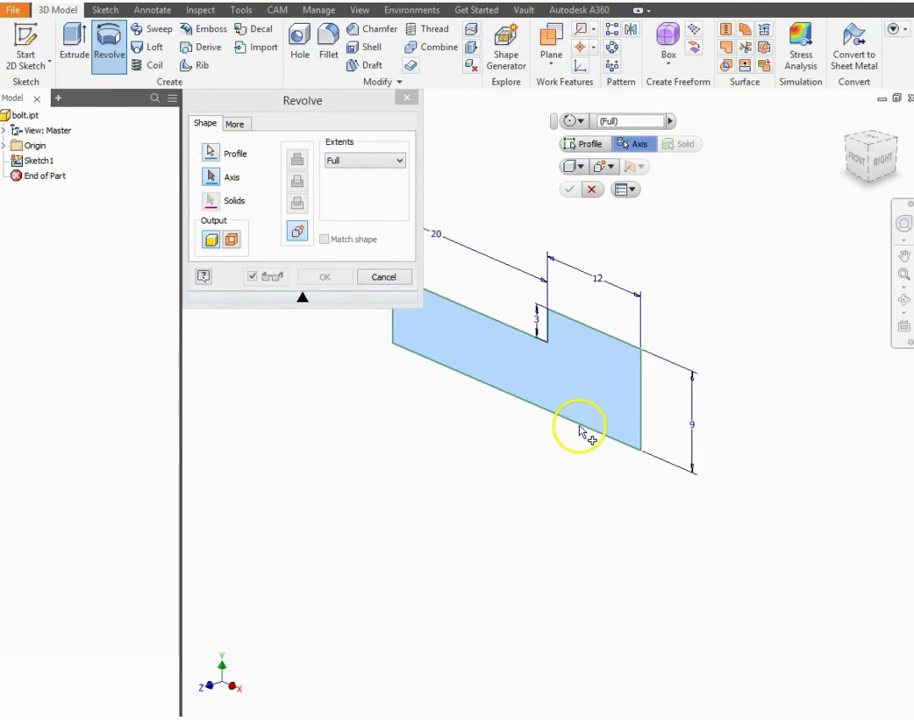
pyautogui.click(615, 443)
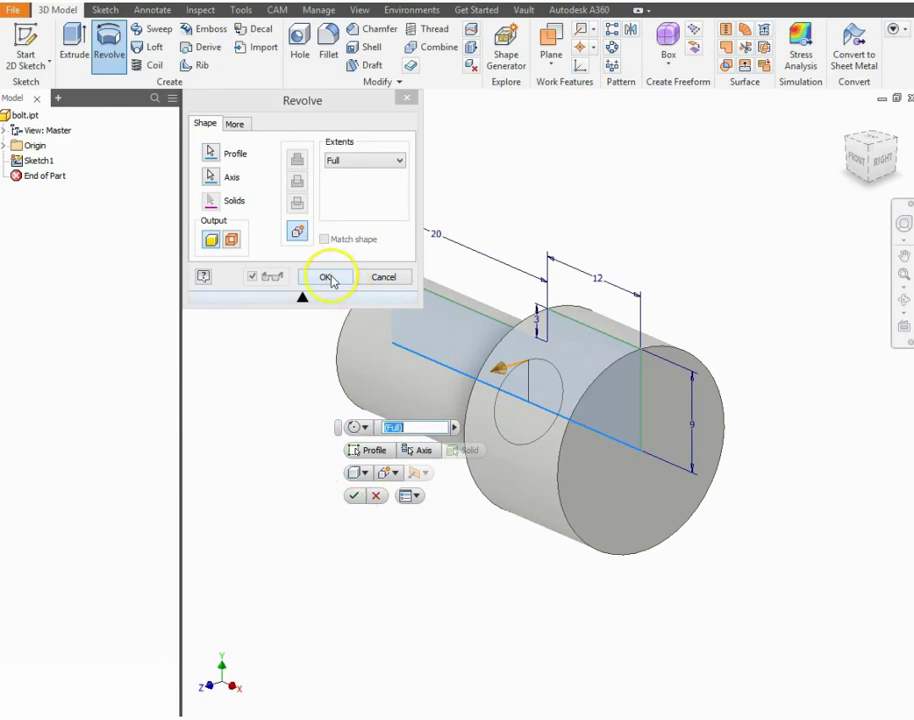
pyautogui.click(328, 279)
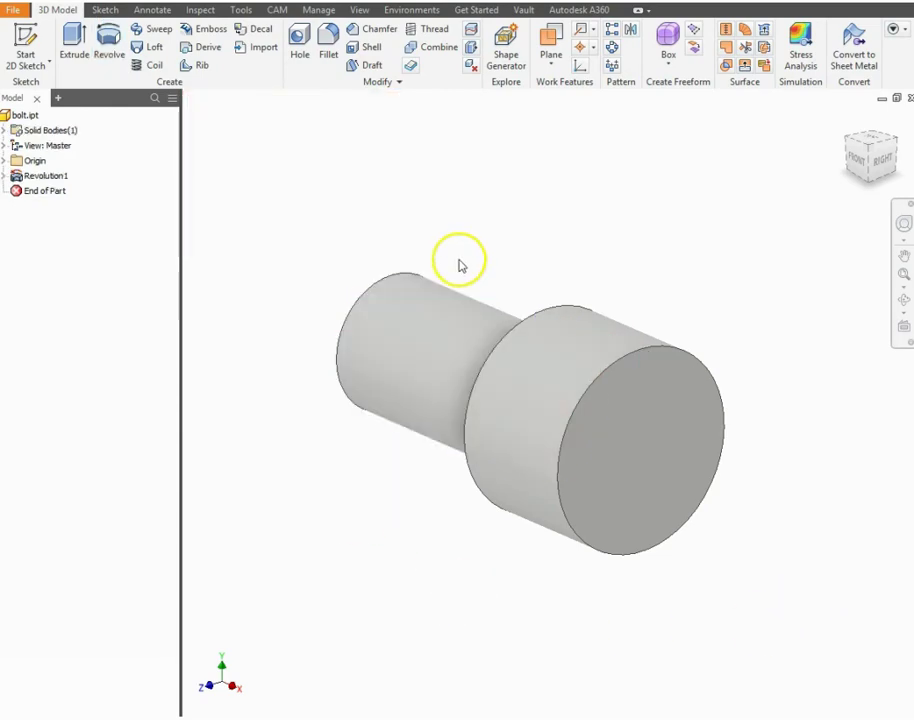
# Chamfer the outer circular edge of the bolt head and the end edge of the shank by 1 mm
pyautogui.click(871, 155)
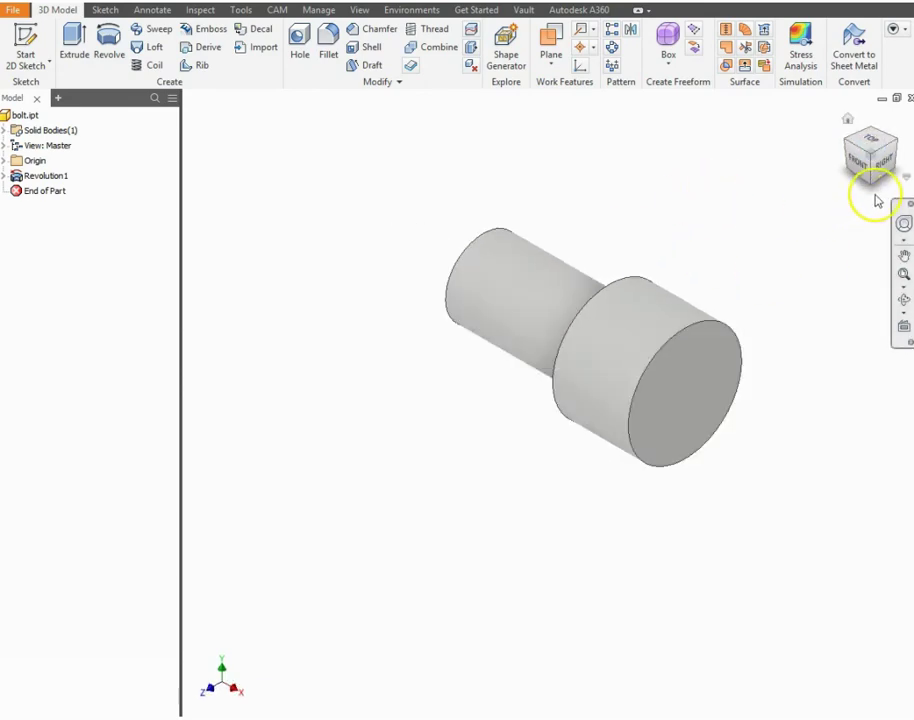
pyautogui.click(897, 177)
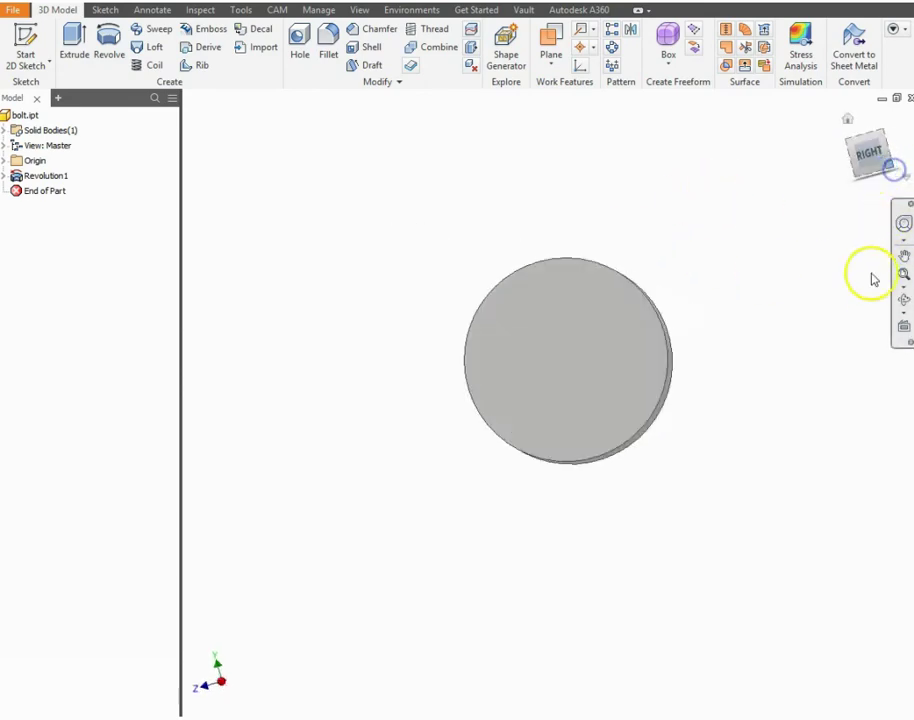
pyautogui.scroll(-4, 786, 381)
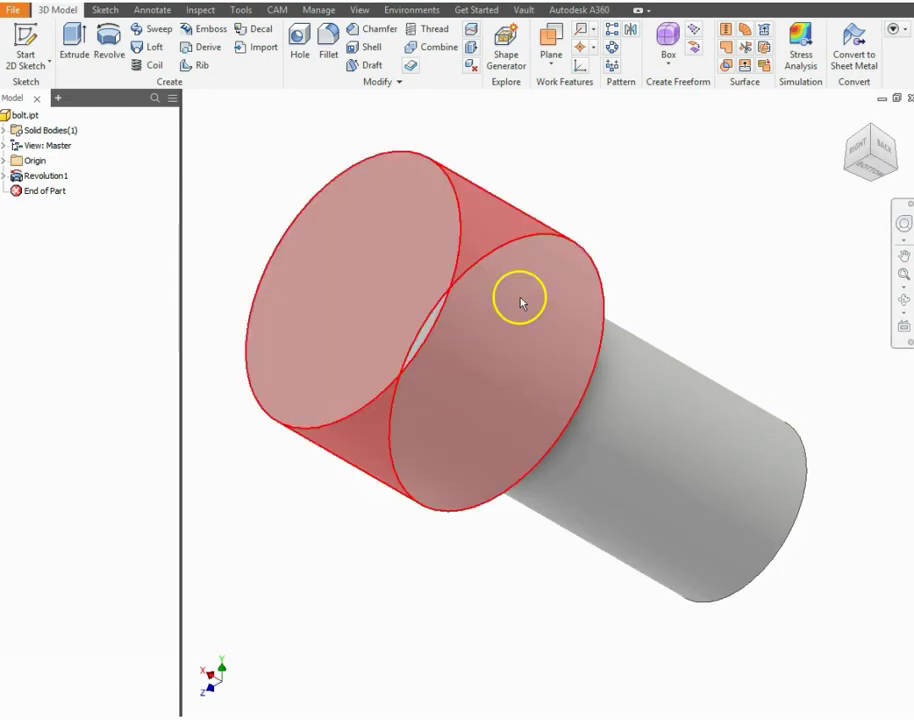
pyautogui.click(352, 30)
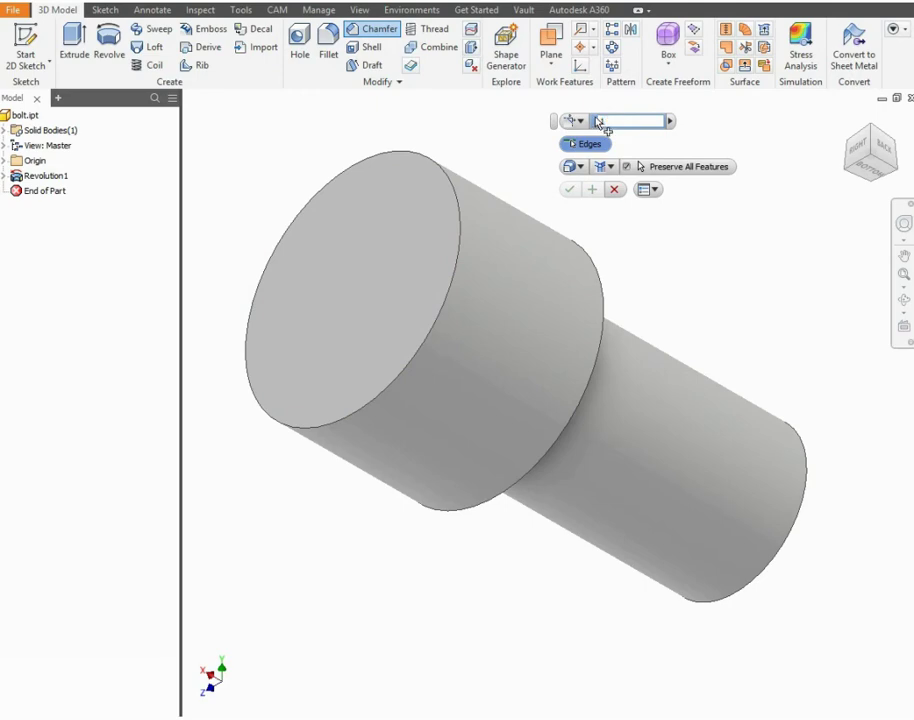
pyautogui.write('1')
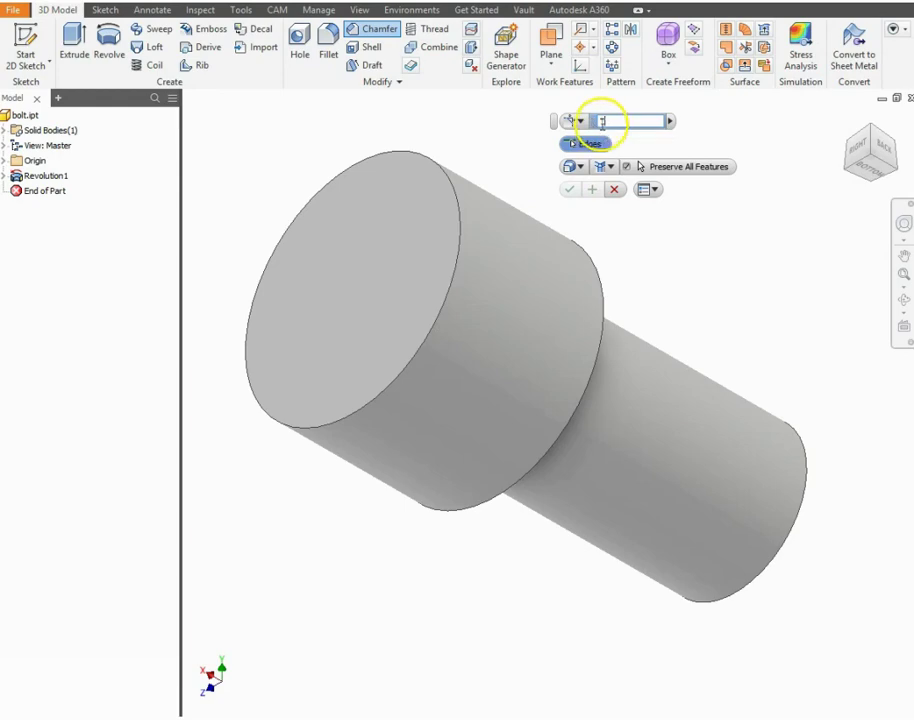
pyautogui.click(456, 204)
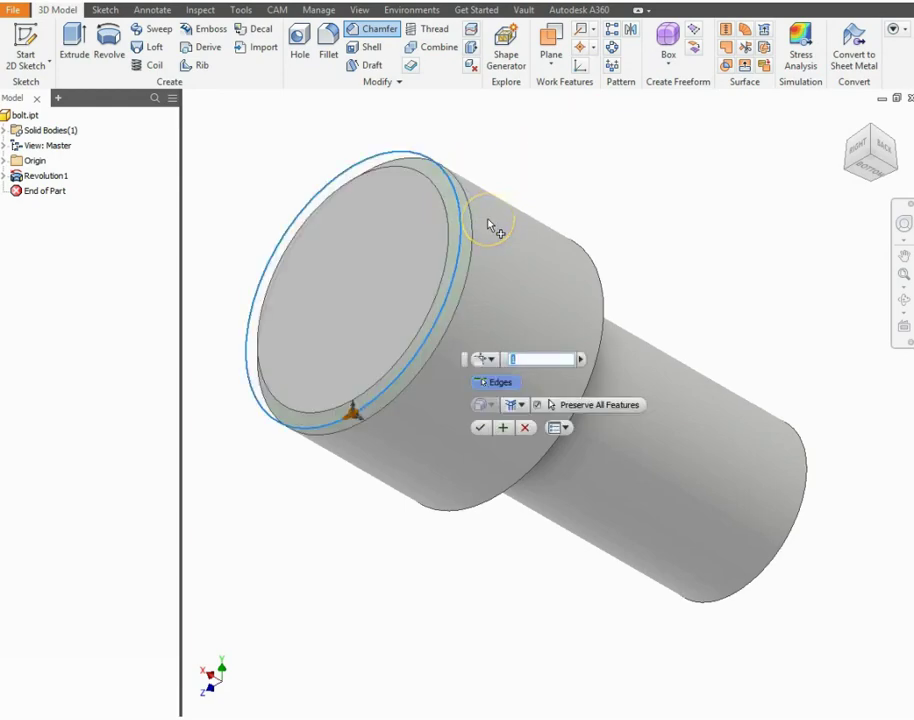
pyautogui.click(807, 457)
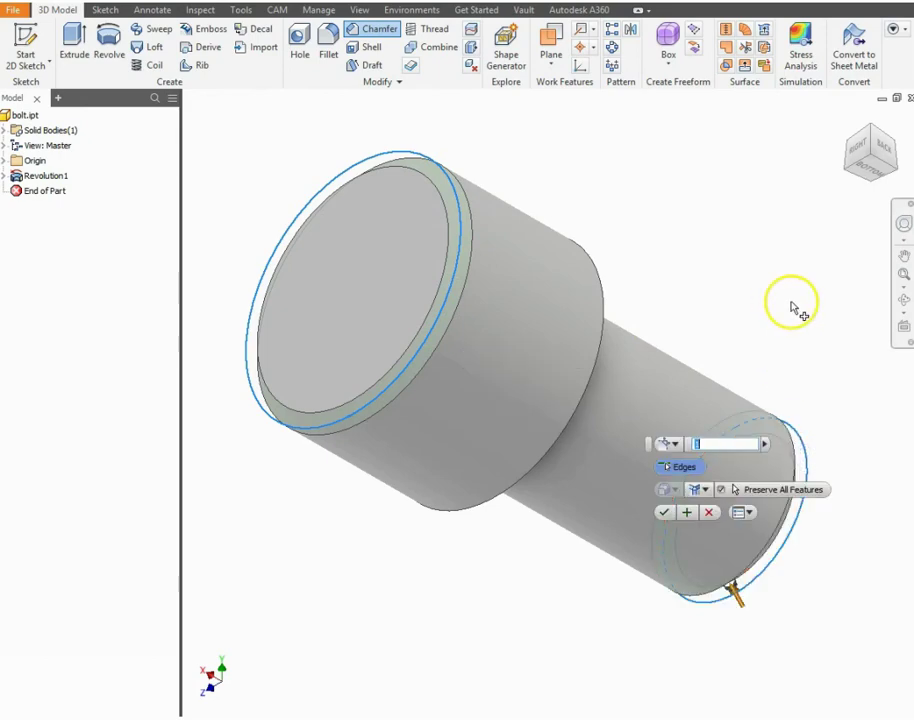
pyautogui.click(663, 512)
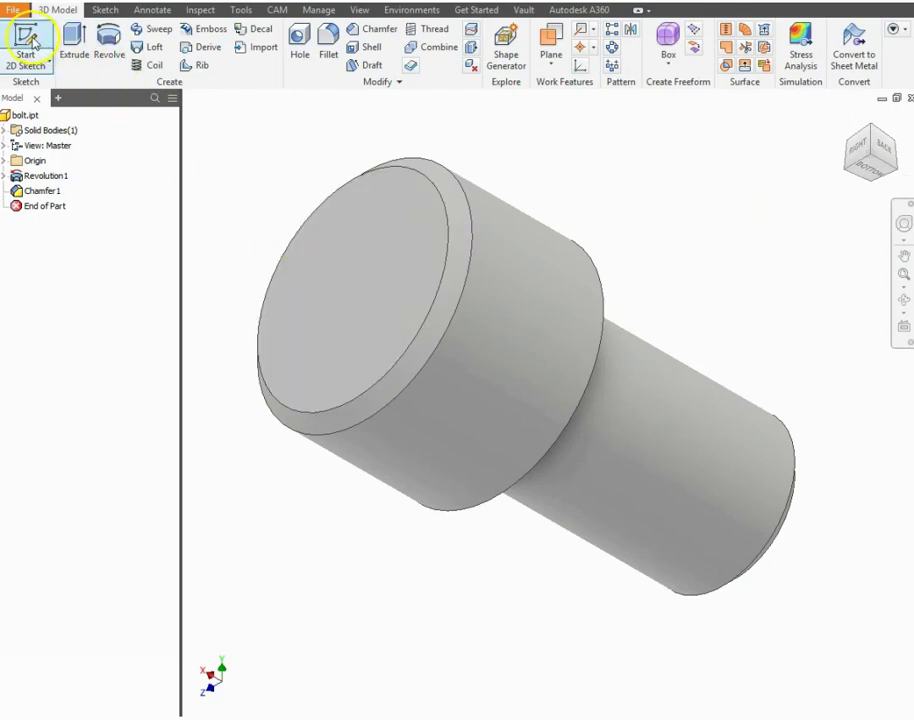
# Sketch a six-sided polygon on the bolt head's end face, centred at the origin with a vertex straight up, about 6.3 mm across flats
pyautogui.click(30, 40)
pyautogui.click(406, 266)
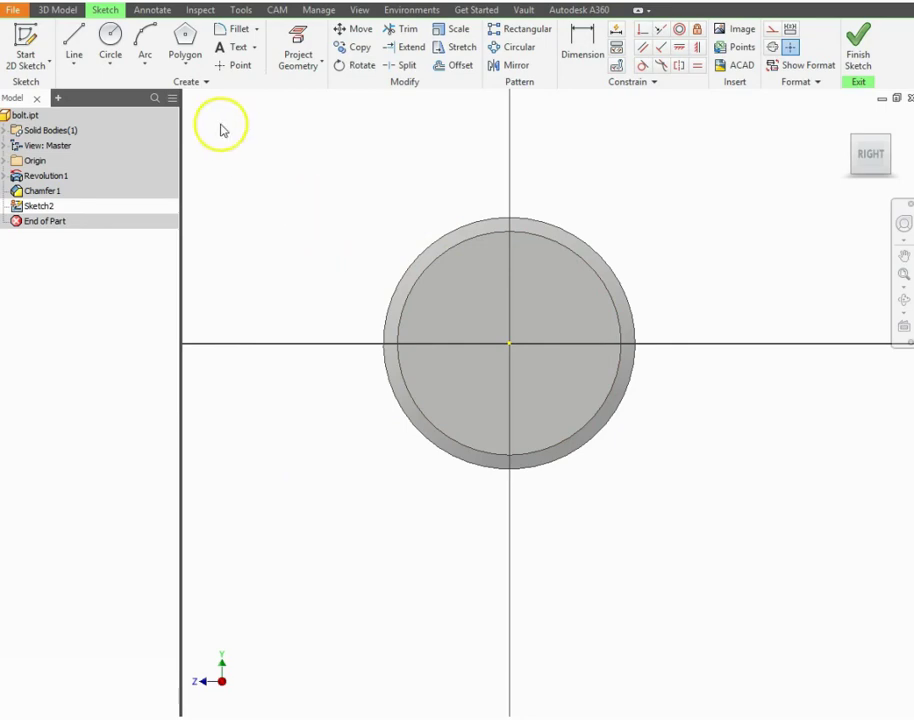
pyautogui.click(187, 44)
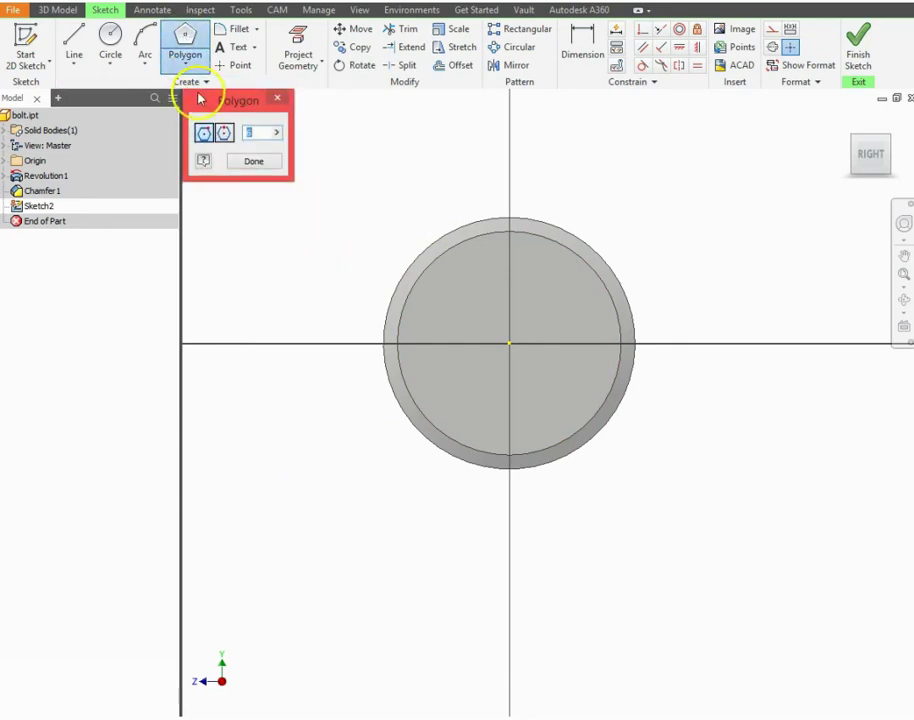
pyautogui.click(184, 63)
pyautogui.click(147, 364)
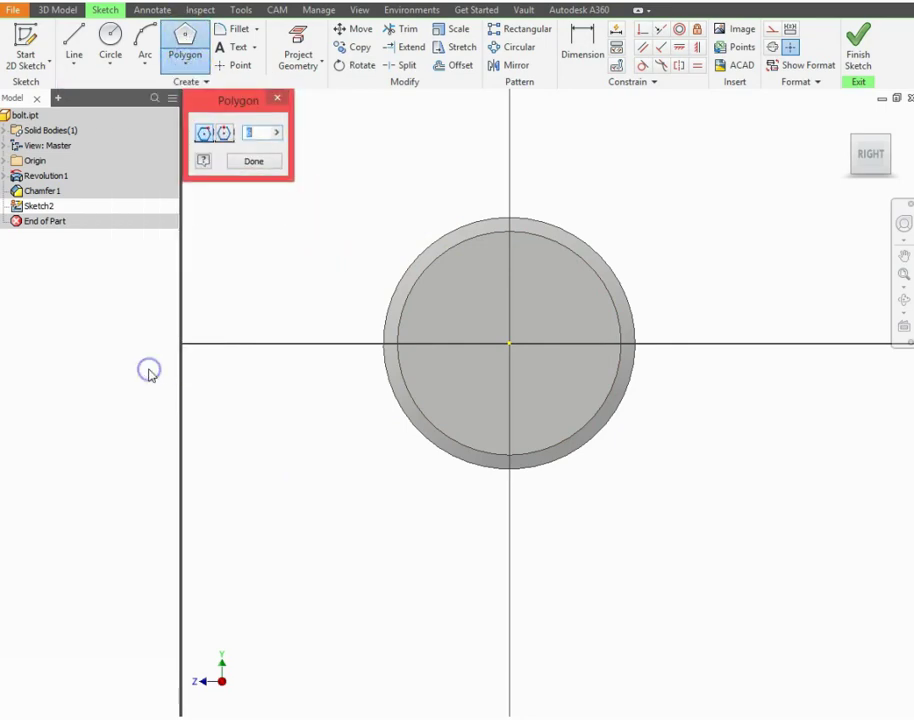
pyautogui.write('6')
pyautogui.click(509, 343)
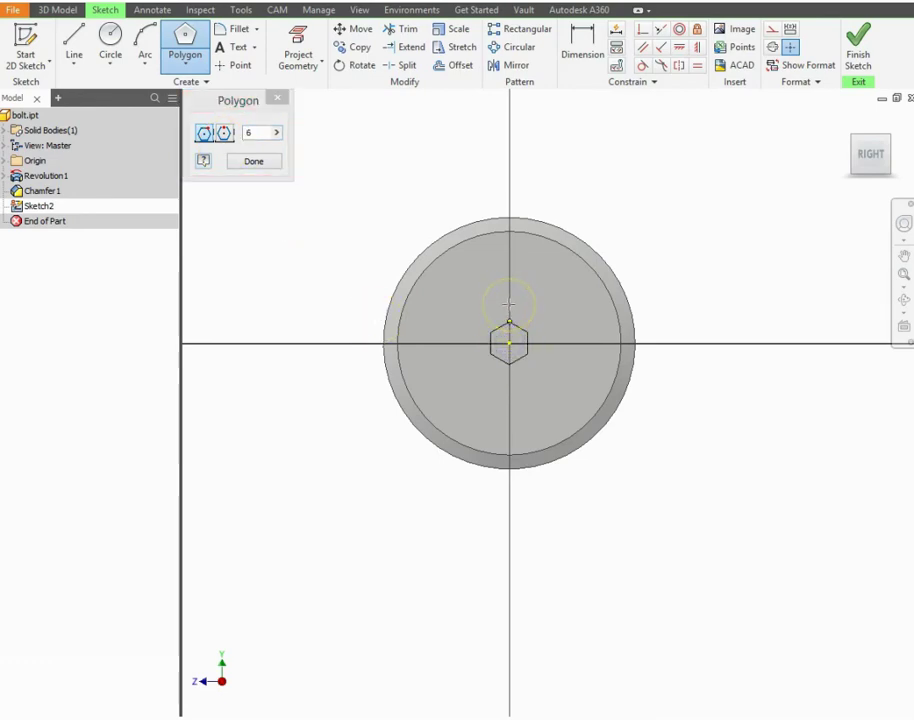
pyautogui.click(509, 292)
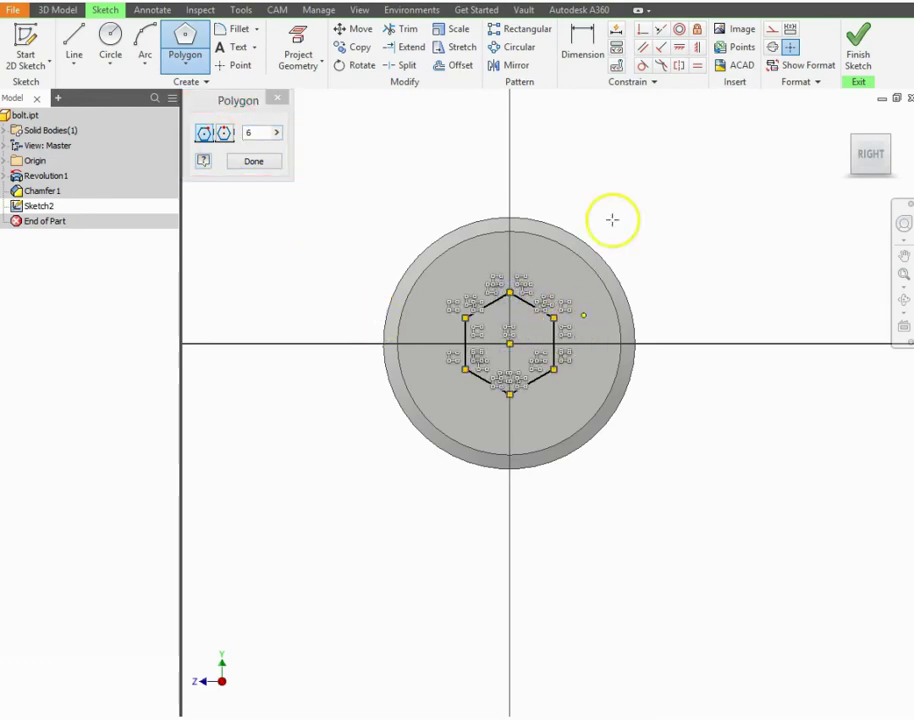
# Dimension the distance between two opposite sides of the hexagon as 10 mm
pyautogui.click(584, 42)
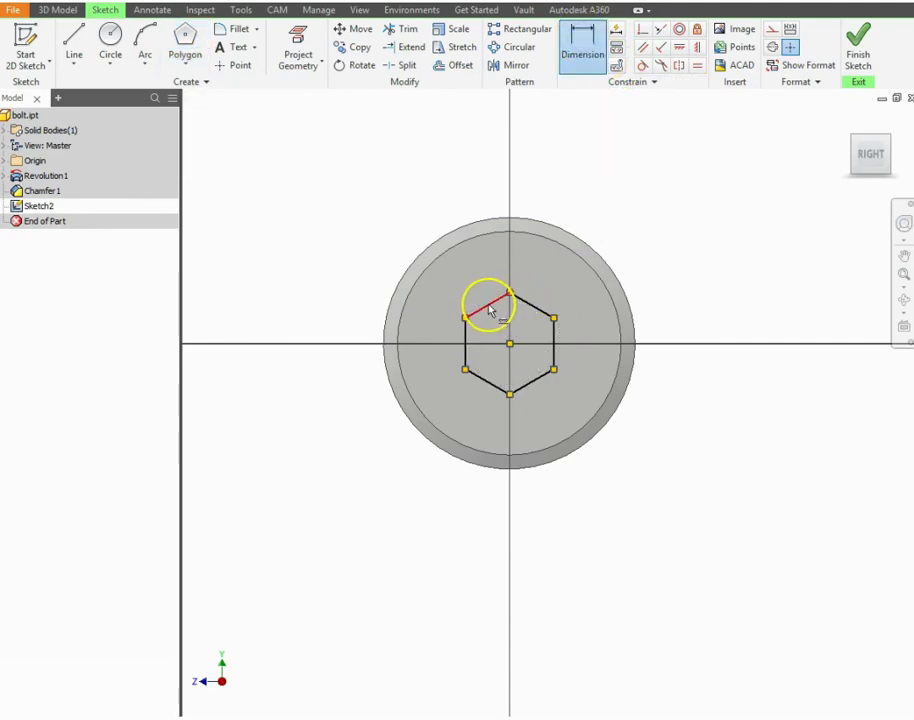
pyautogui.click(490, 311)
pyautogui.click(532, 382)
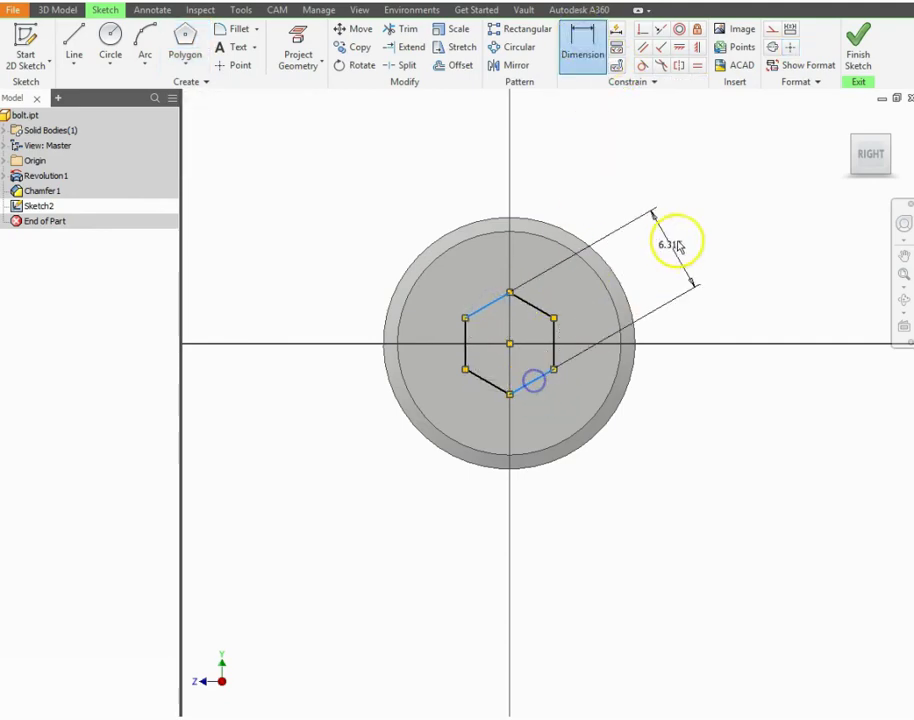
pyautogui.click(691, 232)
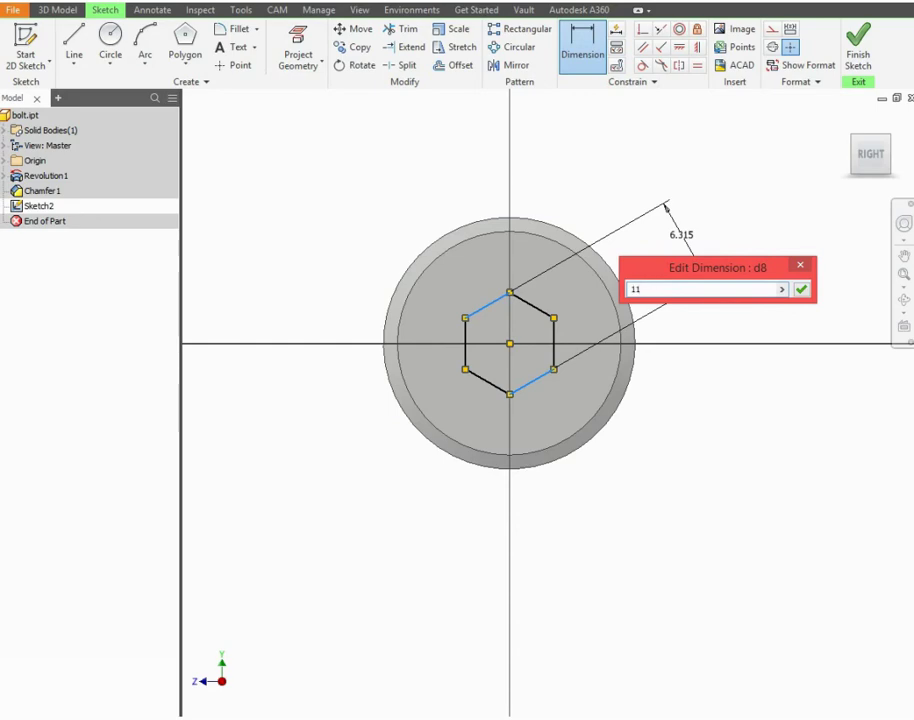
pyautogui.press('Return')
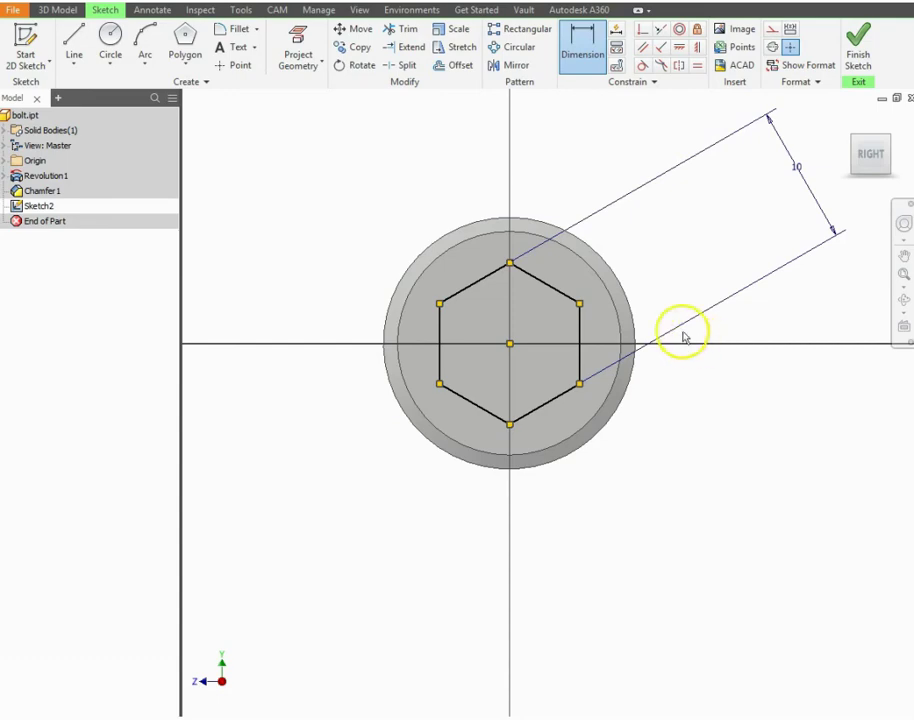
# Finish the hexagon sketch and extrude it as a 10 mm deep cut into the bolt head
pyautogui.click(855, 50)
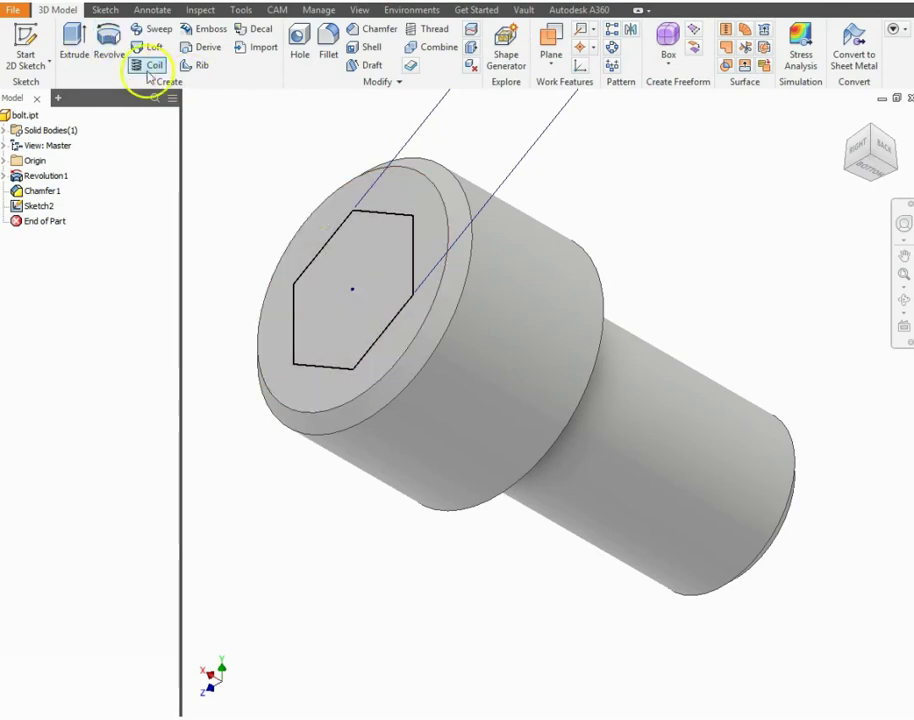
pyautogui.click(74, 42)
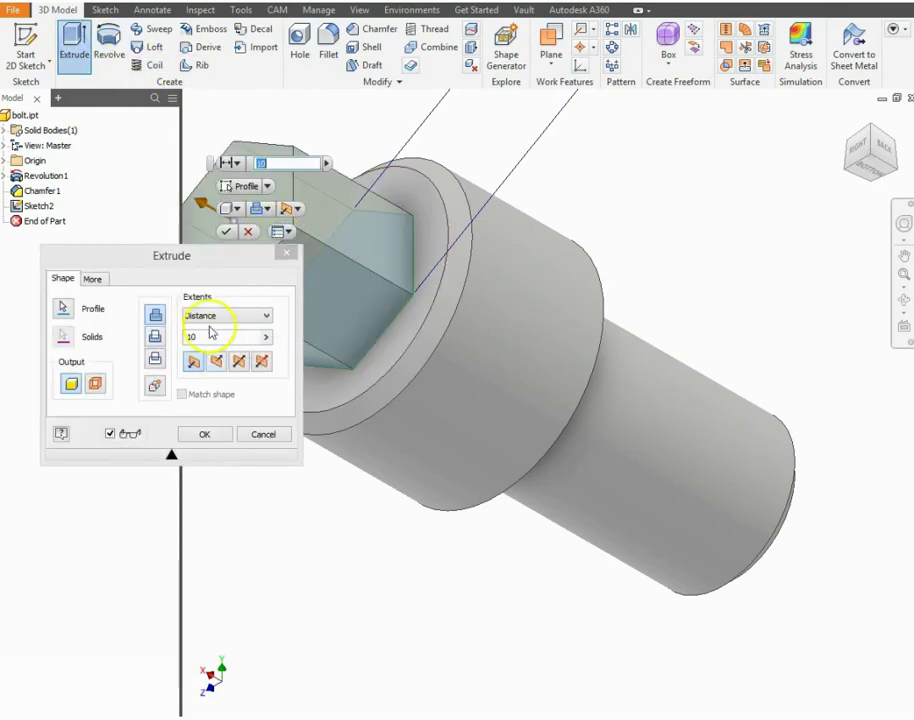
pyautogui.click(154, 338)
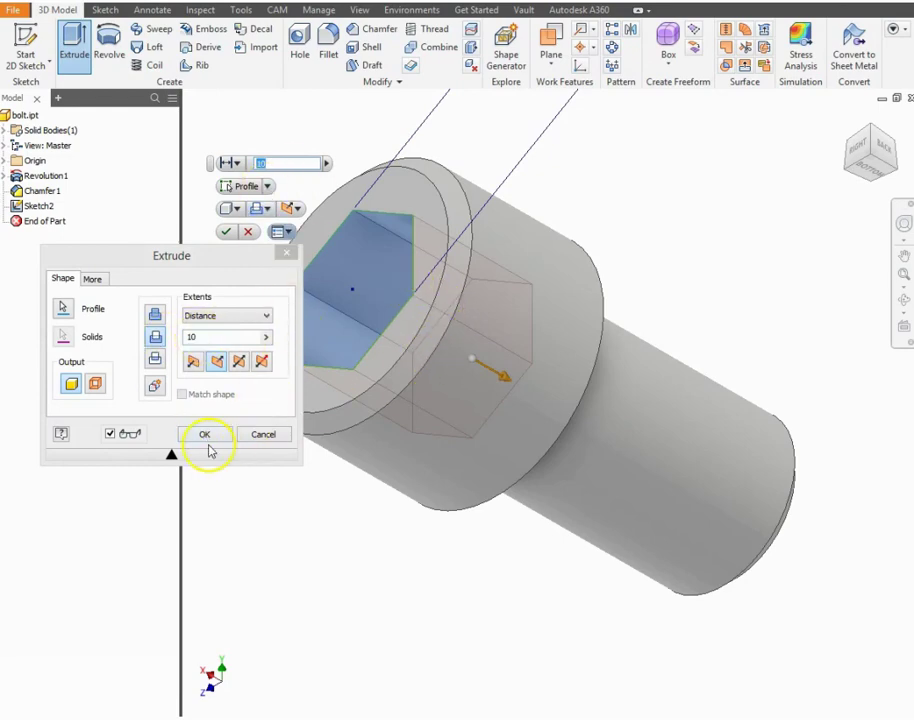
pyautogui.click(205, 436)
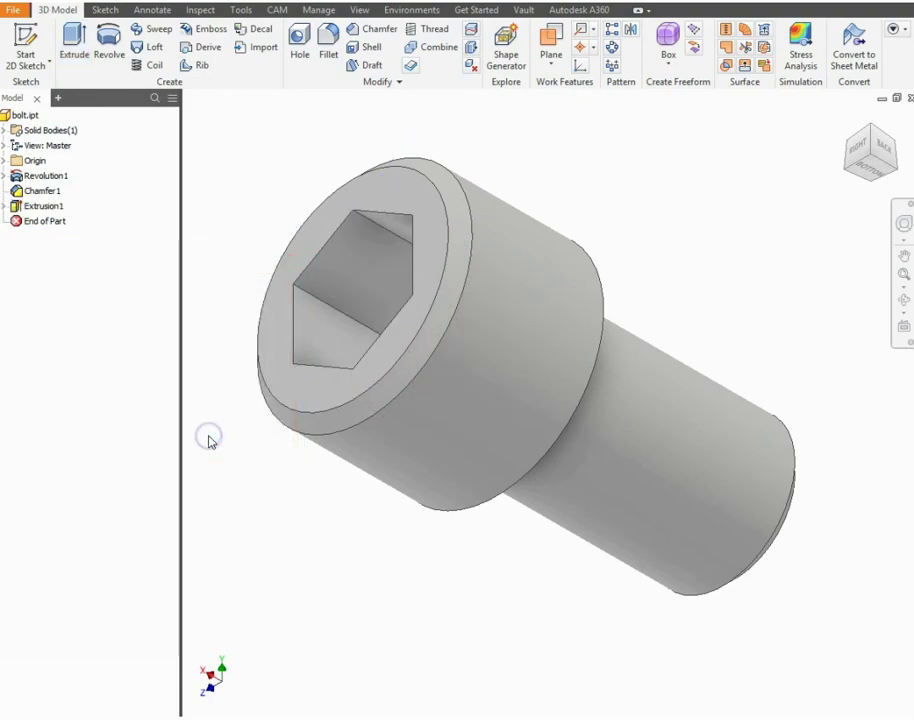
# Apply the Sky Blue Dark appearance to the floor face of the hexagonal socket
pyautogui.click(903, 300)
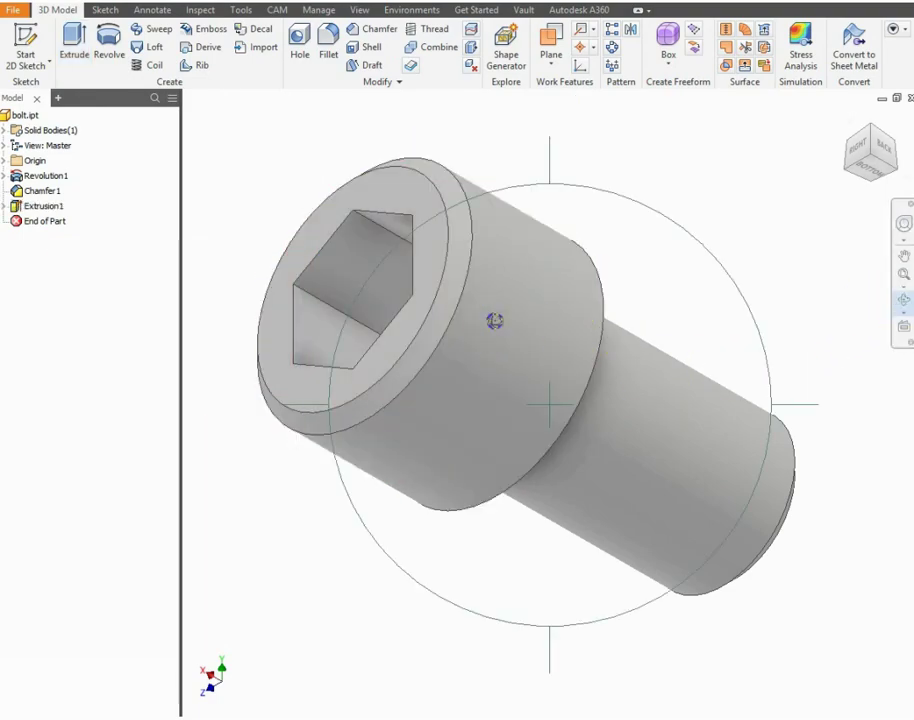
pyautogui.moveTo(490, 318); pyautogui.dragTo(724, 300)
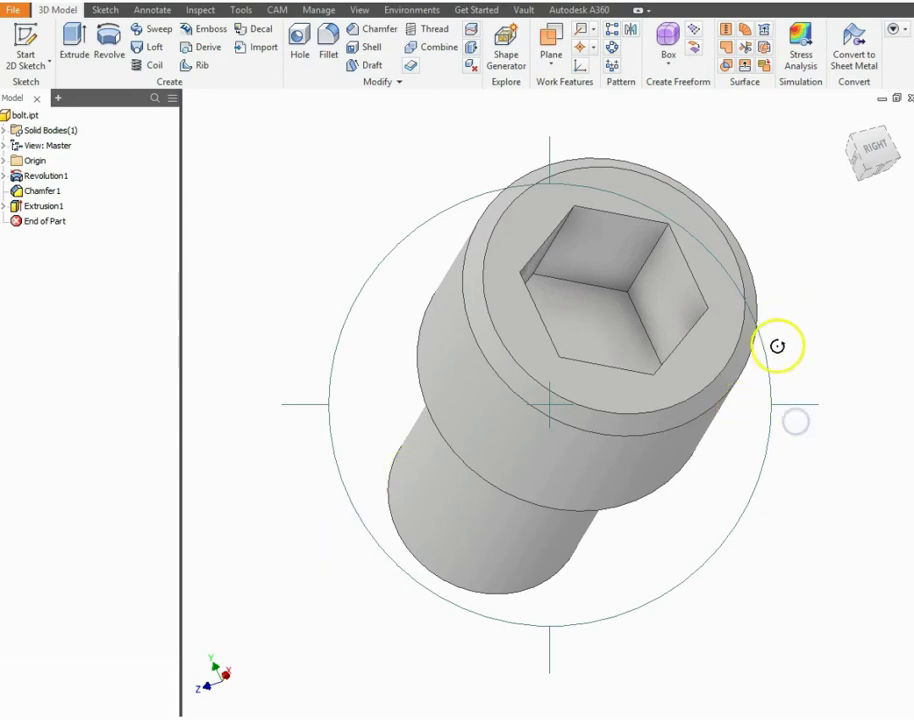
pyautogui.moveTo(751, 371); pyautogui.dragTo(639, 430)
pyautogui.rightClick(720, 388)
pyautogui.click(638, 380)
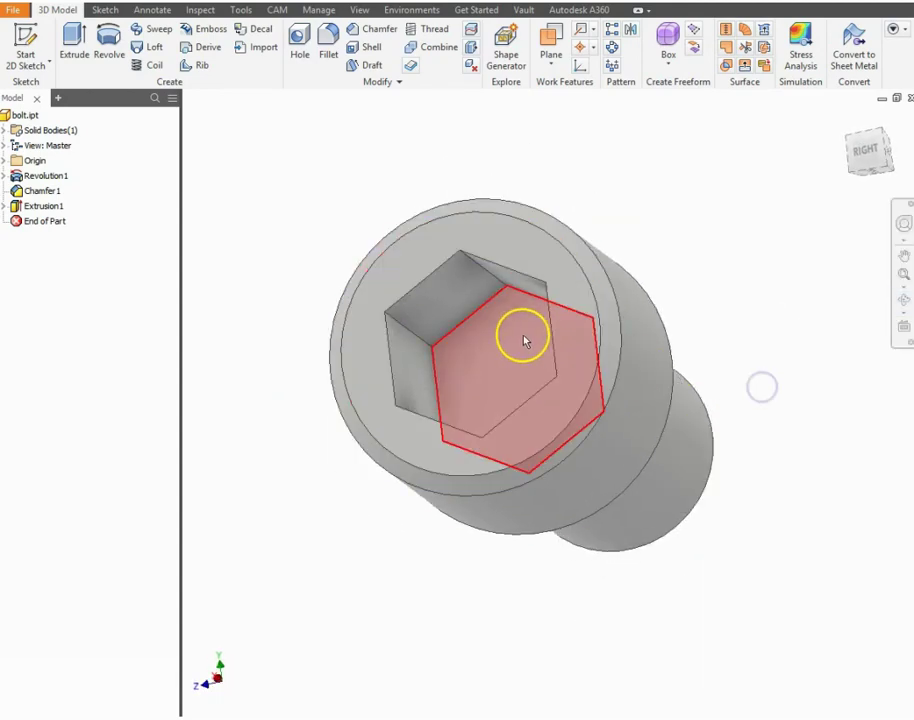
pyautogui.click(511, 338)
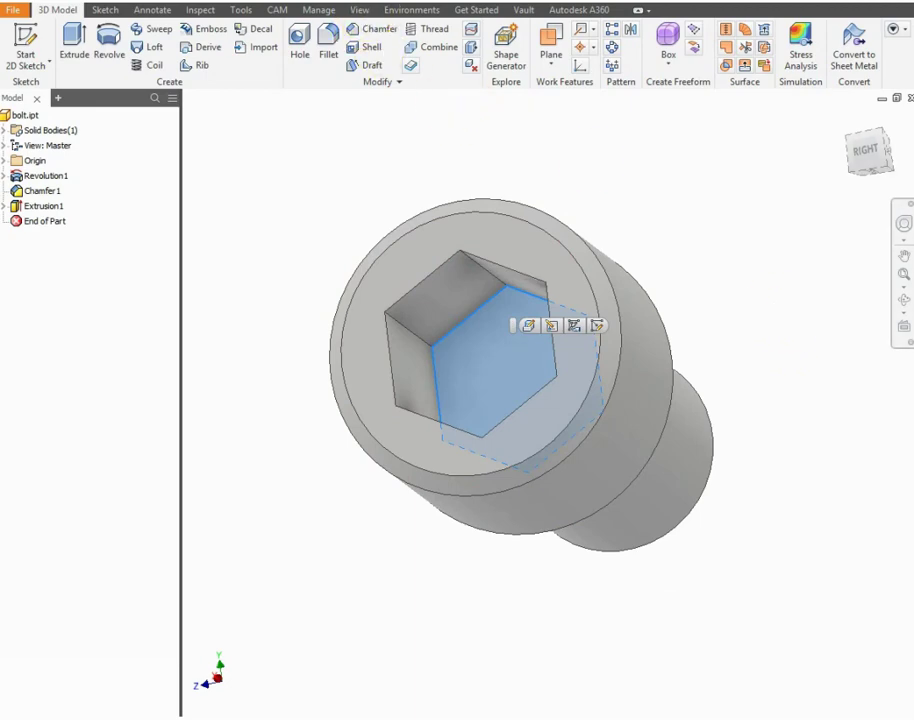
pyautogui.click(406, 2)
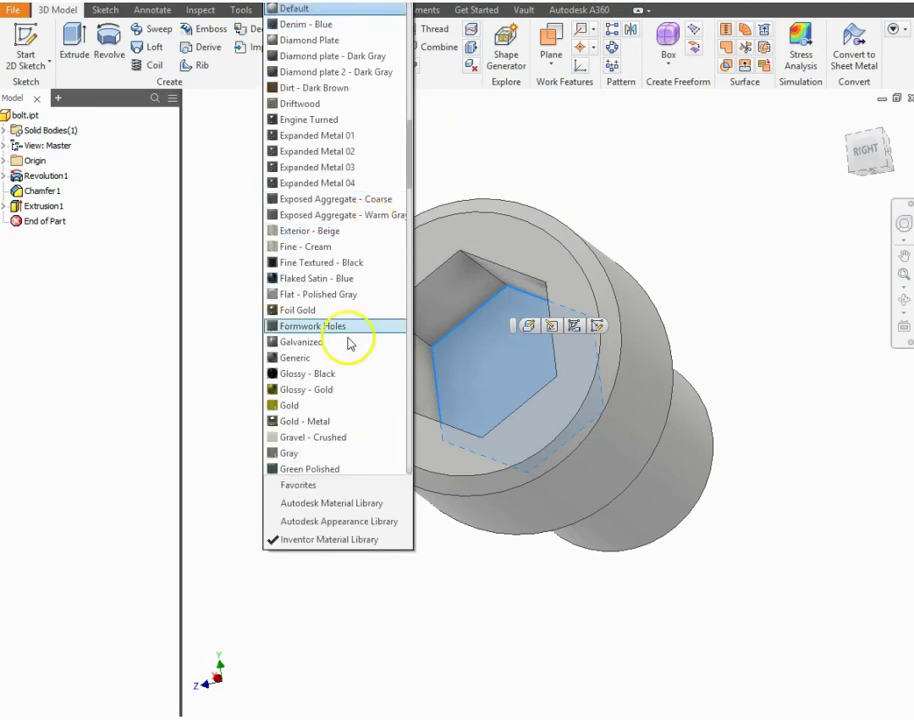
pyautogui.scroll(-4, 352, 354)
pyautogui.scroll(-12, 352, 356)
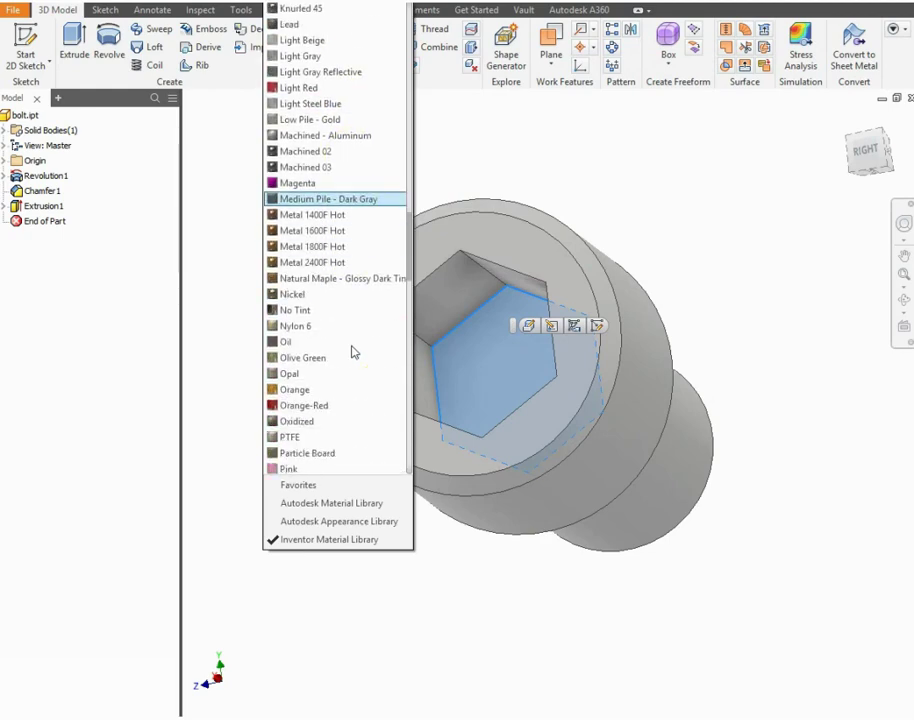
pyautogui.scroll(-7, 355, 352)
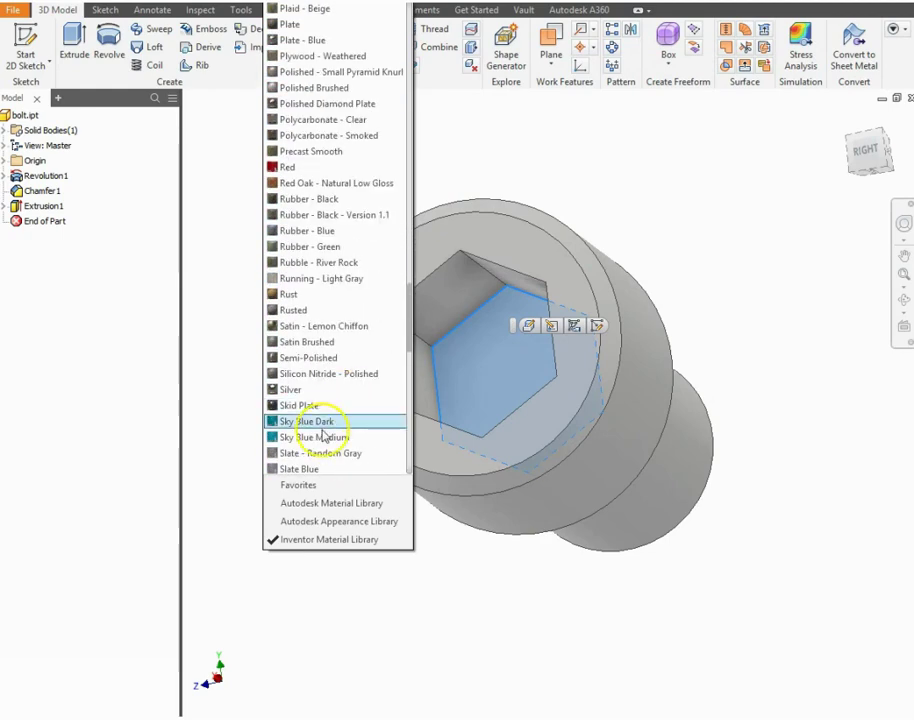
pyautogui.click(320, 430)
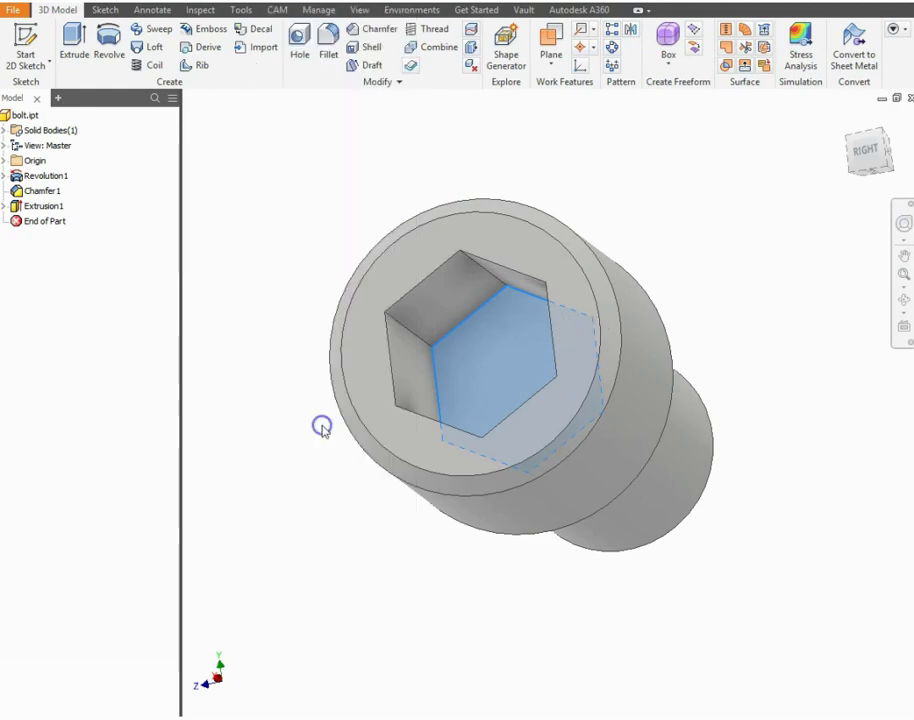
# Start a full-length thread on the bolt's cylindrical shank face, displayed in the model, and open its specification
pyautogui.click(904, 300)
pyautogui.moveTo(741, 322); pyautogui.dragTo(824, 308)
pyautogui.scroll(-3, 826, 316)
pyautogui.moveTo(634, 403); pyautogui.dragTo(677, 404, button='right')
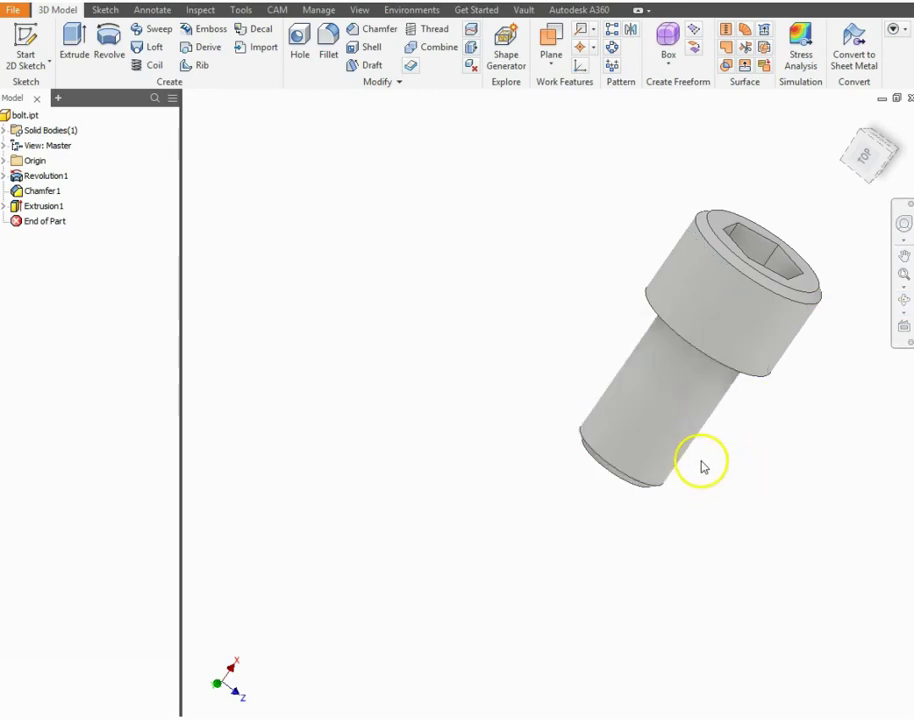
pyautogui.click(677, 398)
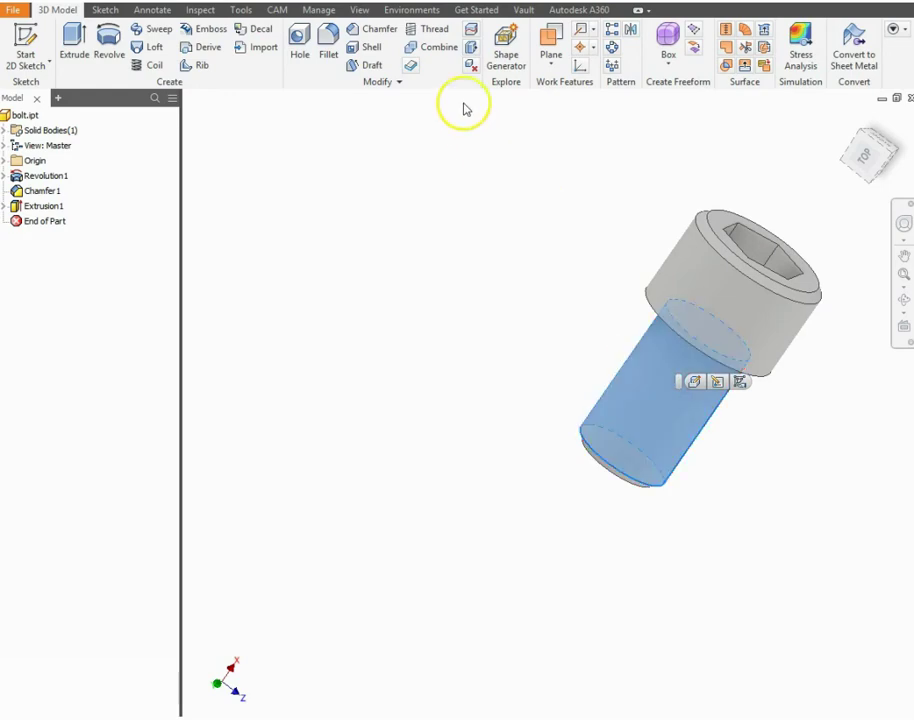
pyautogui.click(434, 34)
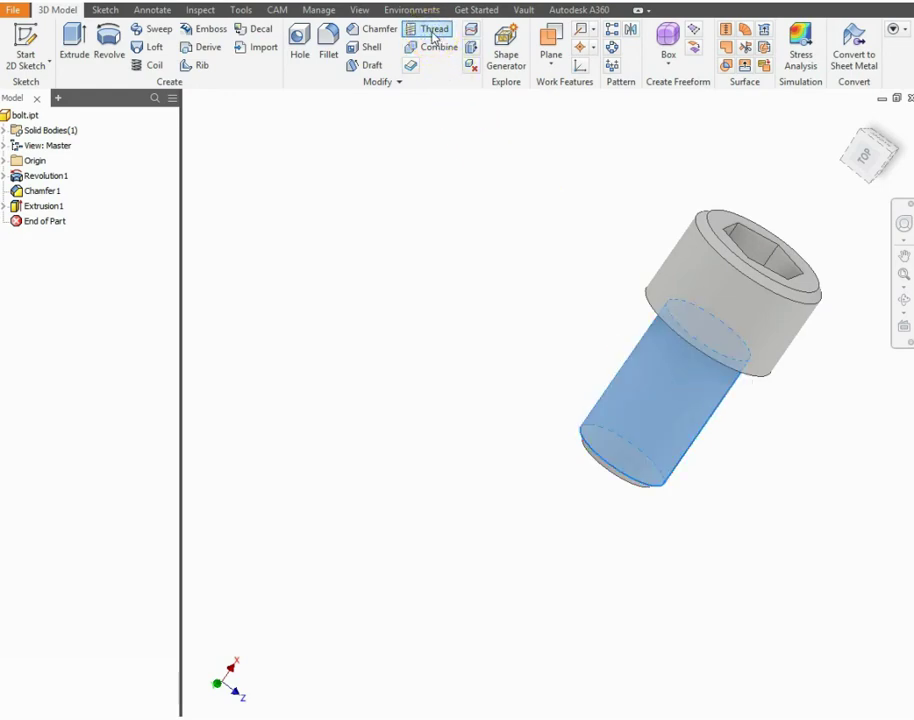
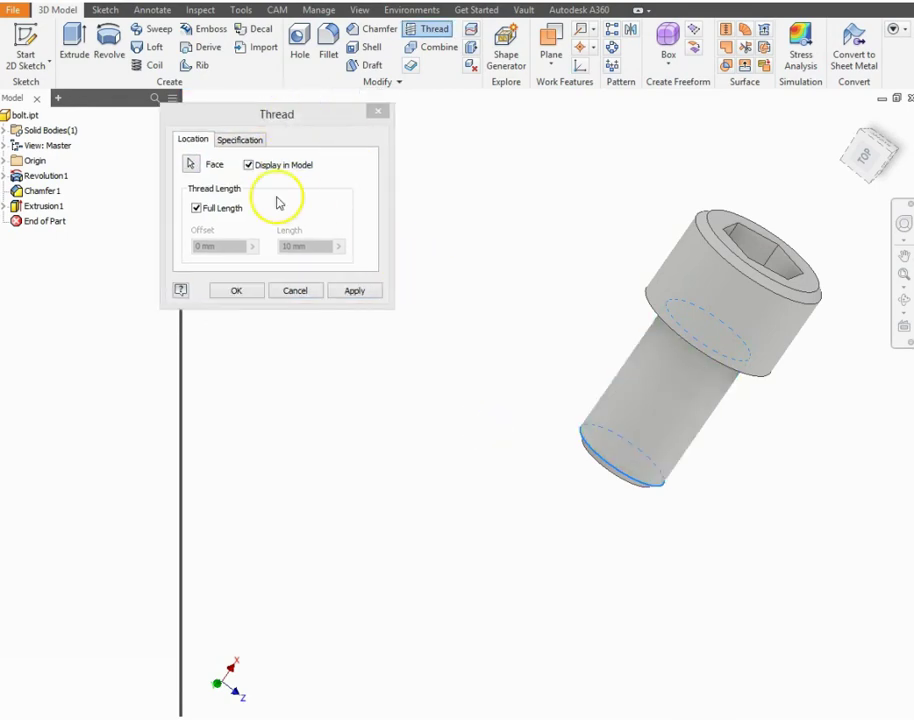
pyautogui.click(195, 166)
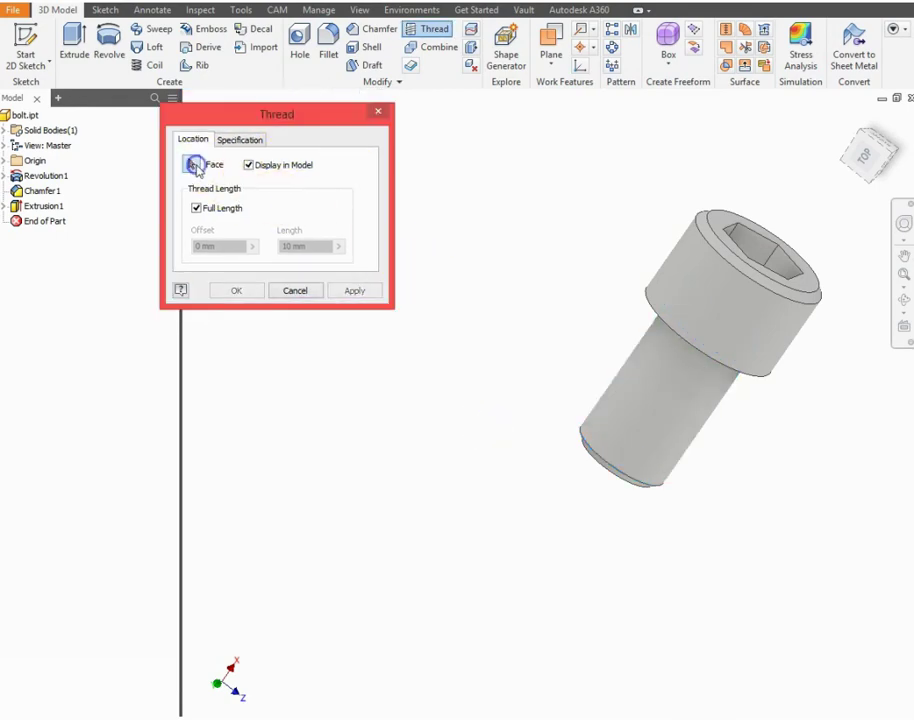
pyautogui.click(690, 420)
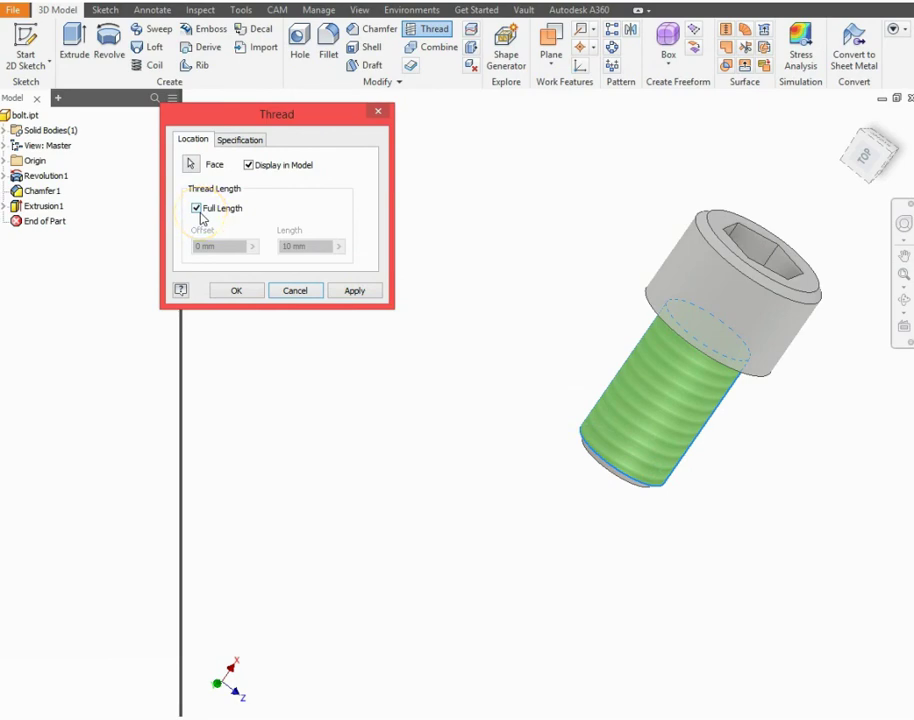
pyautogui.click(238, 141)
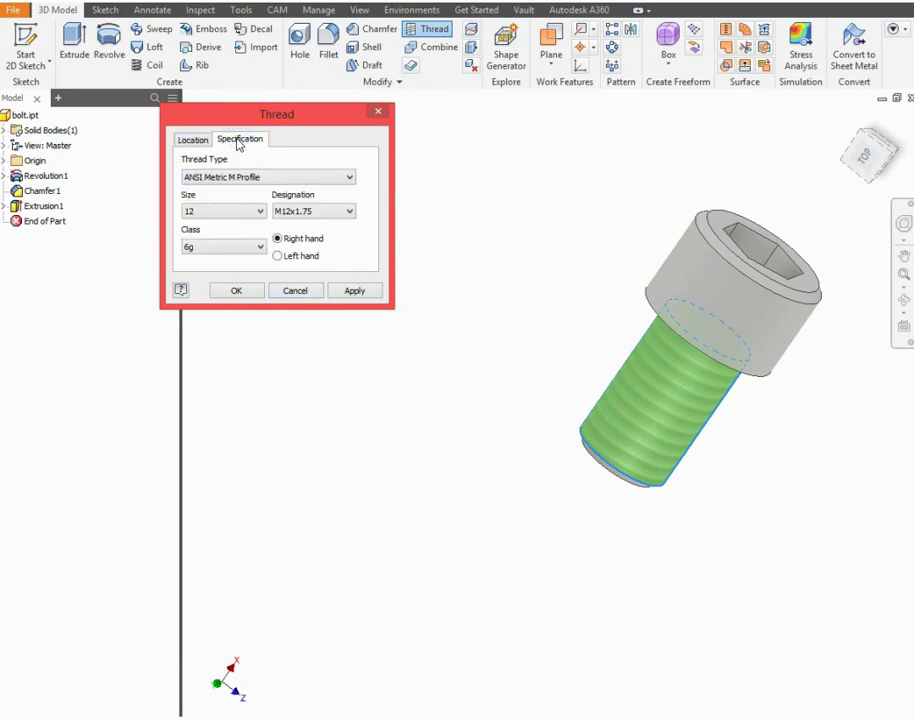
# Set the thread designation to M12x1.5 under the ANSI Metric M Profile type
pyautogui.click(352, 212)
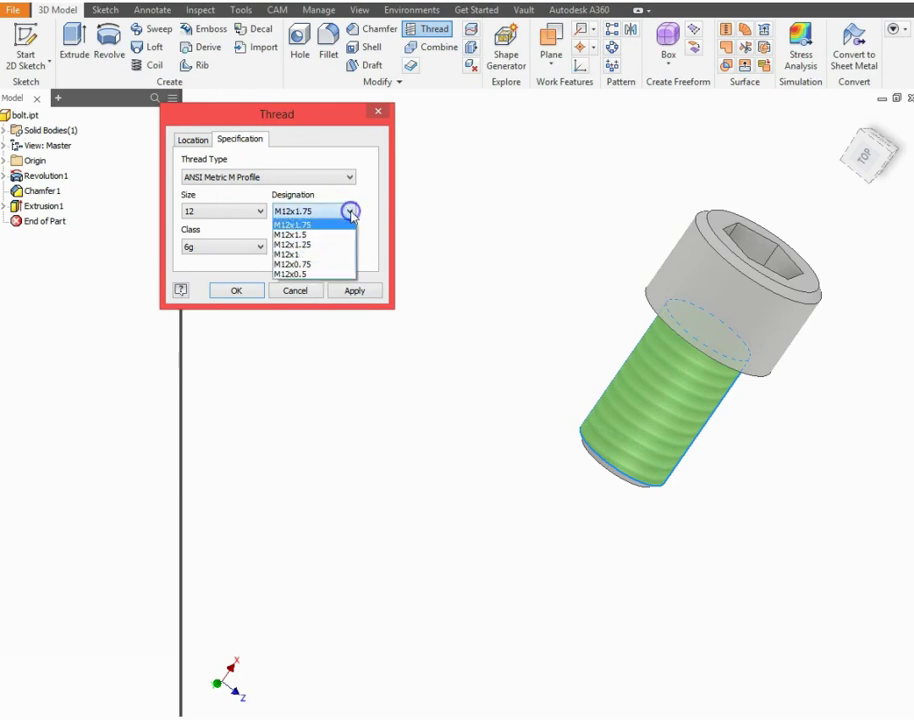
pyautogui.click(328, 236)
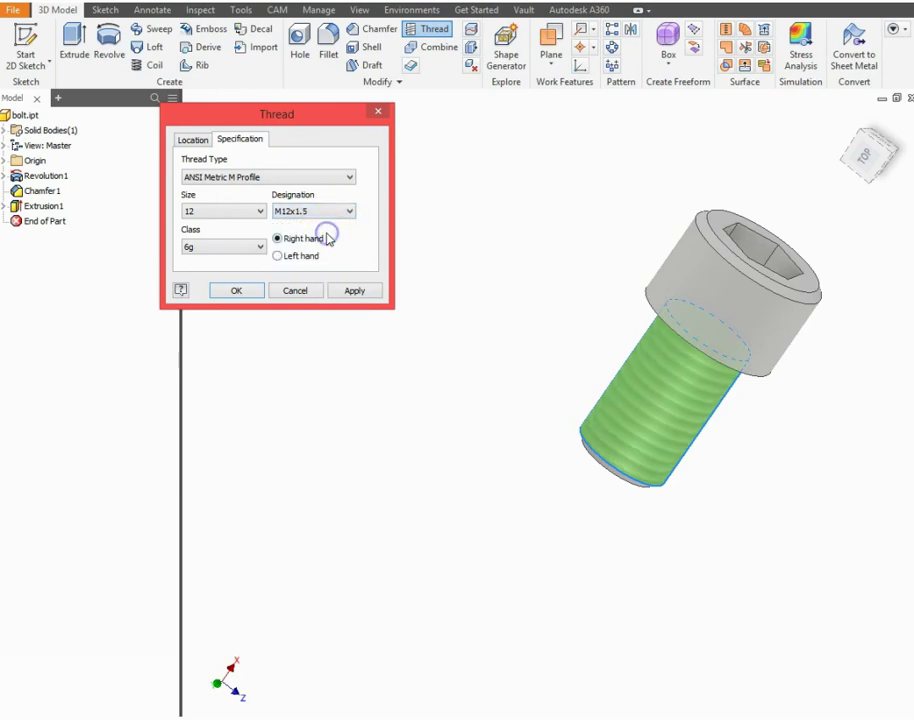
pyautogui.click(260, 246)
pyautogui.click(260, 246)
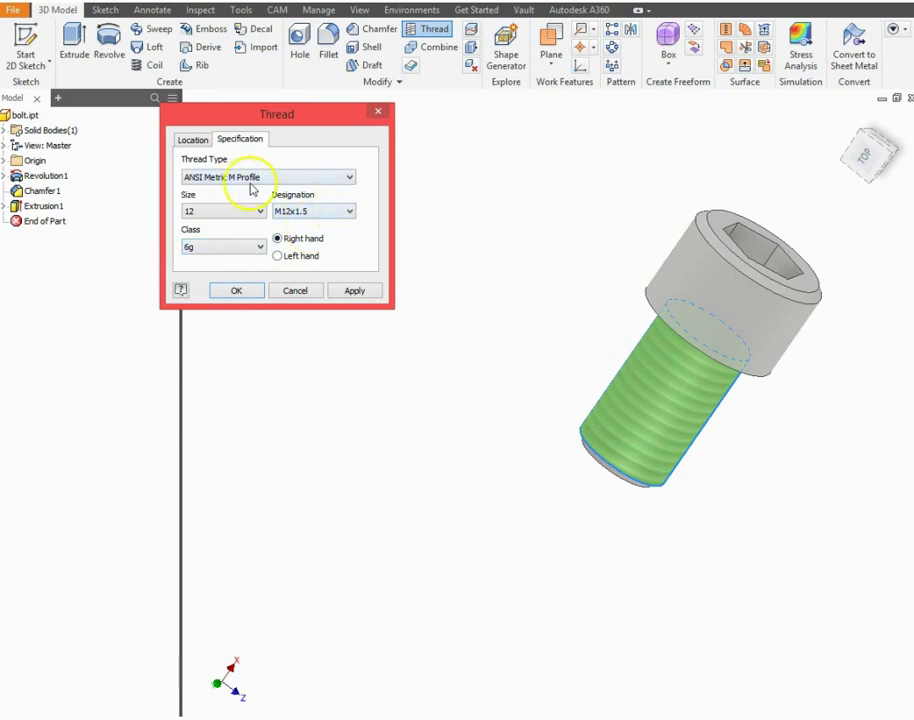
# Set the shank thread to ISO Metric profile with designation M12x1.5, then create it and close the thread settings
pyautogui.click(348, 177)
pyautogui.click(263, 211)
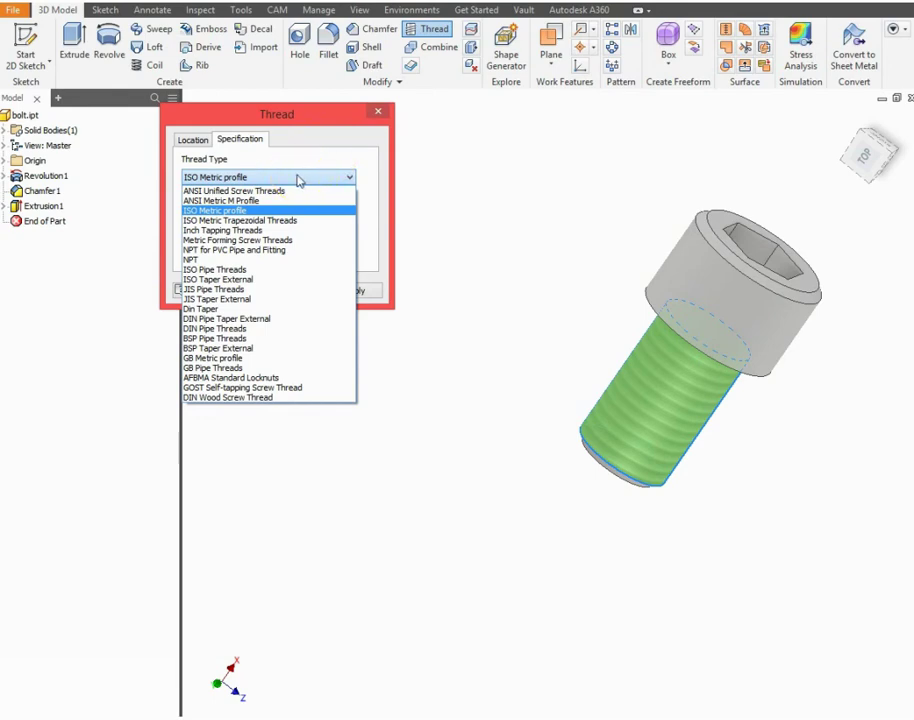
pyautogui.click(297, 179)
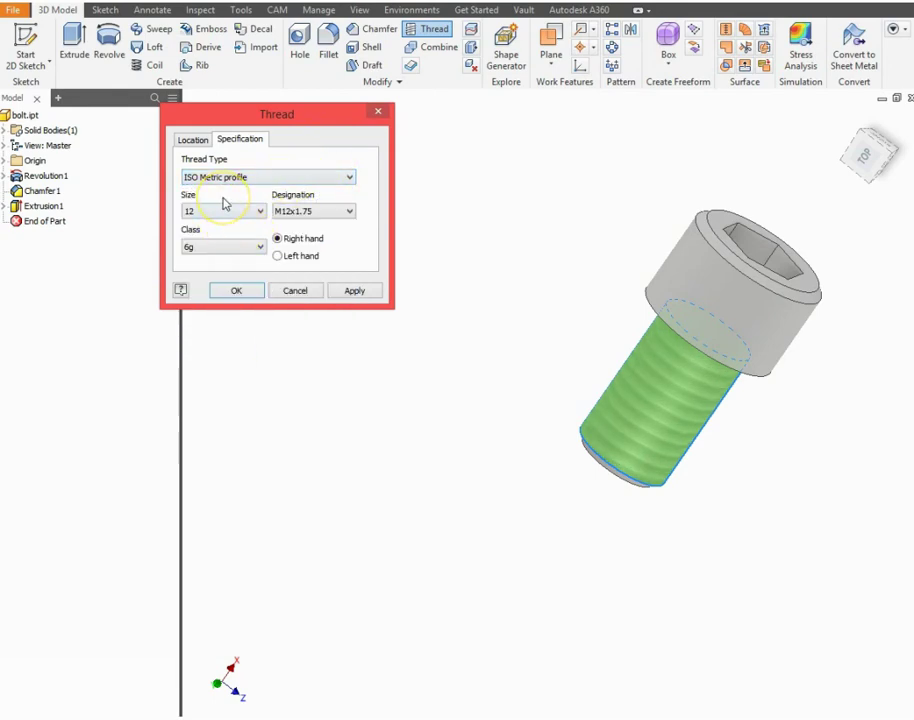
pyautogui.click(346, 211)
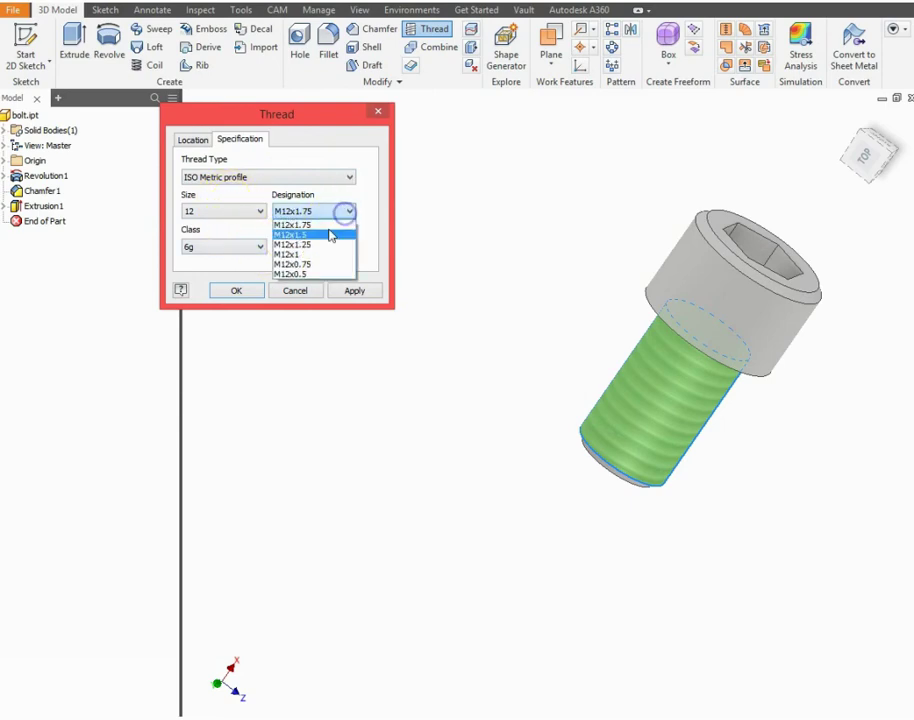
pyautogui.click(320, 235)
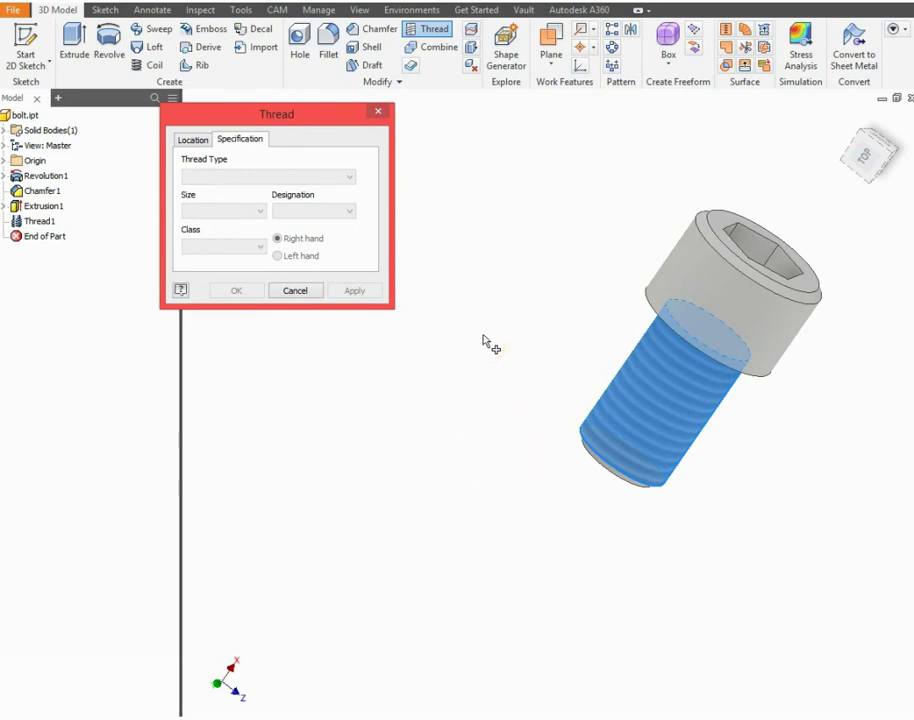
pyautogui.click(295, 290)
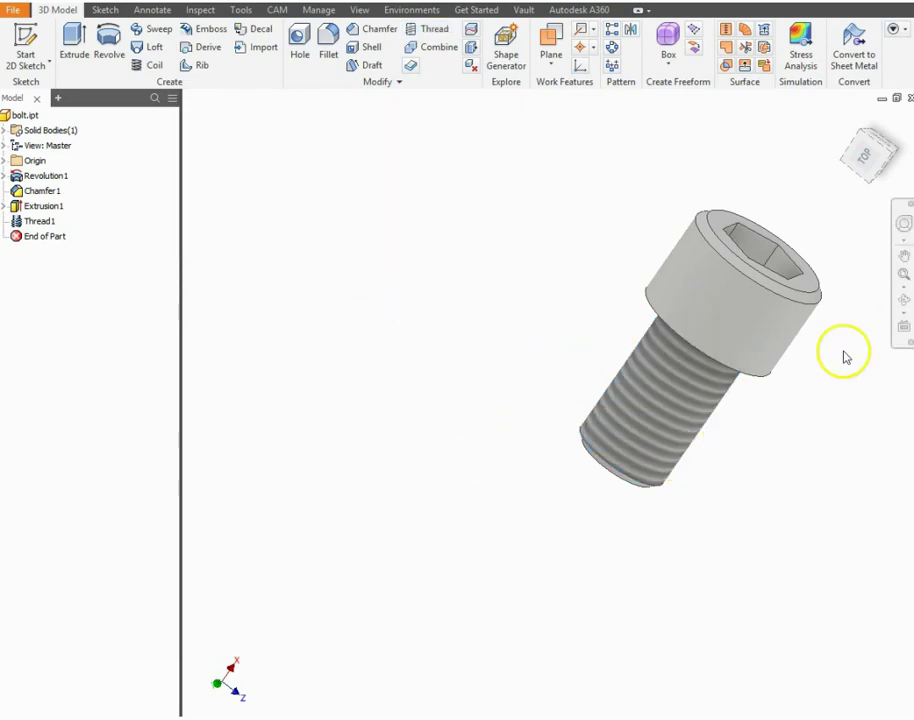
pyautogui.scroll(-3, 464, 316)
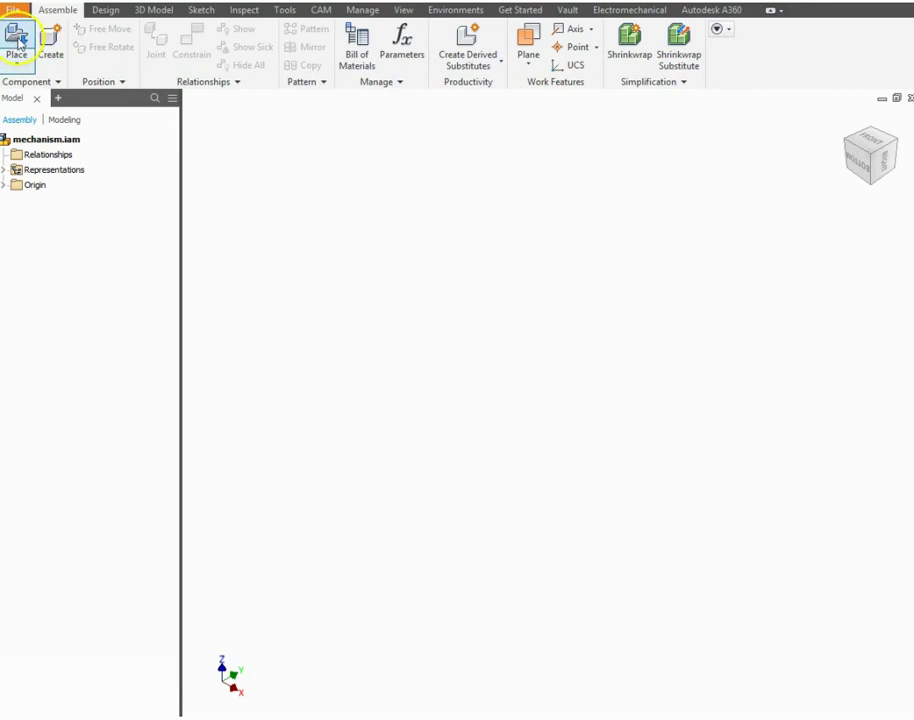
# Place one instance of base.ipt in the empty mechanism.iam assembly
pyautogui.click(16, 45)
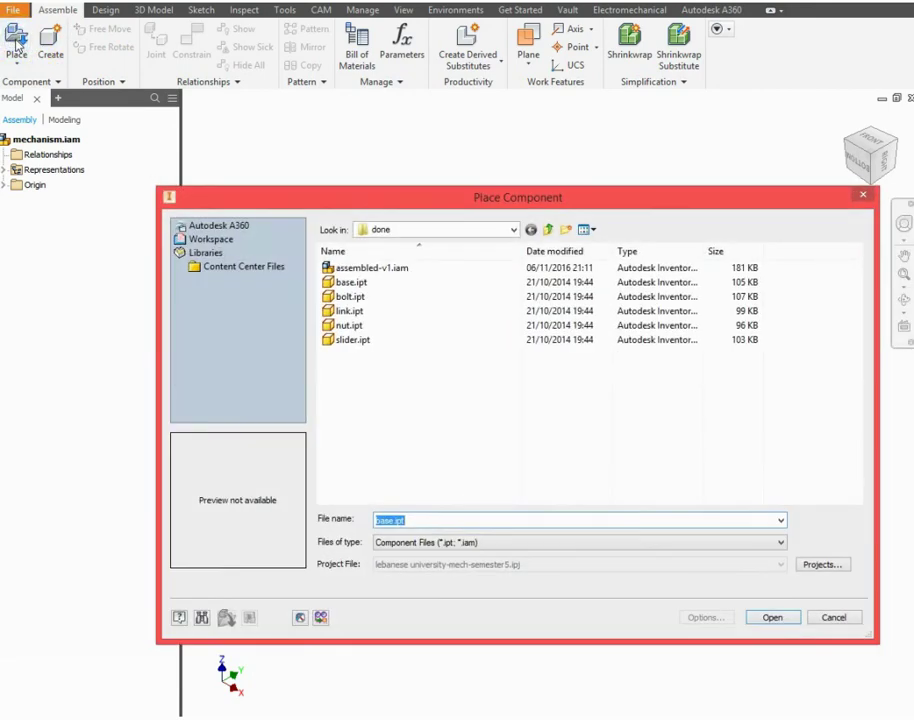
pyautogui.click(338, 283)
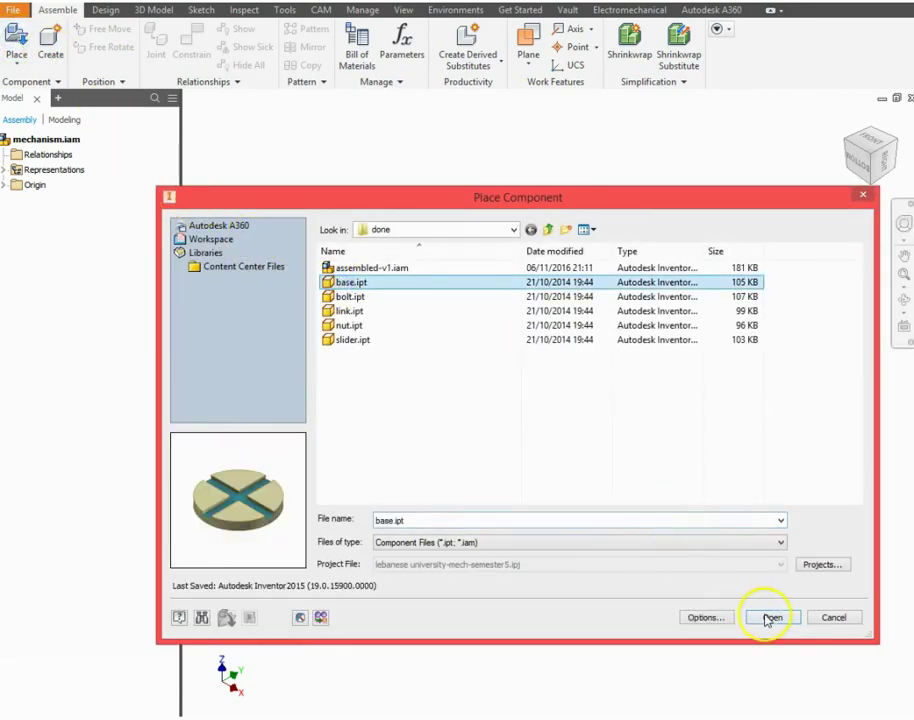
pyautogui.click(770, 617)
pyautogui.click(621, 490)
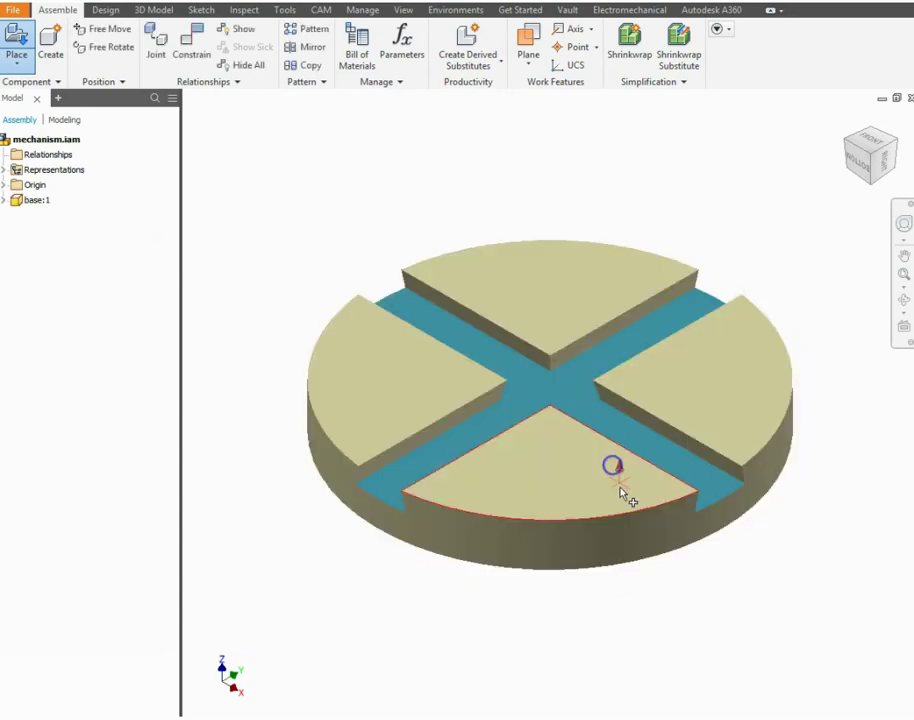
pyautogui.rightClick(621, 490)
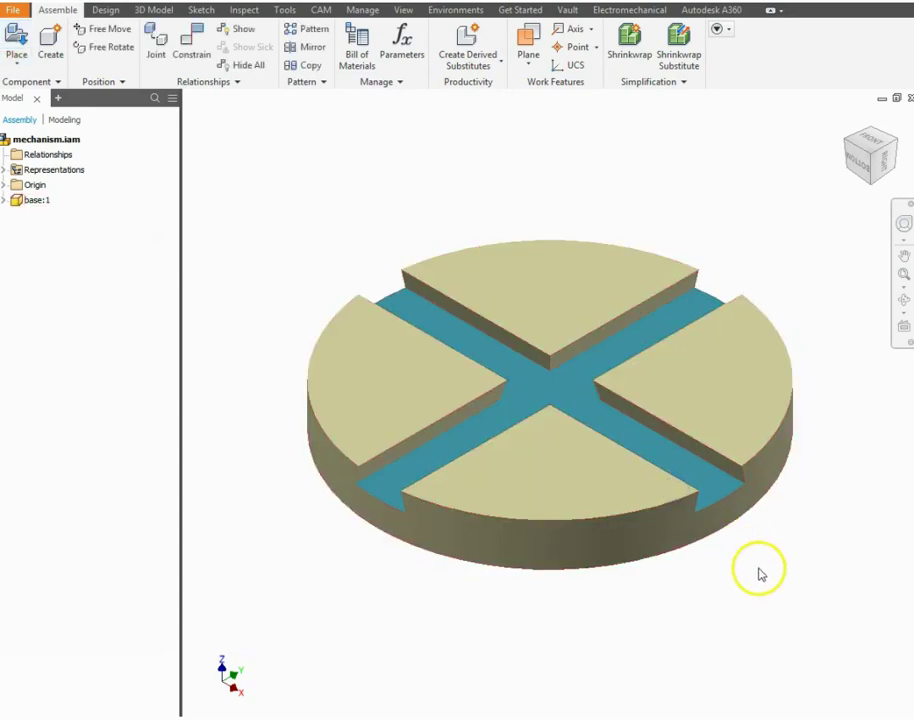
pyautogui.scroll(-3, 657, 543)
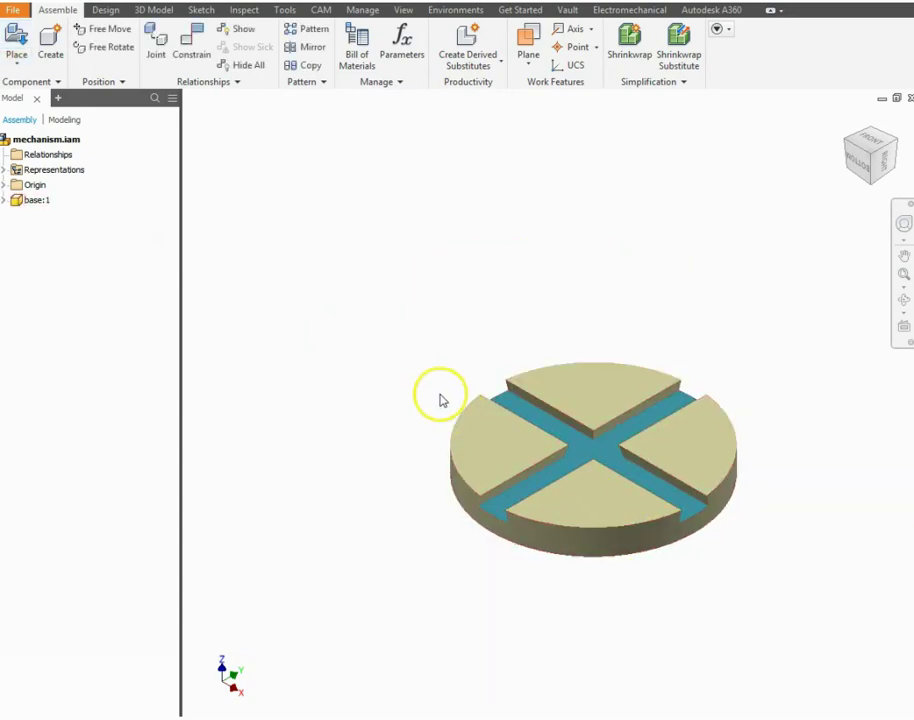
# Place two instances of bolt.ipt side by side in front of the round base, clear of it
pyautogui.press('p')
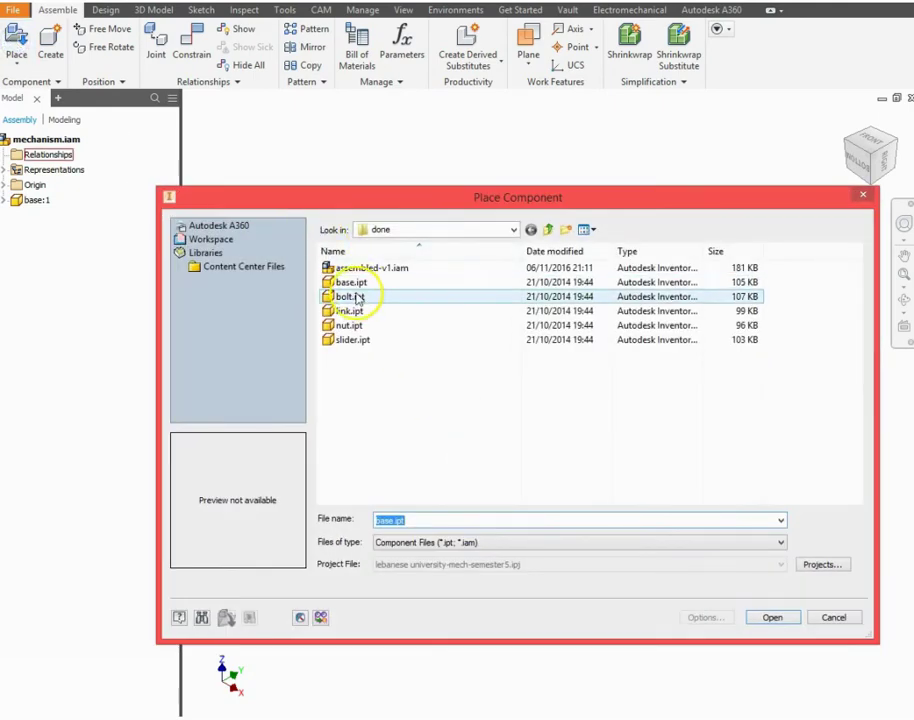
pyautogui.click(349, 297)
pyautogui.moveTo(240, 470); pyautogui.dragTo(272, 527)
pyautogui.click(767, 617)
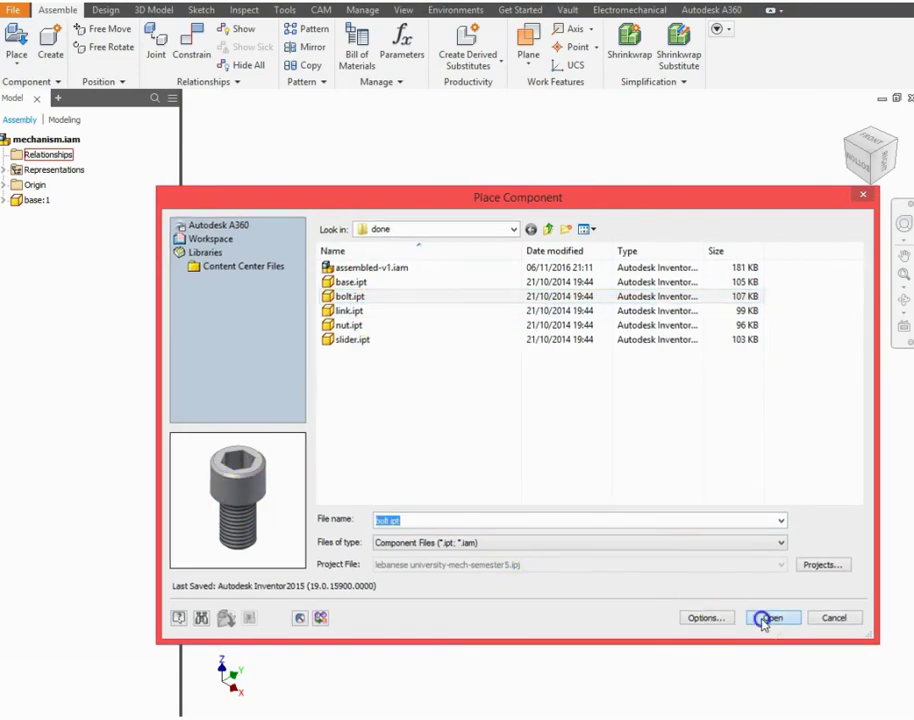
pyautogui.click(785, 618)
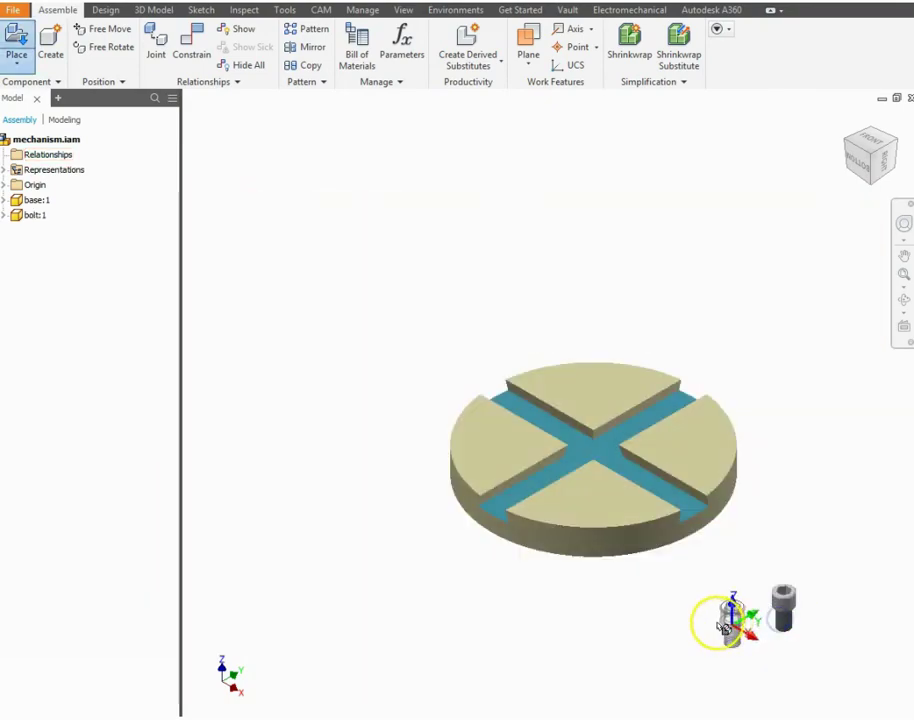
pyautogui.click(733, 623)
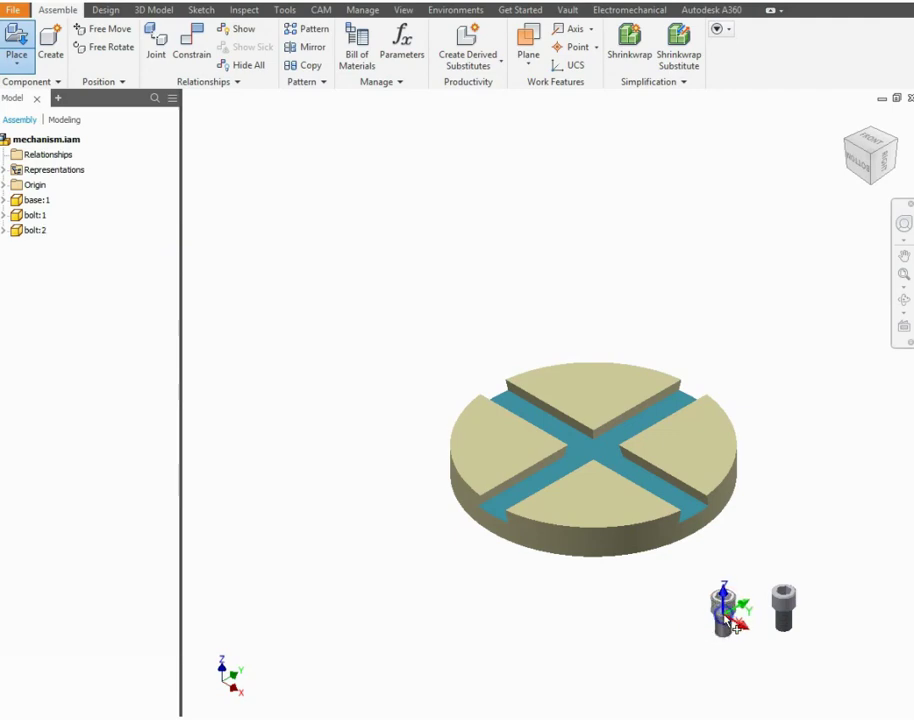
pyautogui.rightClick(665, 627)
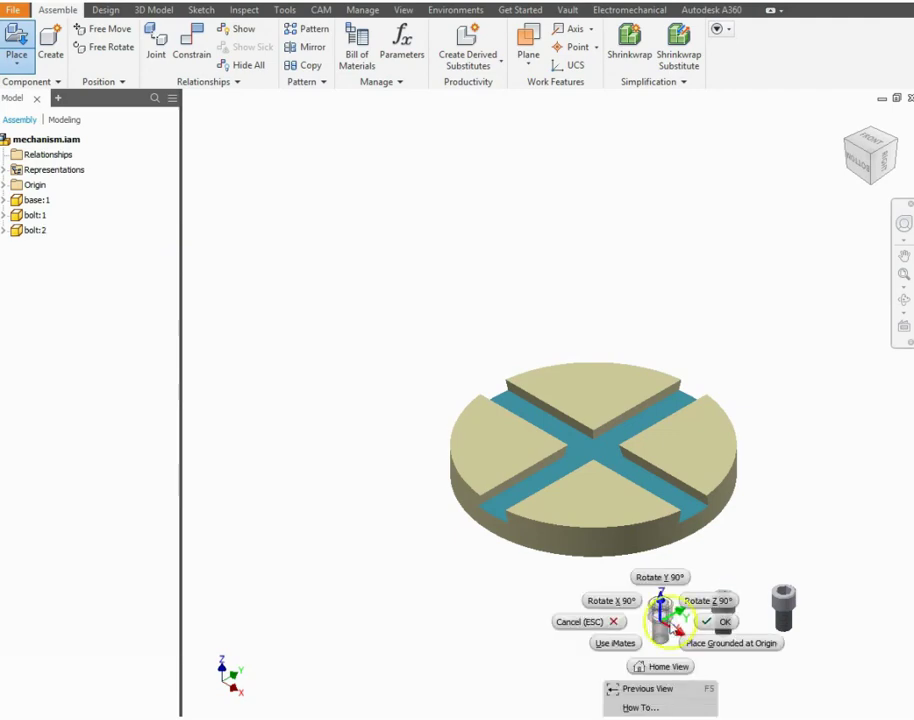
pyautogui.click(719, 621)
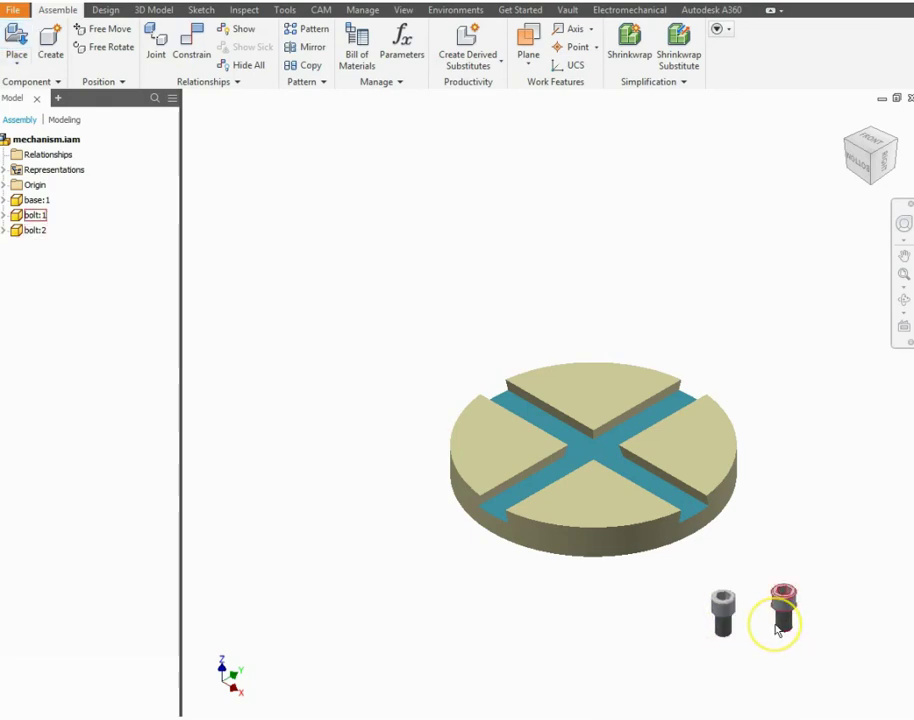
# Place one instance of link.ipt beside the round base, on the side away from the bolts
pyautogui.click(17, 37)
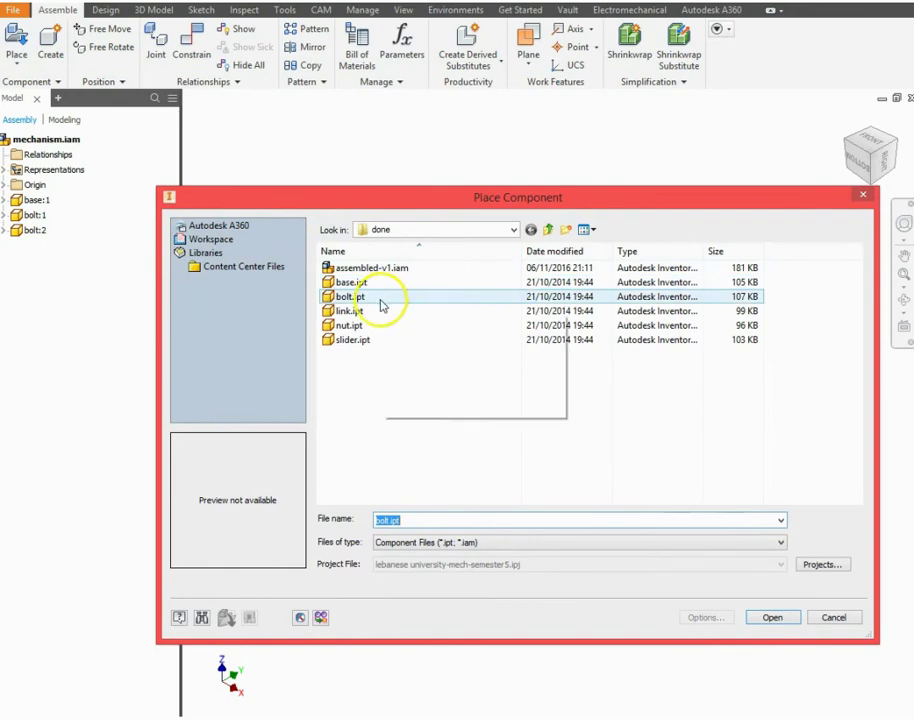
pyautogui.click(356, 313)
pyautogui.click(772, 617)
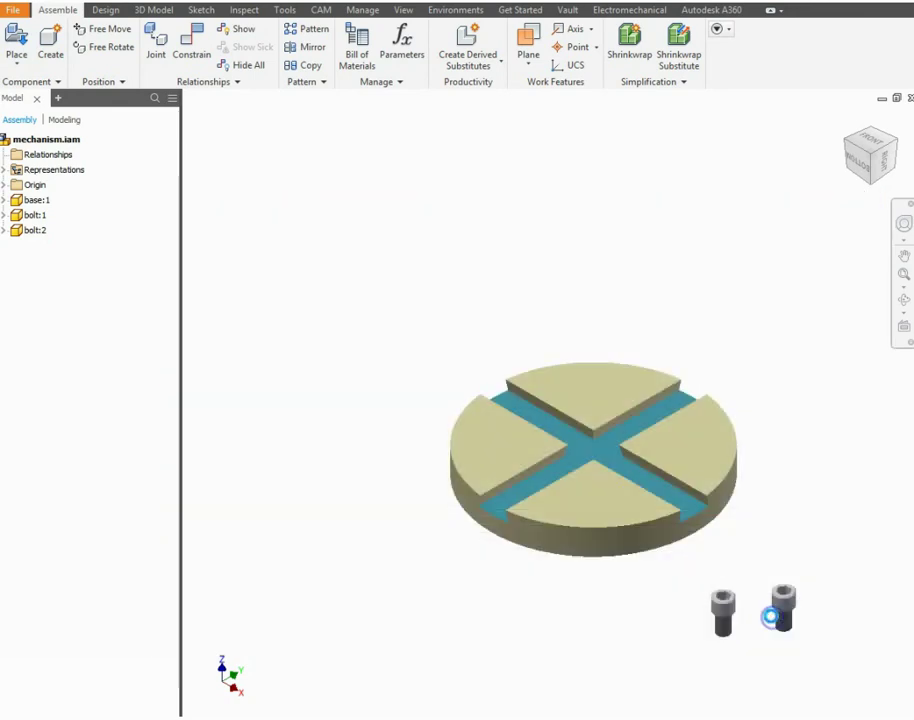
pyautogui.click(343, 404)
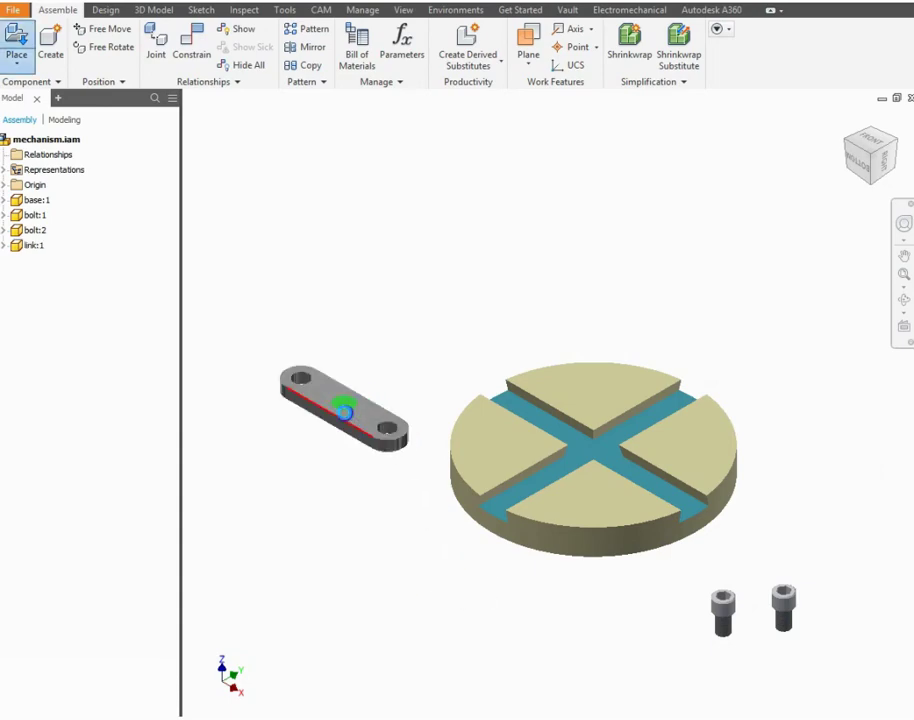
pyautogui.rightClick(308, 498)
pyautogui.click(357, 500)
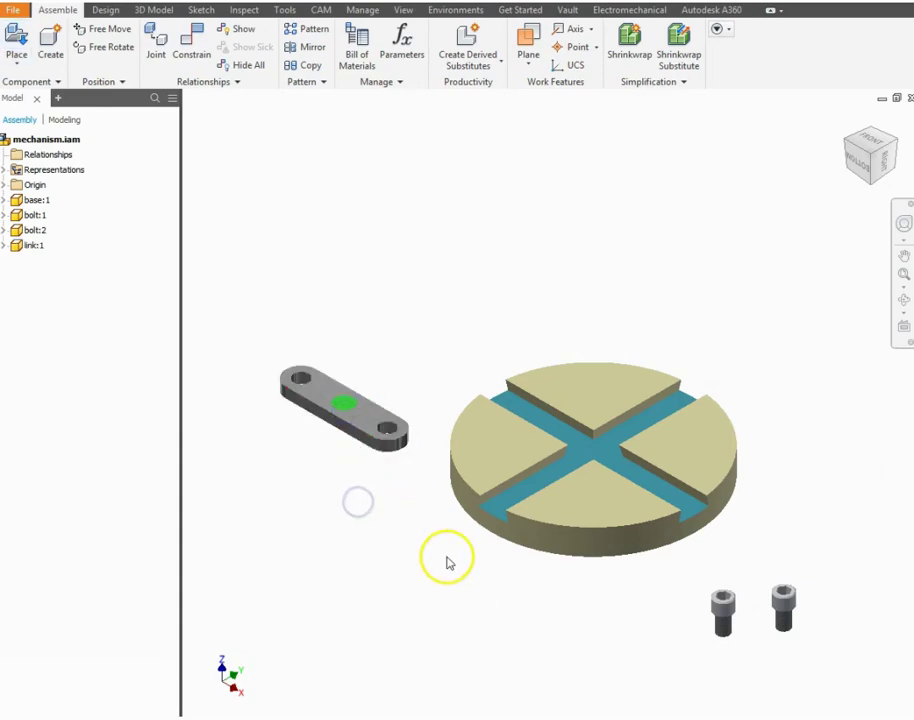
# Place two instances of nut.ipt side by side in front of the round base, beside the bolts
pyautogui.click(16, 47)
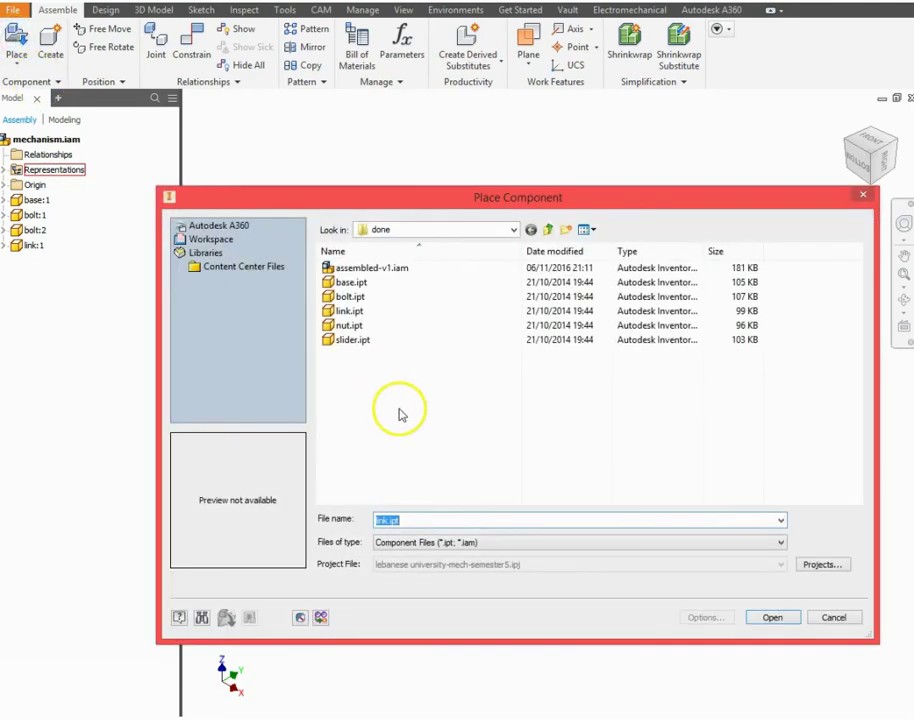
pyautogui.click(350, 324)
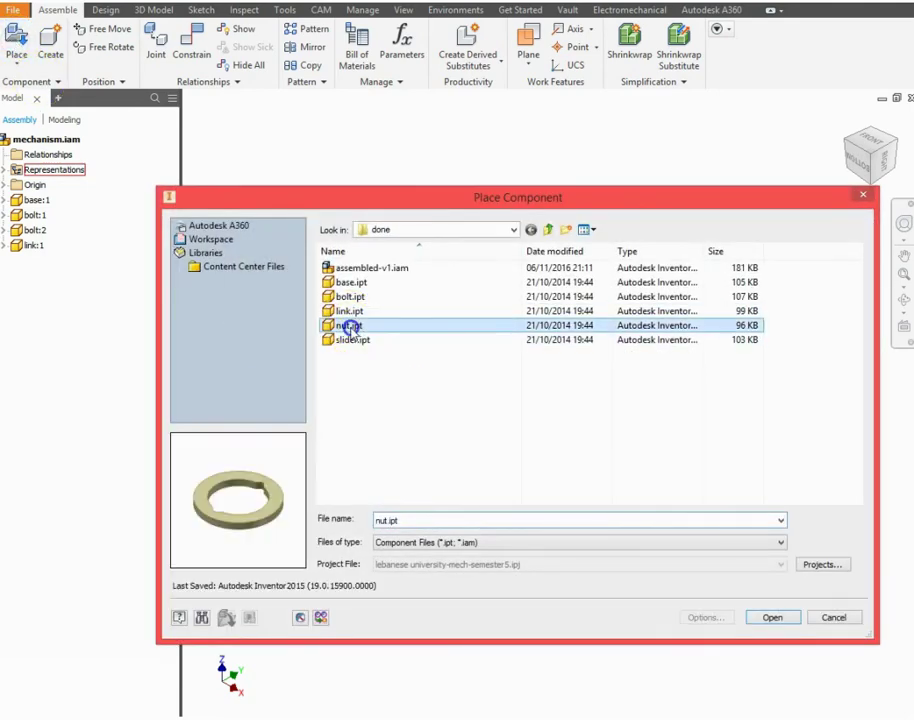
pyautogui.click(772, 618)
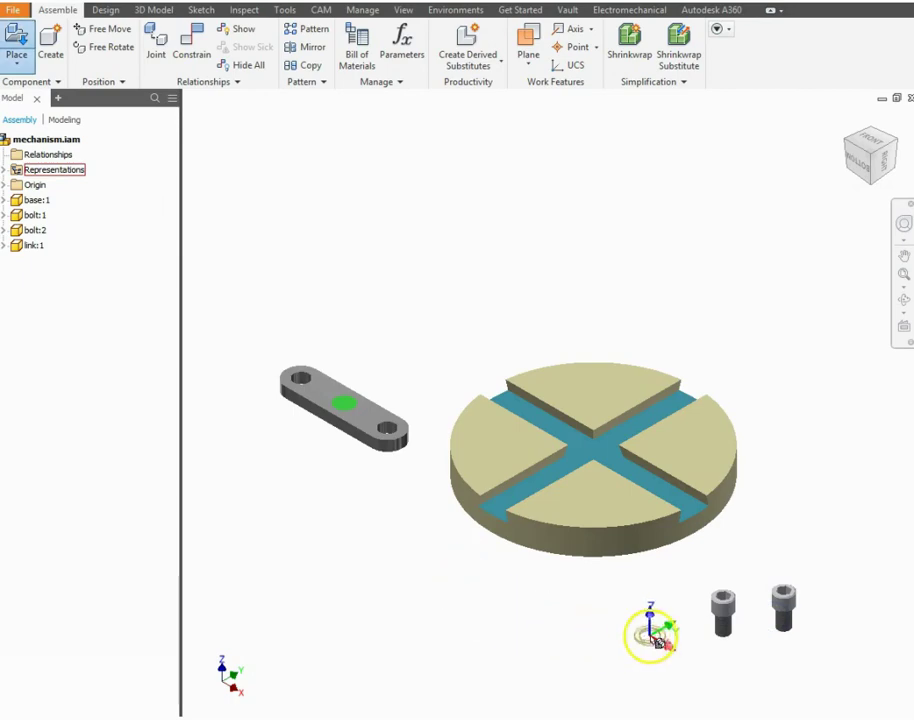
pyautogui.click(652, 641)
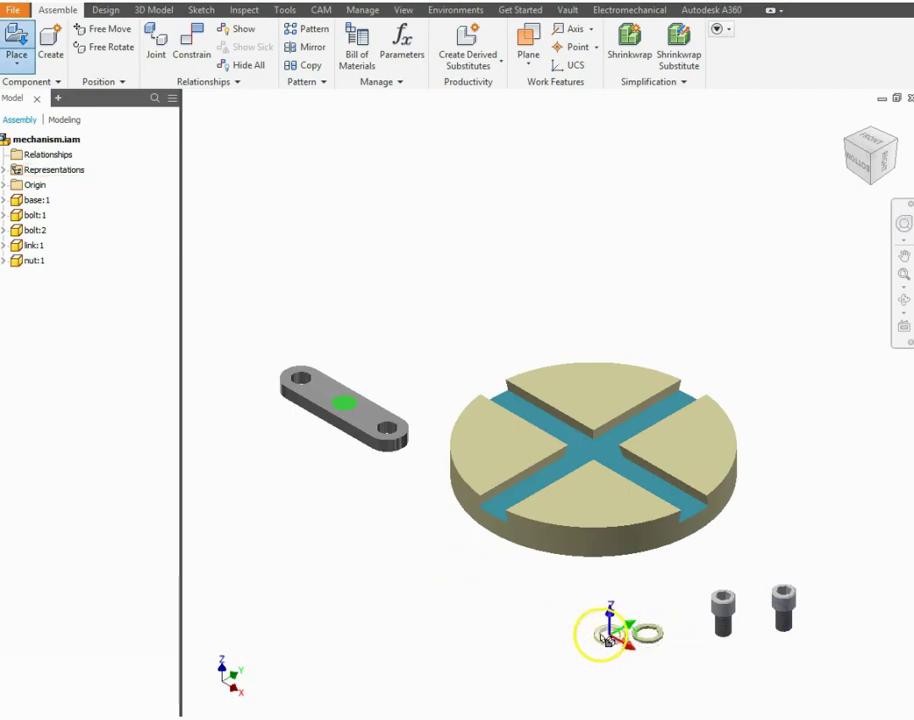
pyautogui.rightClick(551, 637)
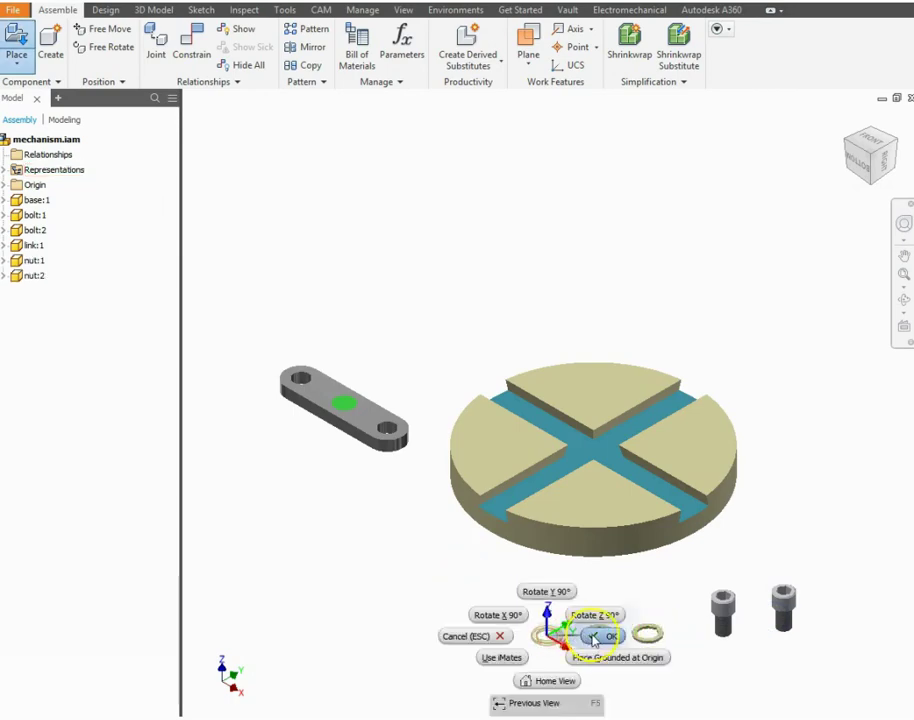
pyautogui.click(606, 636)
pyautogui.click(616, 640)
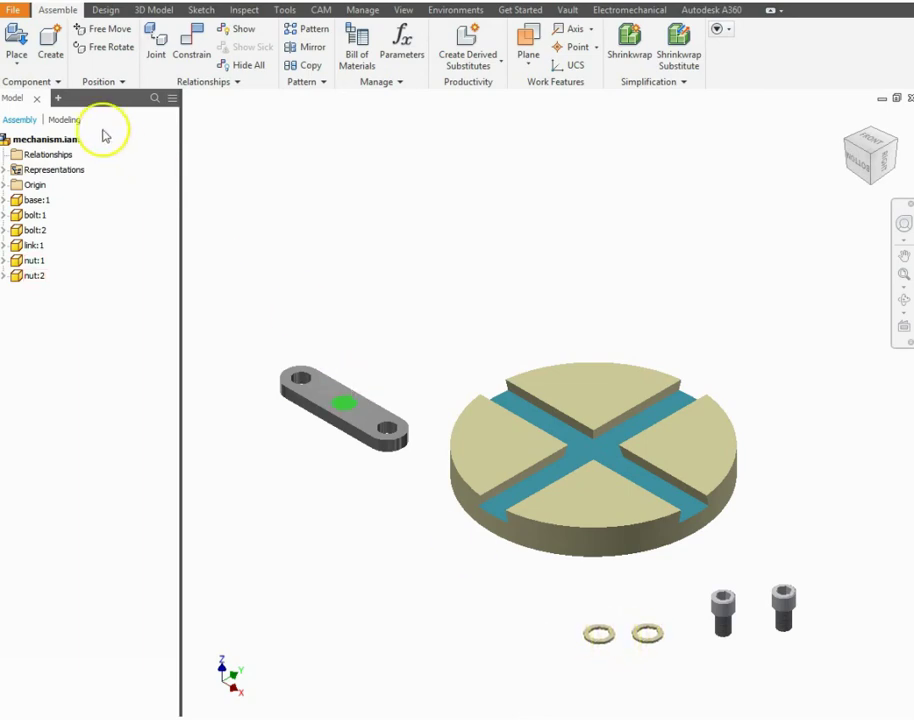
# Place two instances of slider.ipt in front of the round base, in line with the two nuts
pyautogui.click(16, 44)
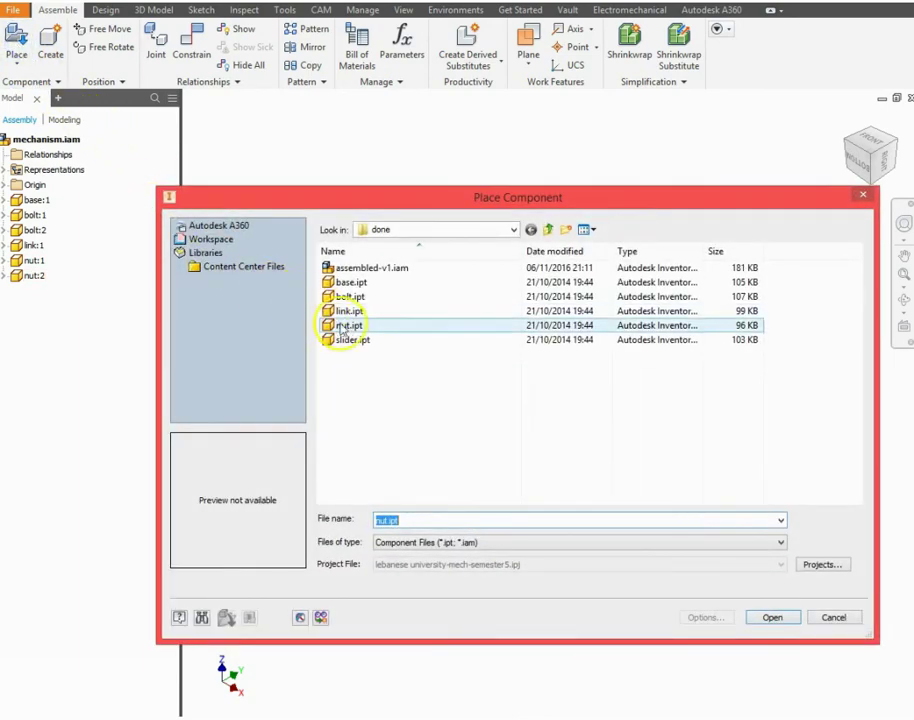
pyautogui.click(350, 340)
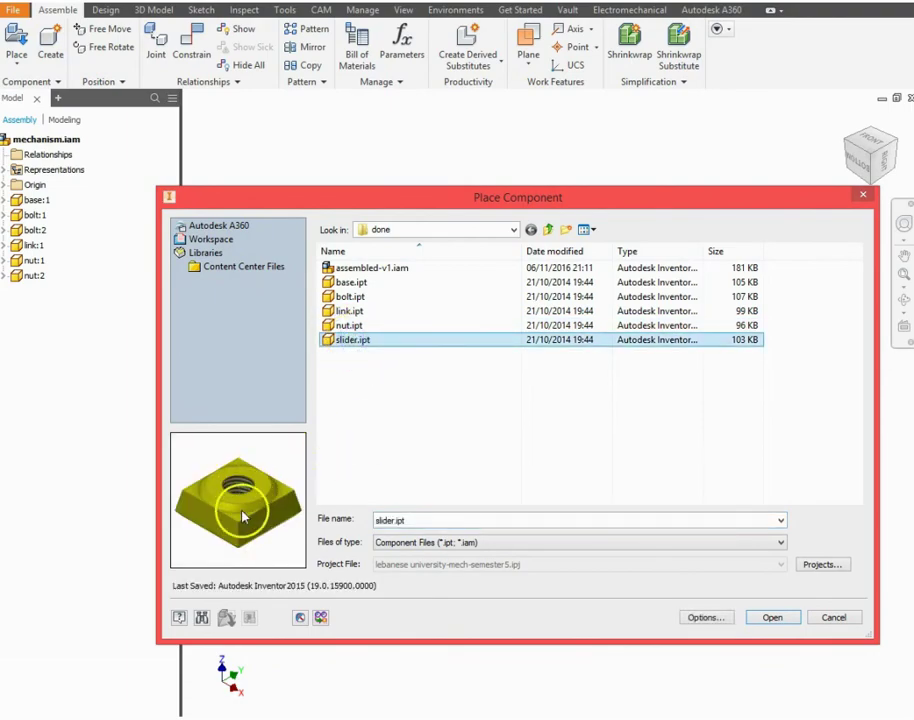
pyautogui.click(772, 618)
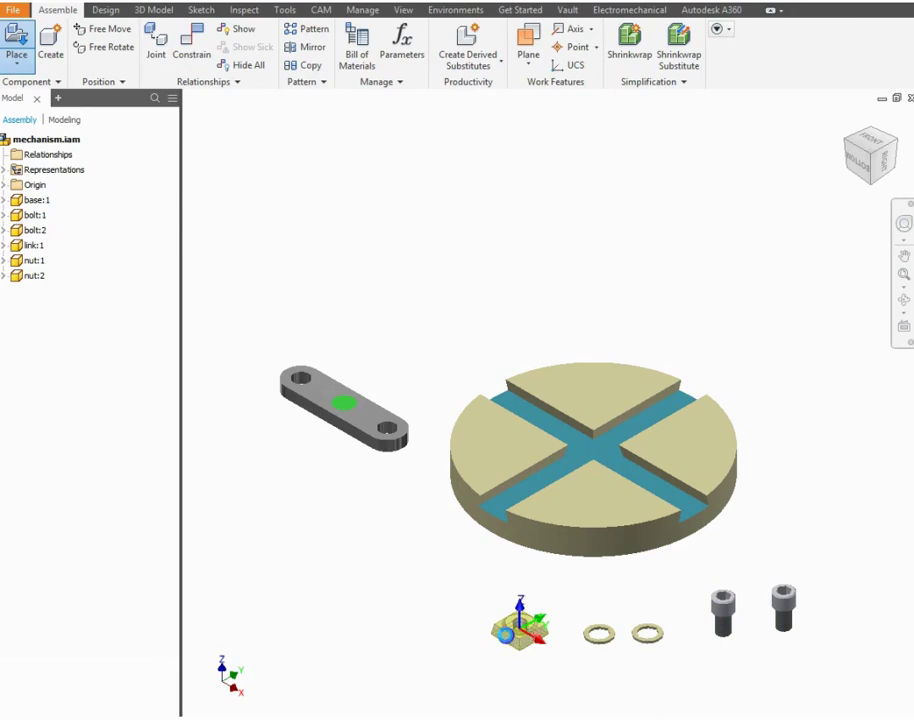
pyautogui.click(506, 634)
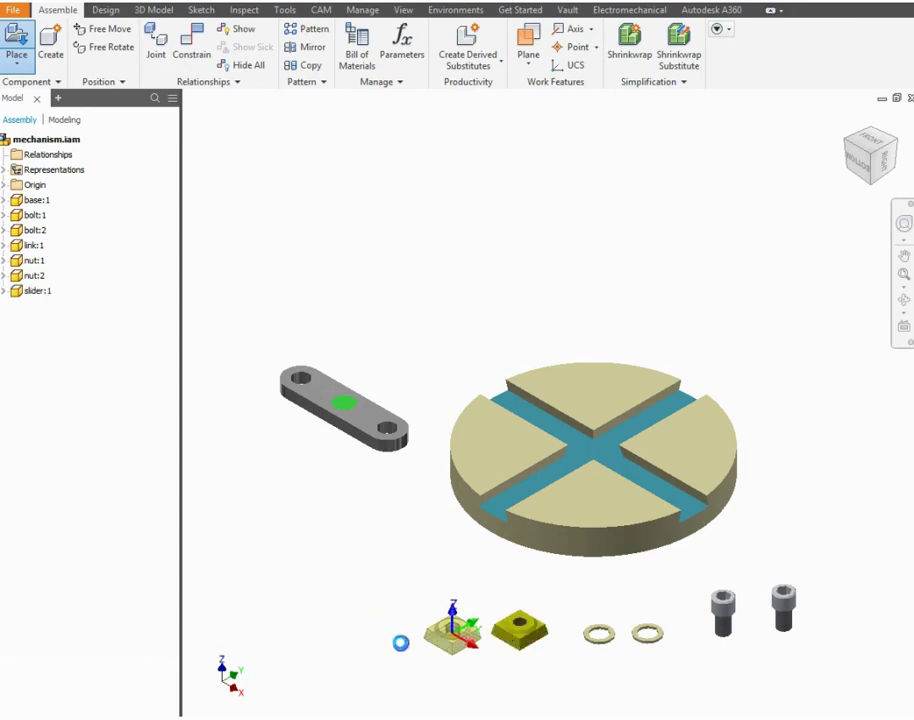
pyautogui.click(400, 642)
pyautogui.rightClick(362, 617)
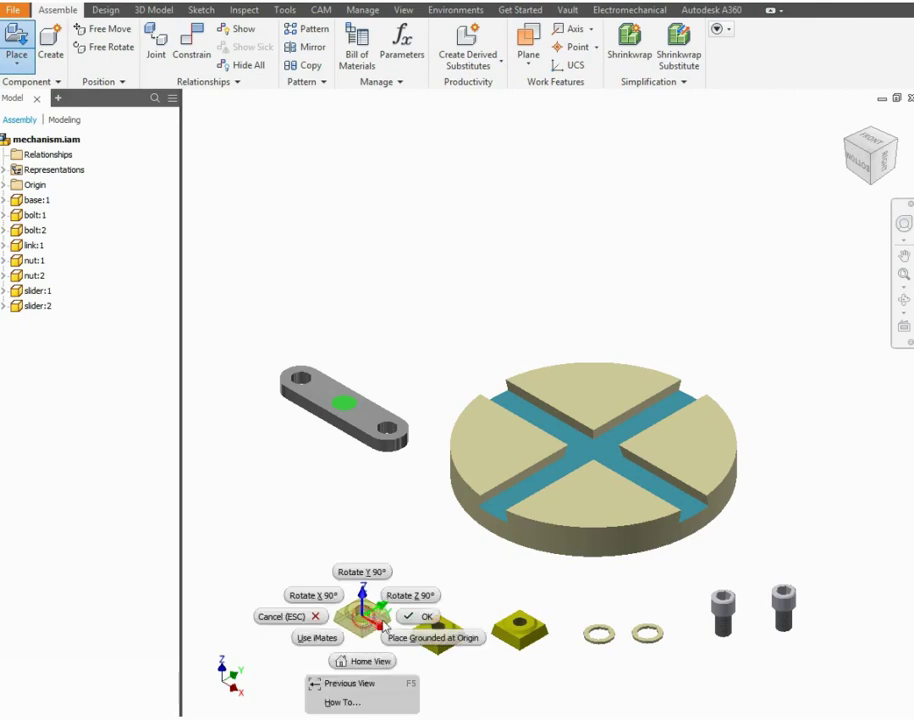
pyautogui.click(415, 616)
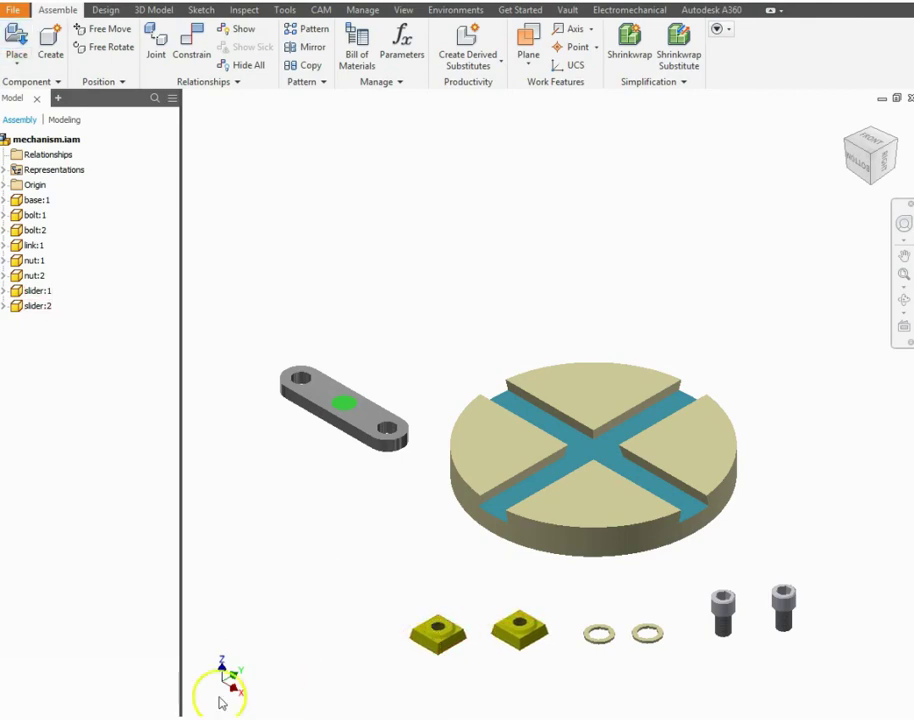
pyautogui.click(441, 622)
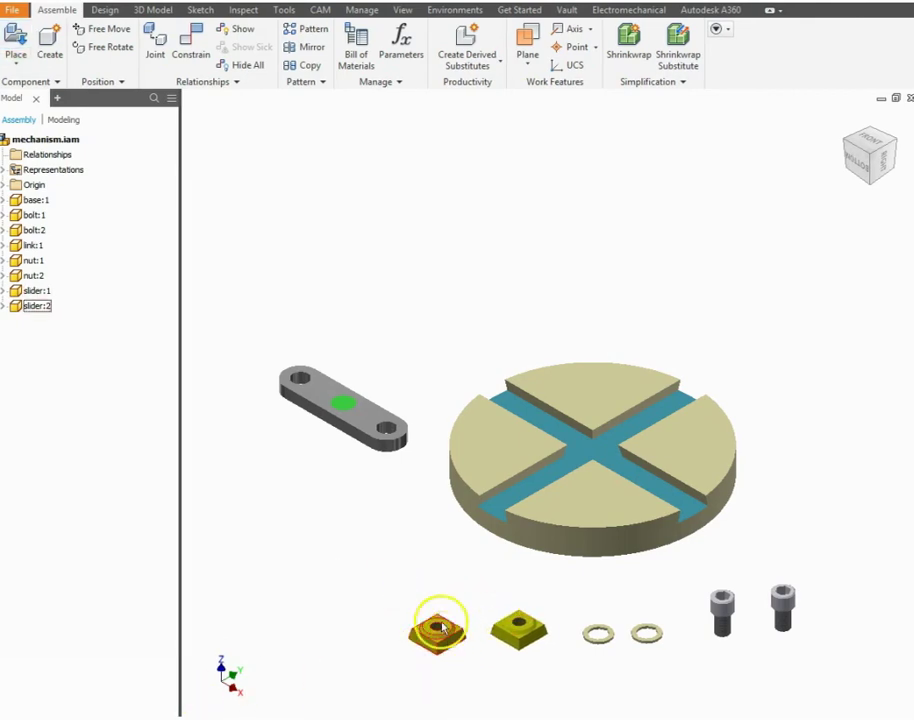
pyautogui.click(393, 430)
pyautogui.click(526, 475)
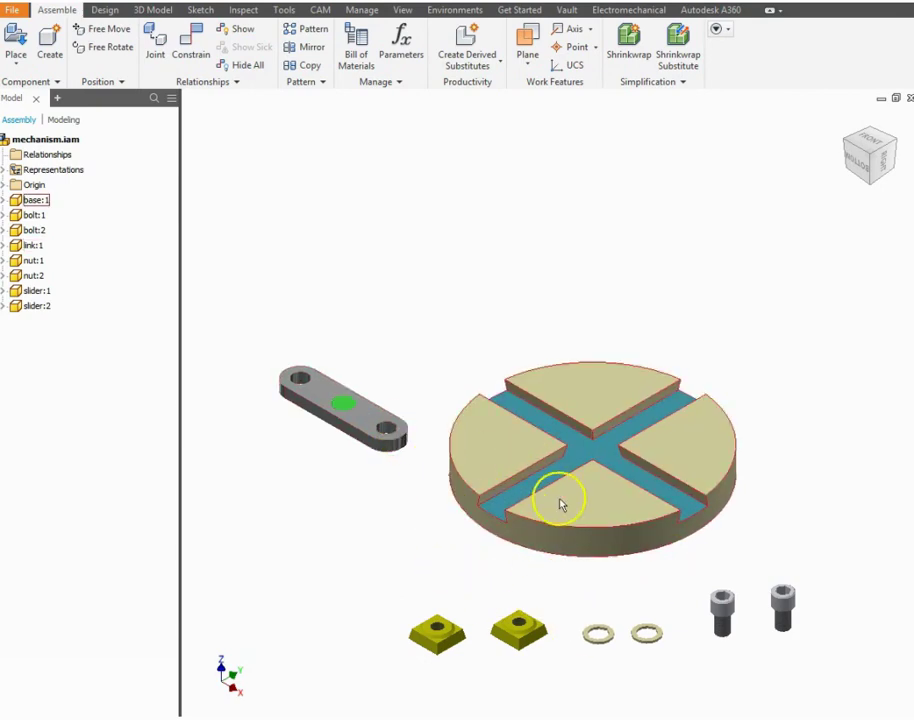
pyautogui.click(343, 208)
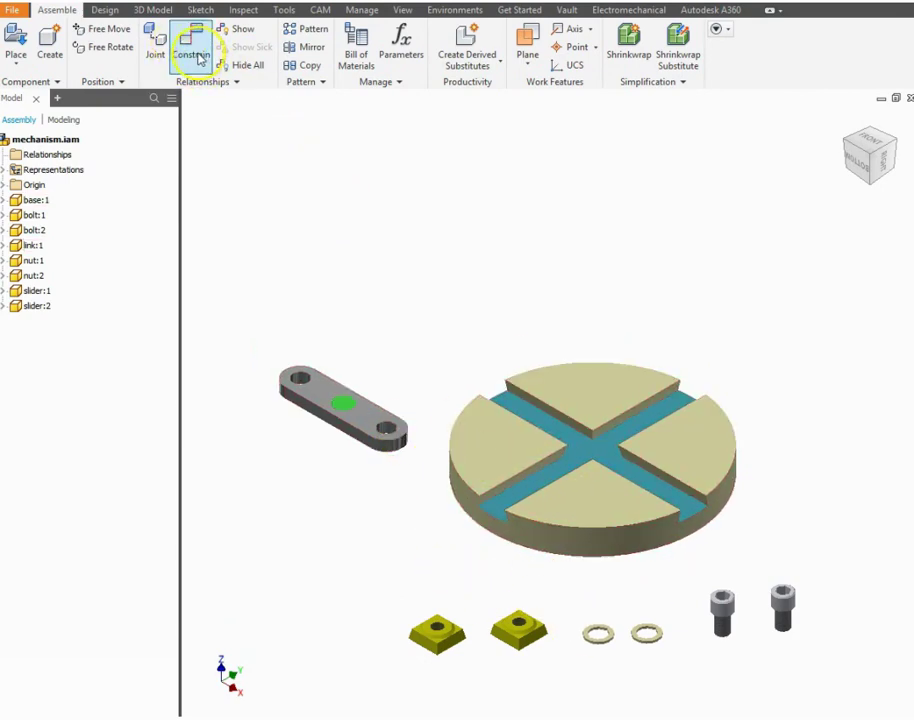
pyautogui.click(183, 60)
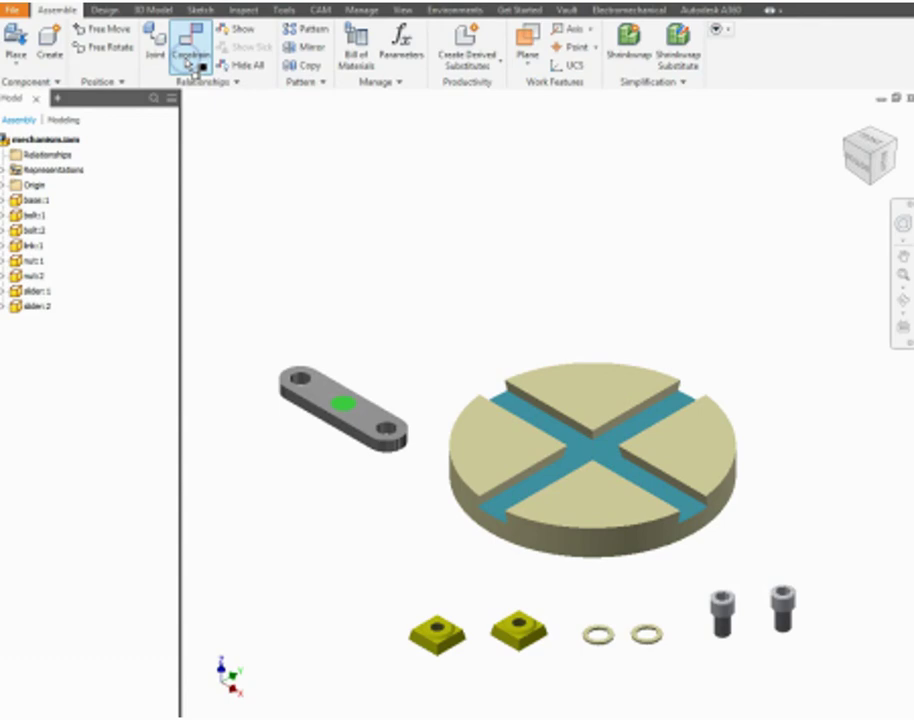
pyautogui.click(155, 199)
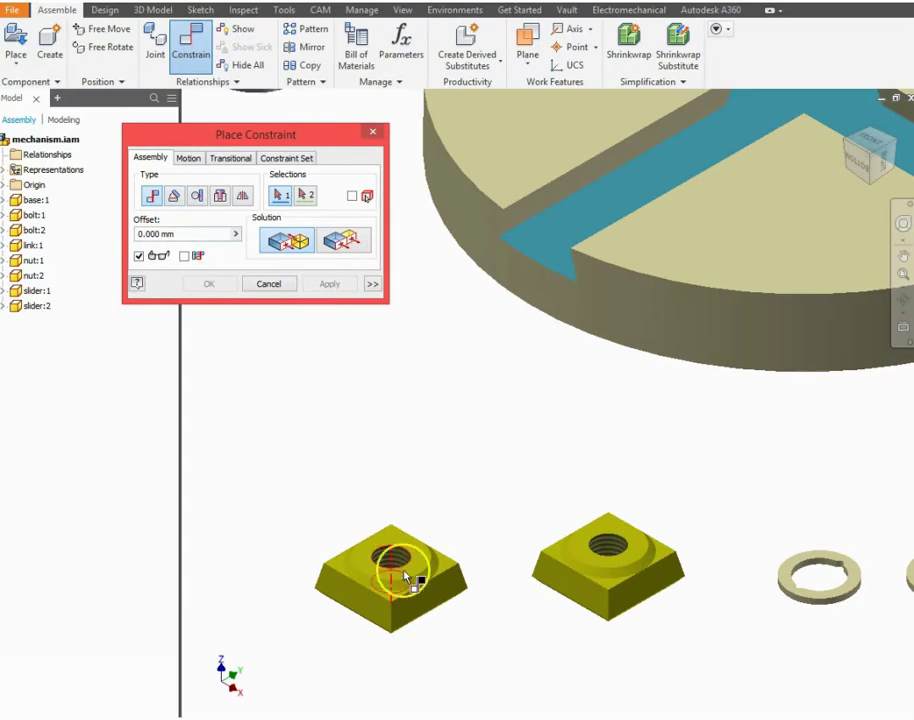
pyautogui.press('Escape')
# Free-rotate slider:2 and slider:1 in turn until the flat underside of each faces the viewer
pyautogui.click(37, 305)
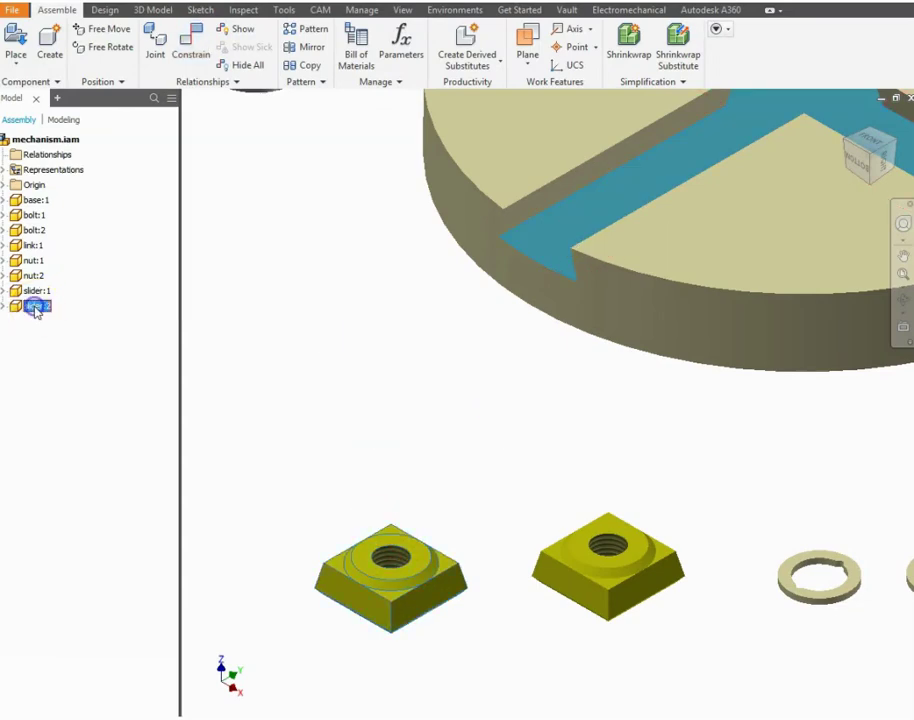
pyautogui.rightClick(401, 574)
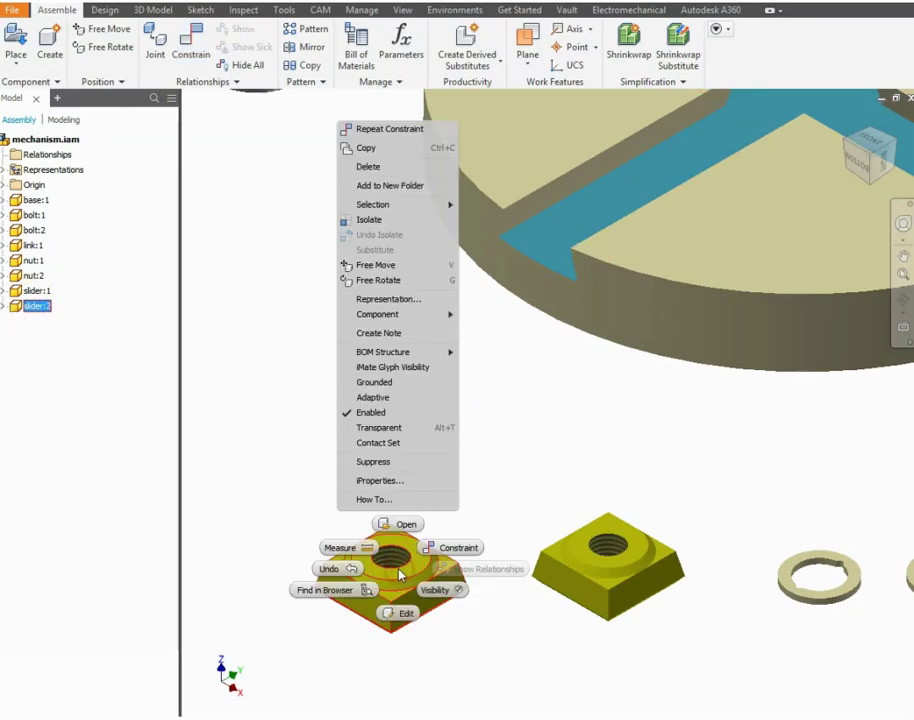
pyautogui.click(376, 283)
pyautogui.moveTo(395, 570); pyautogui.dragTo(483, 552)
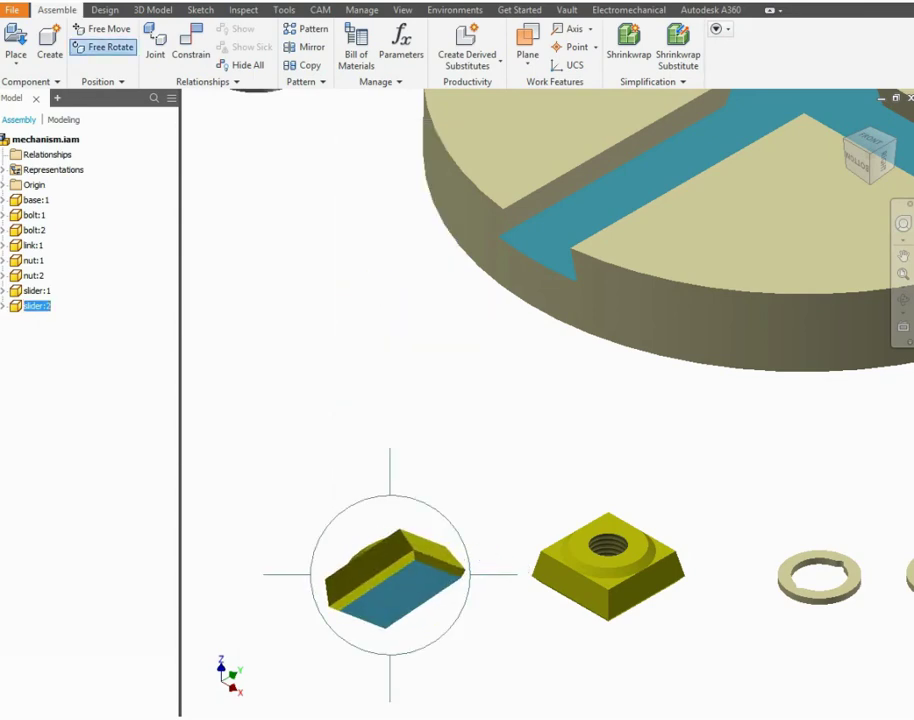
pyautogui.click(604, 570)
pyautogui.moveTo(604, 570); pyautogui.dragTo(651, 505)
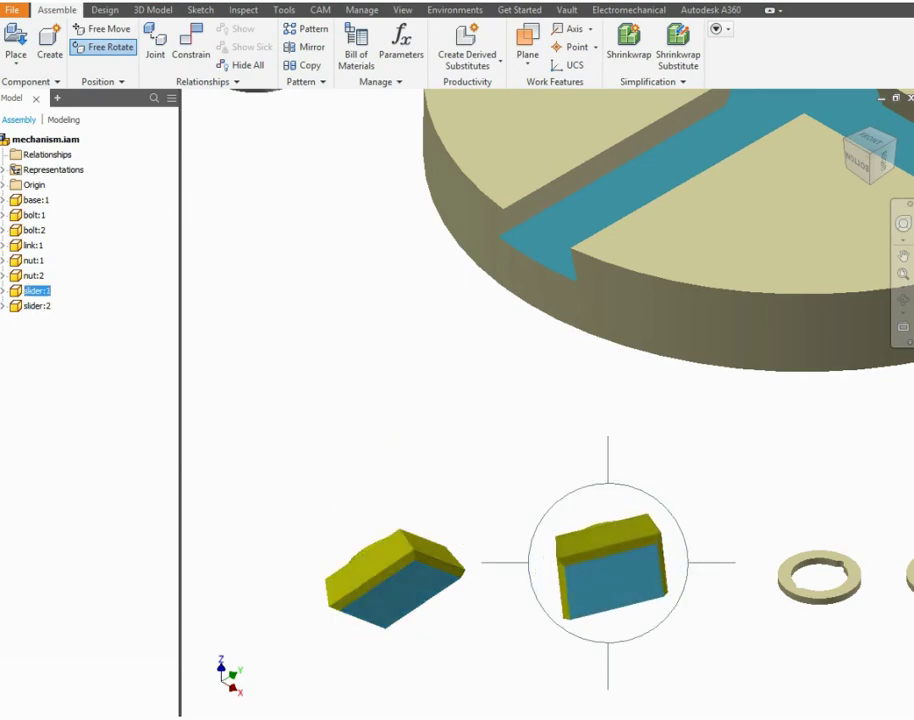
pyautogui.rightClick(360, 395)
pyautogui.click(413, 386)
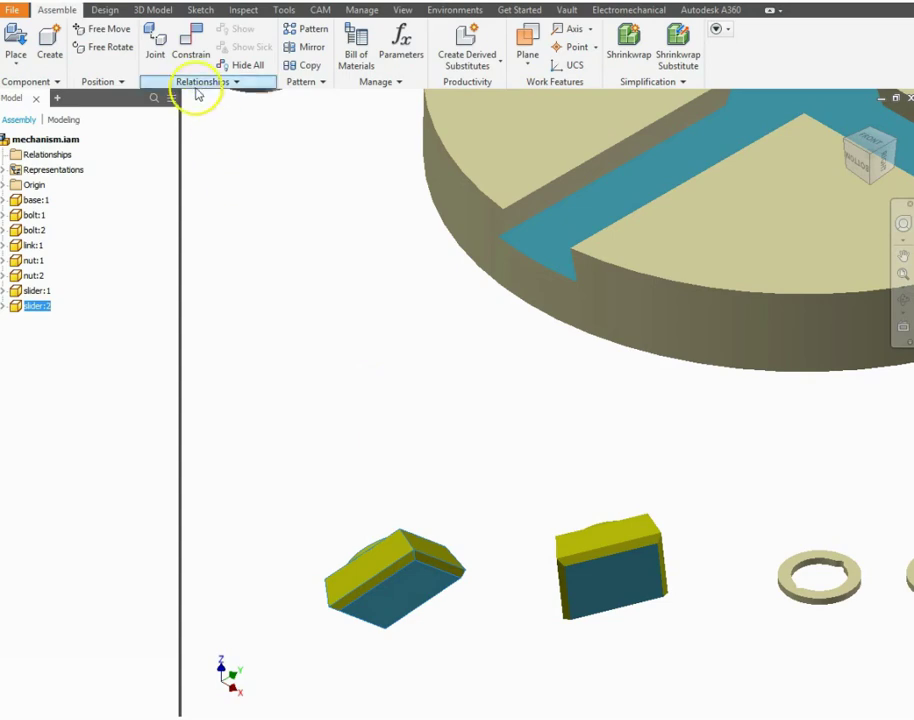
# Mate the underside of slider:2 to the floor of the base's cross-shaped slot with a 0 mm offset
pyautogui.click(190, 45)
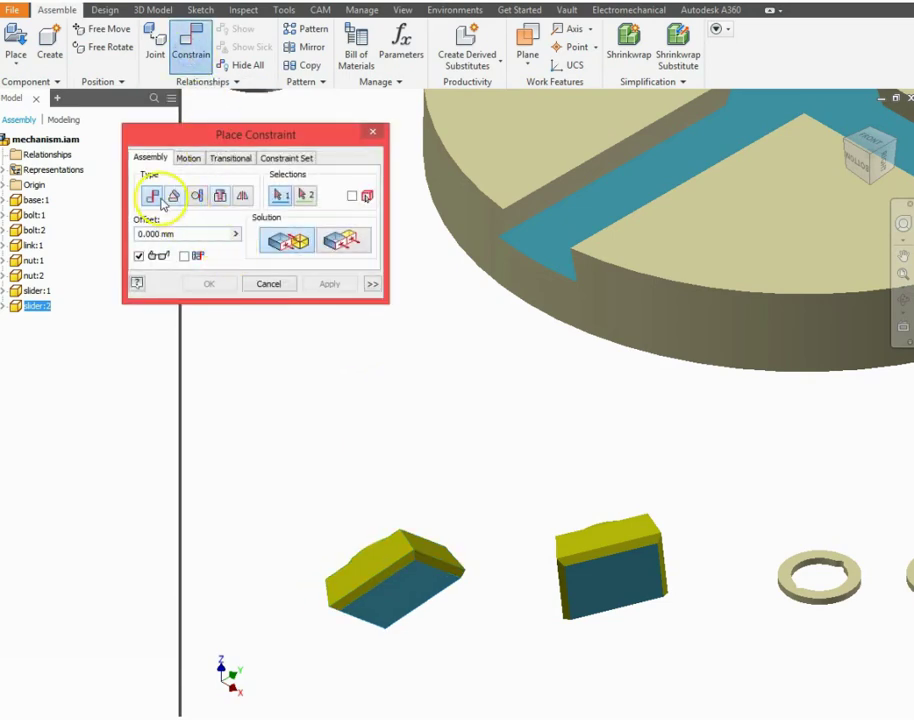
pyautogui.click(412, 582)
pyautogui.click(553, 245)
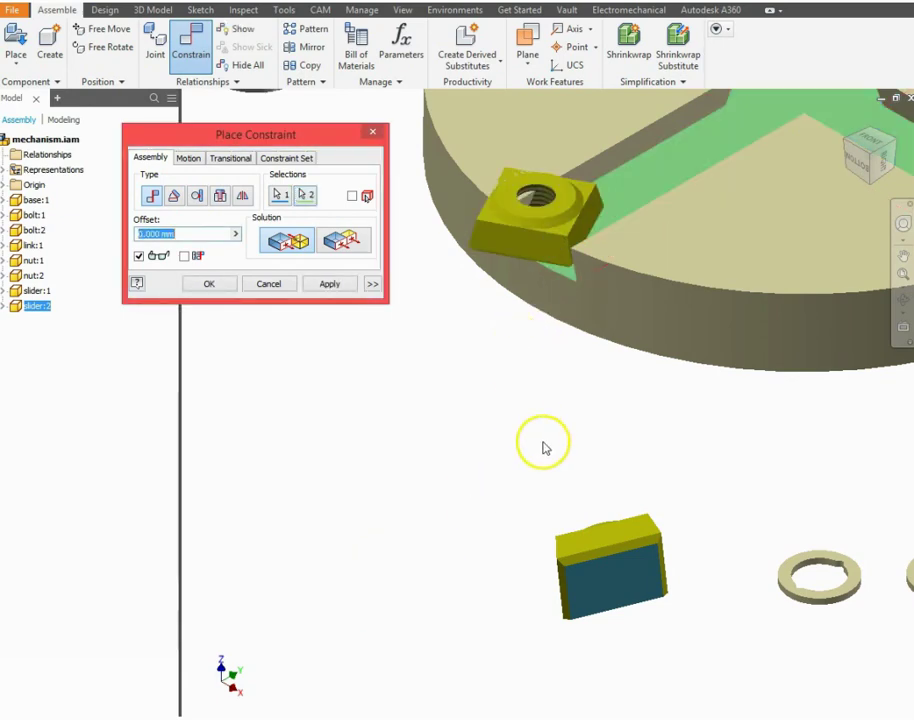
pyautogui.click(328, 284)
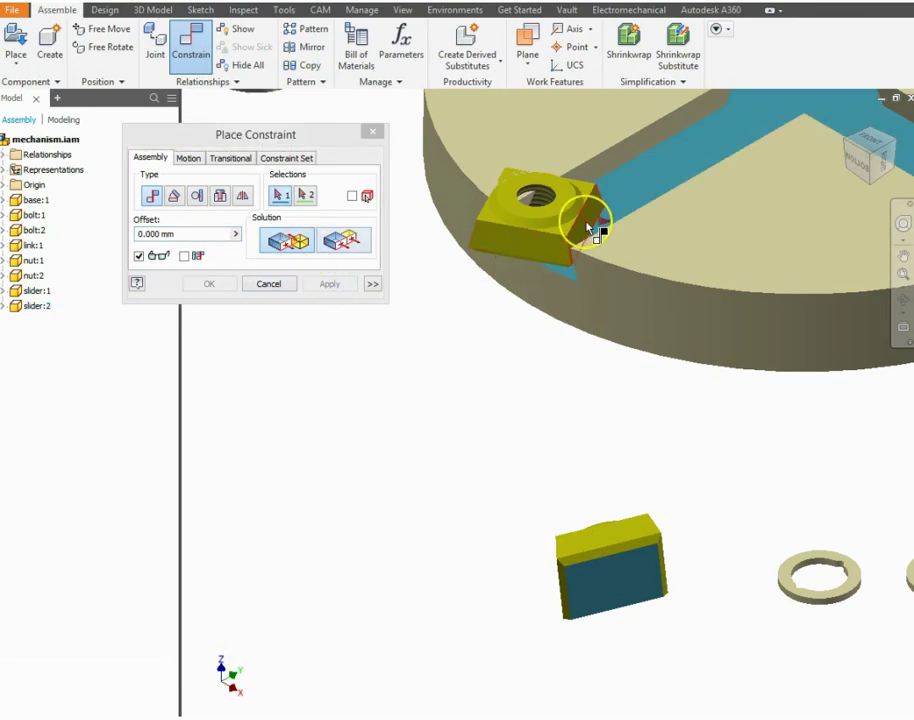
# Mate a slanted side face of slider:2 to the slanted side wall of its base slot with a 0 mm offset
pyautogui.scroll(2, 632, 159)
pyautogui.click(632, 155)
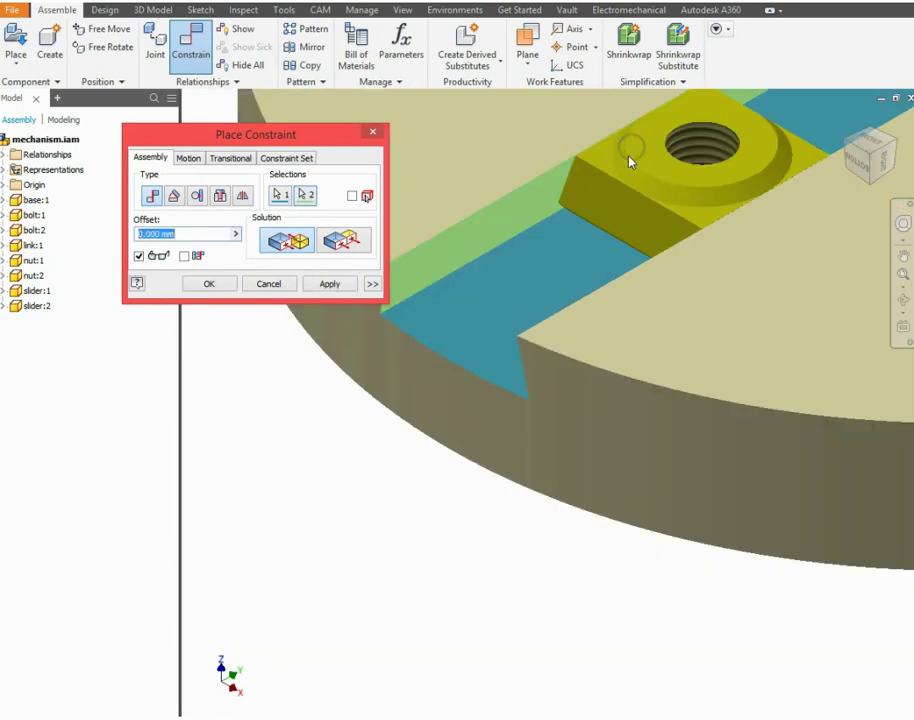
pyautogui.scroll(-3, 563, 236)
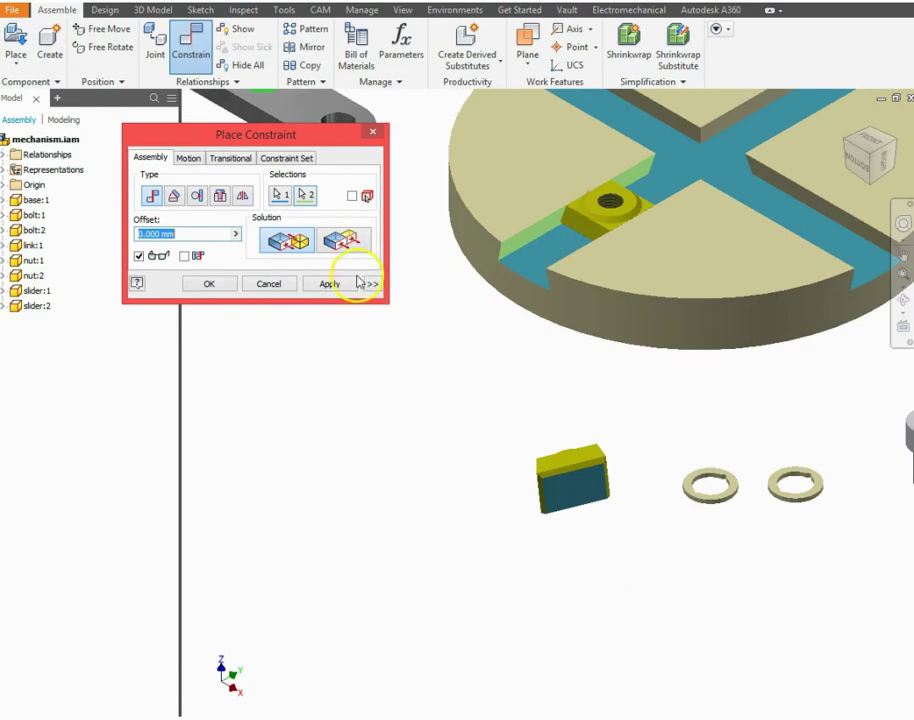
pyautogui.click(330, 284)
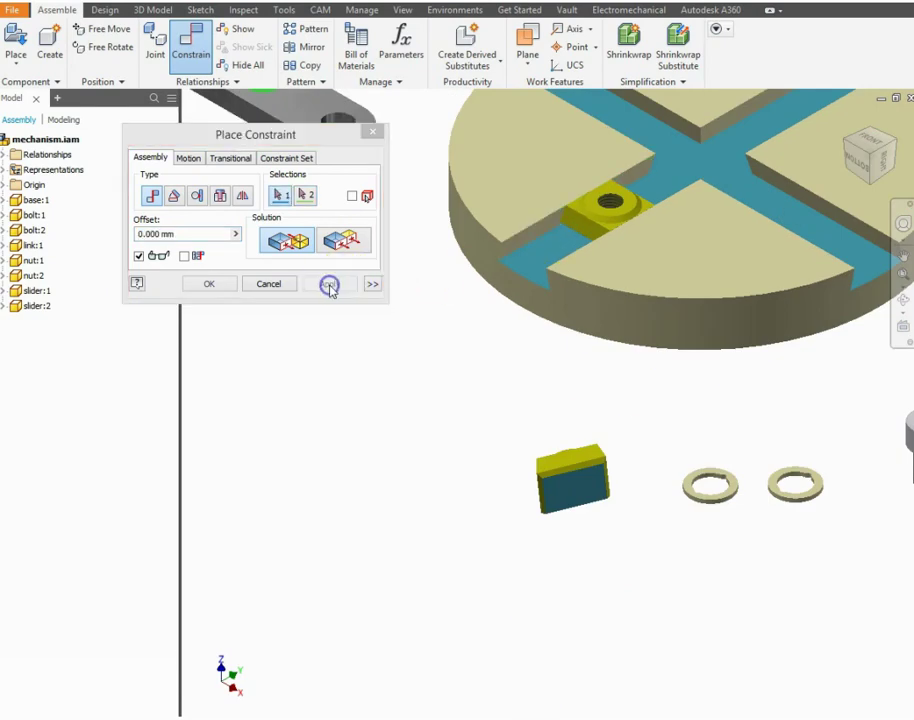
# Mate the underside of slider:1 to the floor of the base's cross-shaped slot with a 0 mm offset
pyautogui.click(605, 227)
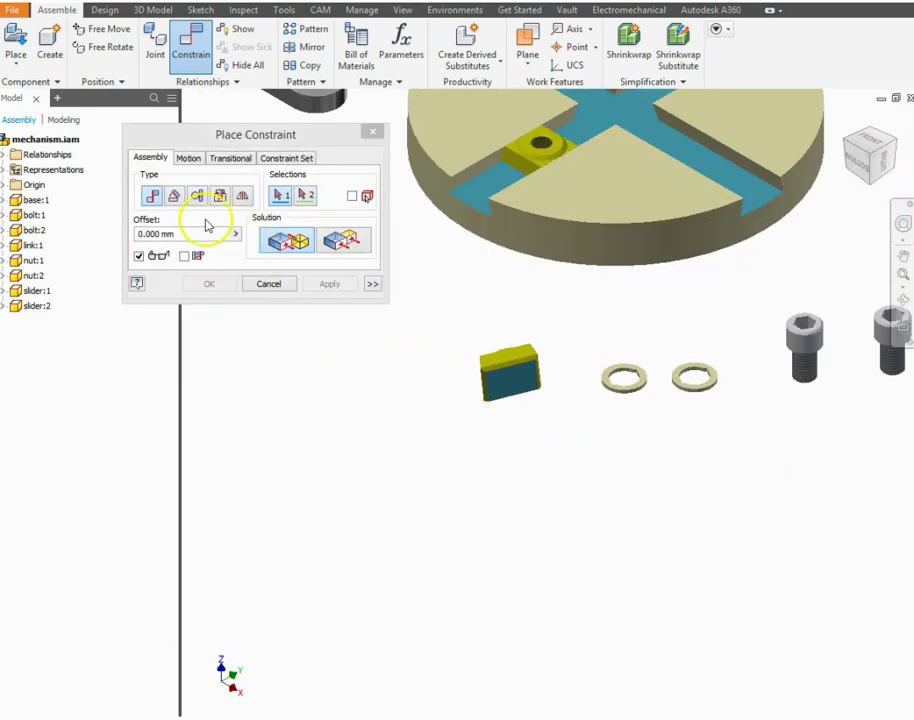
pyautogui.click(152, 195)
pyautogui.scroll(3, 514, 382)
pyautogui.click(513, 382)
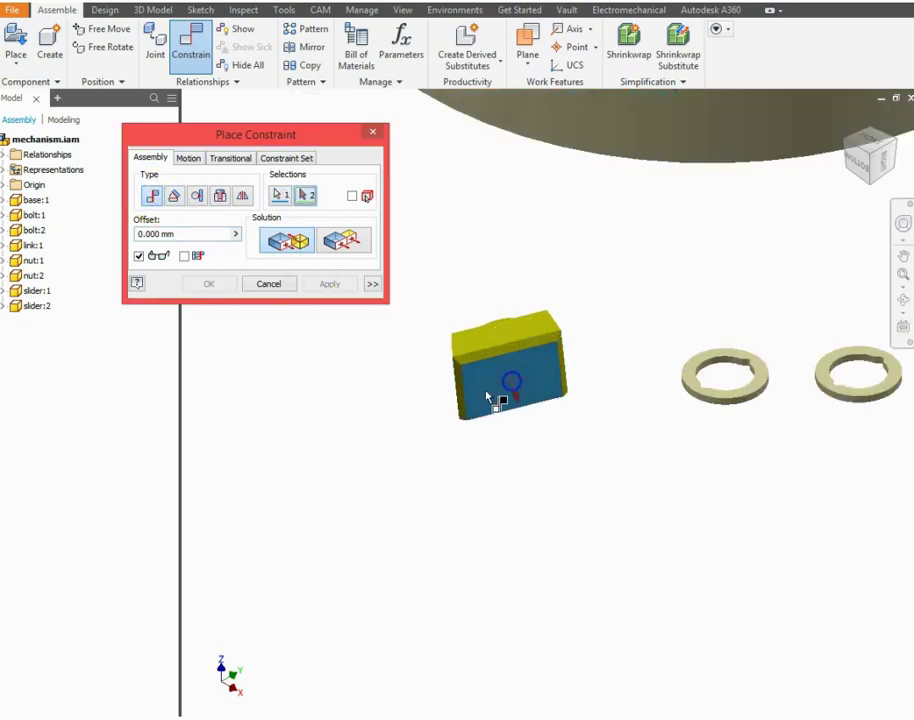
pyautogui.scroll(-6, 480, 398)
pyautogui.scroll(5, 595, 320)
pyautogui.click(563, 318)
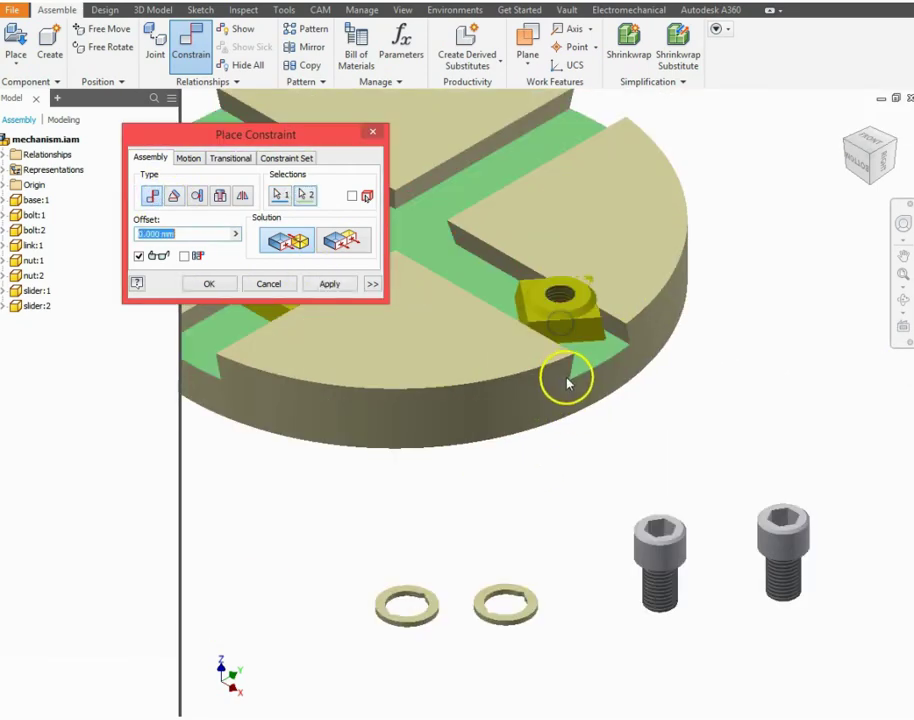
pyautogui.click(330, 285)
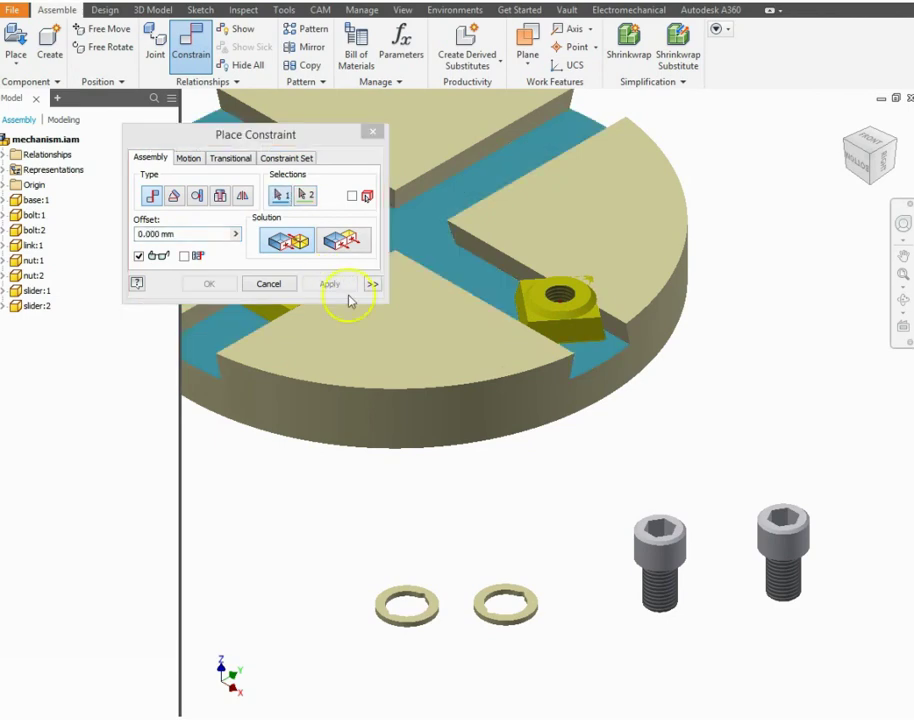
# Mate a slanted side face of slider:1 to the slanted wall of the slot arm nearest the bolts, with a 0 mm offset
pyautogui.scroll(-3, 582, 340)
pyautogui.click(580, 336)
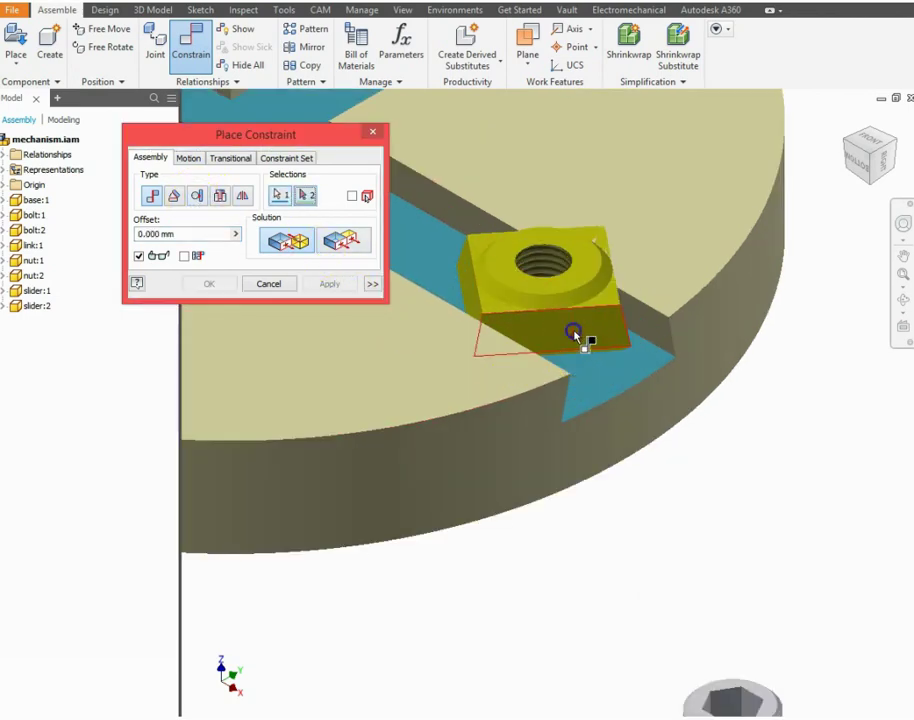
pyautogui.click(470, 222)
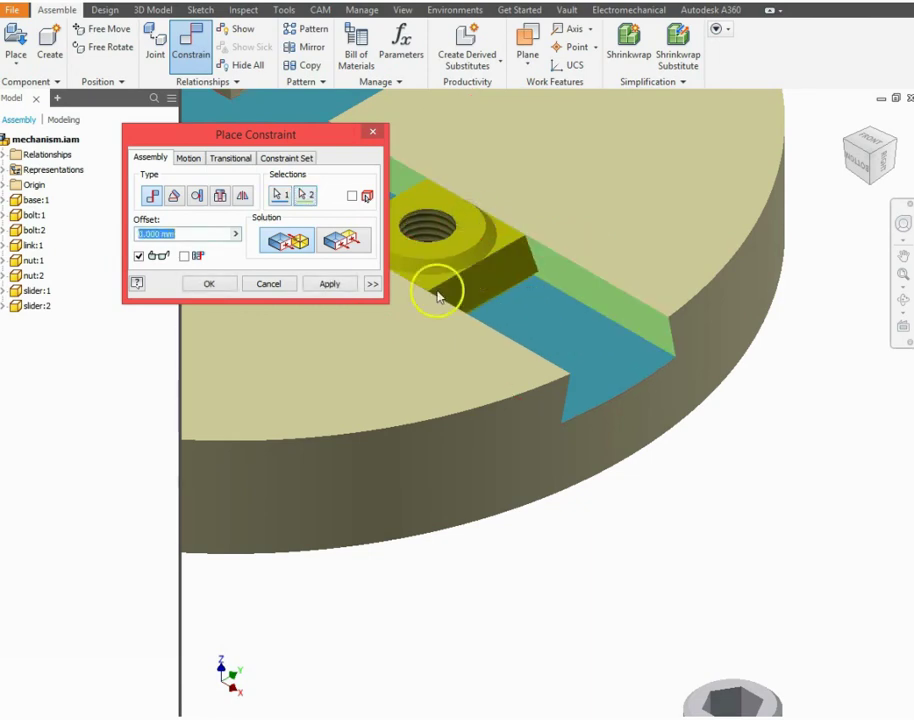
pyautogui.click(330, 283)
pyautogui.scroll(8, 546, 326)
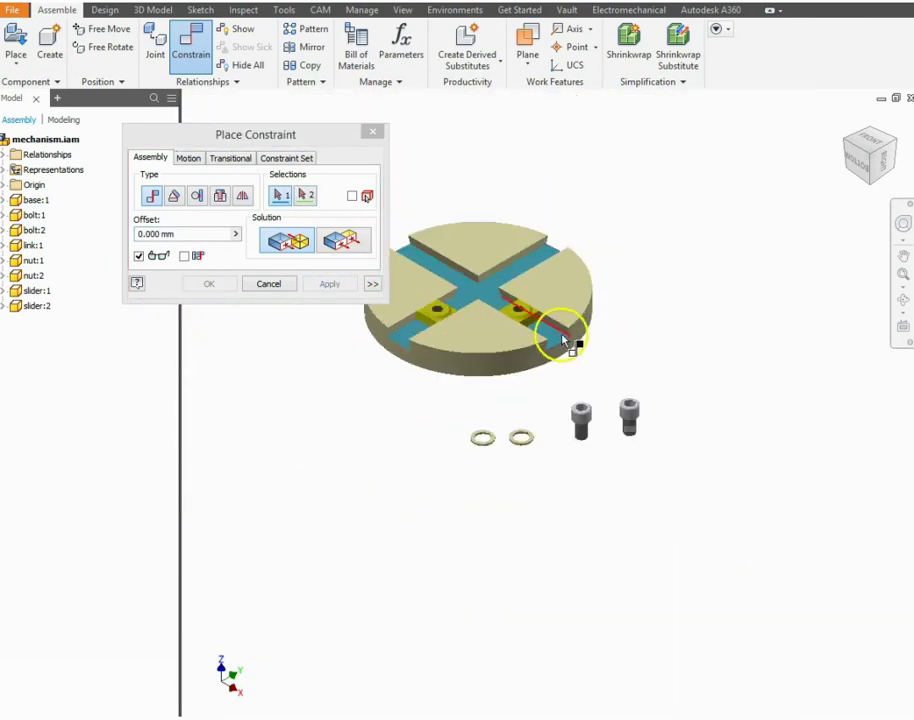
# Close the constraint command and ground base:1 so it stays fixed in the assembly
pyautogui.click(270, 285)
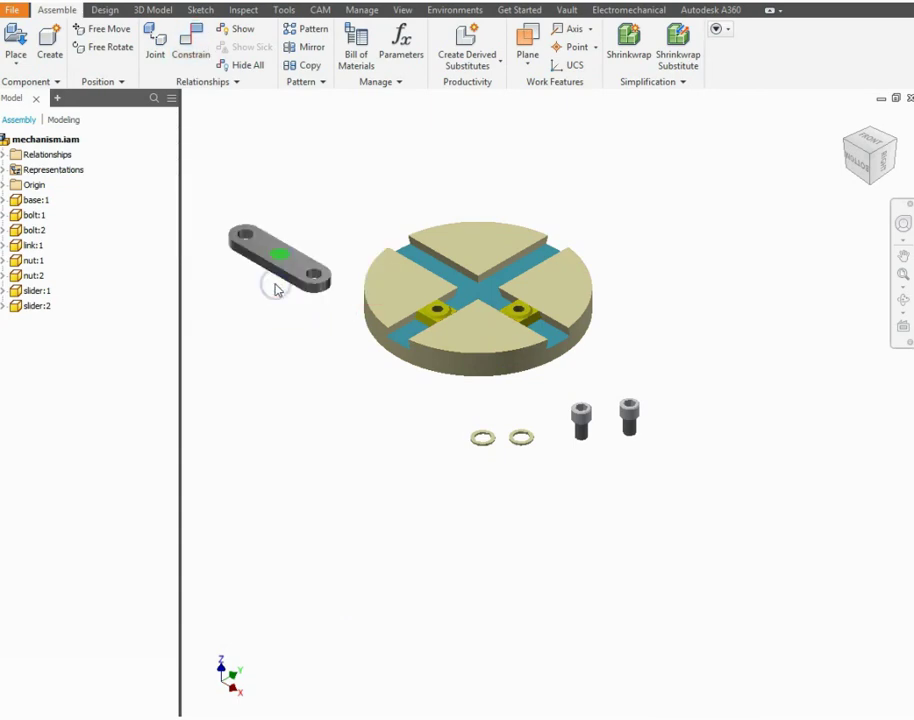
pyautogui.click(30, 201)
pyautogui.rightClick(22, 202)
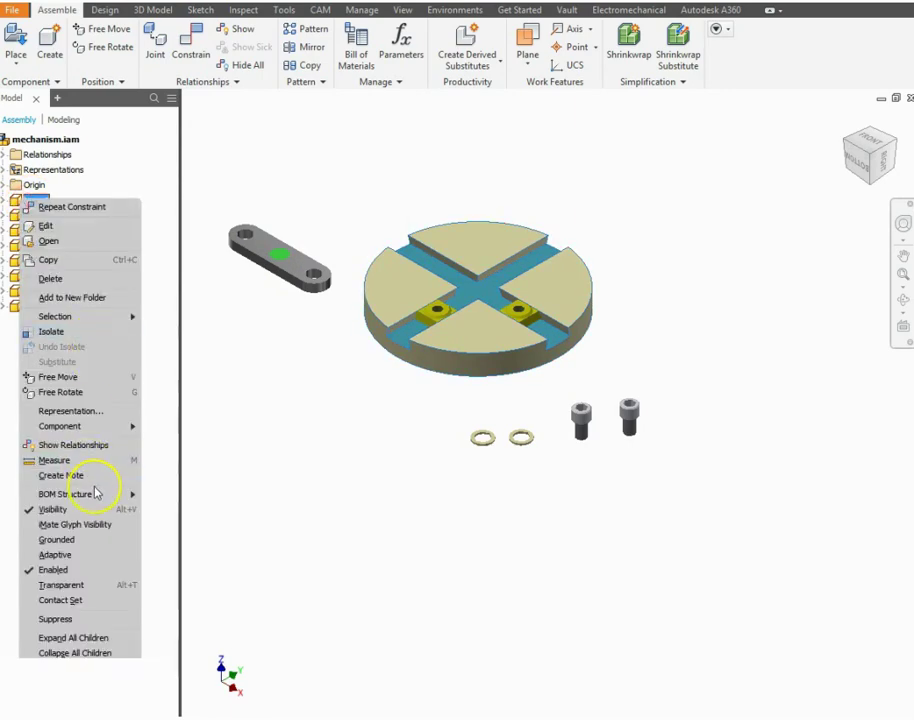
pyautogui.click(58, 541)
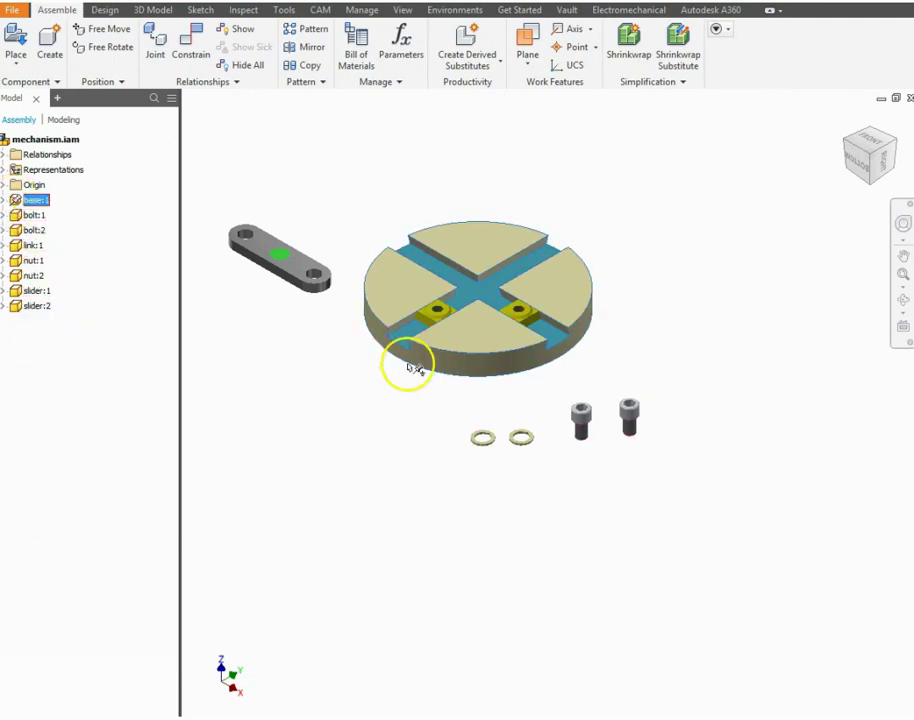
# Slide slider:2 and slider:1 along their base slots to check how they move
pyautogui.click(428, 320)
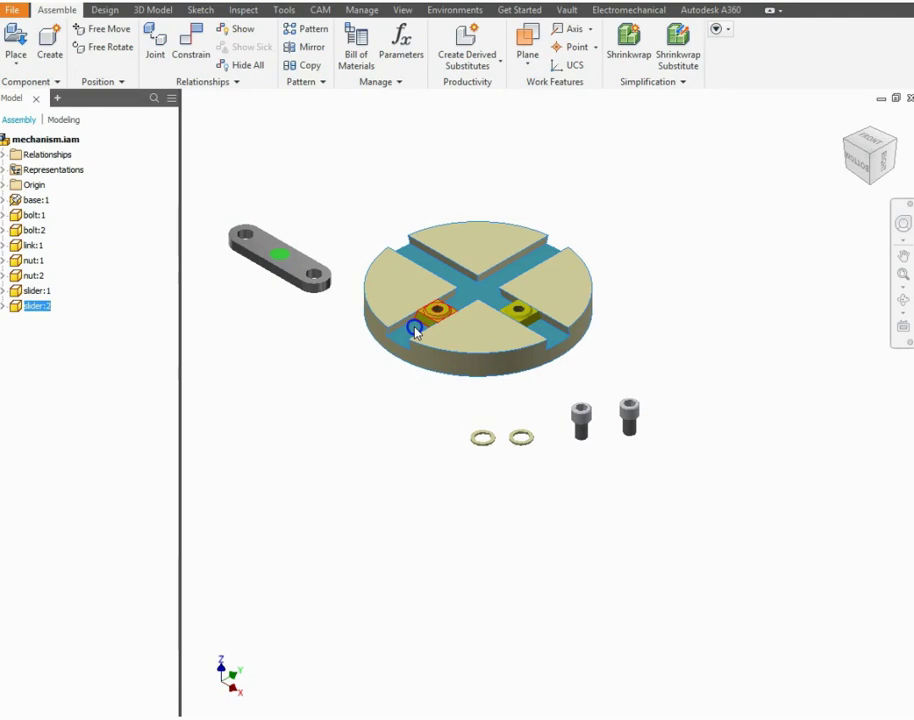
pyautogui.moveTo(416, 331); pyautogui.dragTo(433, 318)
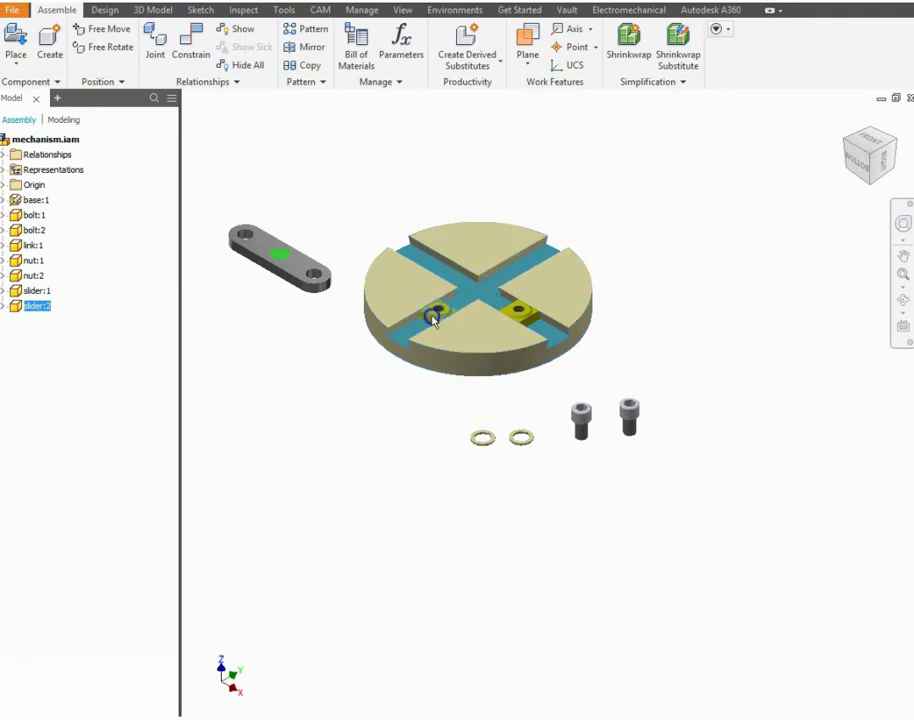
pyautogui.click(513, 309)
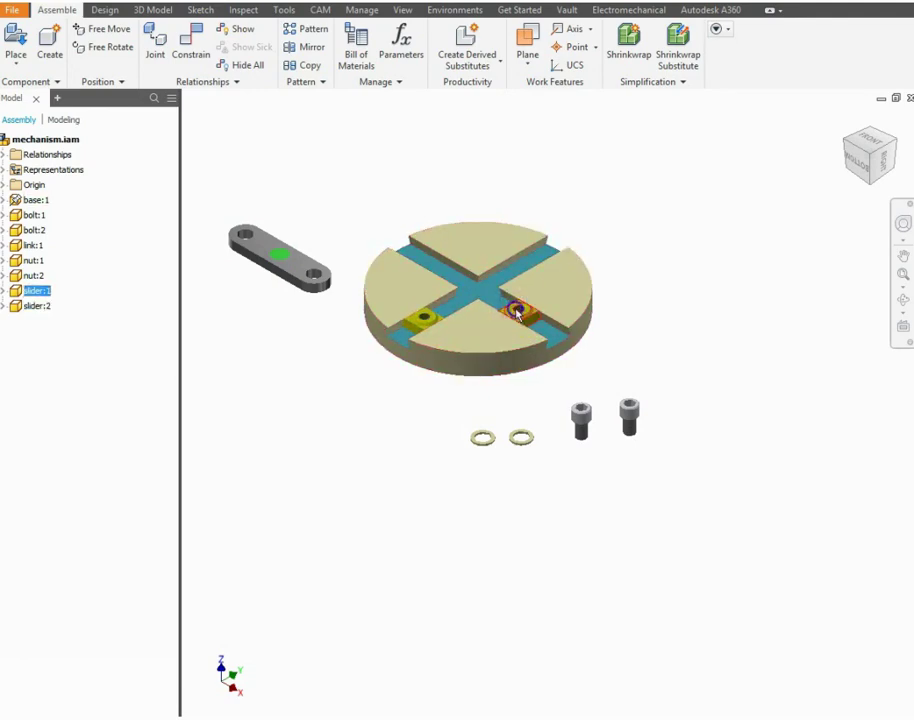
pyautogui.moveTo(426, 256); pyautogui.dragTo(505, 336)
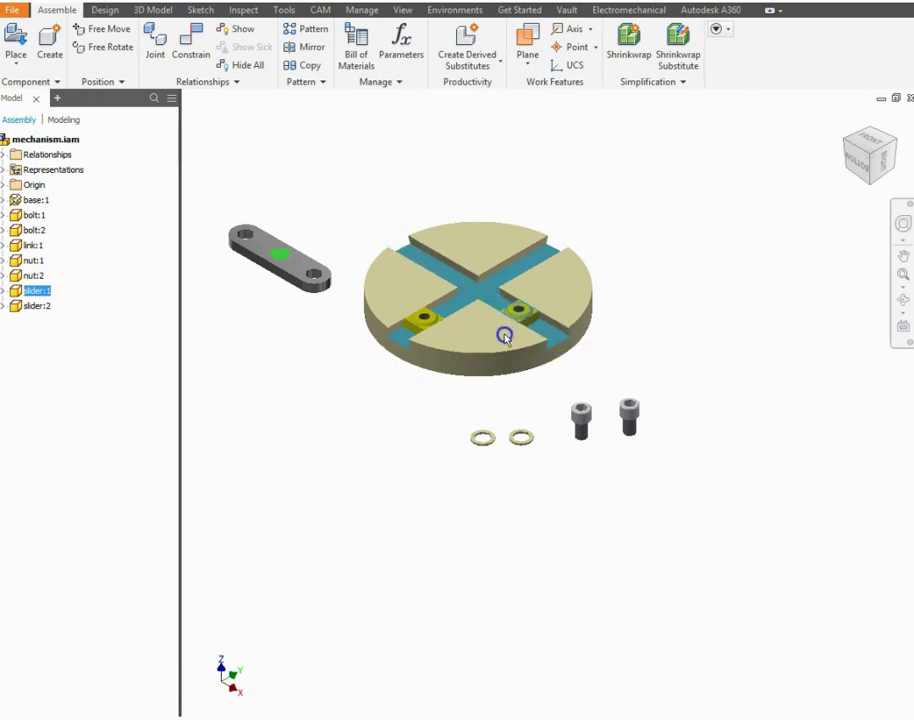
pyautogui.click(413, 463)
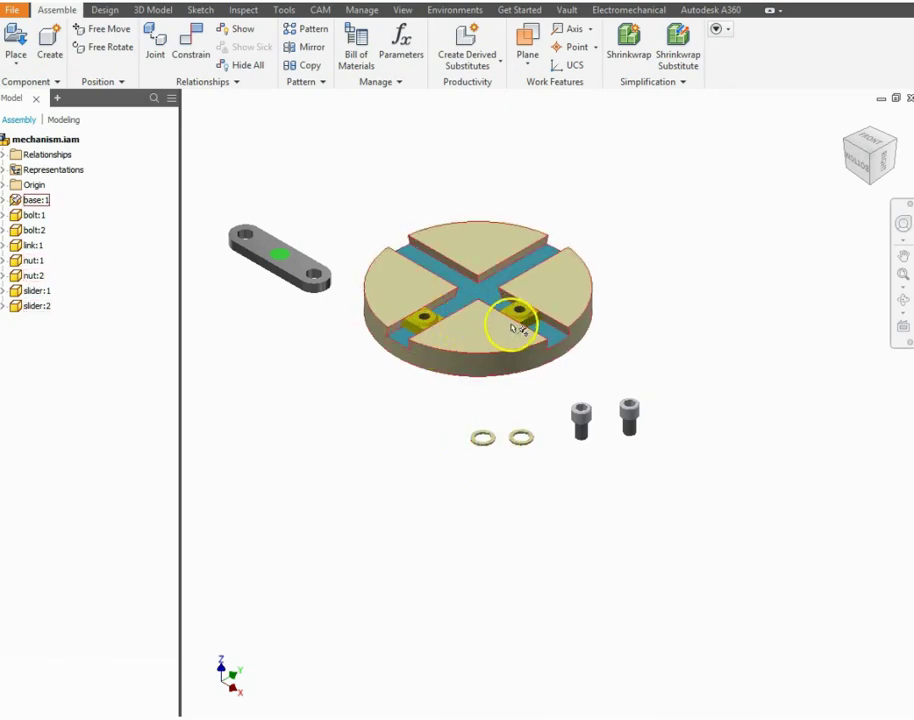
# Mate the flat top face of the nut farther from the bolts to slider:2's raised round face with a 0 mm offset
pyautogui.scroll(-3, 410, 310)
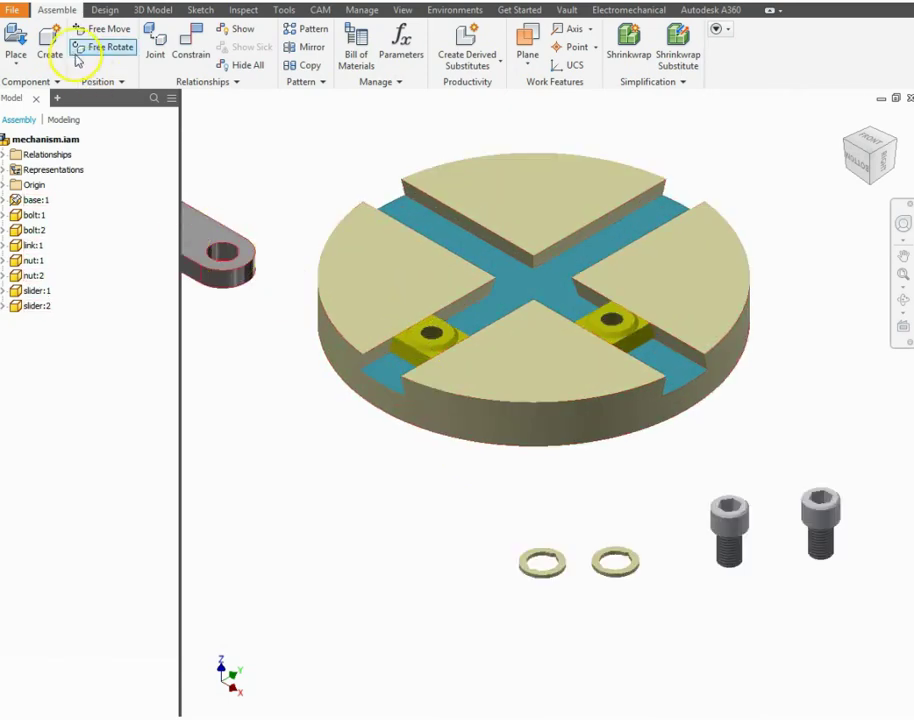
pyautogui.click(190, 48)
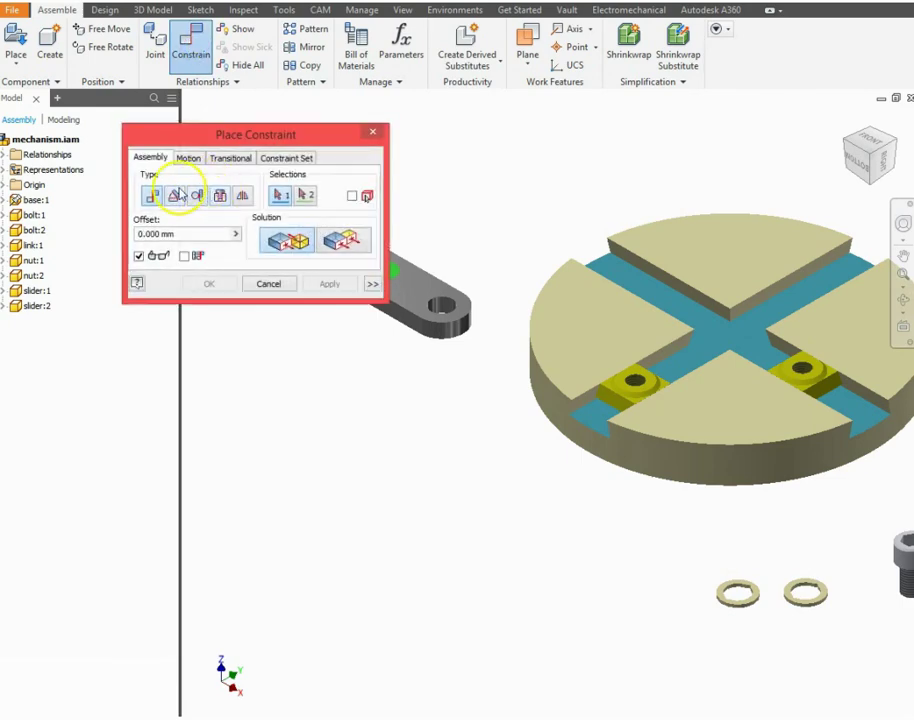
pyautogui.scroll(-3, 761, 610)
pyautogui.scroll(-3, 759, 592)
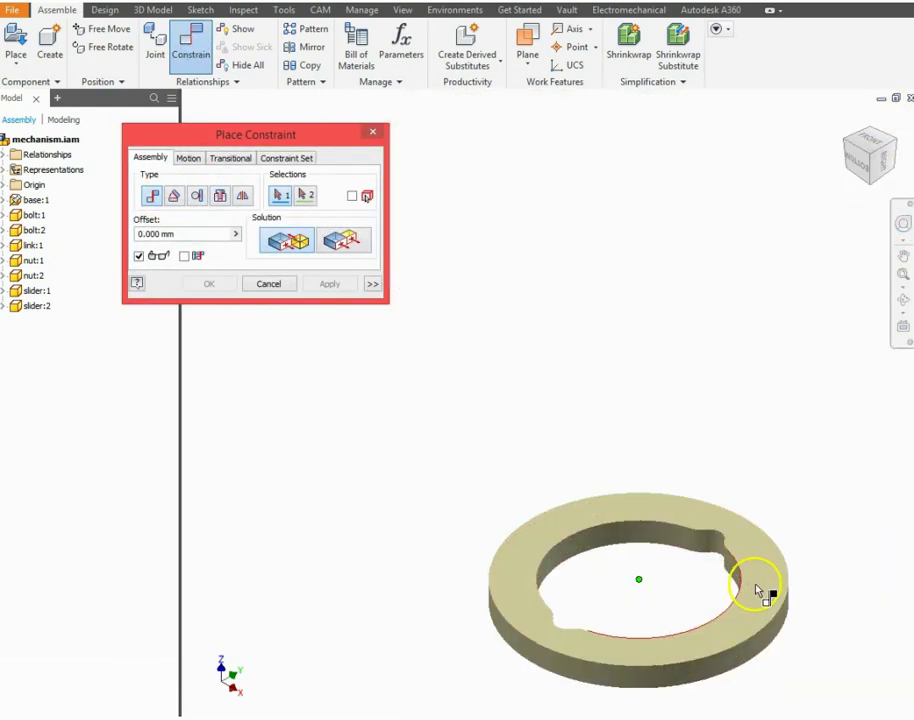
pyautogui.click(760, 578)
pyautogui.scroll(4, 759, 580)
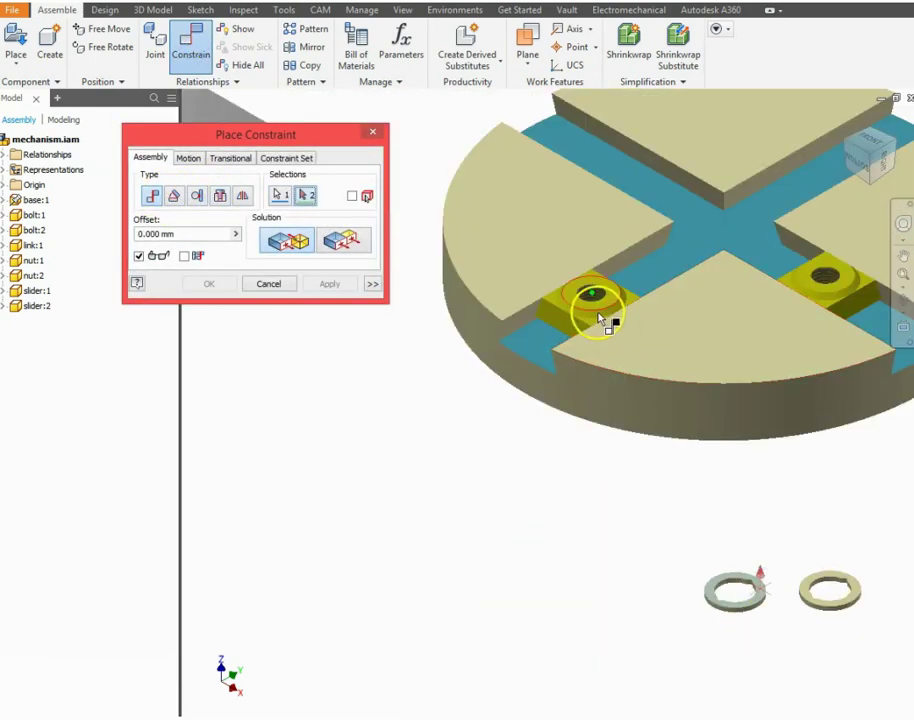
pyautogui.scroll(-3, 580, 300)
pyautogui.click(517, 268)
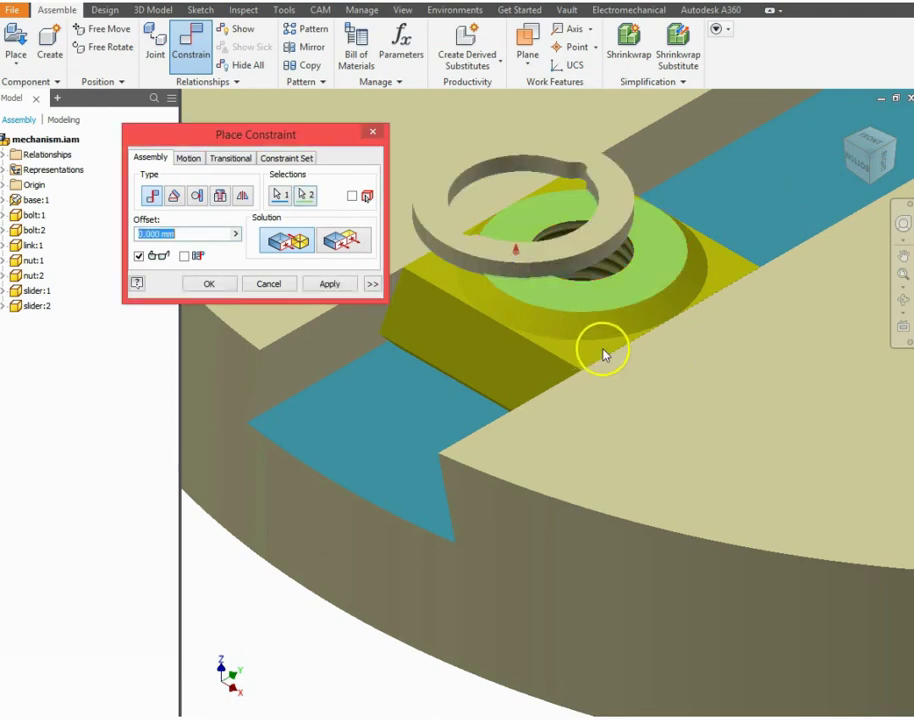
pyautogui.click(329, 283)
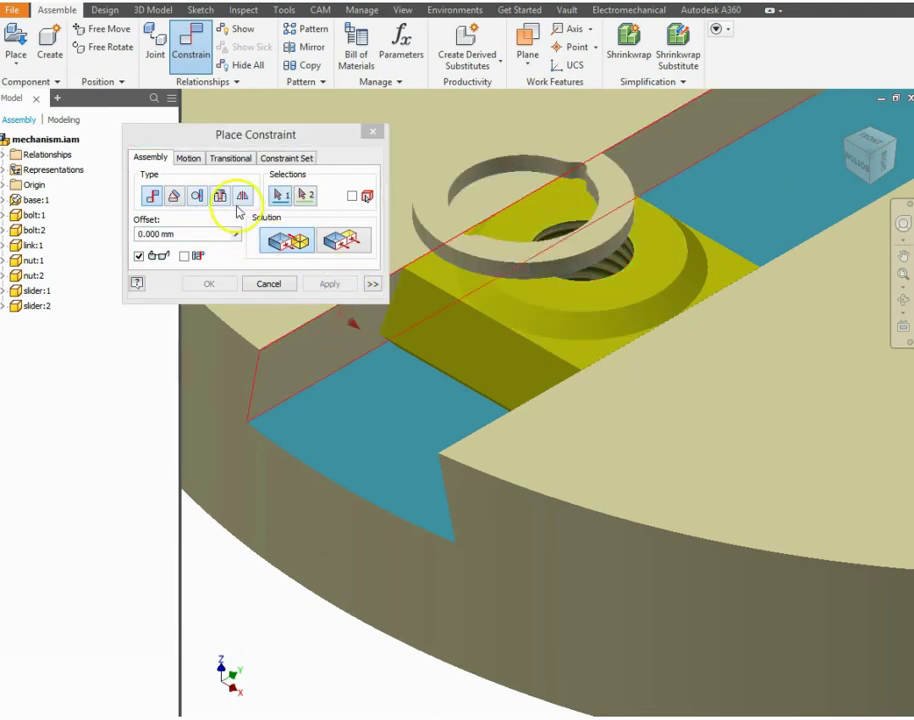
# Mate the nut's inner axis to the axis of slider:2's threaded hole with a 0 mm offset
pyautogui.click(486, 170)
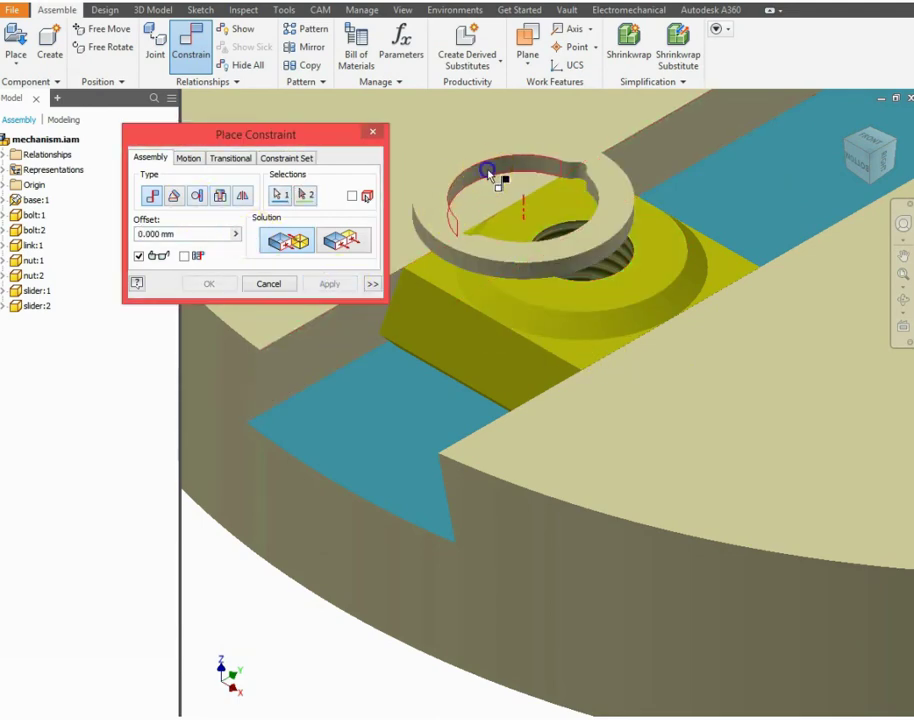
pyautogui.click(578, 238)
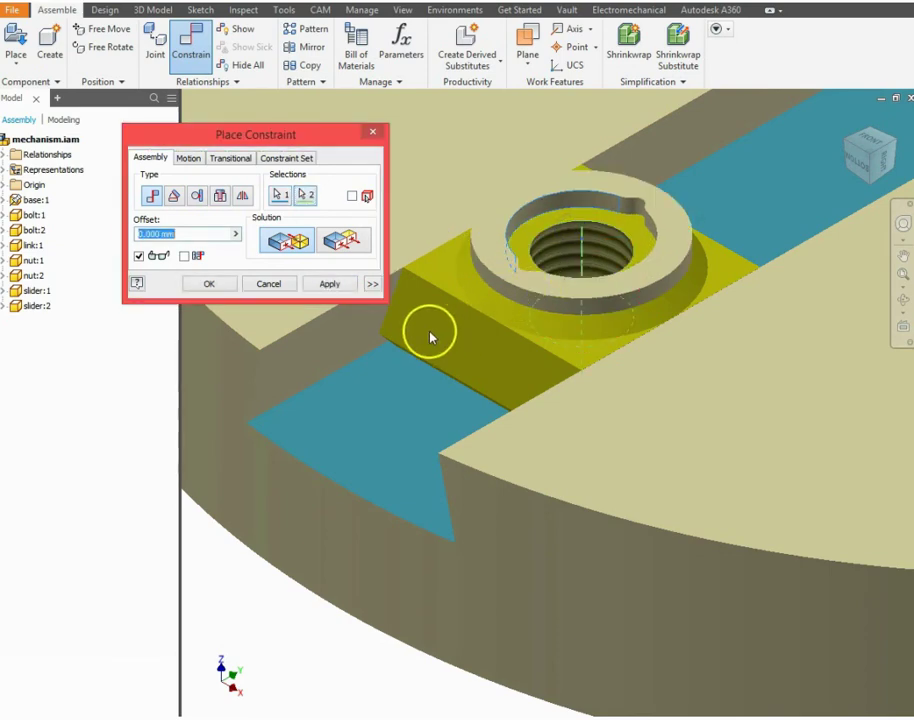
pyautogui.click(329, 283)
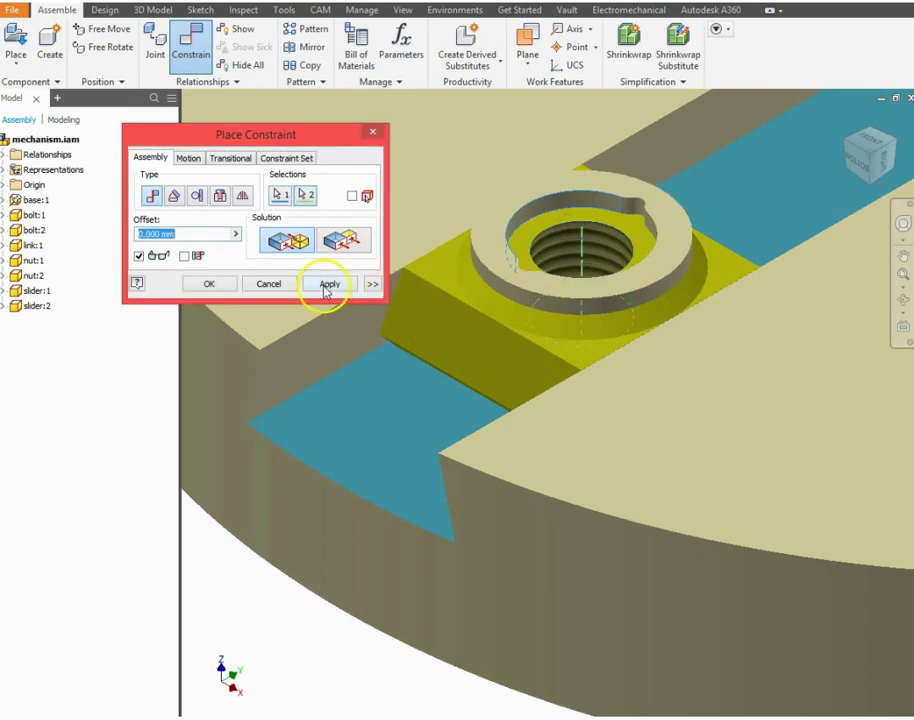
pyautogui.click(300, 410)
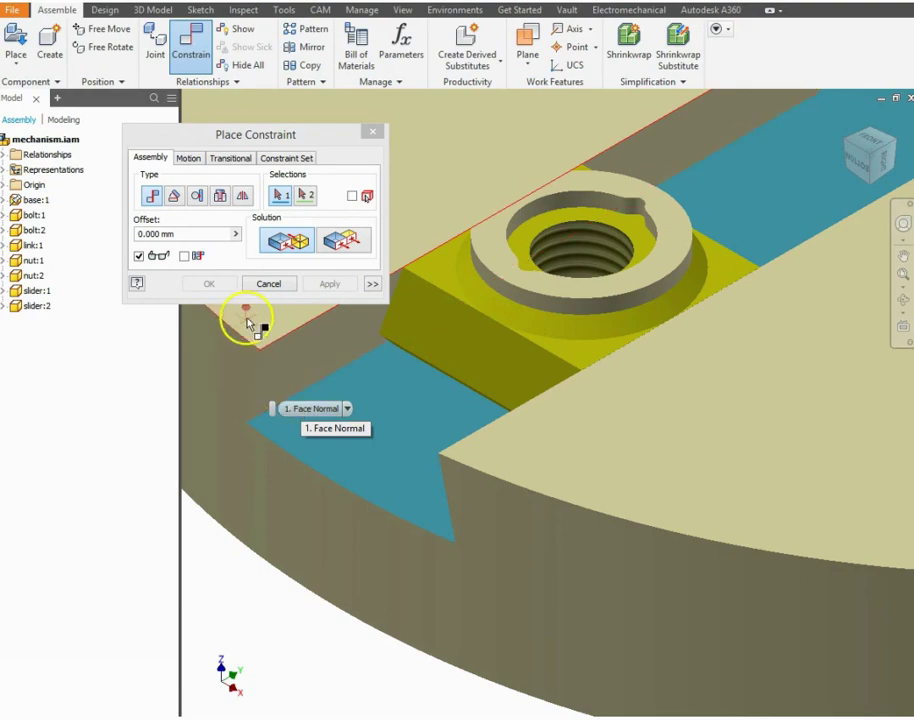
pyautogui.click(268, 284)
# Mate the flat top face of the remaining loose nut to slider:1's raised round face with a 0 mm offset
pyautogui.scroll(-5, 466, 388)
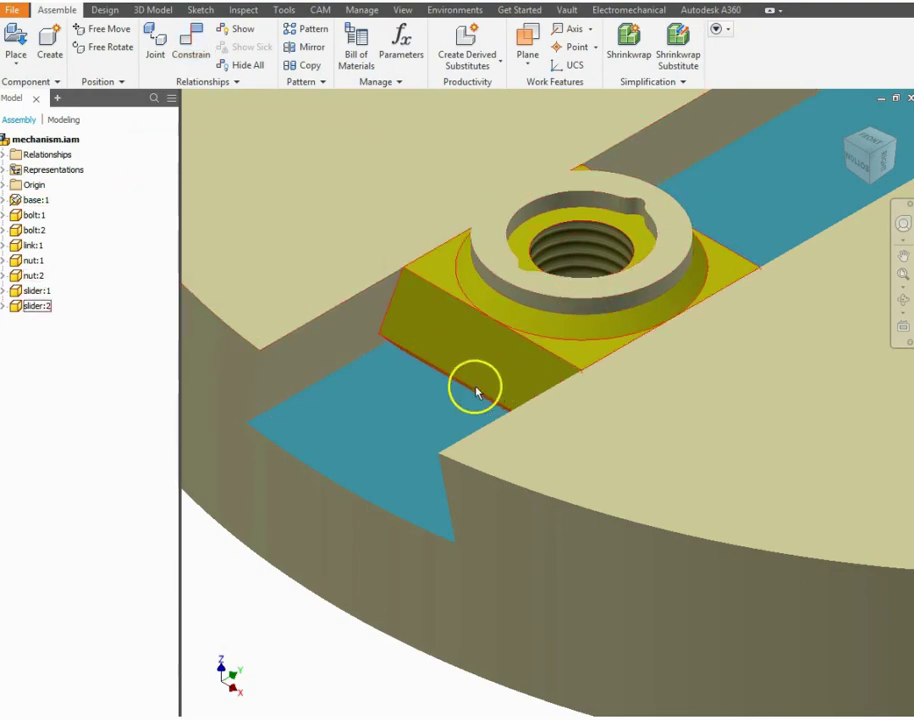
pyautogui.scroll(-3, 500, 437)
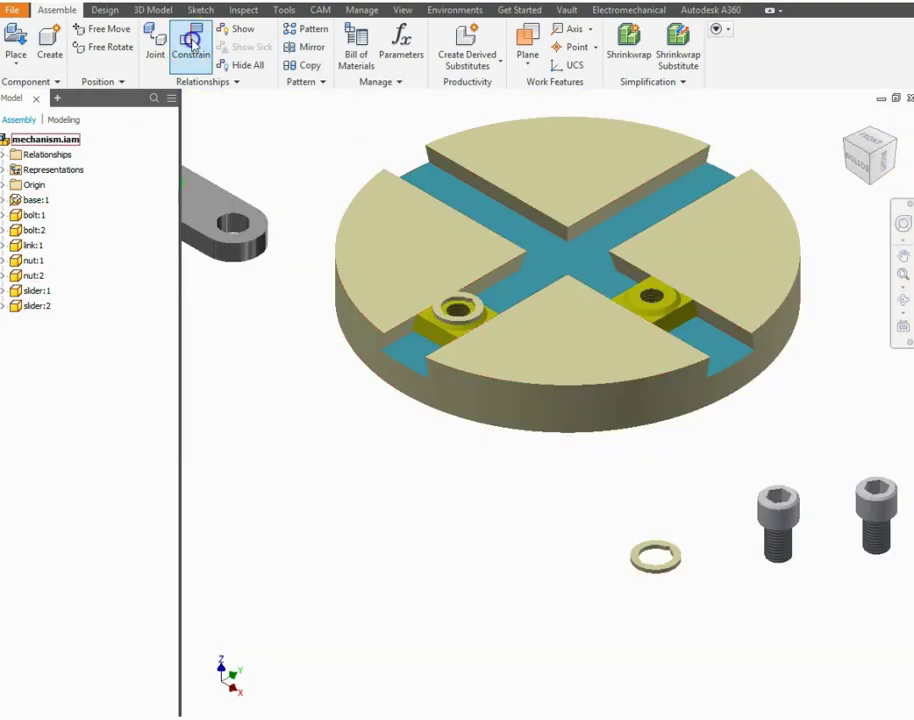
pyautogui.click(190, 45)
pyautogui.scroll(5, 657, 556)
pyautogui.click(682, 540)
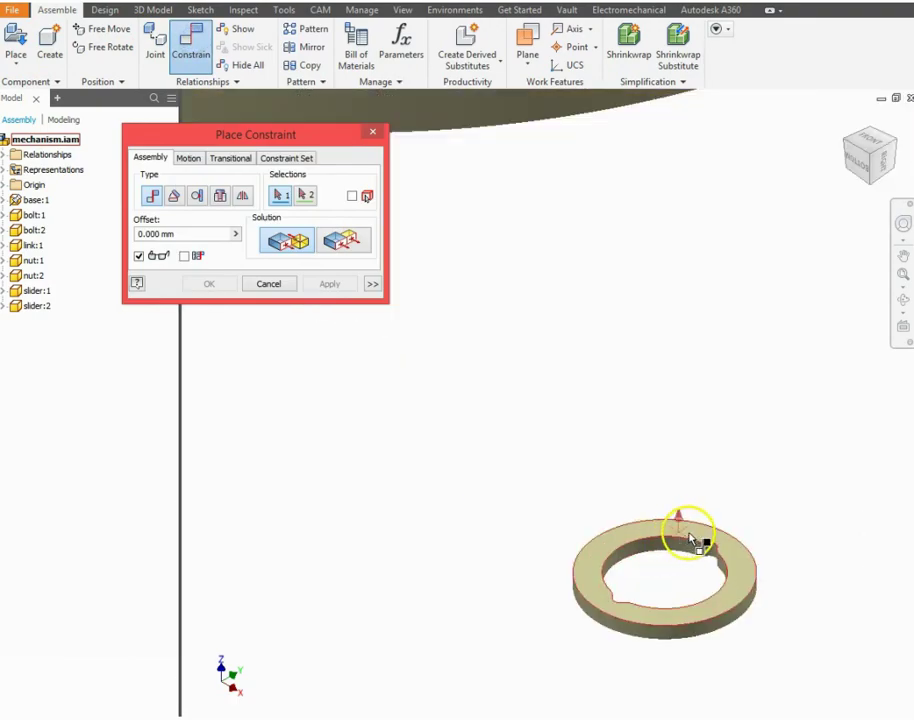
pyautogui.scroll(-5, 630, 520)
pyautogui.scroll(5, 649, 457)
pyautogui.click(635, 372)
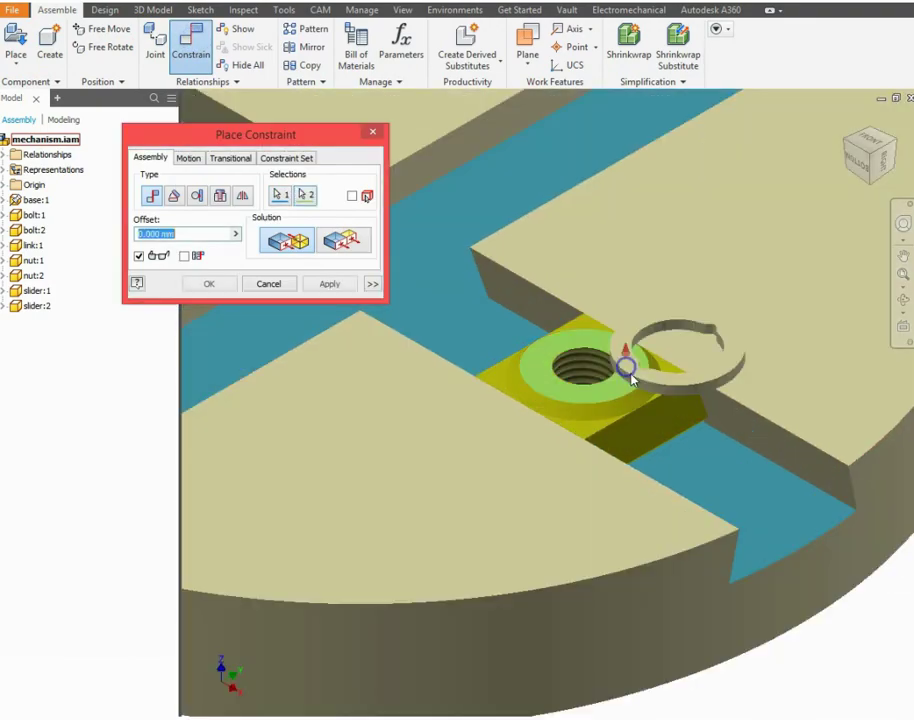
pyautogui.click(331, 284)
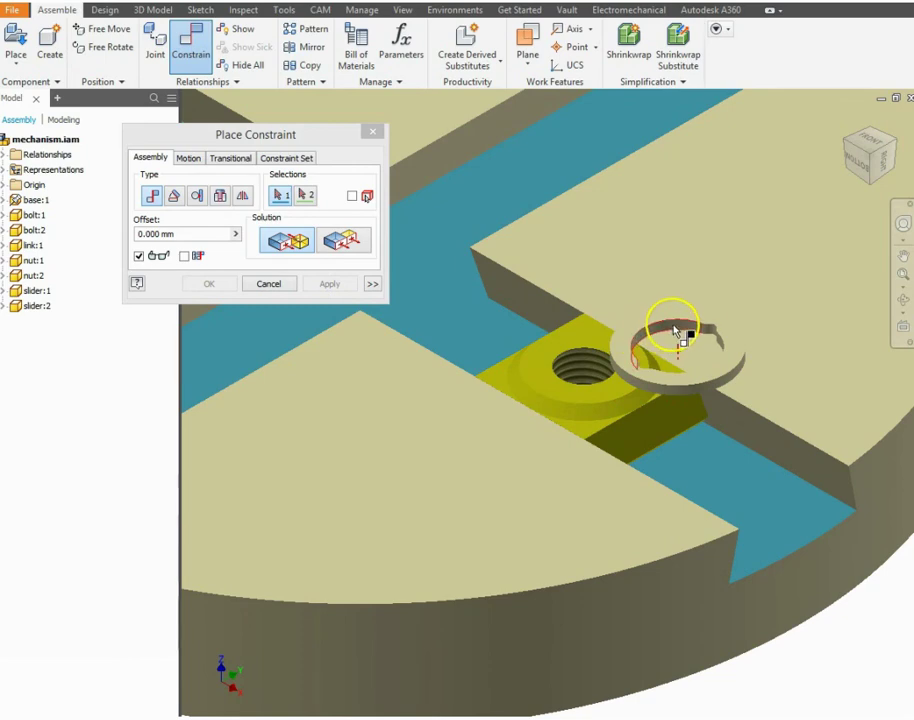
# Mate the second nut's inner axis to the axis of slider:1's threaded hole with a 0 mm offset
pyautogui.click(652, 340)
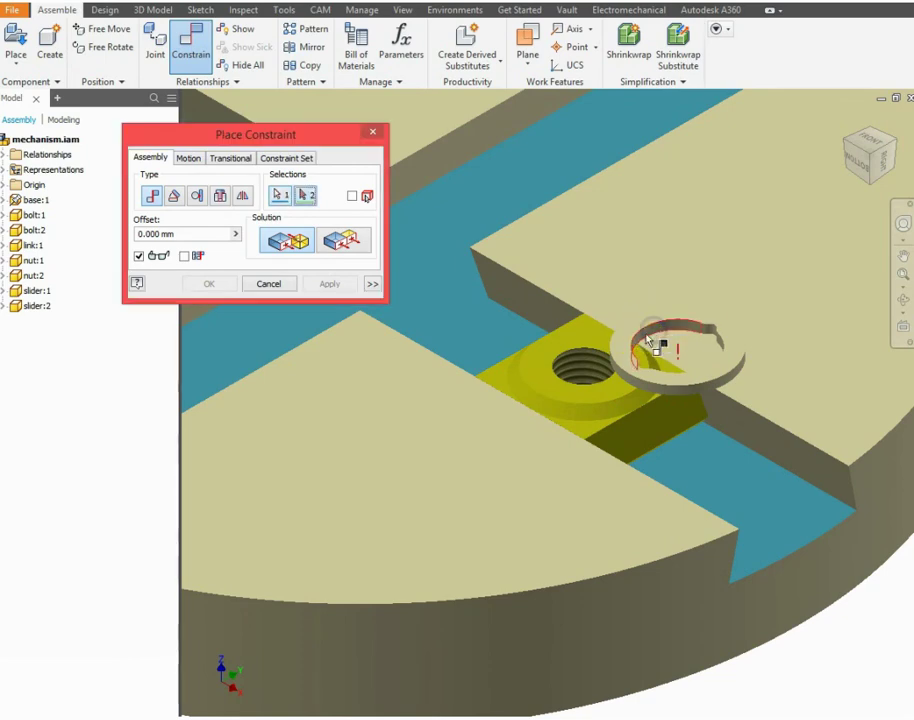
pyautogui.click(573, 367)
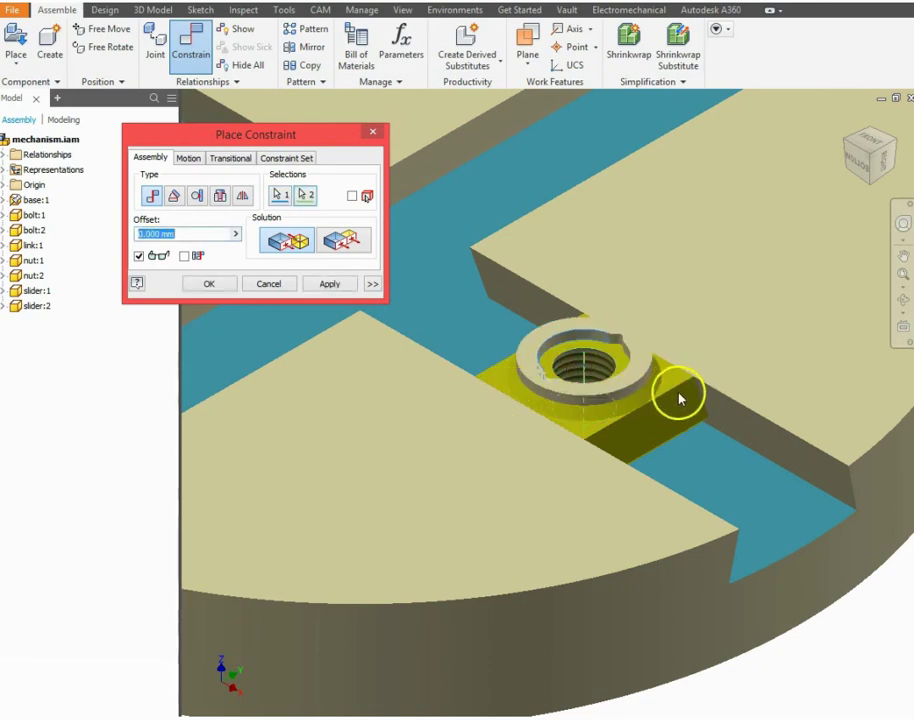
pyautogui.scroll(-4, 679, 399)
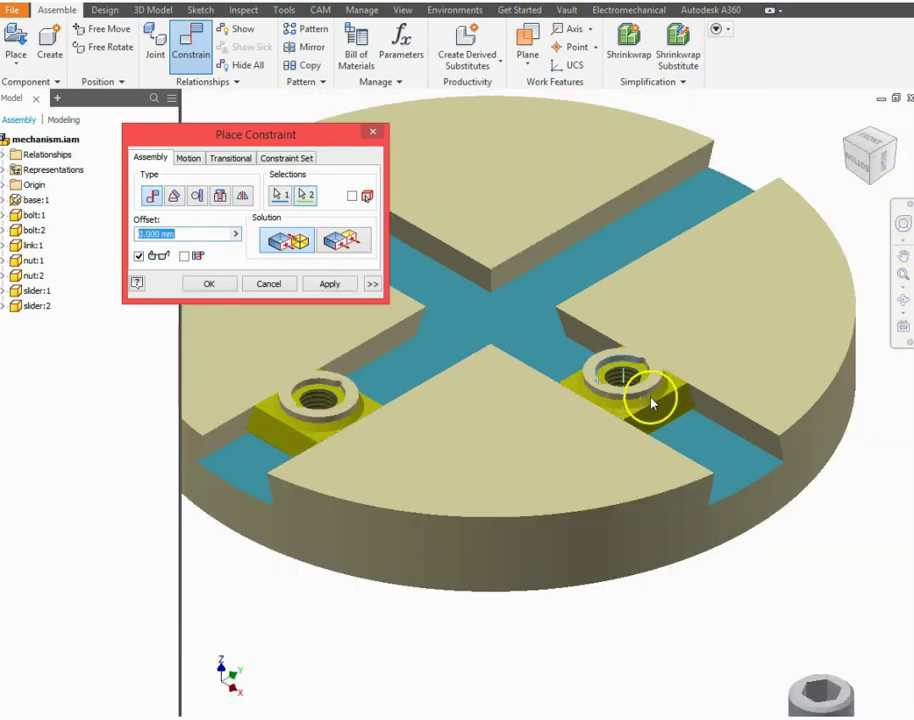
pyautogui.click(326, 285)
pyautogui.scroll(-3, 612, 424)
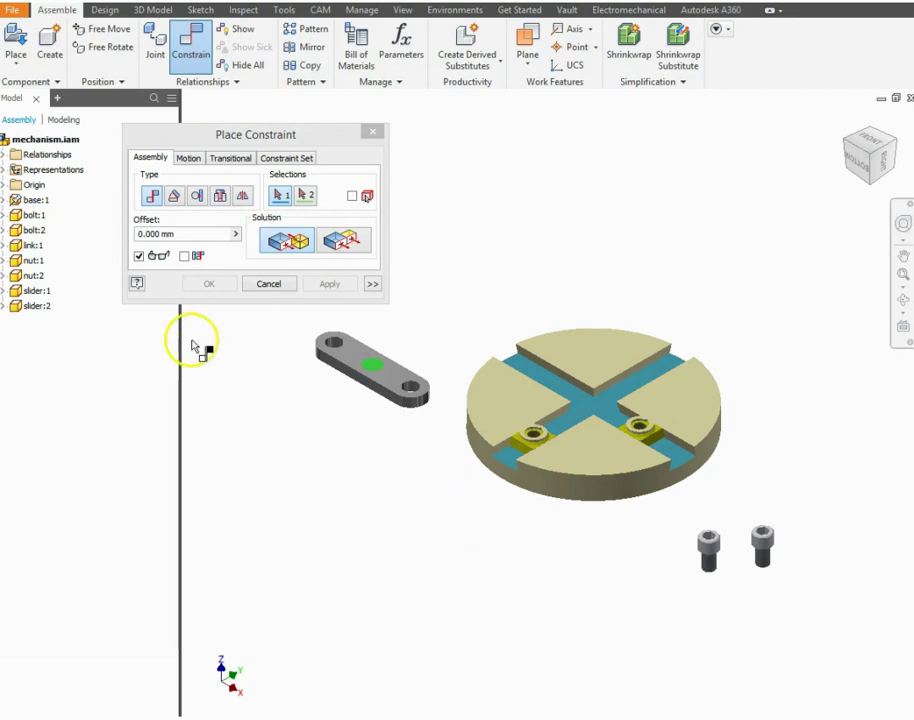
pyautogui.click(268, 284)
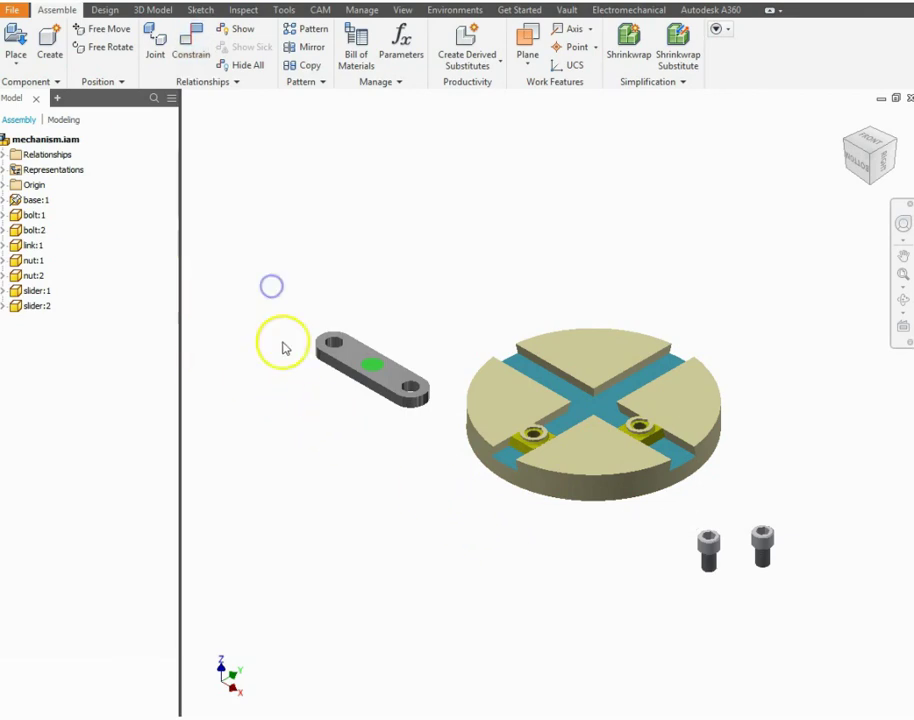
# Place two more instances of nut.ipt in the empty space beside the bolts
pyautogui.click(15, 42)
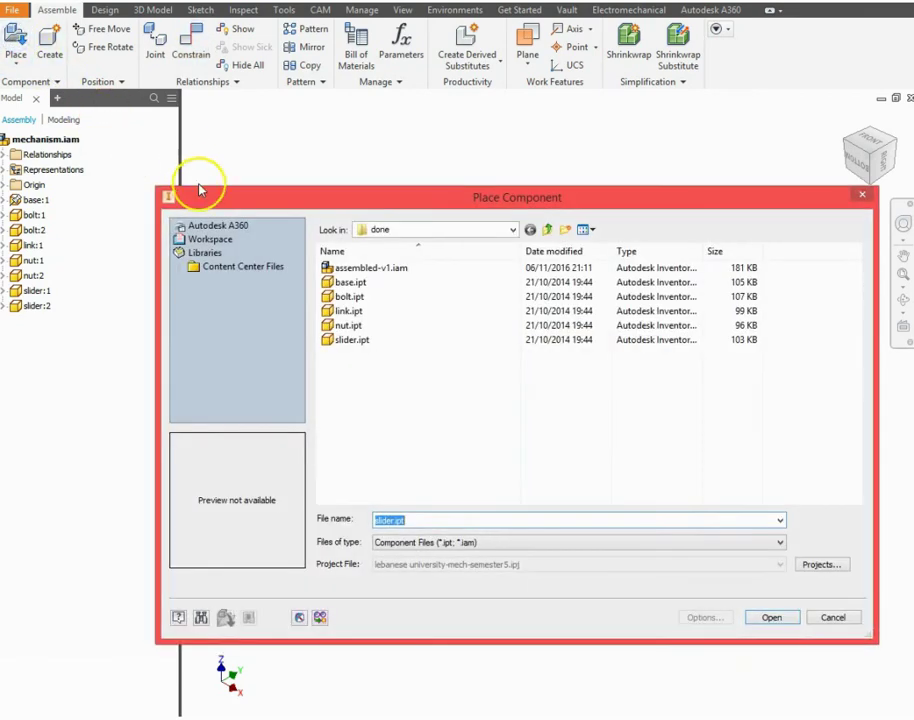
pyautogui.click(347, 325)
pyautogui.click(772, 617)
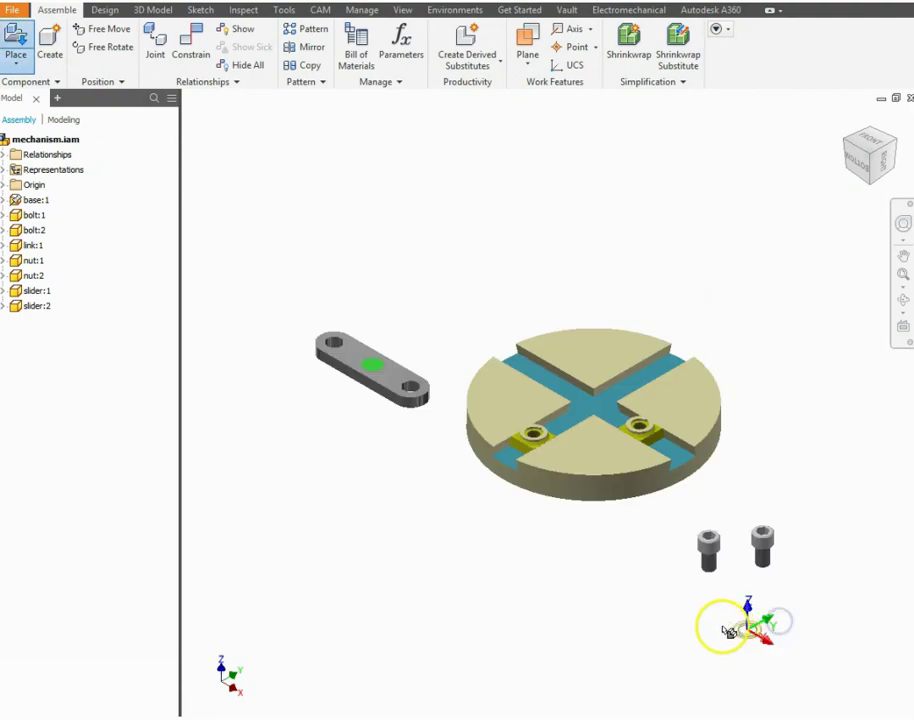
pyautogui.click(630, 579)
pyautogui.click(569, 575)
pyautogui.rightClick(465, 583)
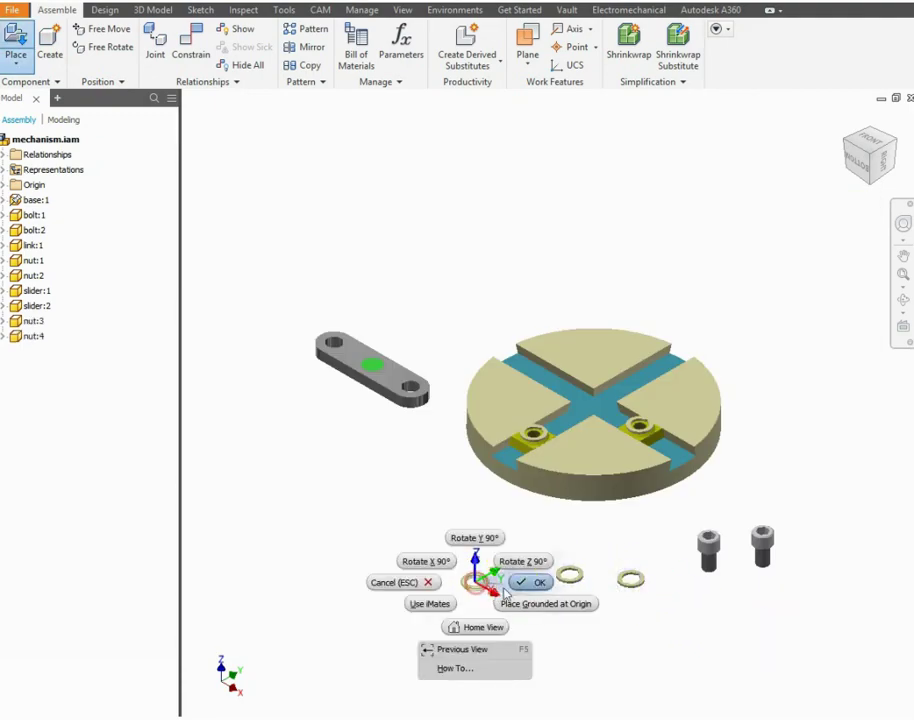
pyautogui.click(502, 582)
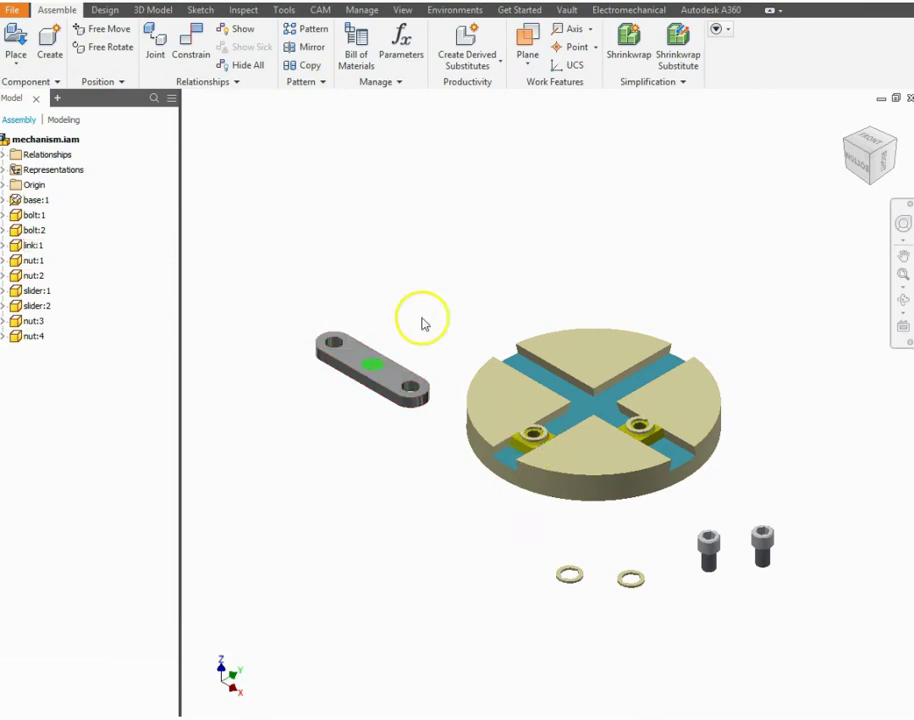
# Mate the link's flat top face to the top face of one nut seated on a slider with a 0 mm offset
pyautogui.scroll(4, 328, 355)
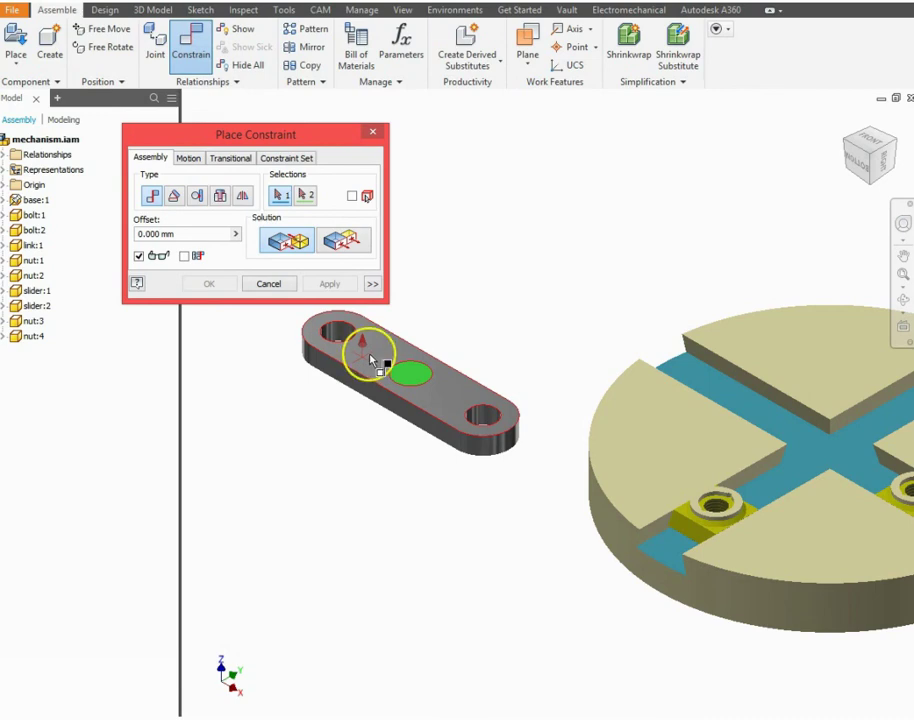
pyautogui.click(370, 360)
pyautogui.scroll(3, 745, 505)
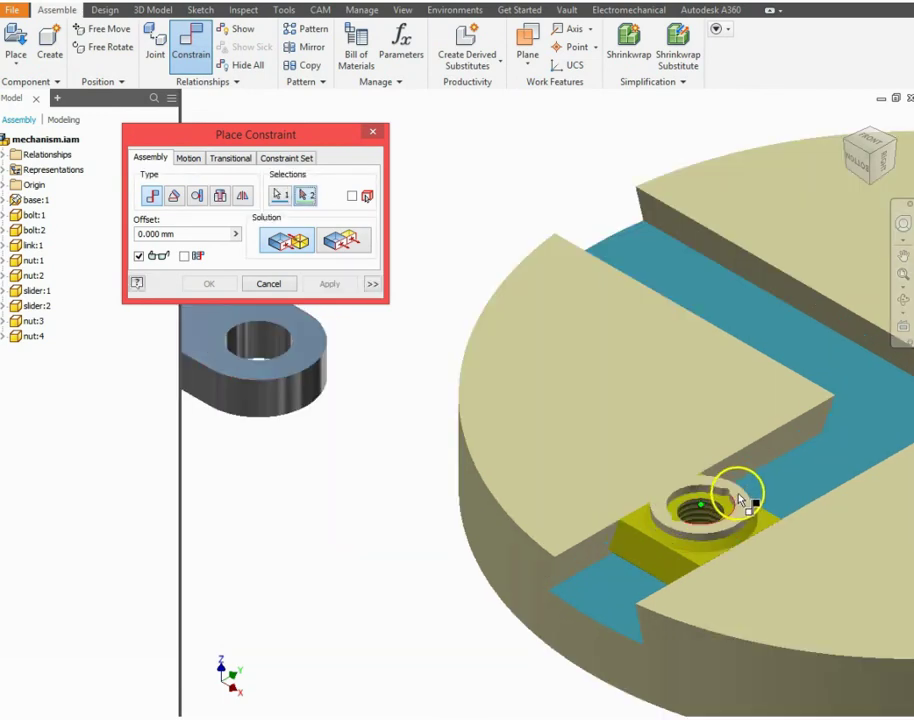
pyautogui.click(740, 508)
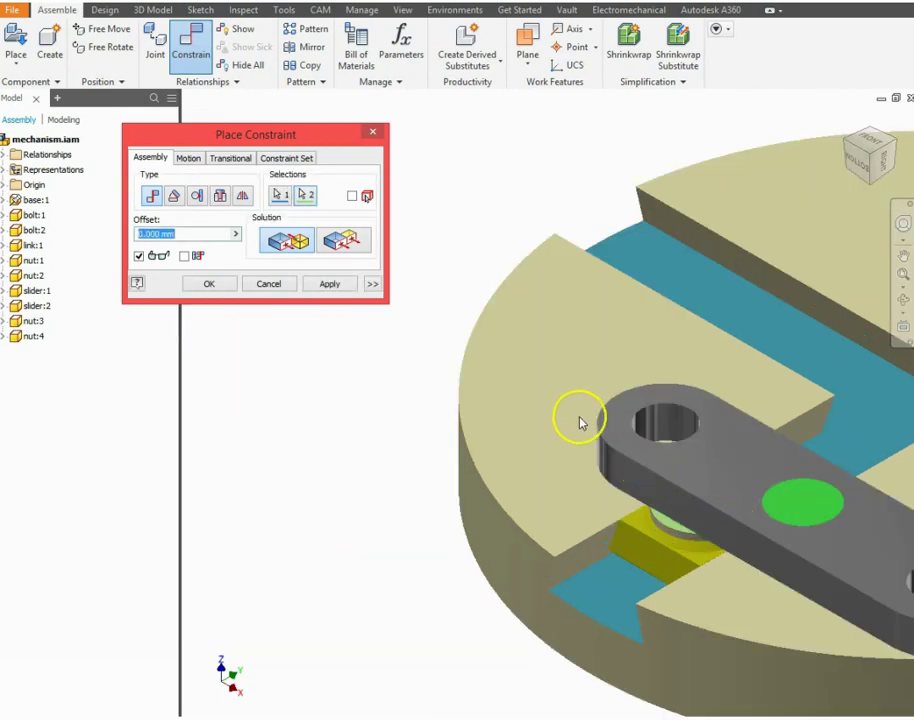
pyautogui.scroll(-3, 593, 452)
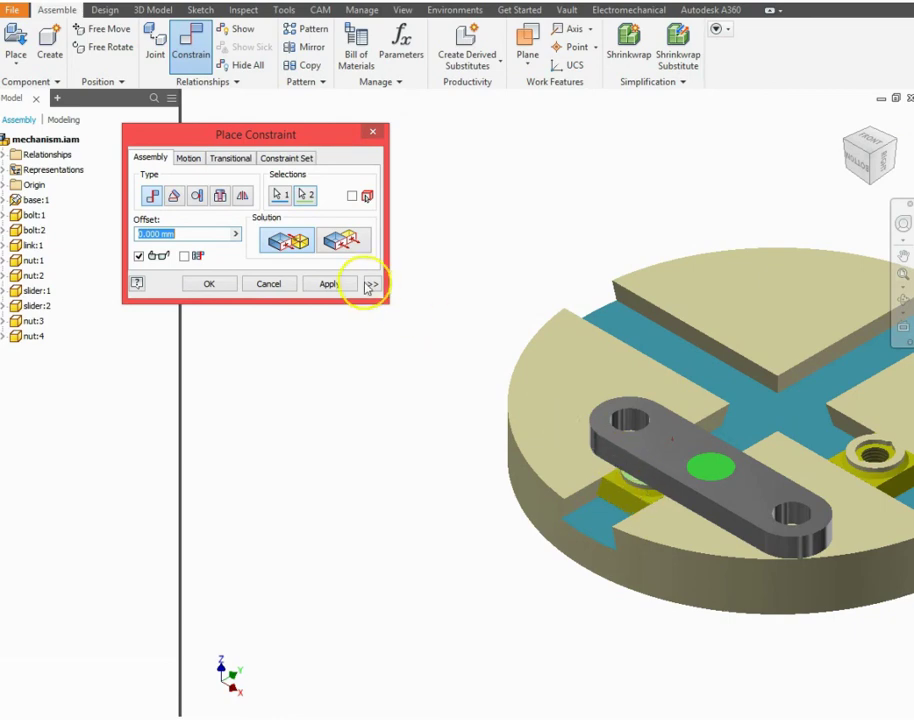
pyautogui.click(330, 284)
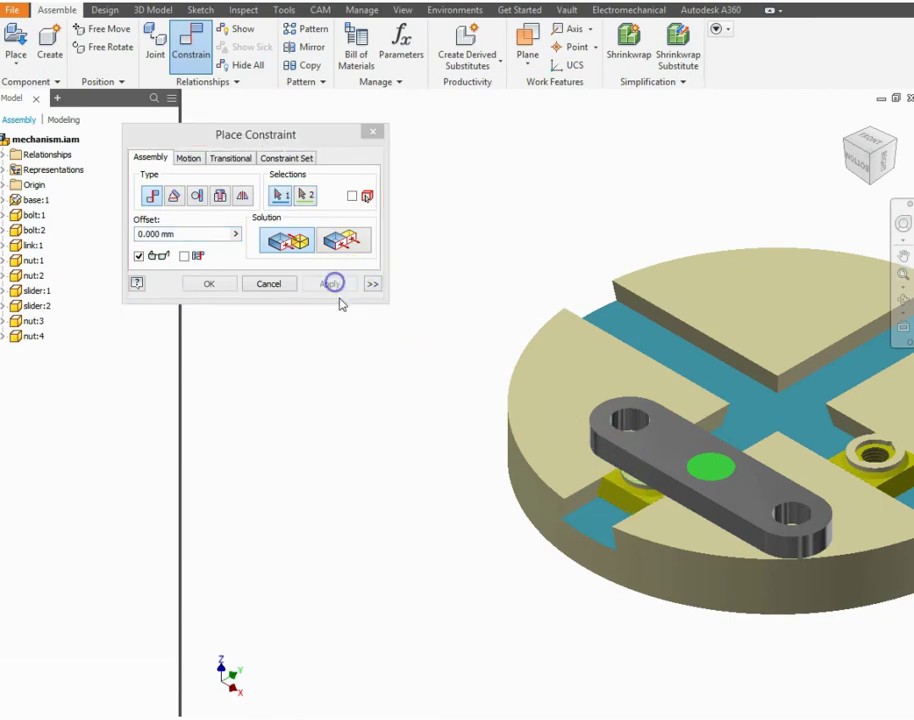
# Mate the axis of one link hole to the axis of the nut on the other slider with a 0 mm offset
pyautogui.click(632, 425)
pyautogui.scroll(-2, 596, 541)
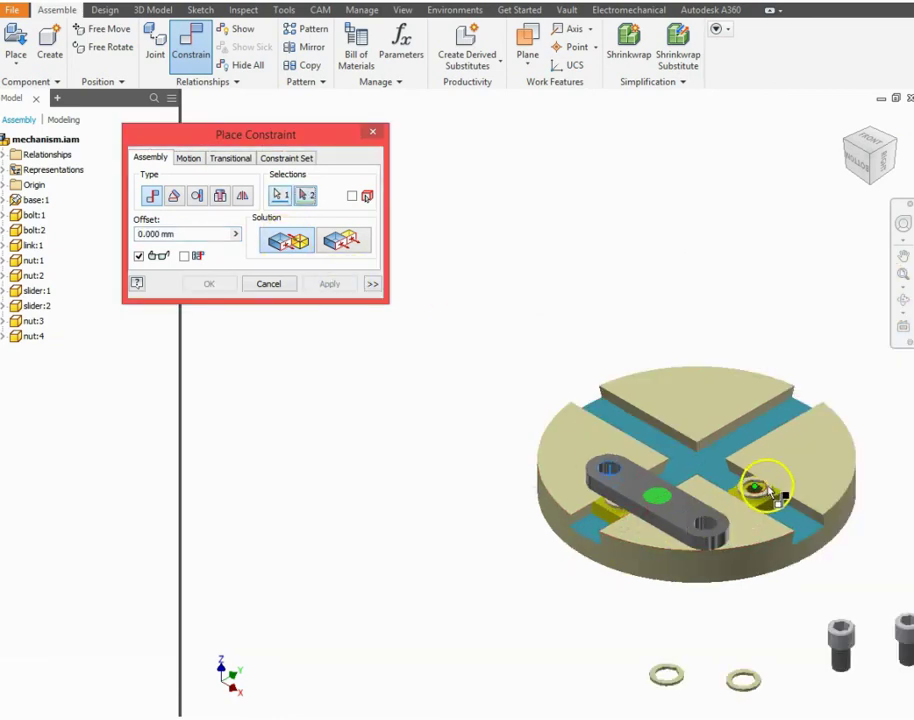
pyautogui.scroll(4, 765, 486)
pyautogui.click(770, 487)
pyautogui.scroll(-3, 615, 472)
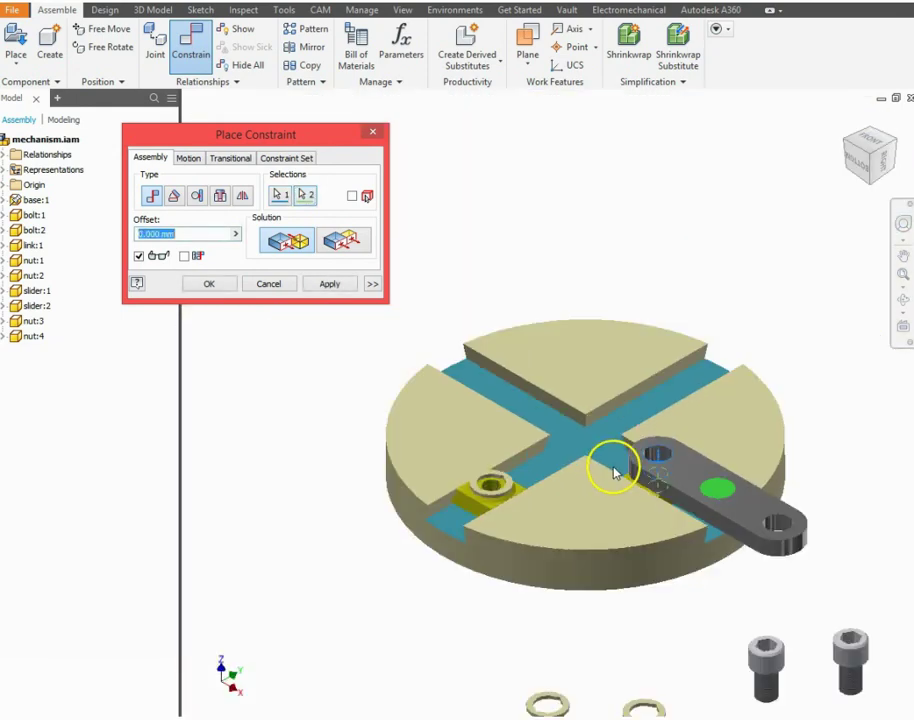
pyautogui.click(330, 284)
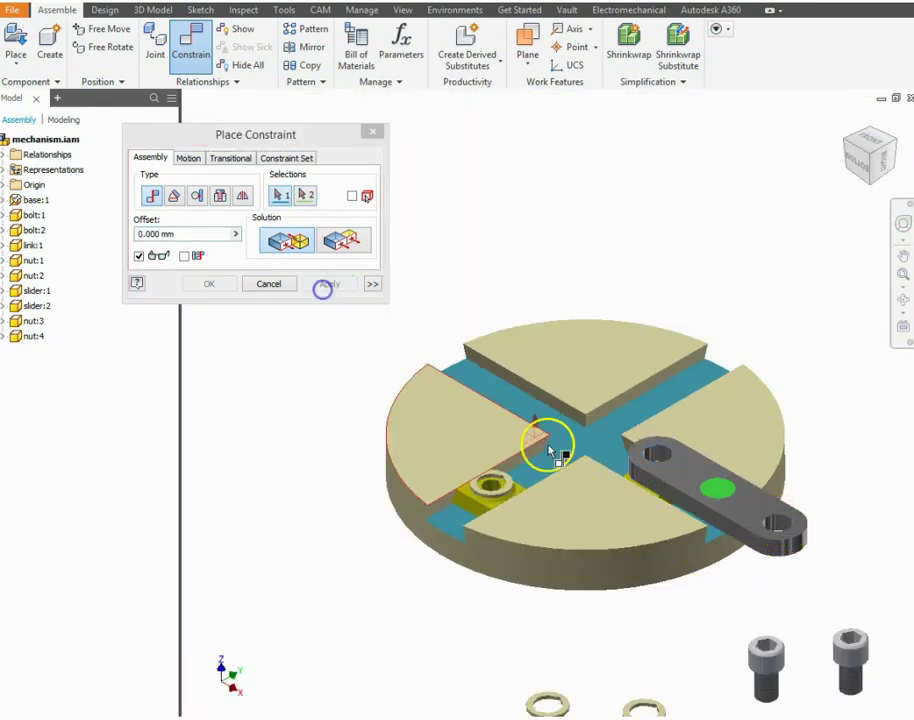
# Mate the axis of the link's second hole to the axis of the remaining slider's nut with a 0 mm offset
pyautogui.scroll(3, 495, 490)
pyautogui.click(510, 485)
pyautogui.scroll(-5, 526, 506)
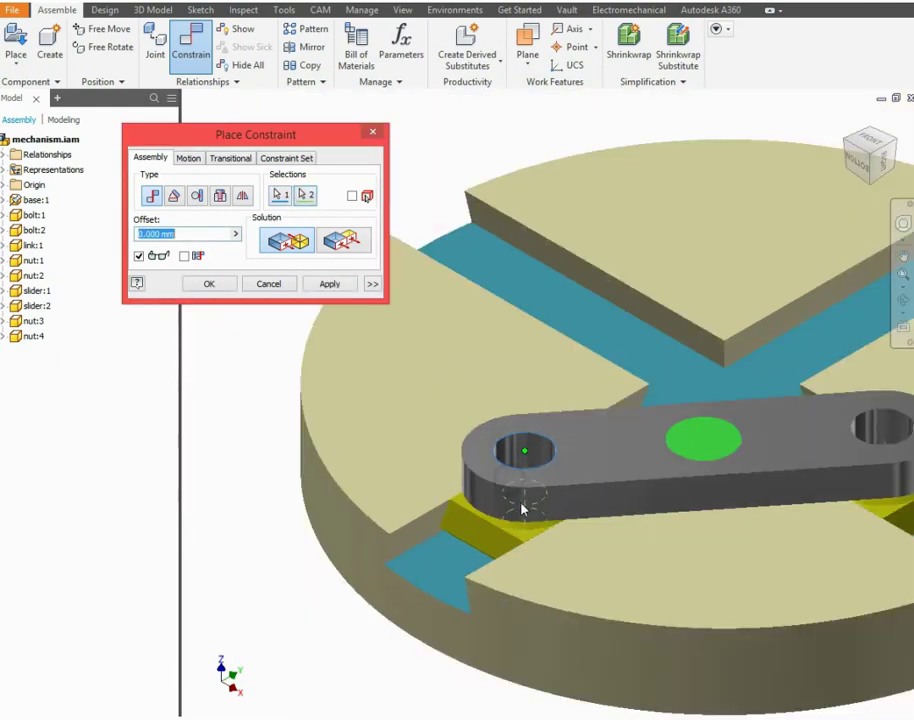
pyautogui.click(330, 284)
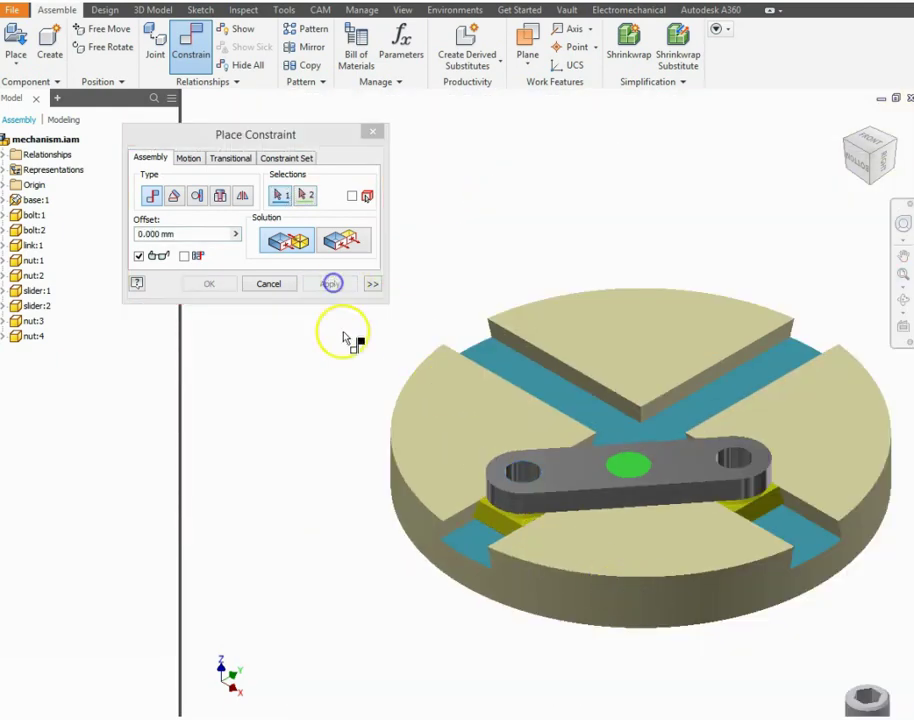
# Mate the flat face of one loose nut to the link's top face with a 0 mm offset
pyautogui.scroll(-5, 622, 659)
pyautogui.scroll(5, 594, 655)
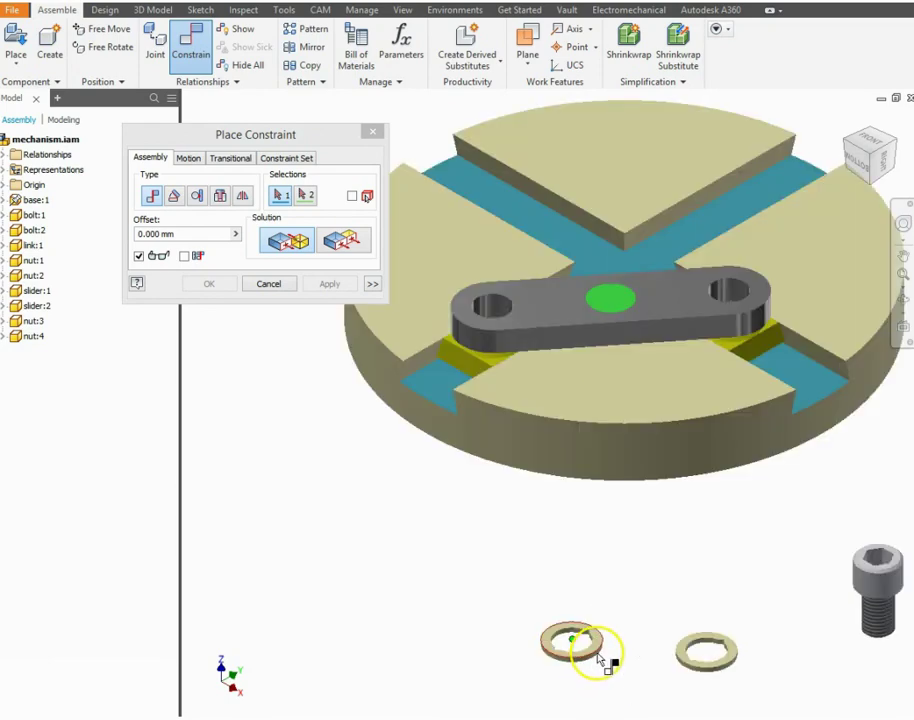
pyautogui.scroll(2, 604, 652)
pyautogui.click(606, 650)
pyautogui.scroll(-5, 610, 655)
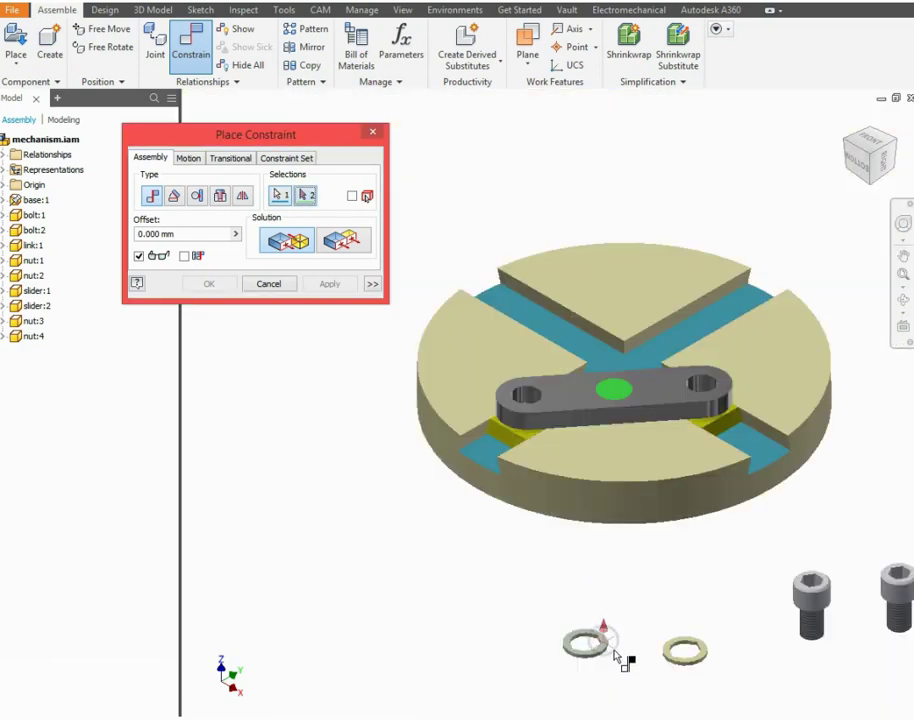
pyautogui.click(549, 392)
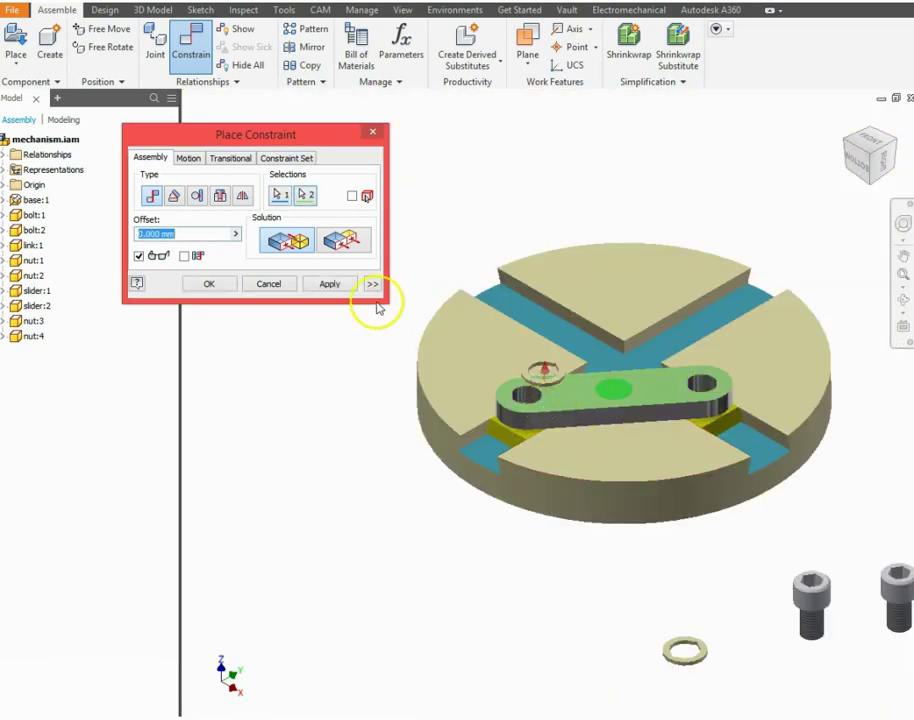
pyautogui.click(338, 284)
# Mate that nut's inner axis to the axis of the nearest link hole with a 0 mm offset
pyautogui.scroll(3, 549, 386)
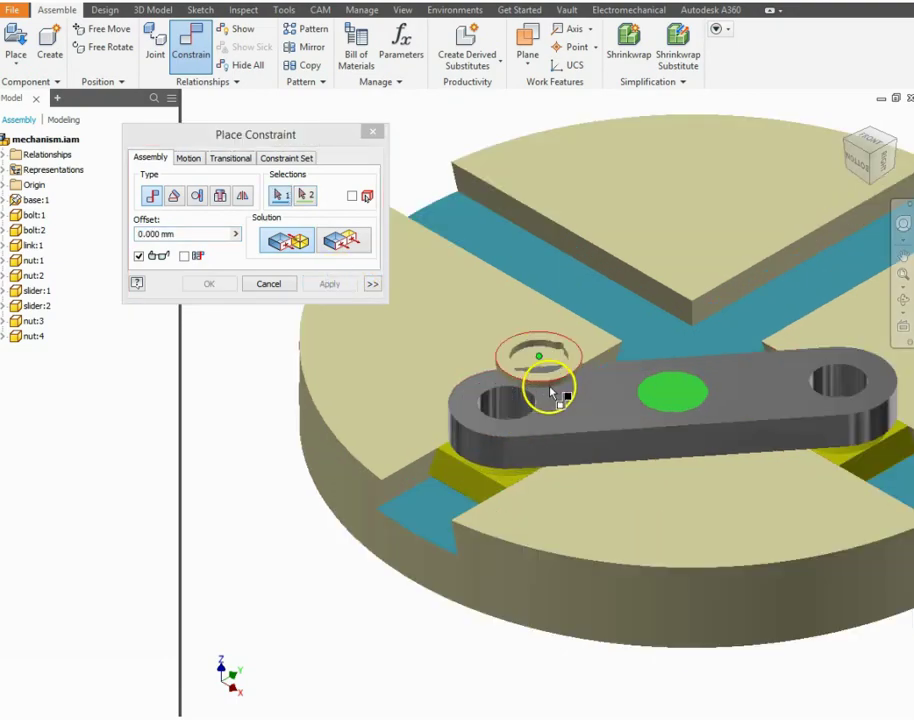
pyautogui.scroll(3, 537, 363)
pyautogui.click(535, 328)
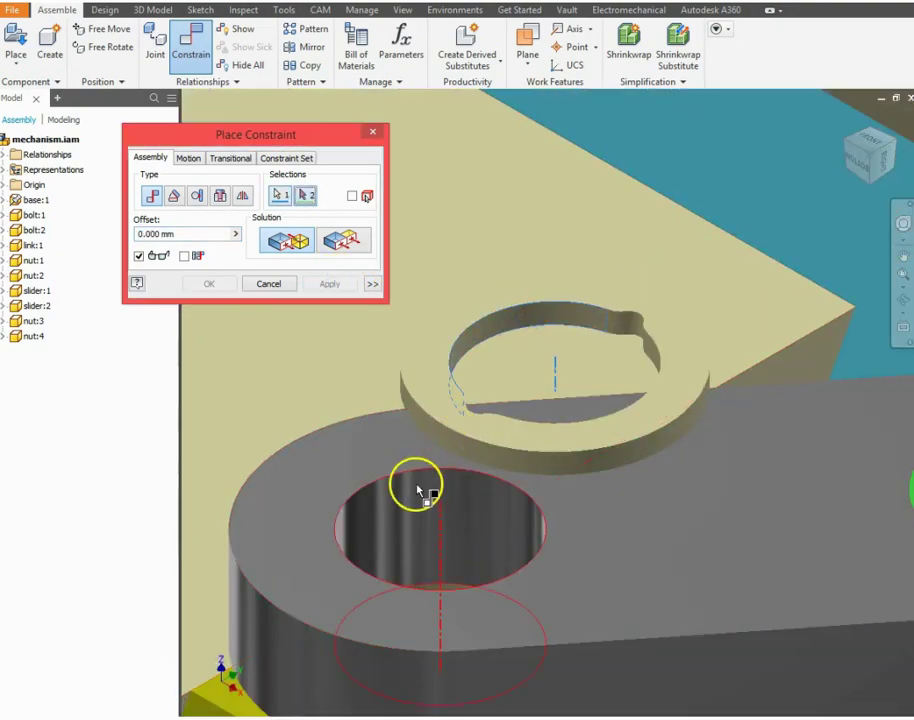
pyautogui.click(418, 489)
pyautogui.click(329, 284)
pyautogui.scroll(-5, 475, 380)
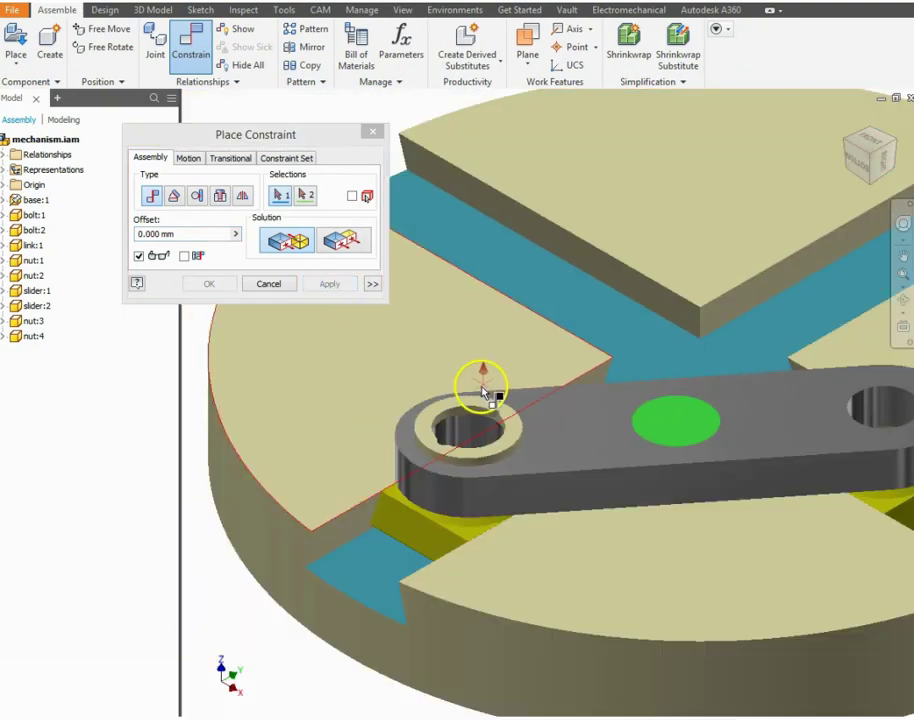
# Mate the flat face of the last loose nut to the link's top face with a 0 mm offset
pyautogui.scroll(-5, 483, 470)
pyautogui.scroll(3, 530, 643)
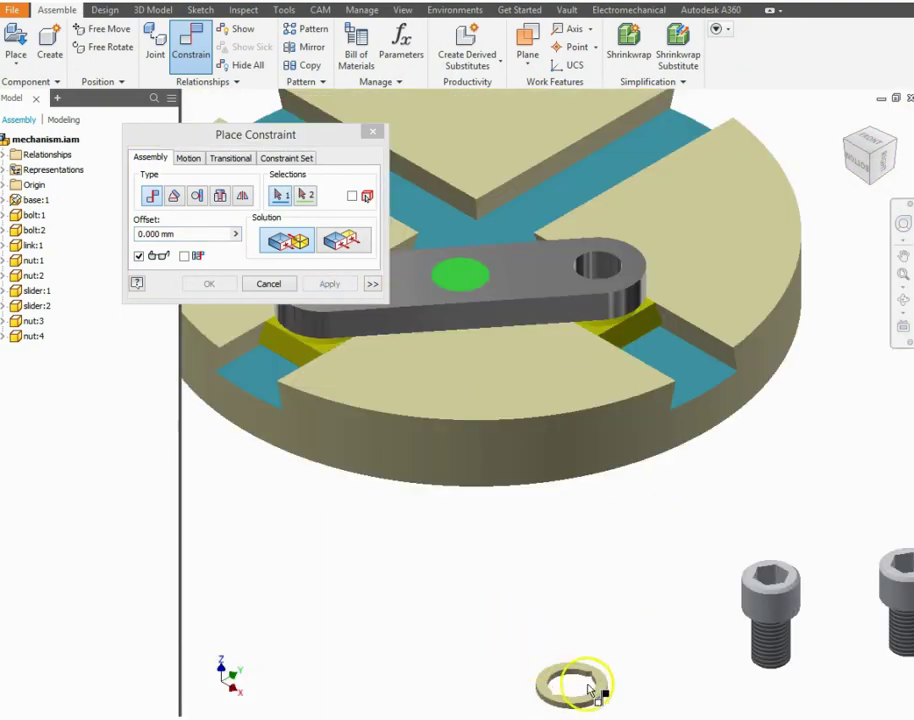
pyautogui.scroll(3, 590, 690)
pyautogui.click(604, 683)
pyautogui.scroll(-5, 587, 673)
pyautogui.scroll(4, 590, 525)
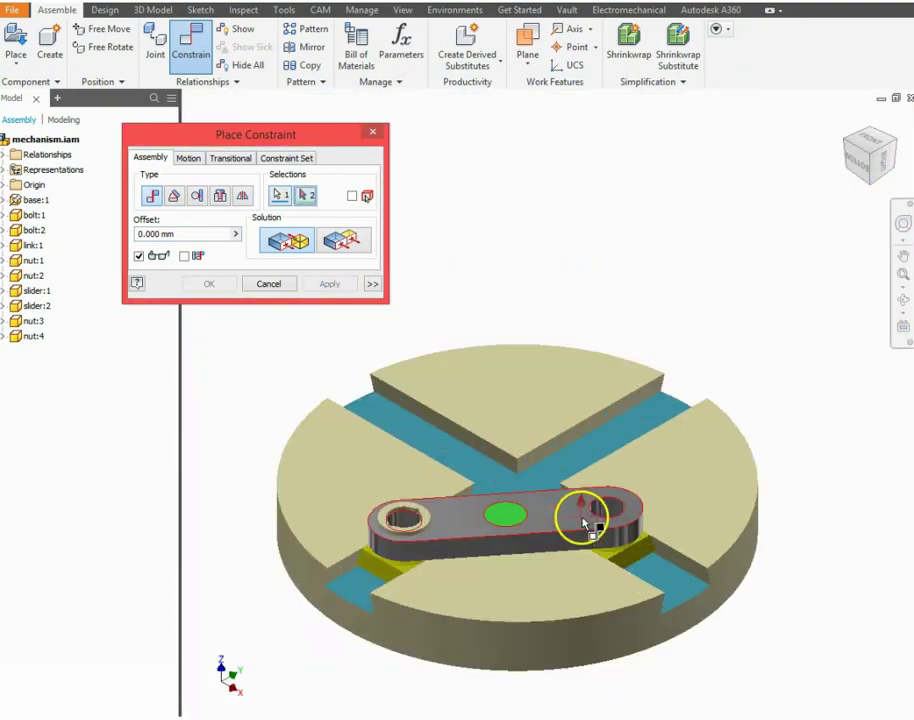
pyautogui.scroll(3, 583, 518)
pyautogui.click(581, 495)
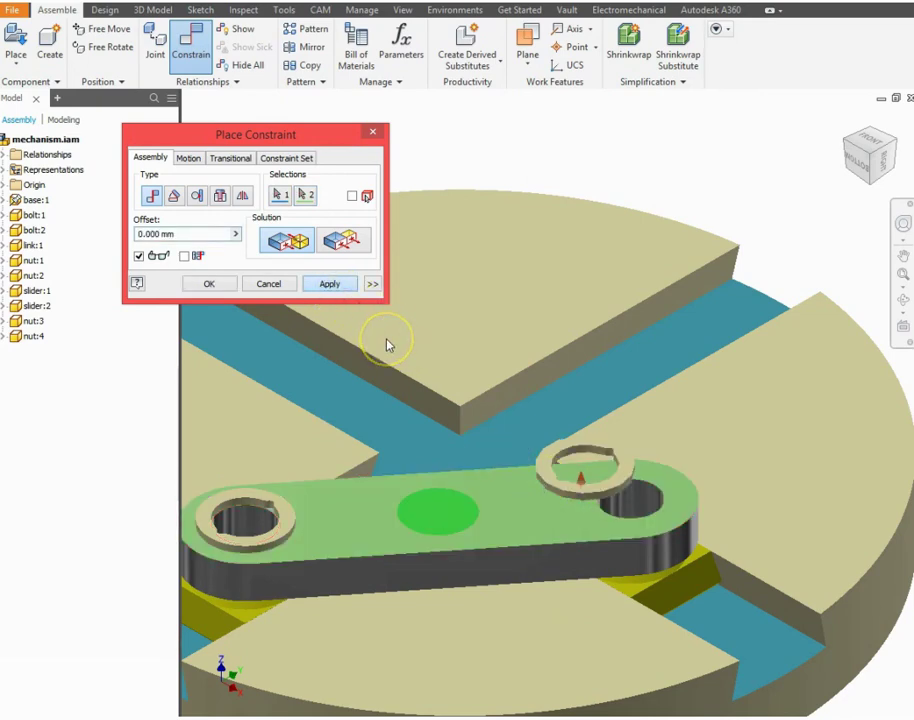
# Mate the last nut's inner axis to the axis of the link's uncovered hole with a 0 mm offset and finish constraining
pyautogui.scroll(2, 596, 466)
pyautogui.click(578, 443)
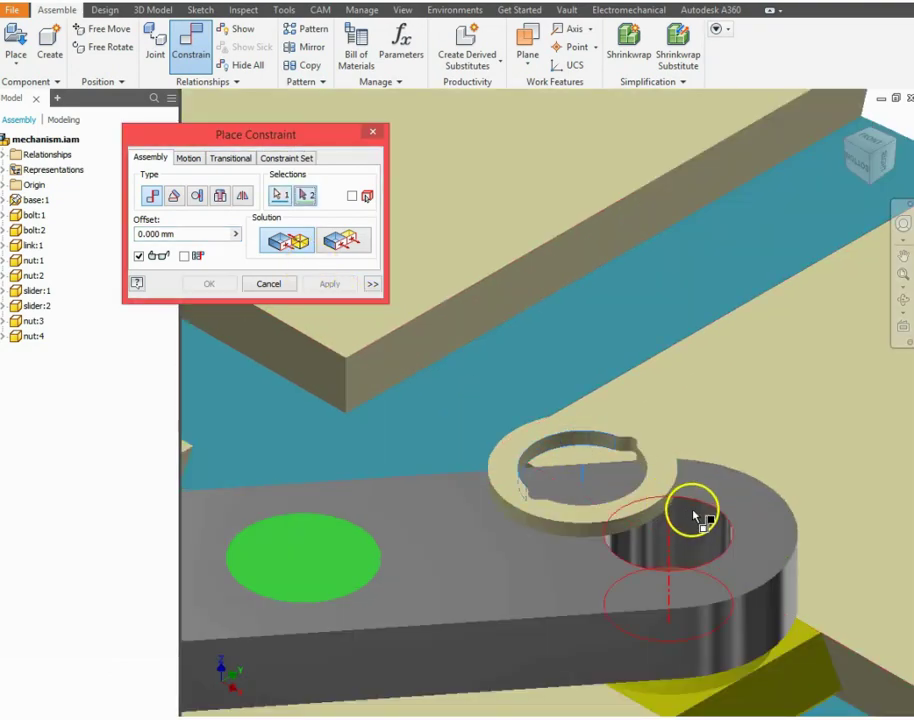
pyautogui.click(711, 565)
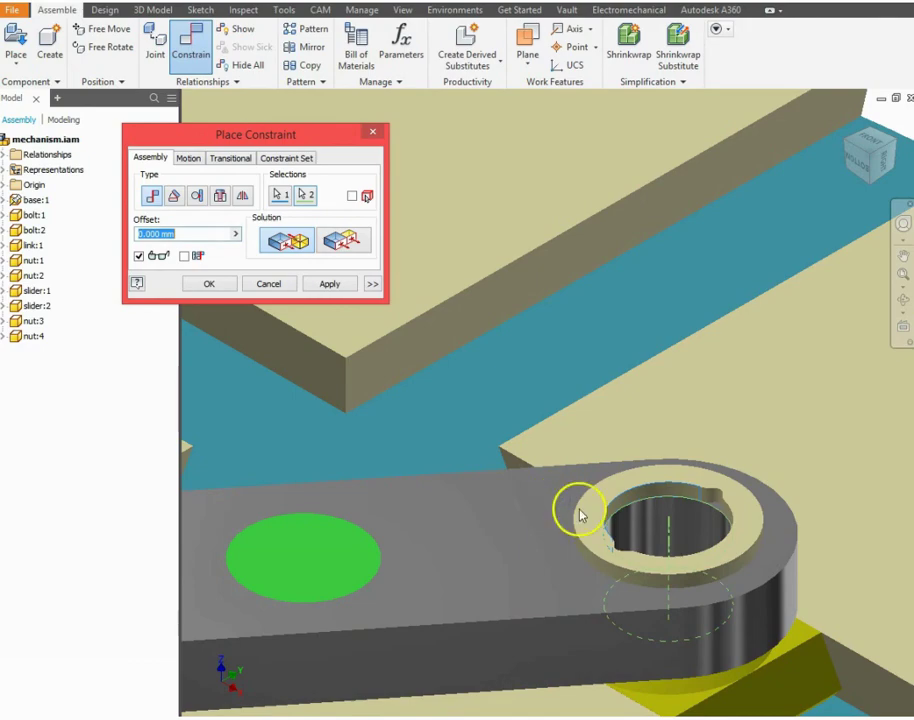
pyautogui.click(346, 285)
pyautogui.scroll(-5, 475, 363)
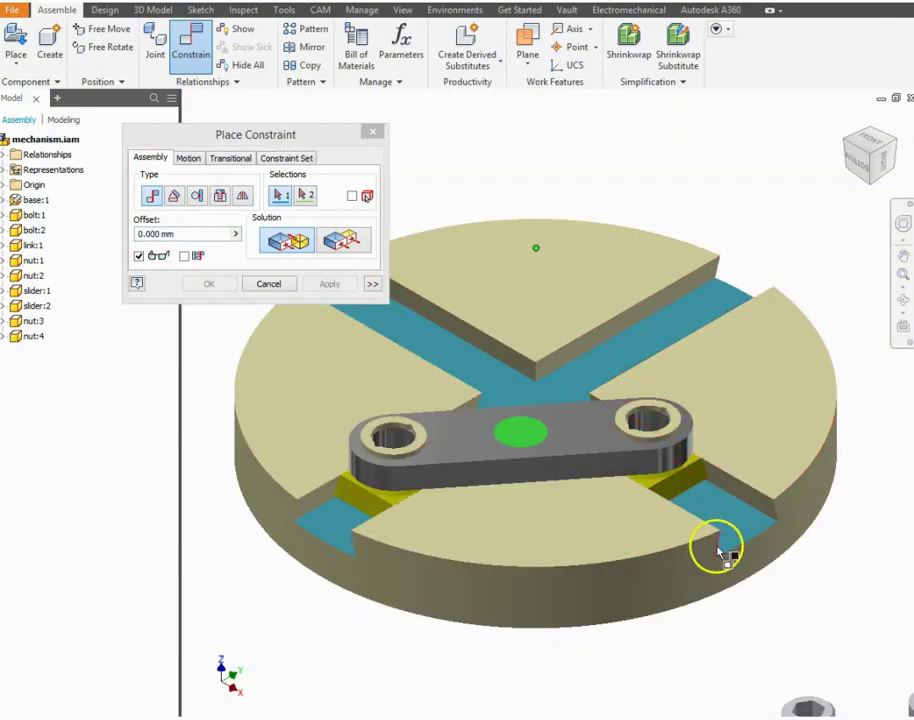
pyautogui.scroll(-3, 735, 580)
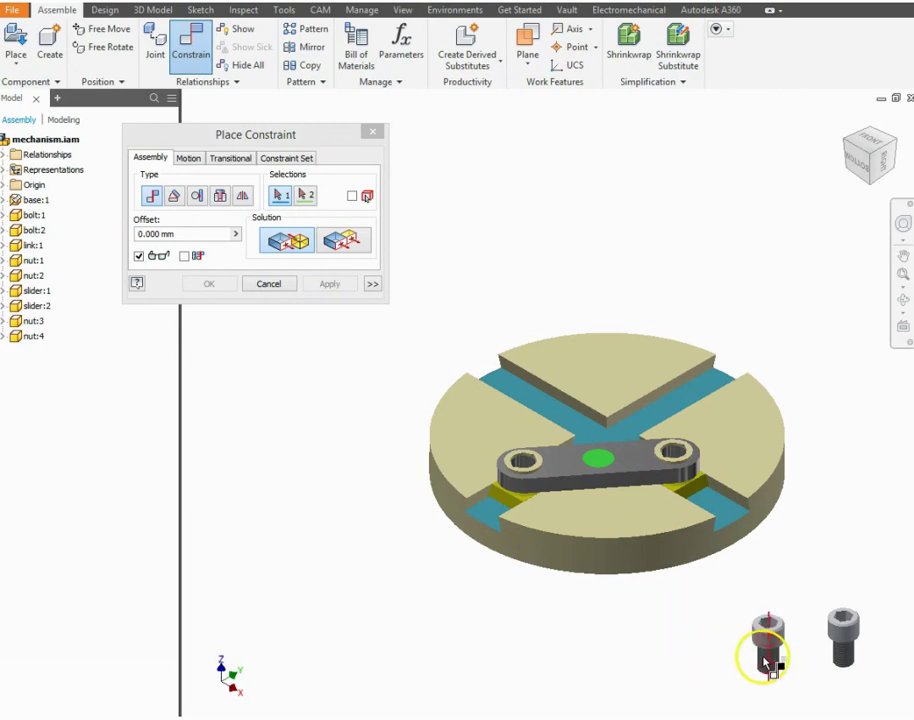
pyautogui.click(266, 285)
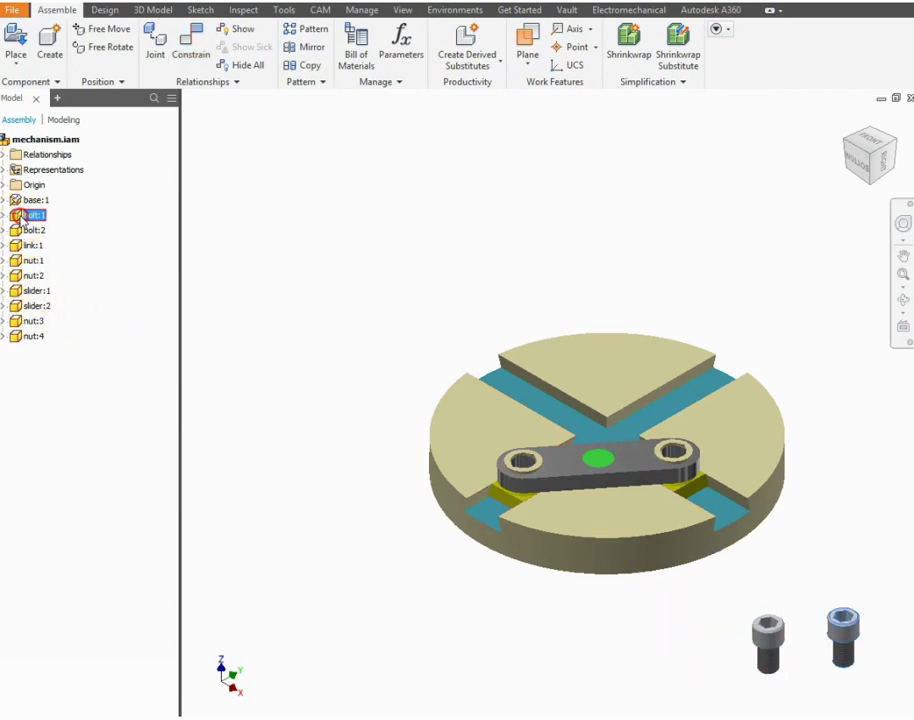
# Free-rotate bolt:1 and bolt:2 so the undersides of their heads and their threaded ends face the view
pyautogui.rightClick(20, 218)
pyautogui.click(80, 405)
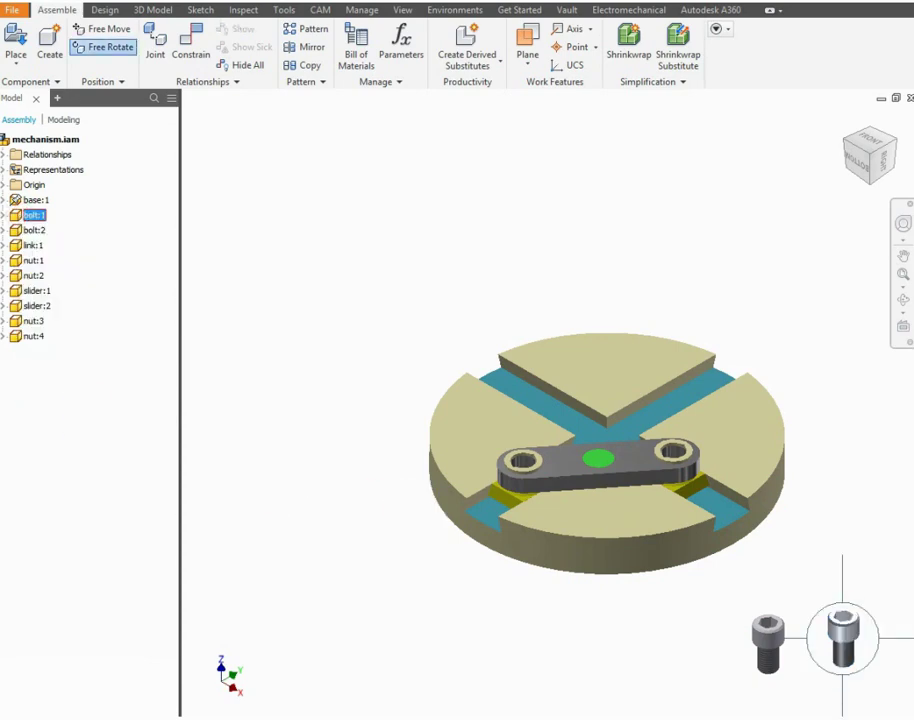
pyautogui.moveTo(832, 602); pyautogui.dragTo(823, 557)
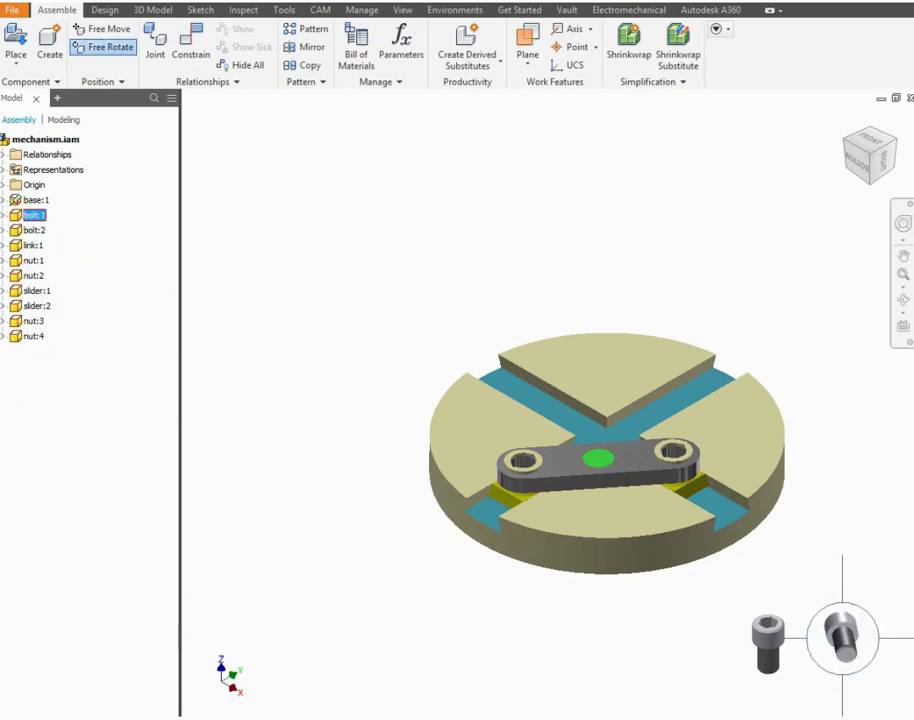
pyautogui.click(768, 637)
pyautogui.moveTo(763, 592); pyautogui.dragTo(768, 561)
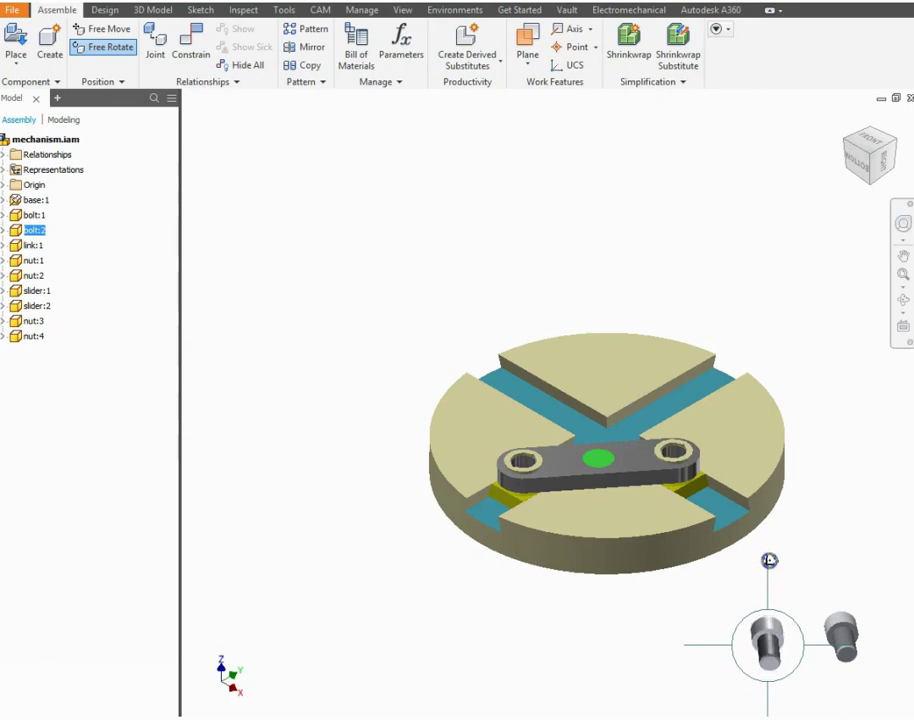
pyautogui.scroll(-3, 870, 654)
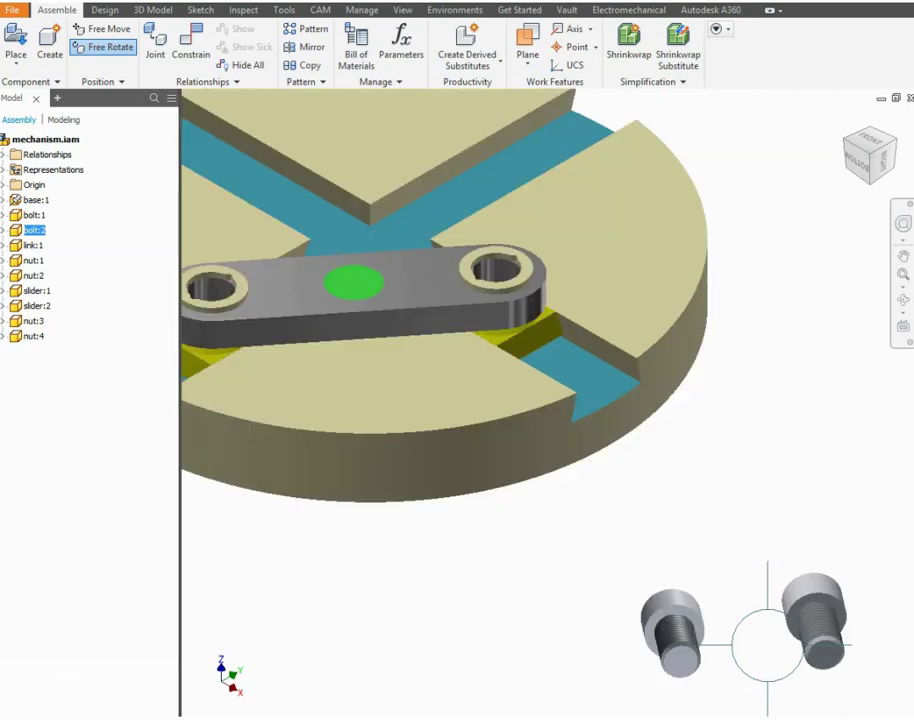
pyautogui.click(819, 622)
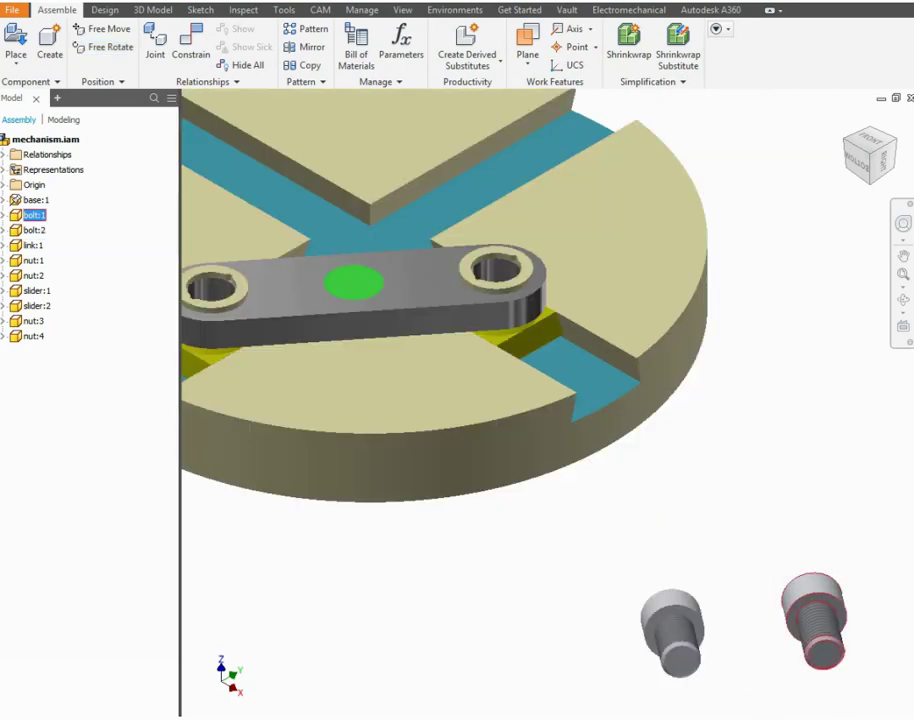
# Mate the underside of bolt:1's head to the top face of the nut over slider:2's end of the link, offset 0 mm
pyautogui.click(191, 40)
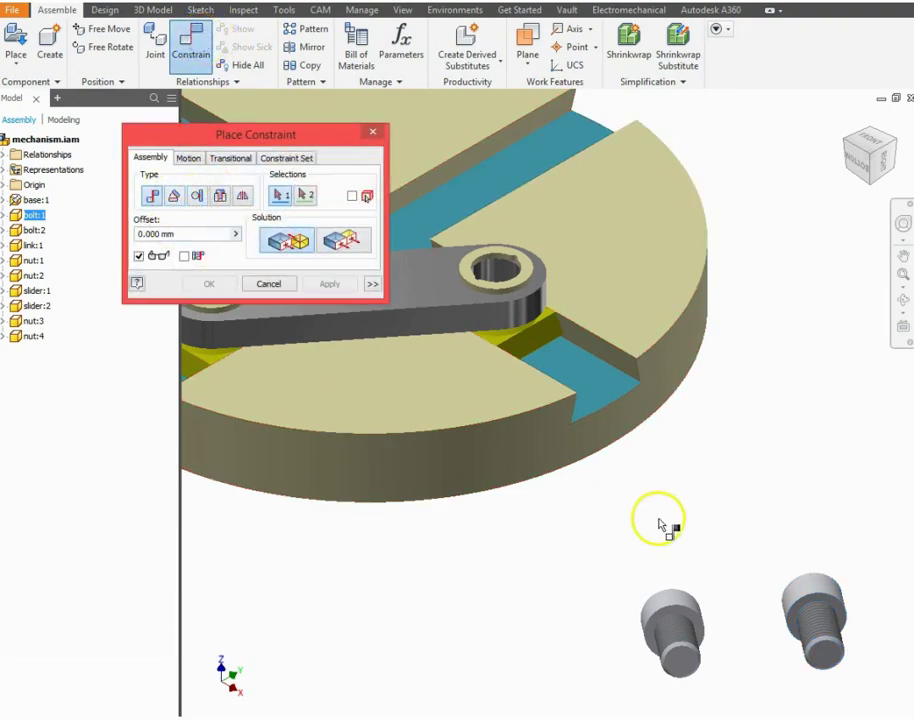
pyautogui.scroll(-3, 808, 615)
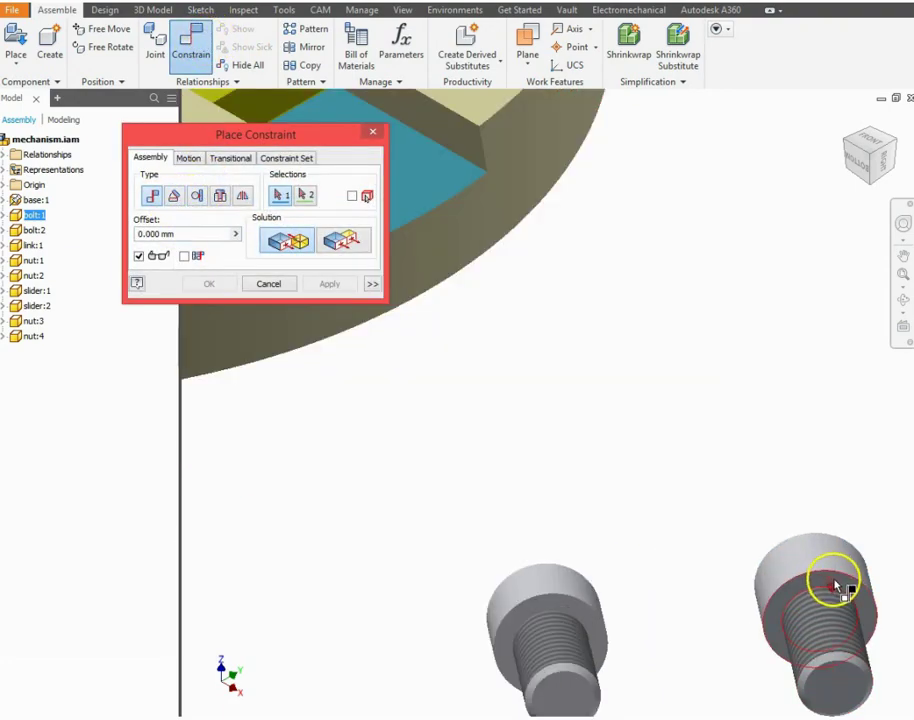
pyautogui.scroll(4, 820, 605)
pyautogui.scroll(-5, 640, 385)
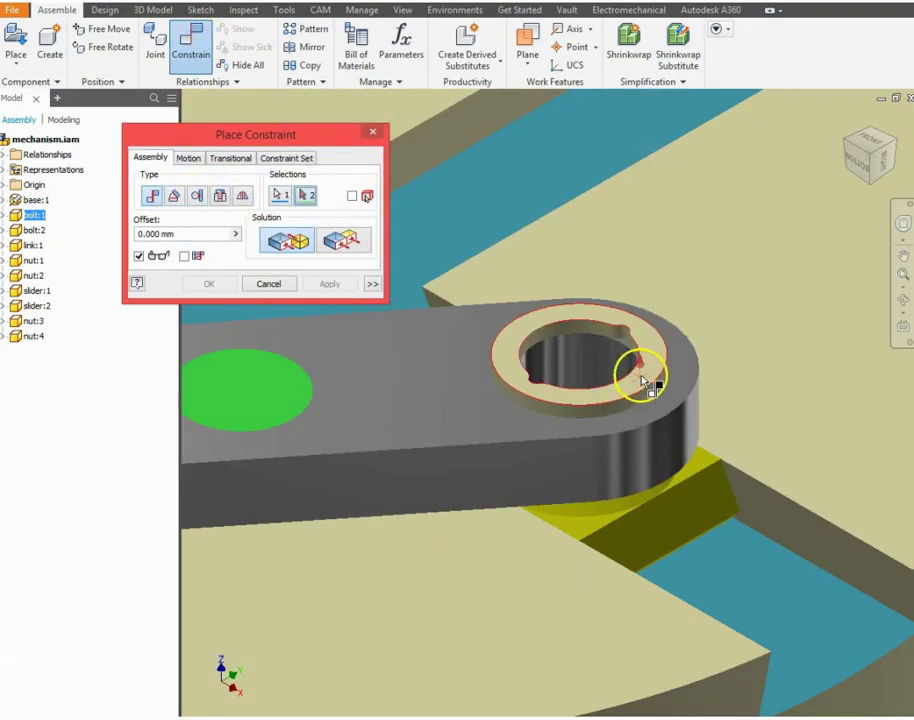
pyautogui.click(645, 382)
pyautogui.scroll(5, 646, 385)
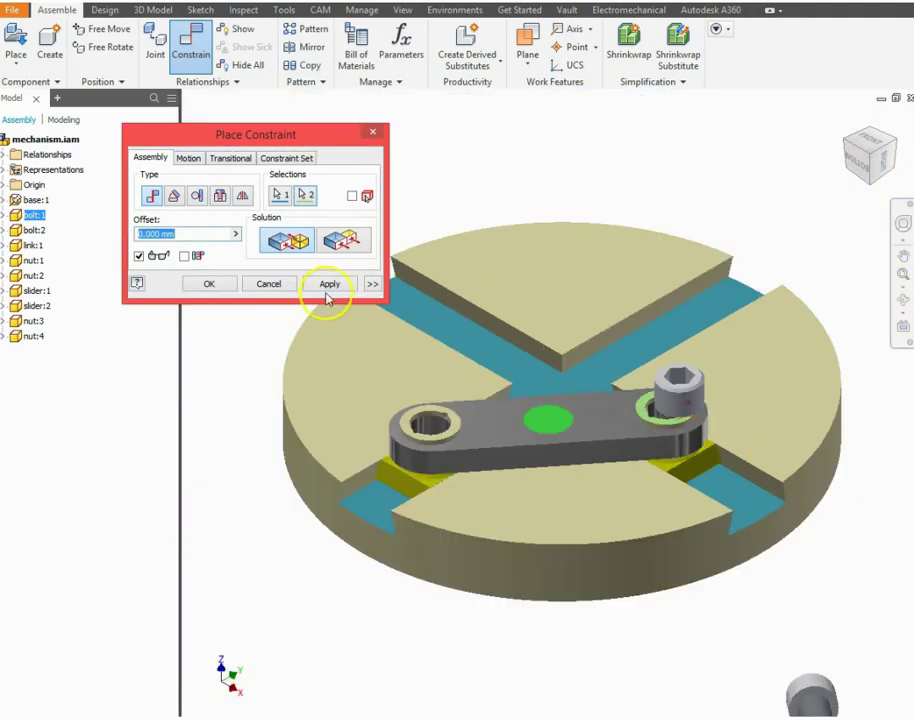
pyautogui.click(327, 292)
# Mate bolt:1's axis to the inner axis of the nut over slider:2's end of the link, offset 0 mm
pyautogui.scroll(-5, 680, 430)
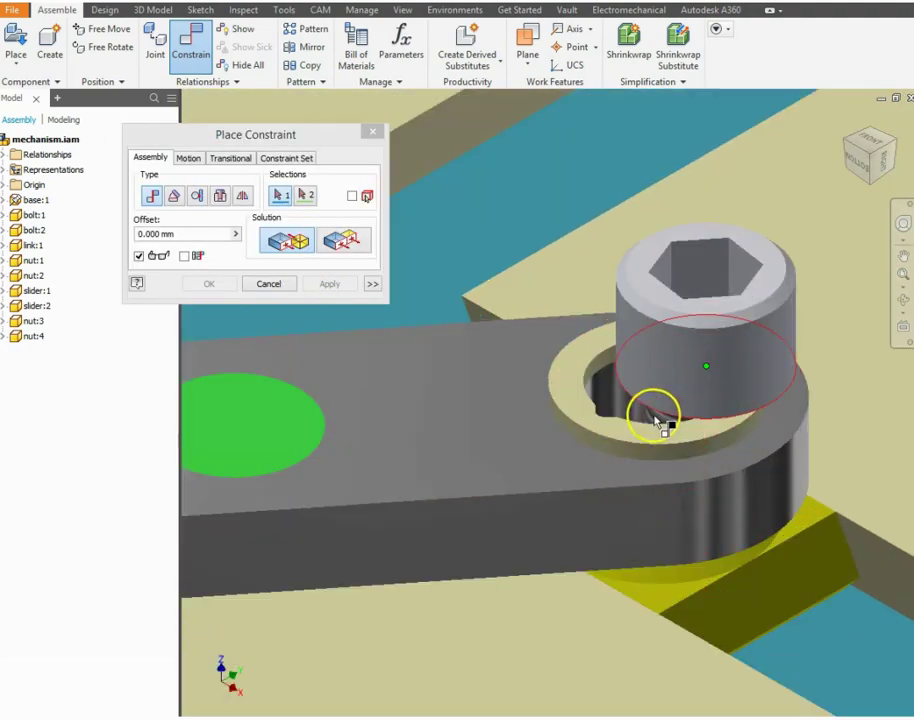
pyautogui.click(710, 350)
pyautogui.click(599, 370)
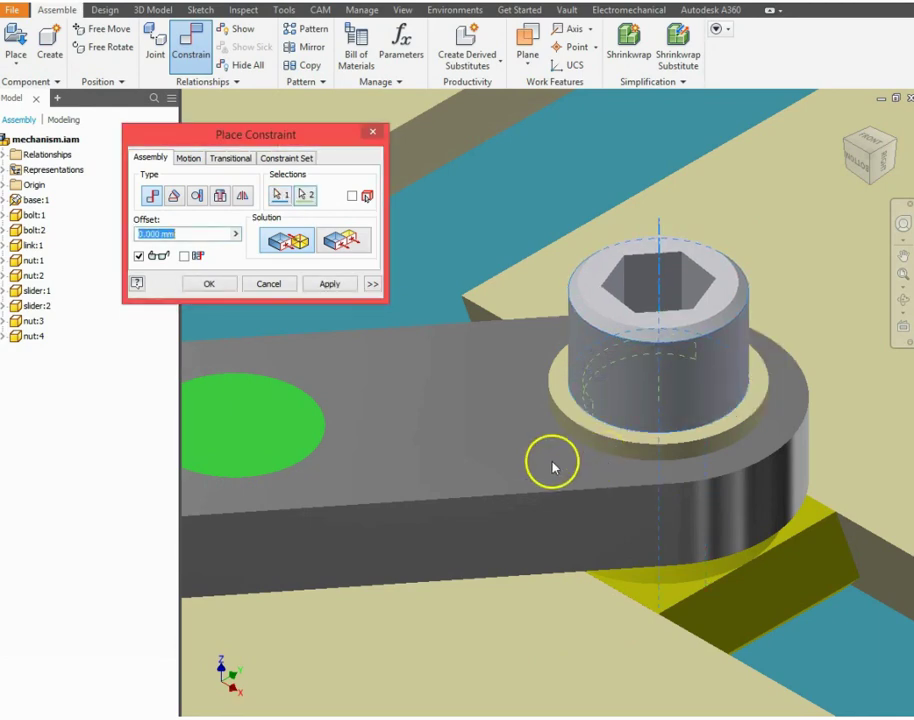
pyautogui.click(330, 285)
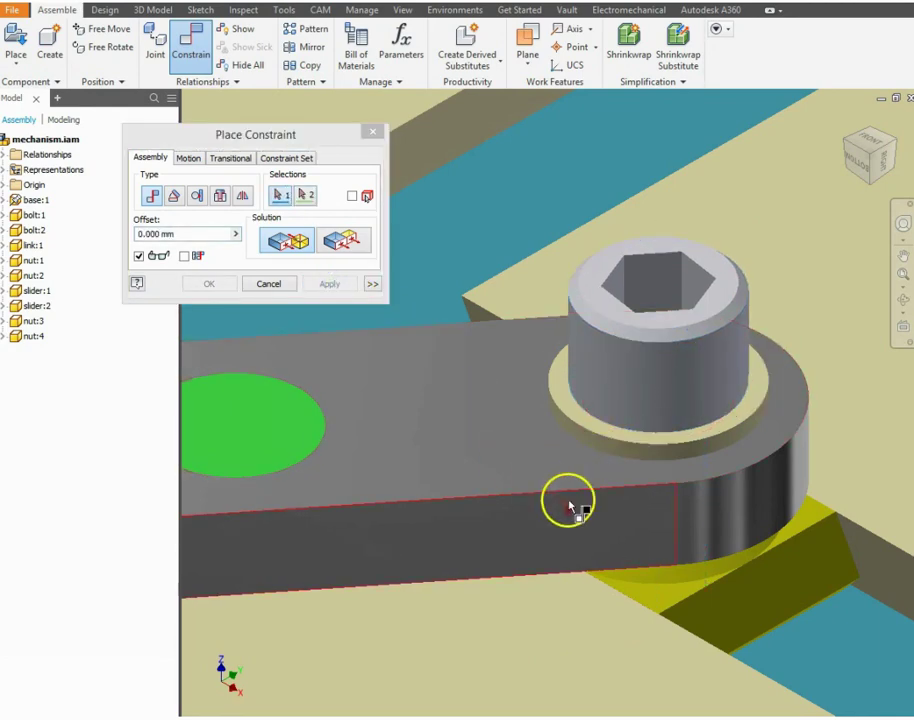
# Mate the underside of bolt:2's head to the top face of the uncovered nut at the link's other end, offset 0 mm
pyautogui.scroll(5, 575, 495)
pyautogui.scroll(-5, 672, 670)
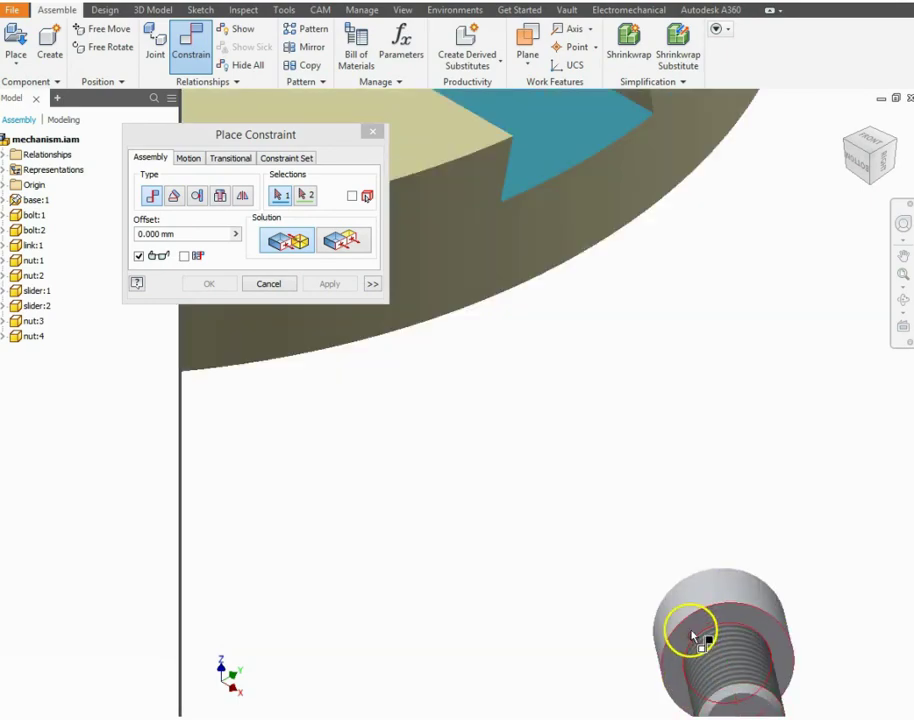
pyautogui.click(698, 640)
pyautogui.scroll(5, 660, 560)
pyautogui.scroll(-6, 590, 525)
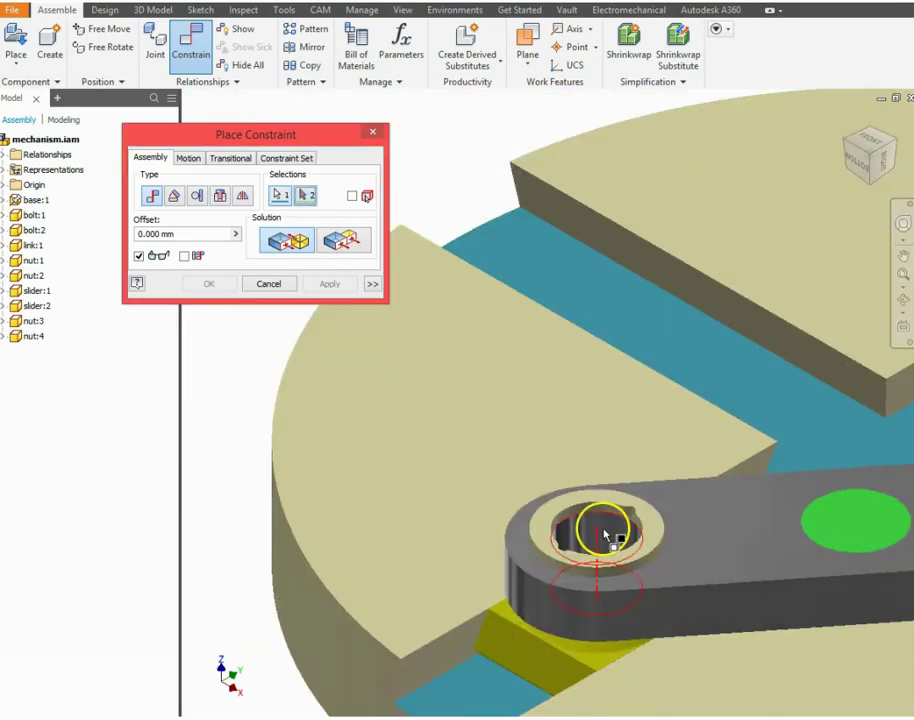
pyautogui.click(557, 476)
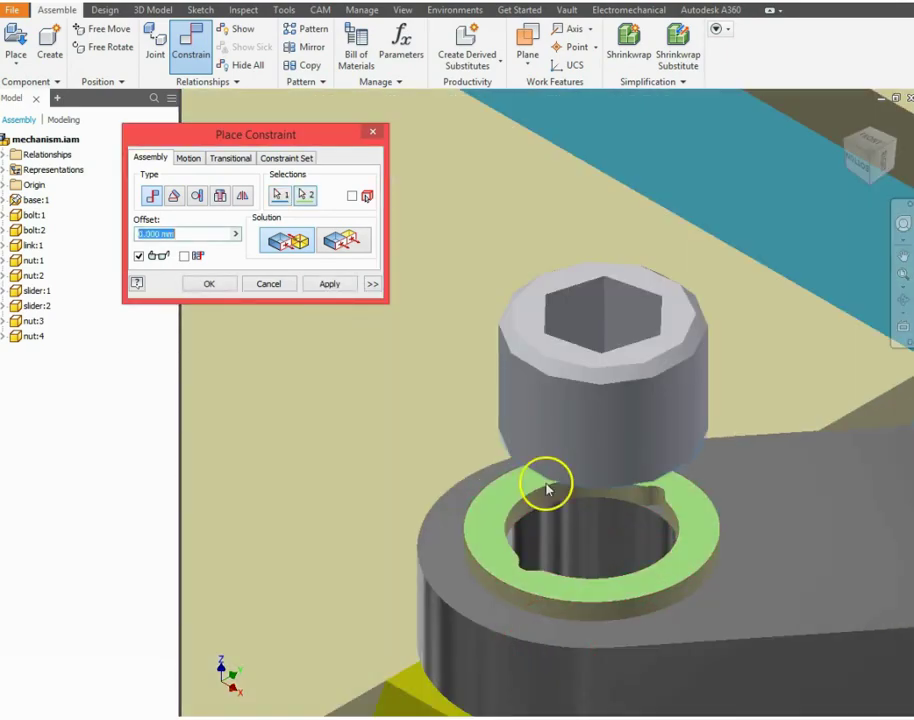
pyautogui.click(329, 285)
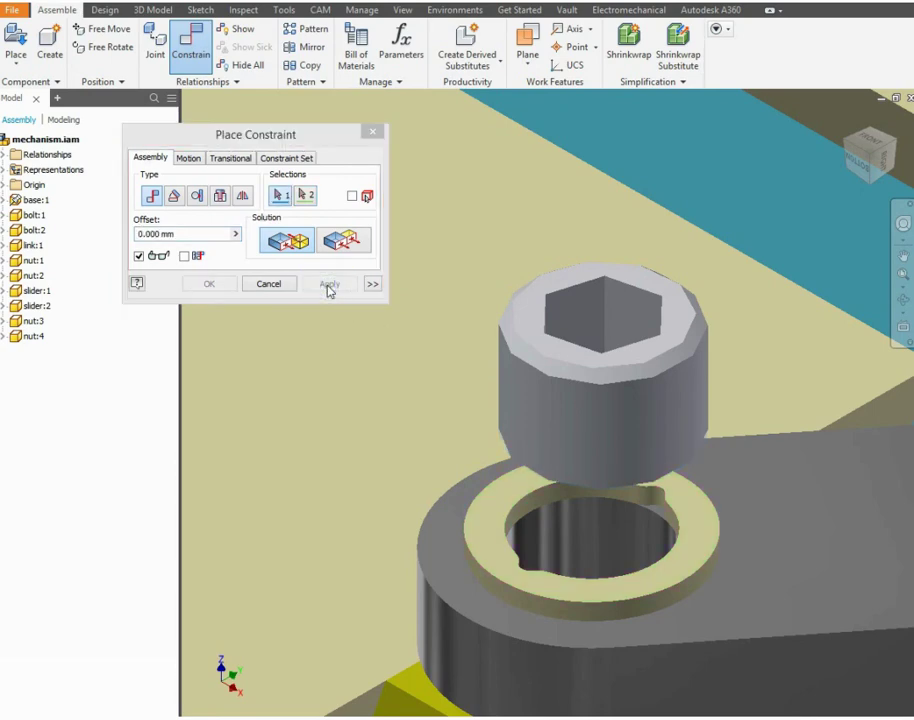
# Mate bolt:2's axis to the inner axis of the nut beneath it with a 0 mm offset and finish constraining
pyautogui.click(595, 432)
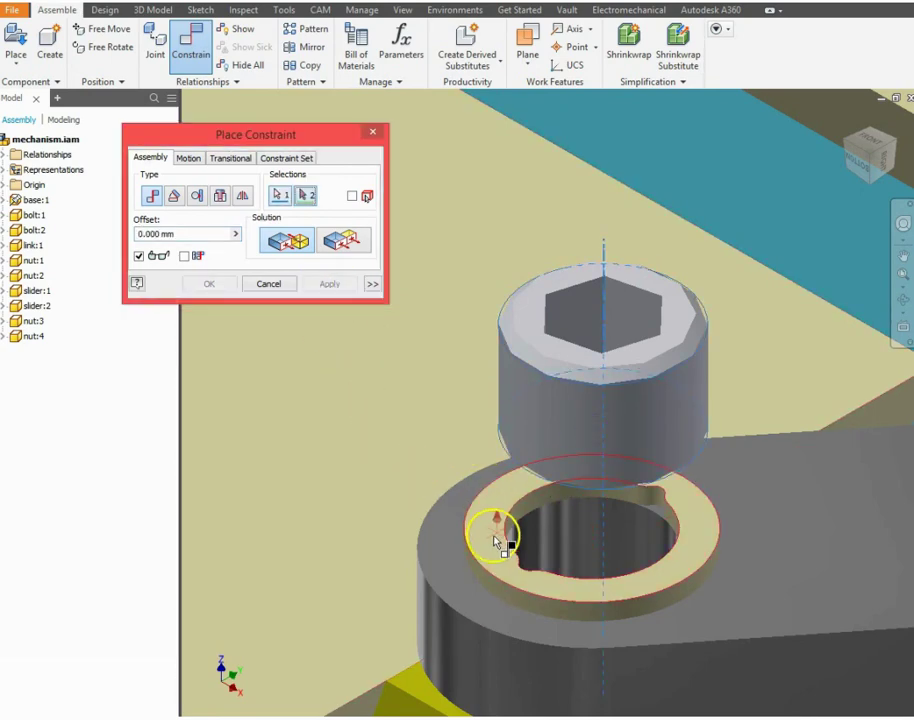
pyautogui.click(528, 514)
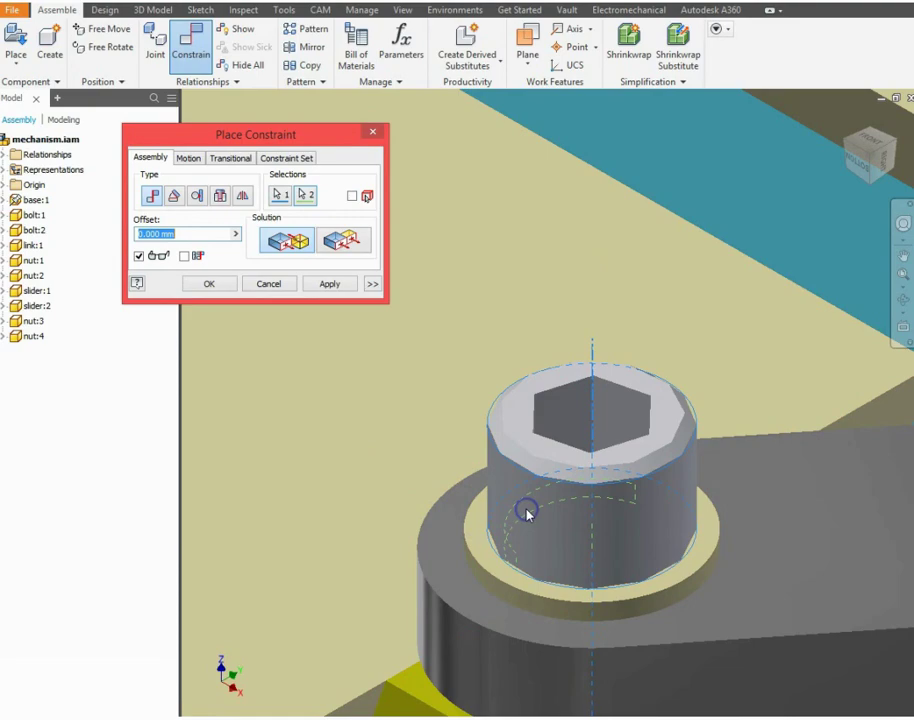
pyautogui.click(322, 284)
pyautogui.scroll(-5, 357, 402)
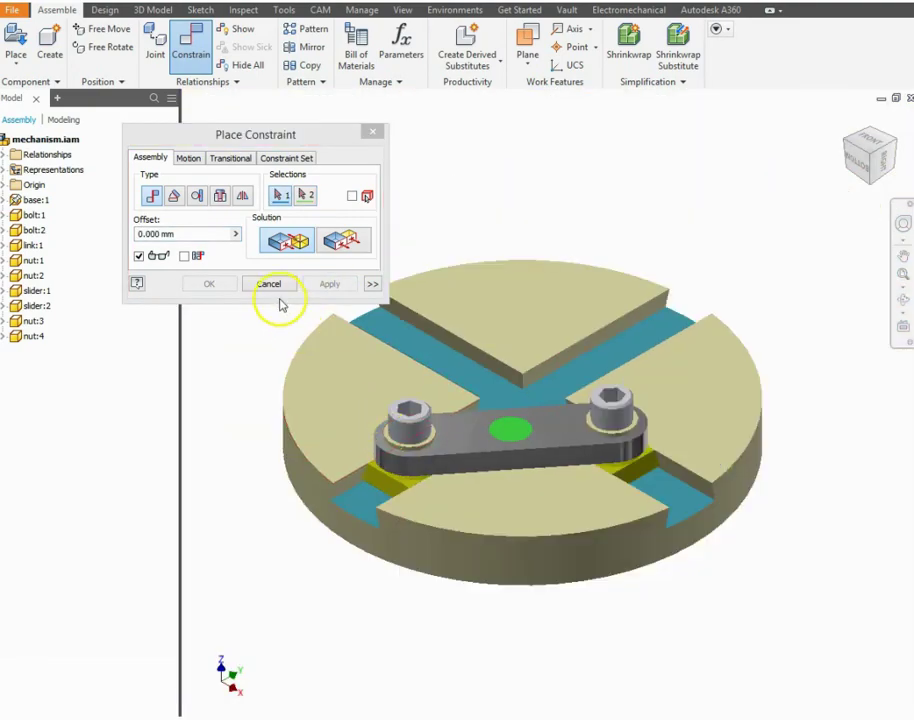
pyautogui.click(269, 285)
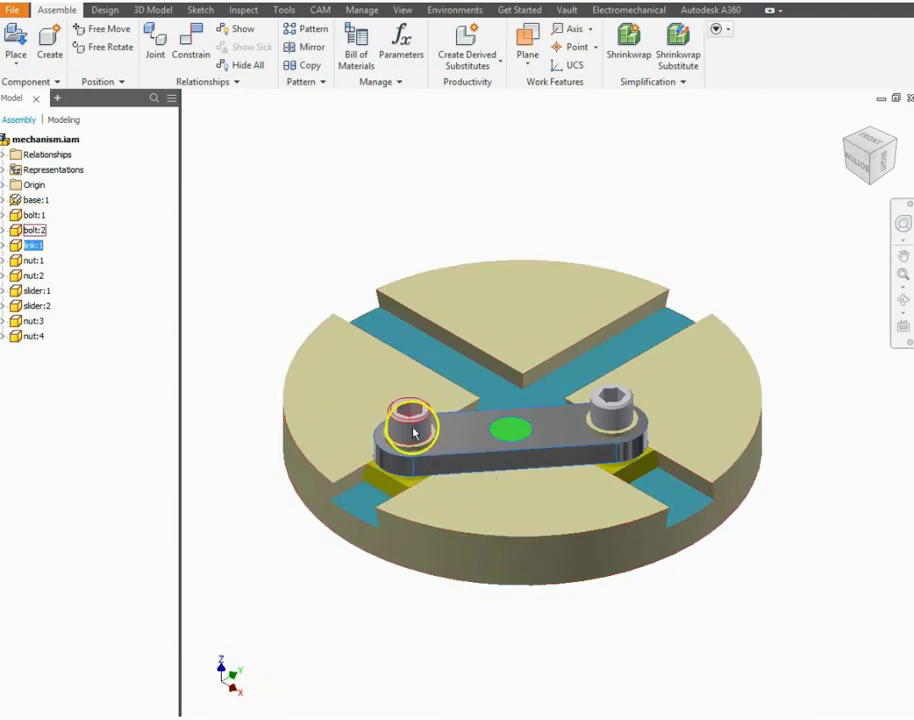
# Test the mechanism's motion by moving the bolted link around the base, with both sliders travelling along their slots
pyautogui.moveTo(413, 429); pyautogui.dragTo(590, 477)
pyautogui.moveTo(655, 437); pyautogui.dragTo(282, 533)
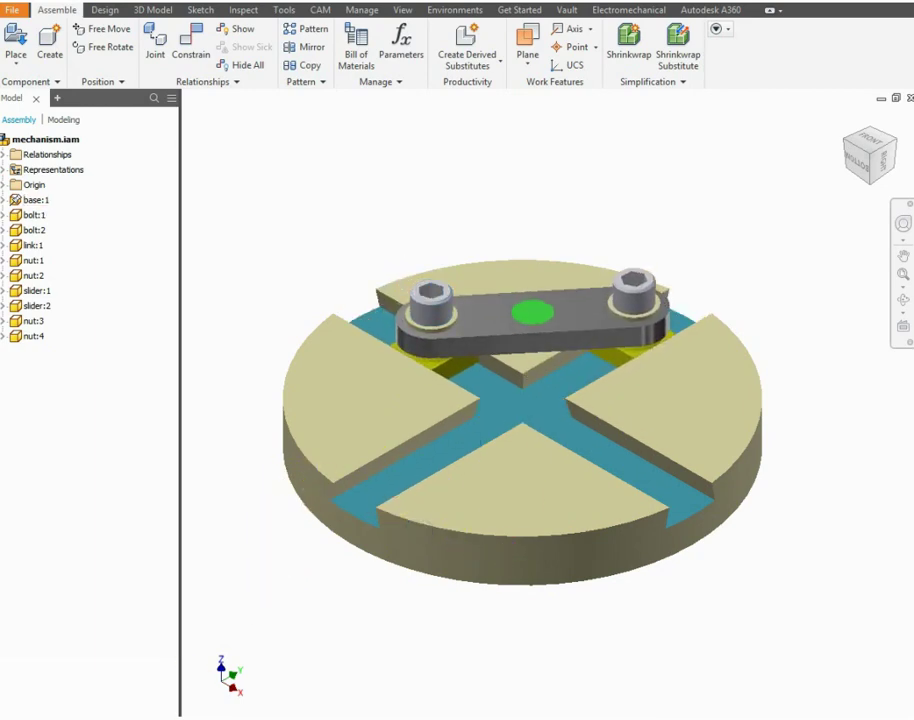